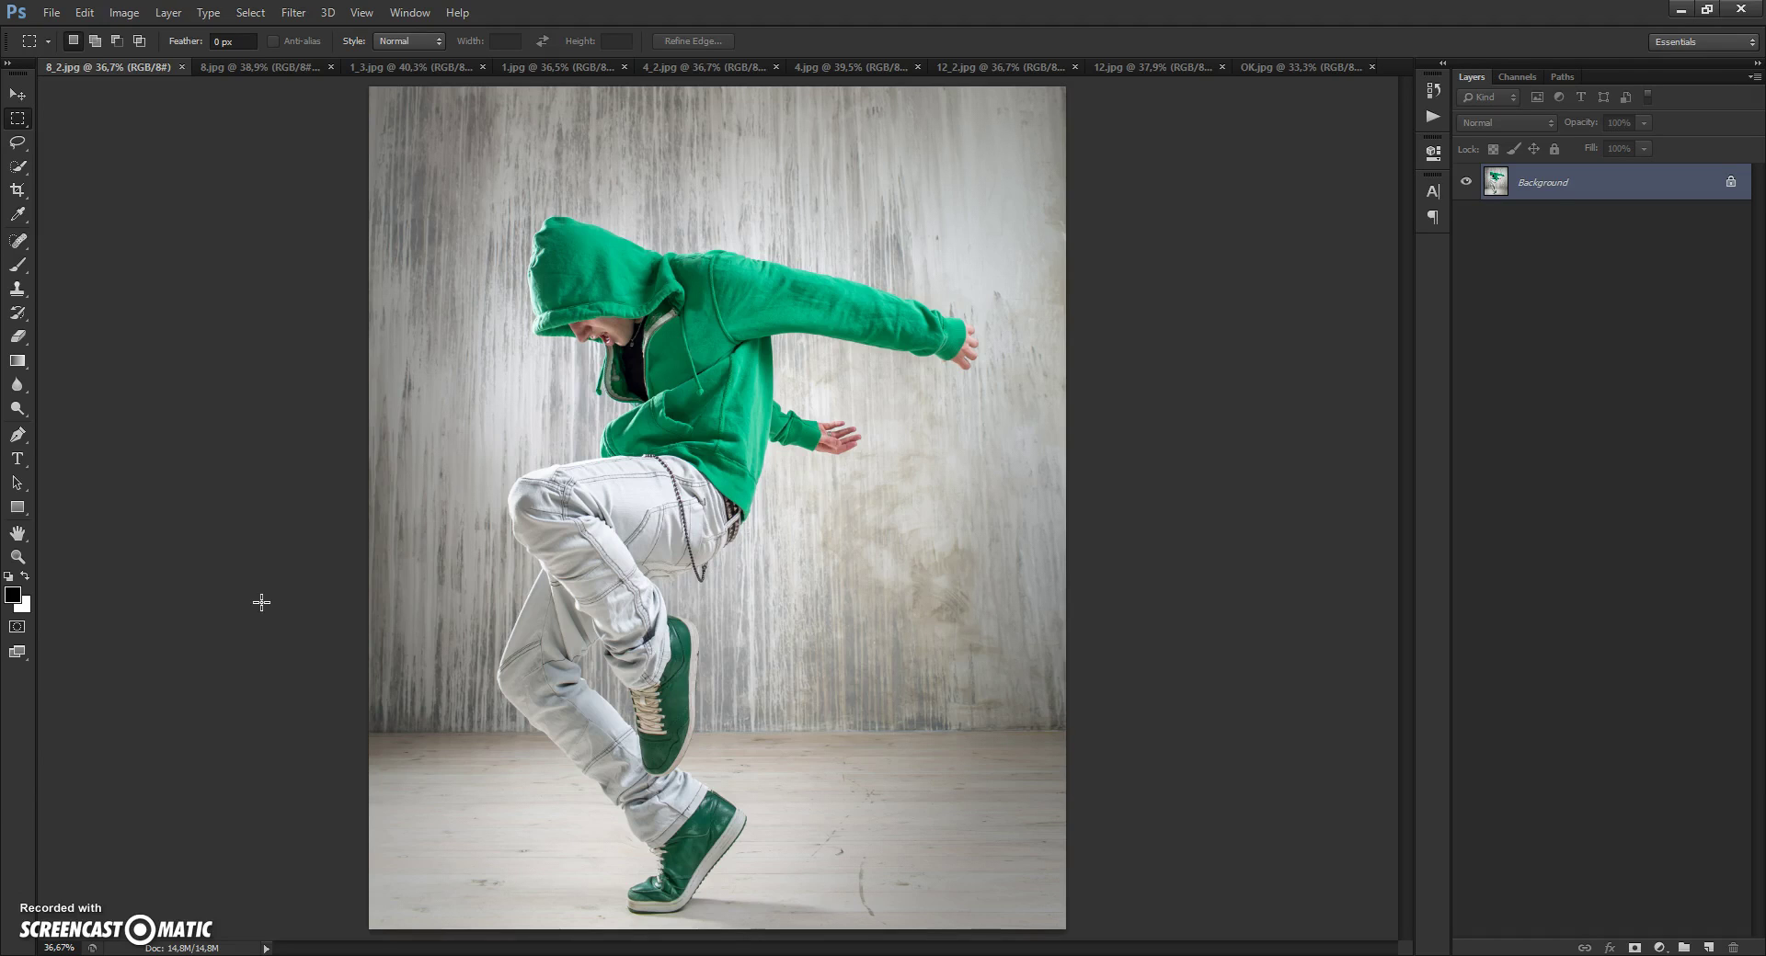
Browse the example images 8.jpg, 1_3.jpg, 1.jpg, 4_2.jpg and 4.jpg, zooming in on the results.
left_click(255, 69)
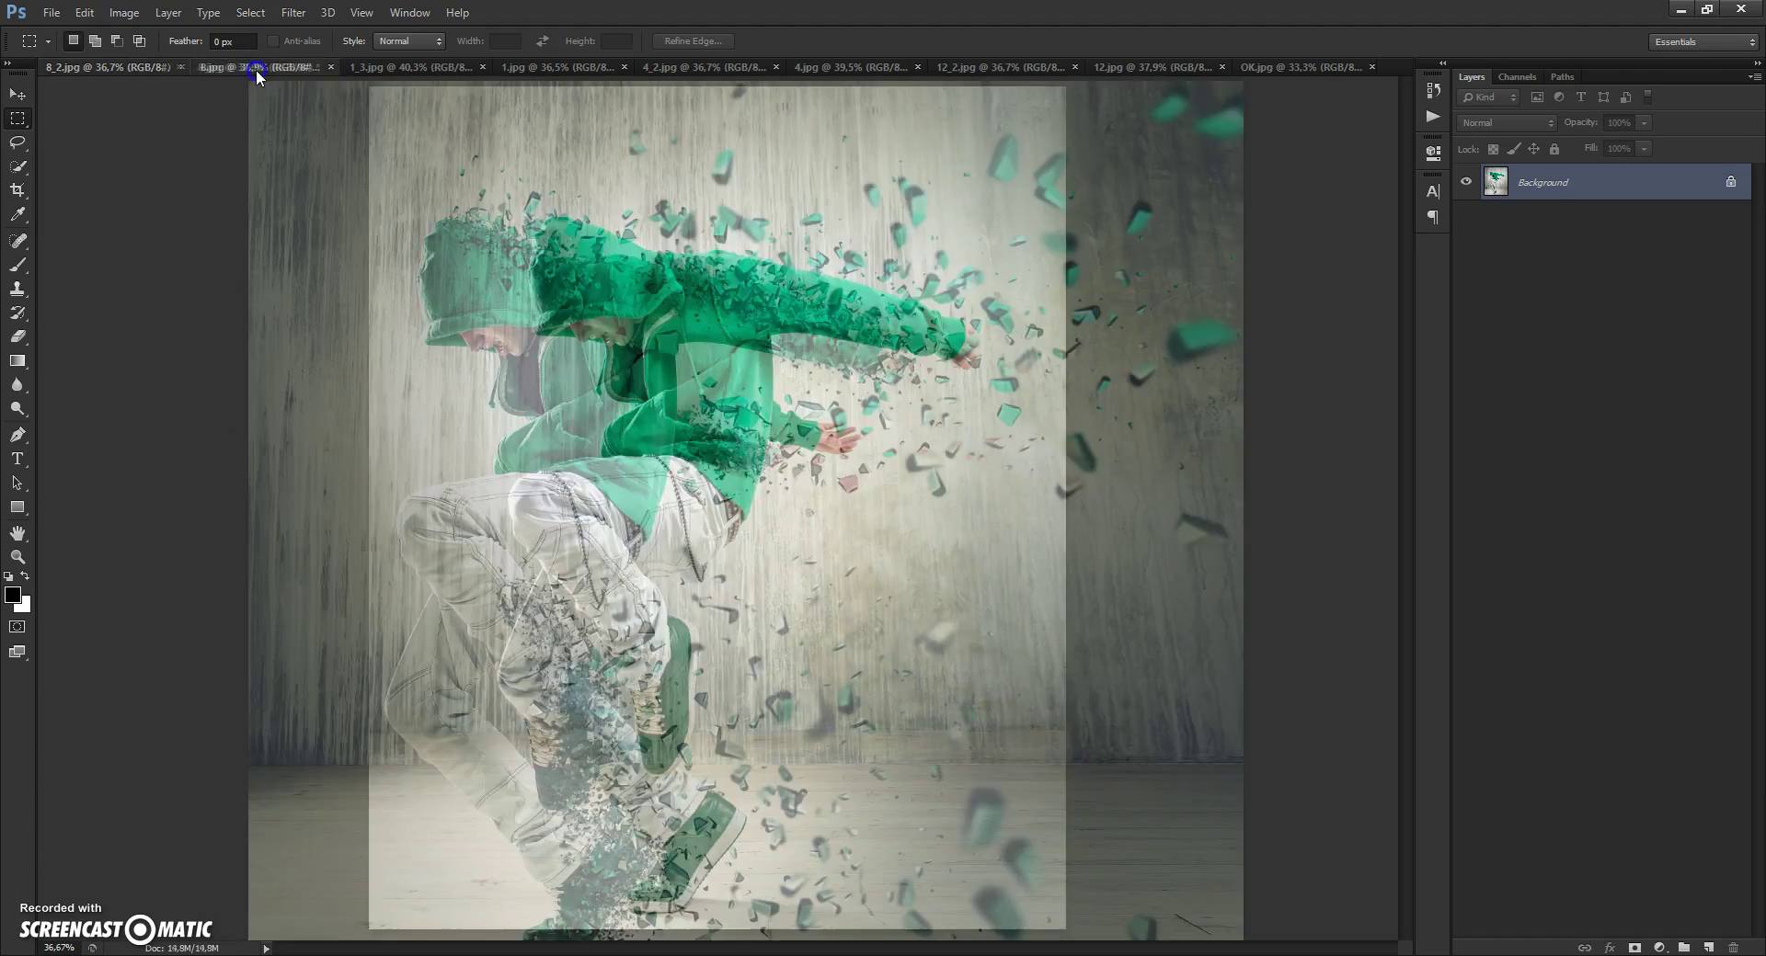
left_click(379, 68)
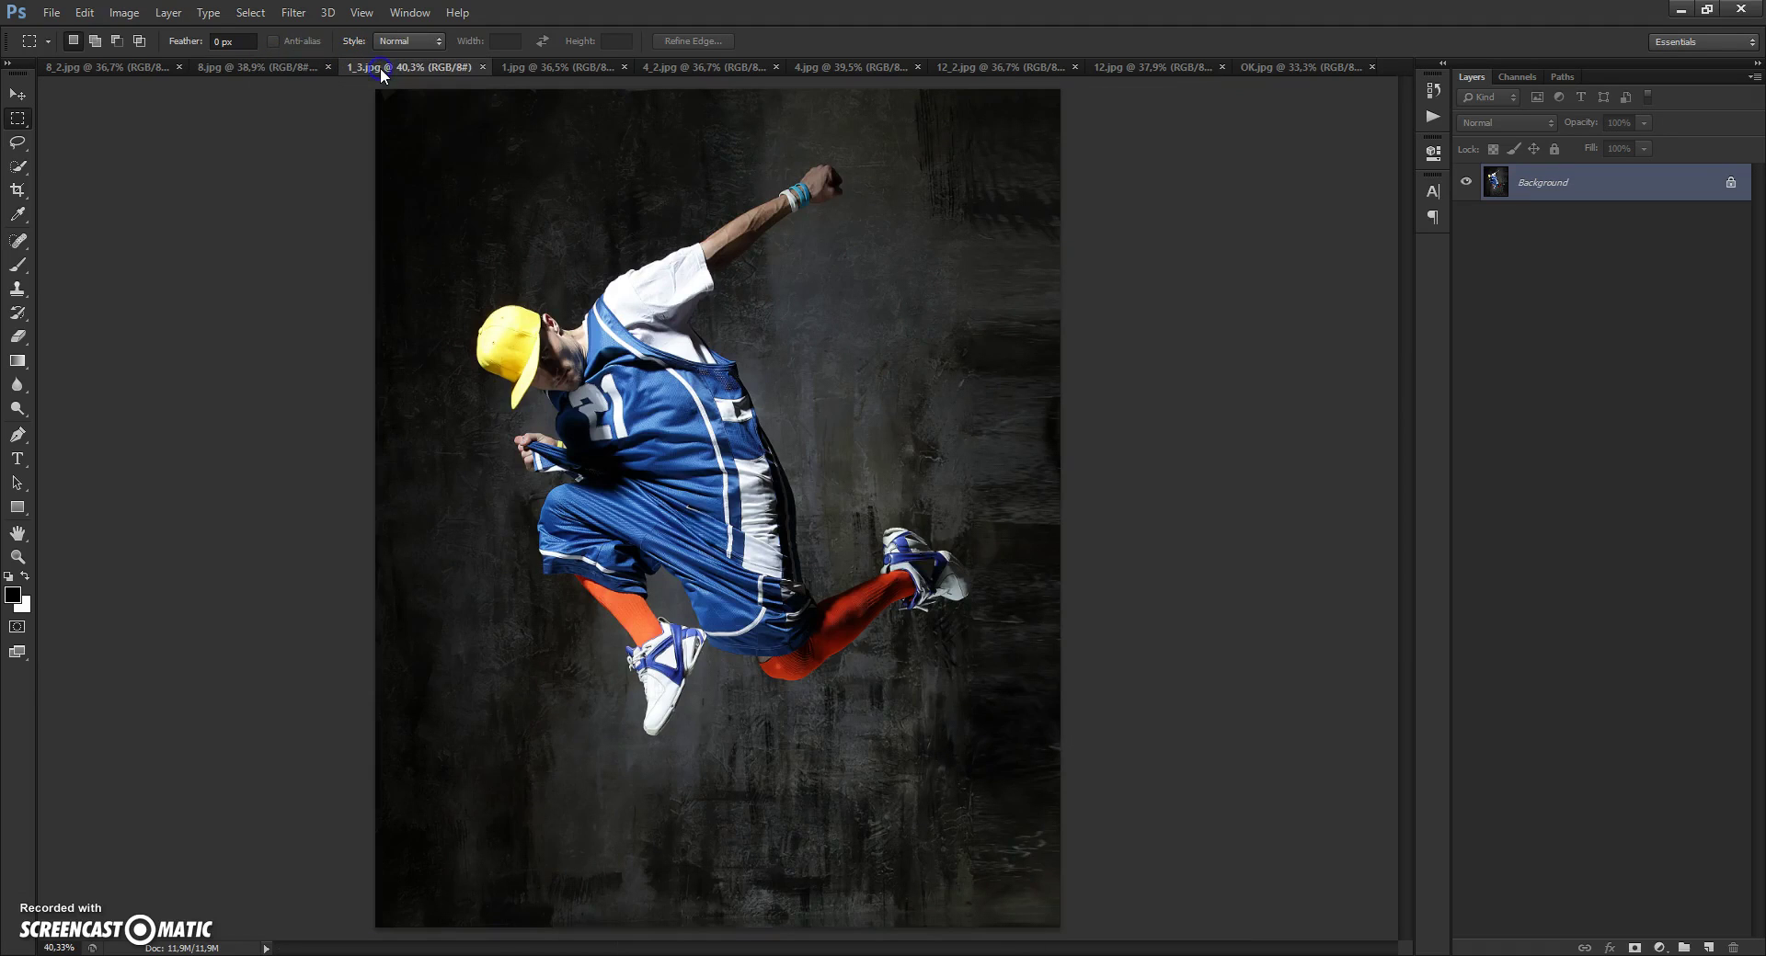
left_click(553, 67)
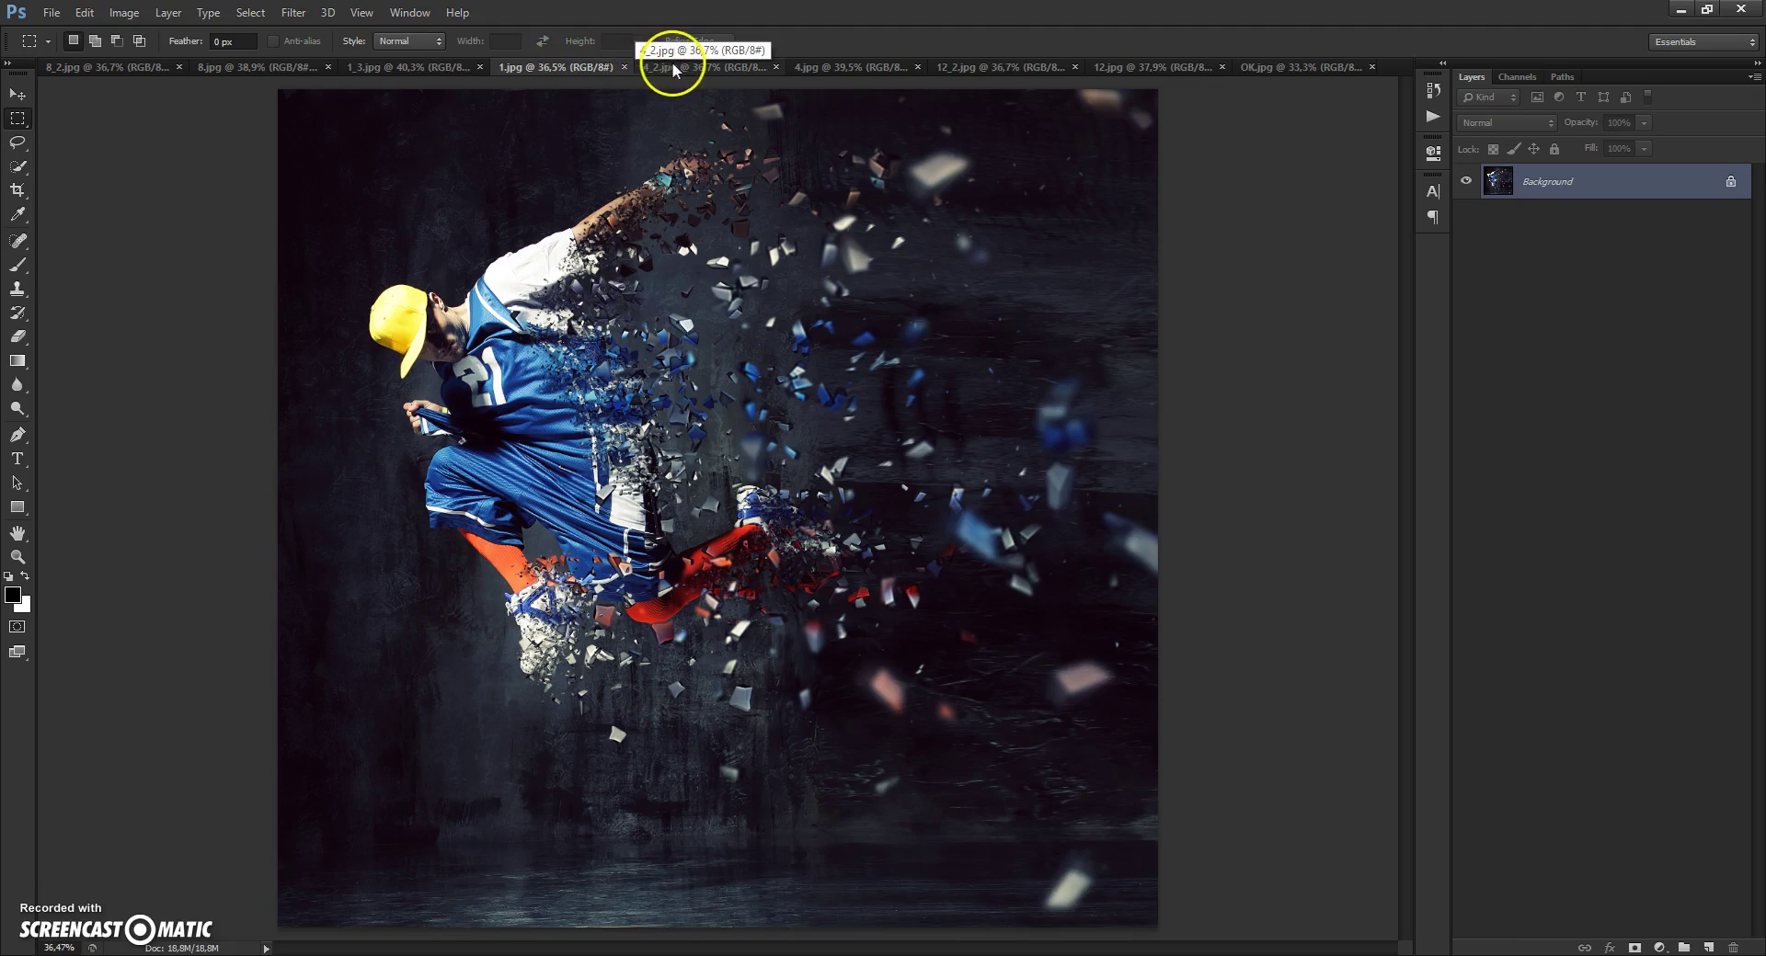
scroll(589, 184, "up", 5)
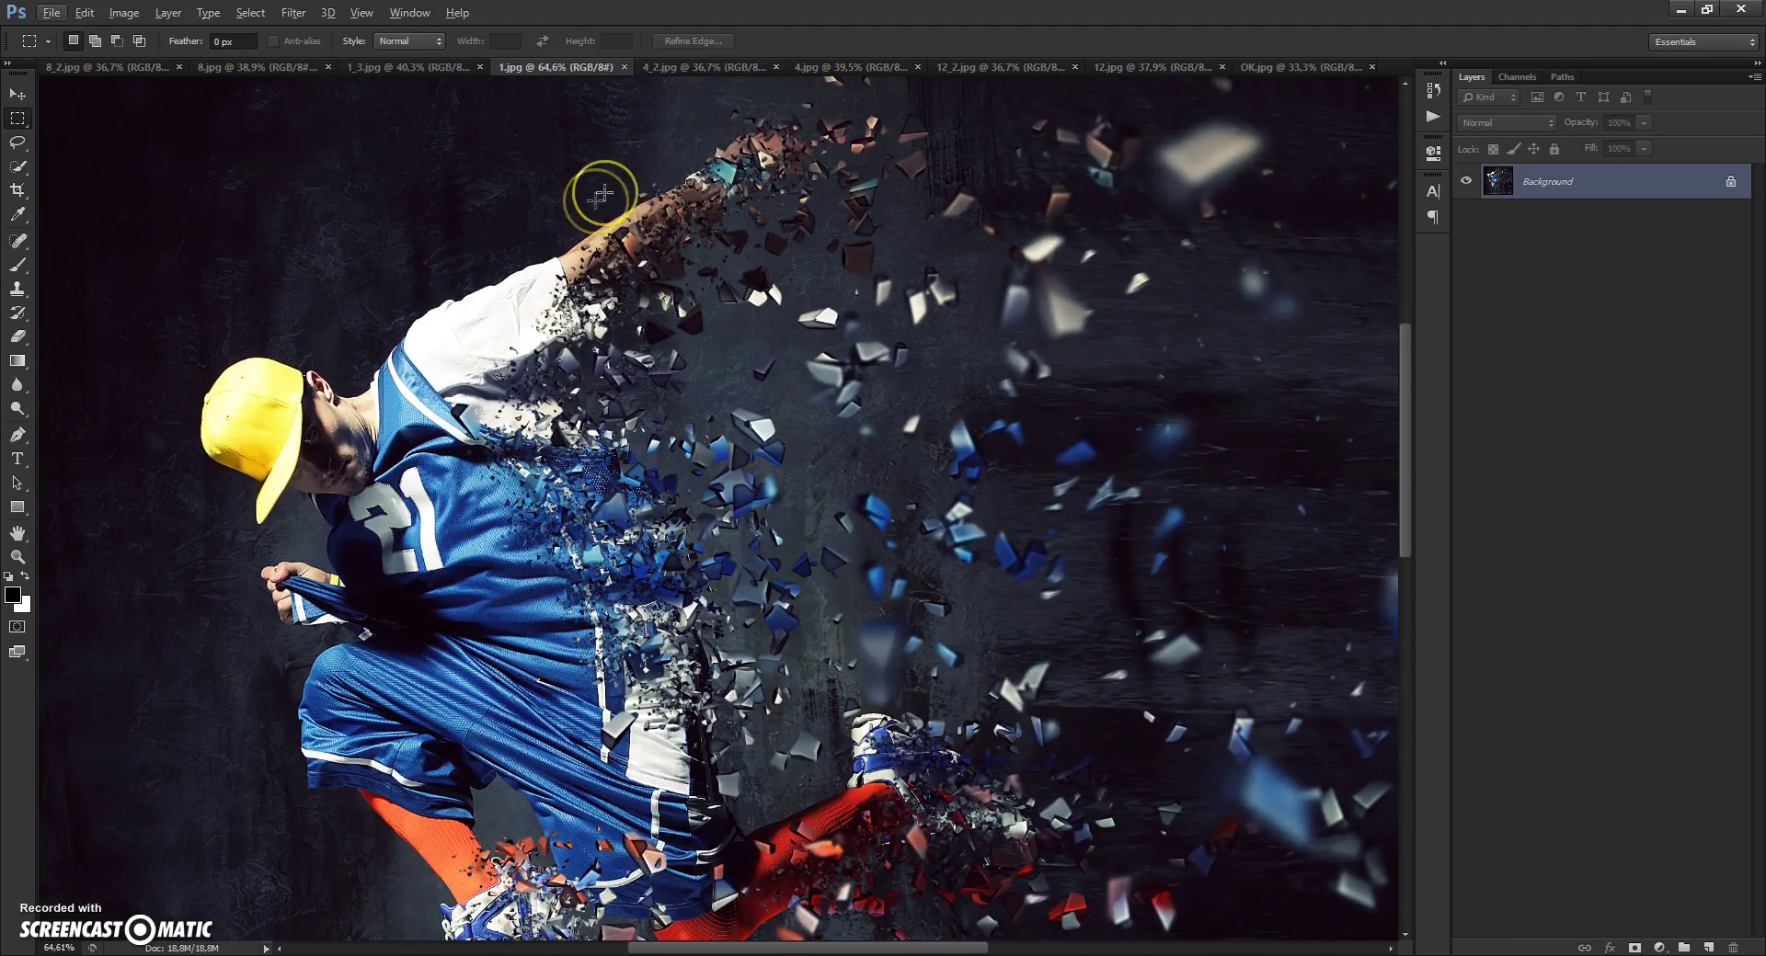
left_click(730, 67)
left_click(828, 67)
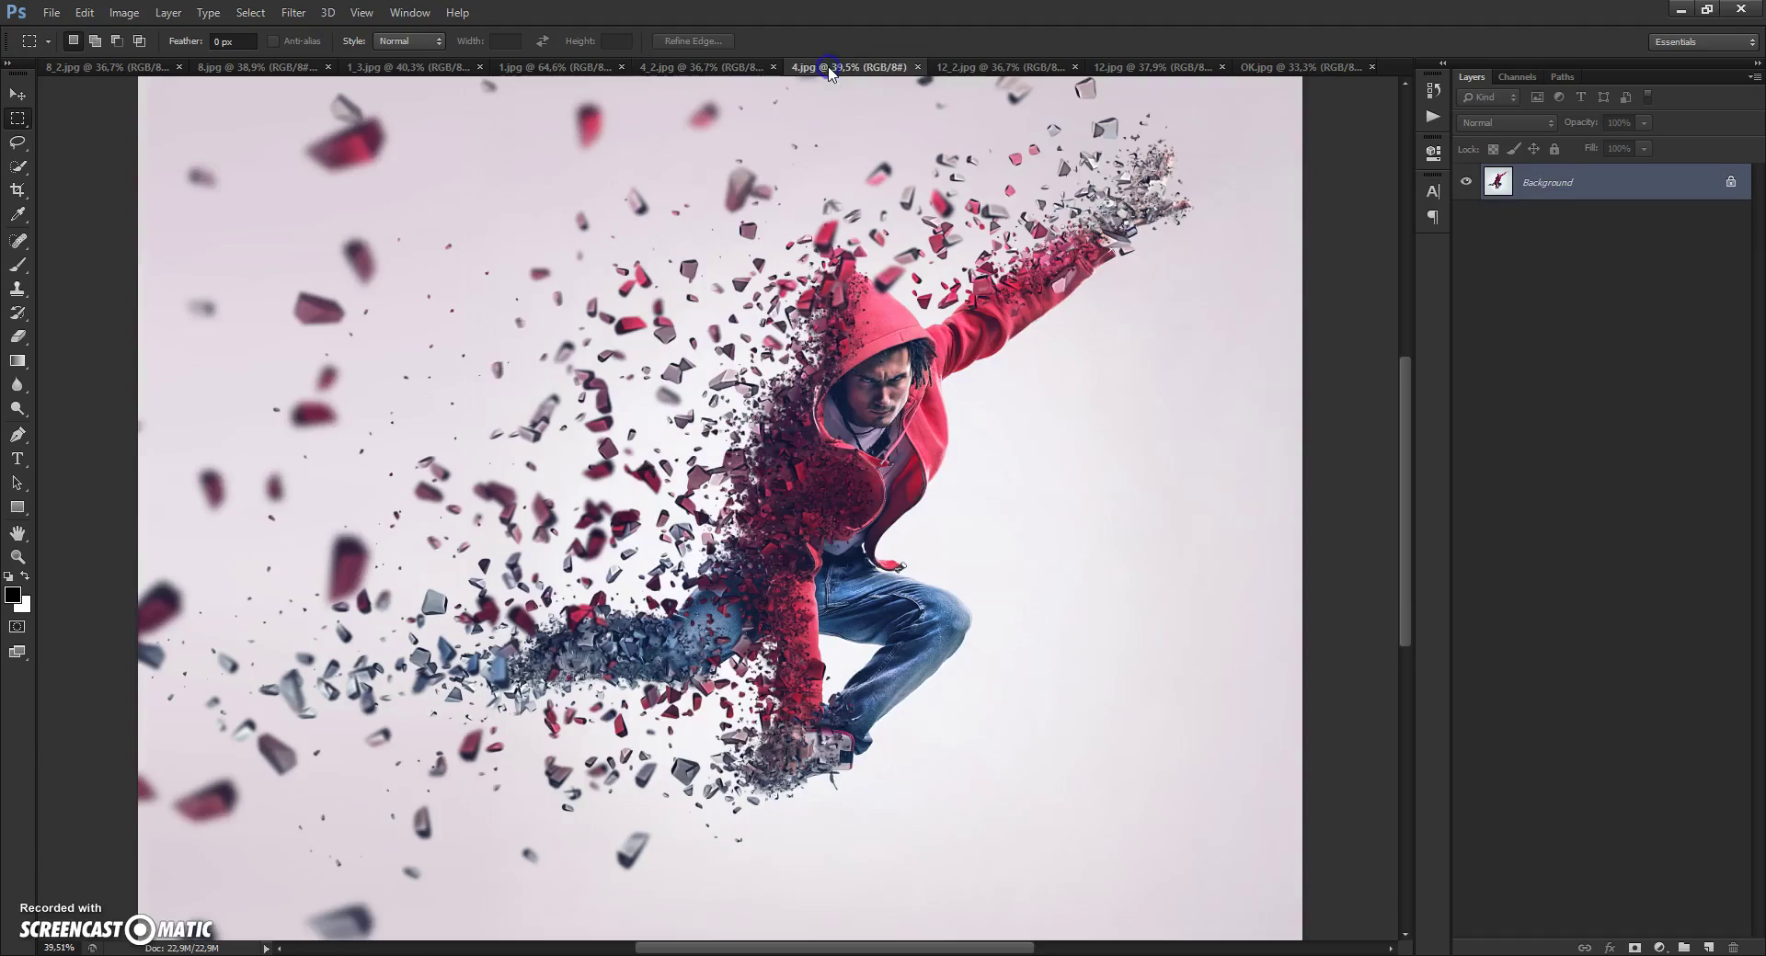
scroll(737, 342, "up", 8)
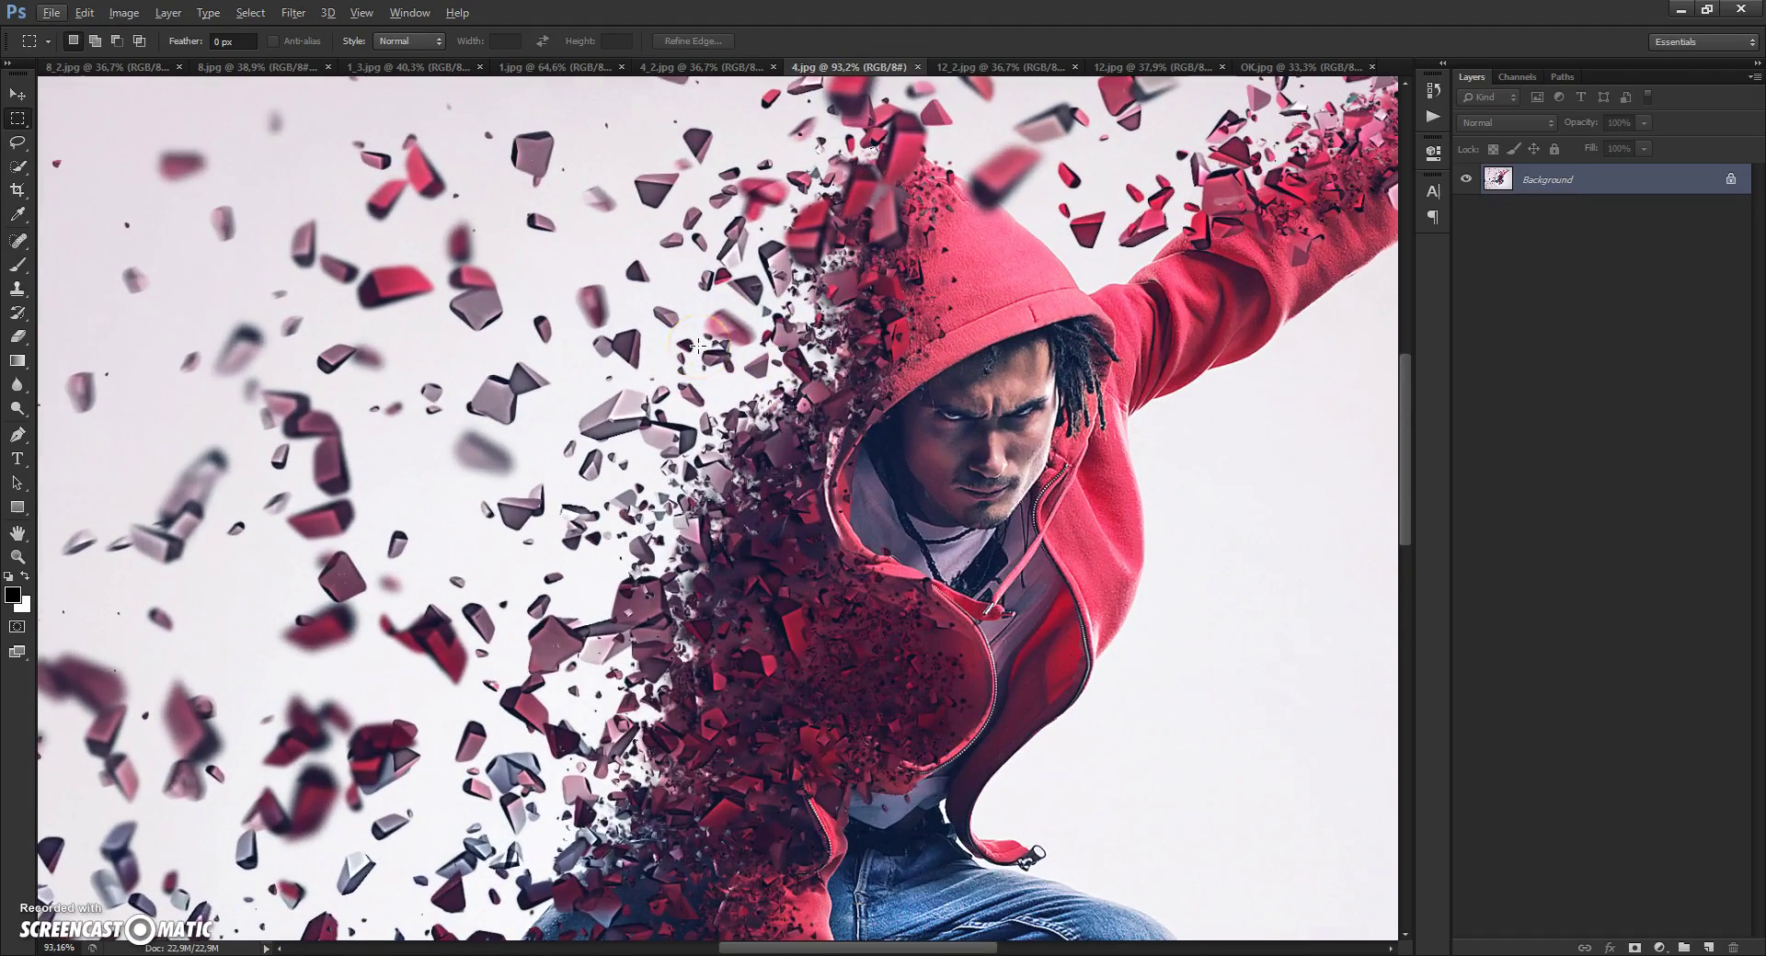
Compare 12_2.jpg with its dispersion version 12.jpg, then bring up OK.jpg.
left_click(980, 67)
left_click(1120, 68)
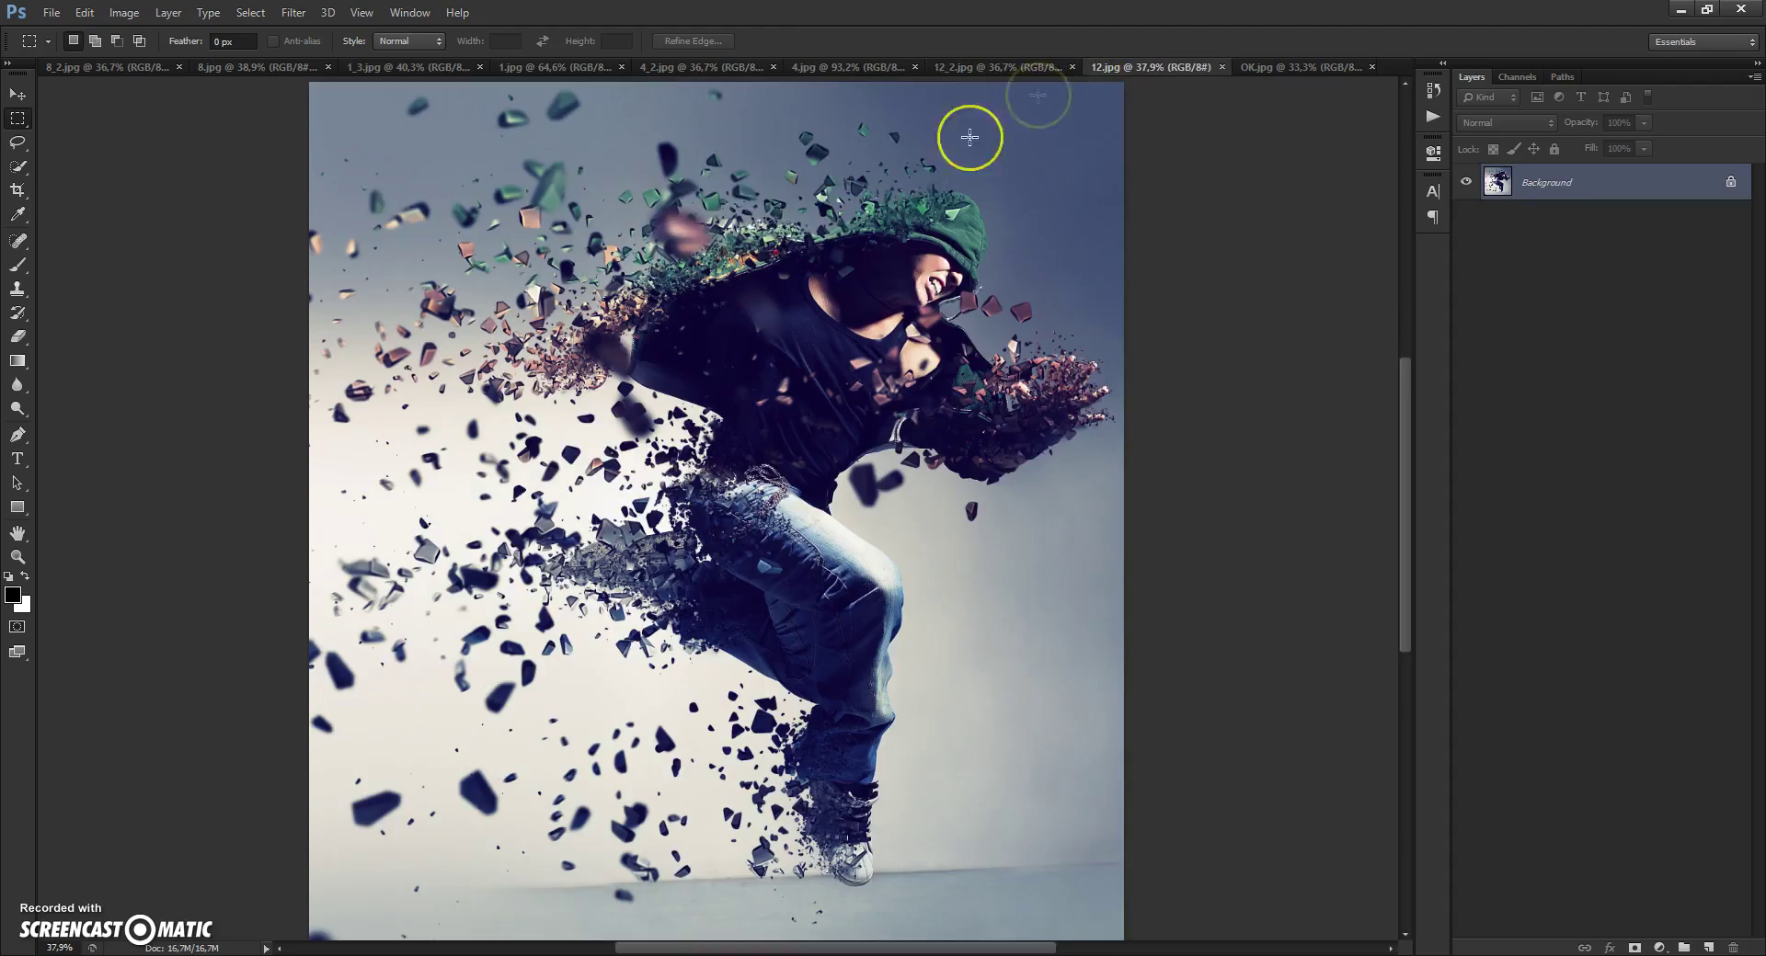
scroll(673, 247, "up", 6)
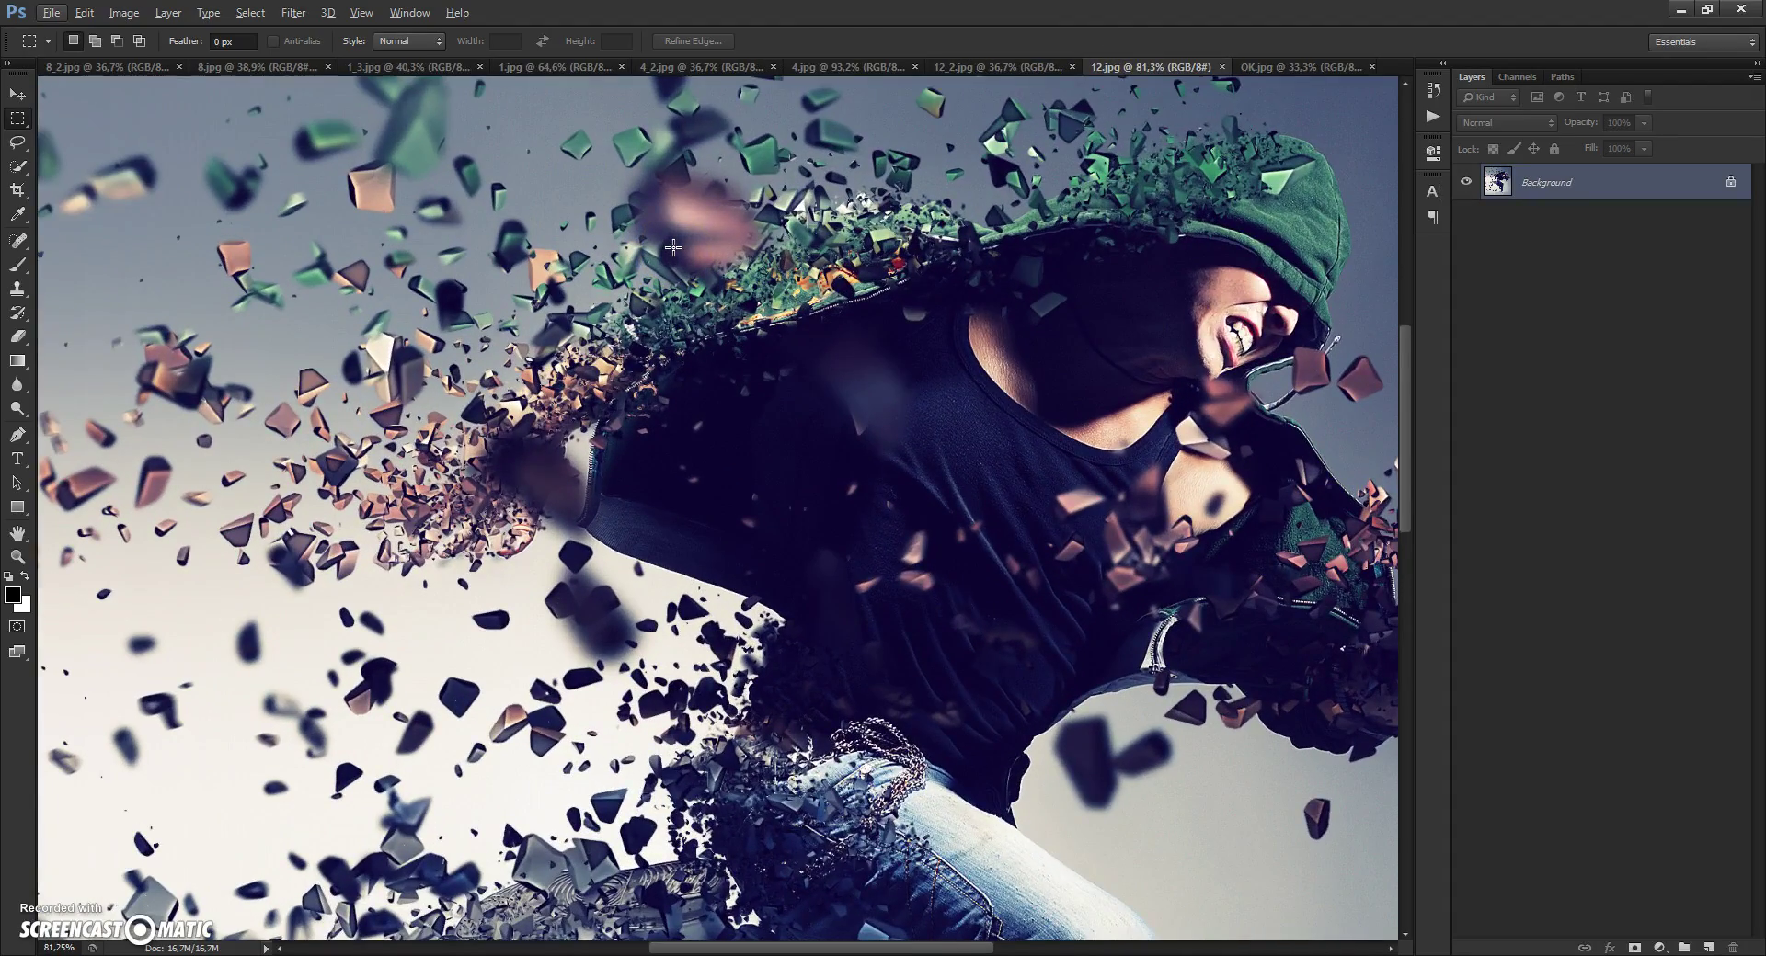
scroll(673, 247, "down", 5)
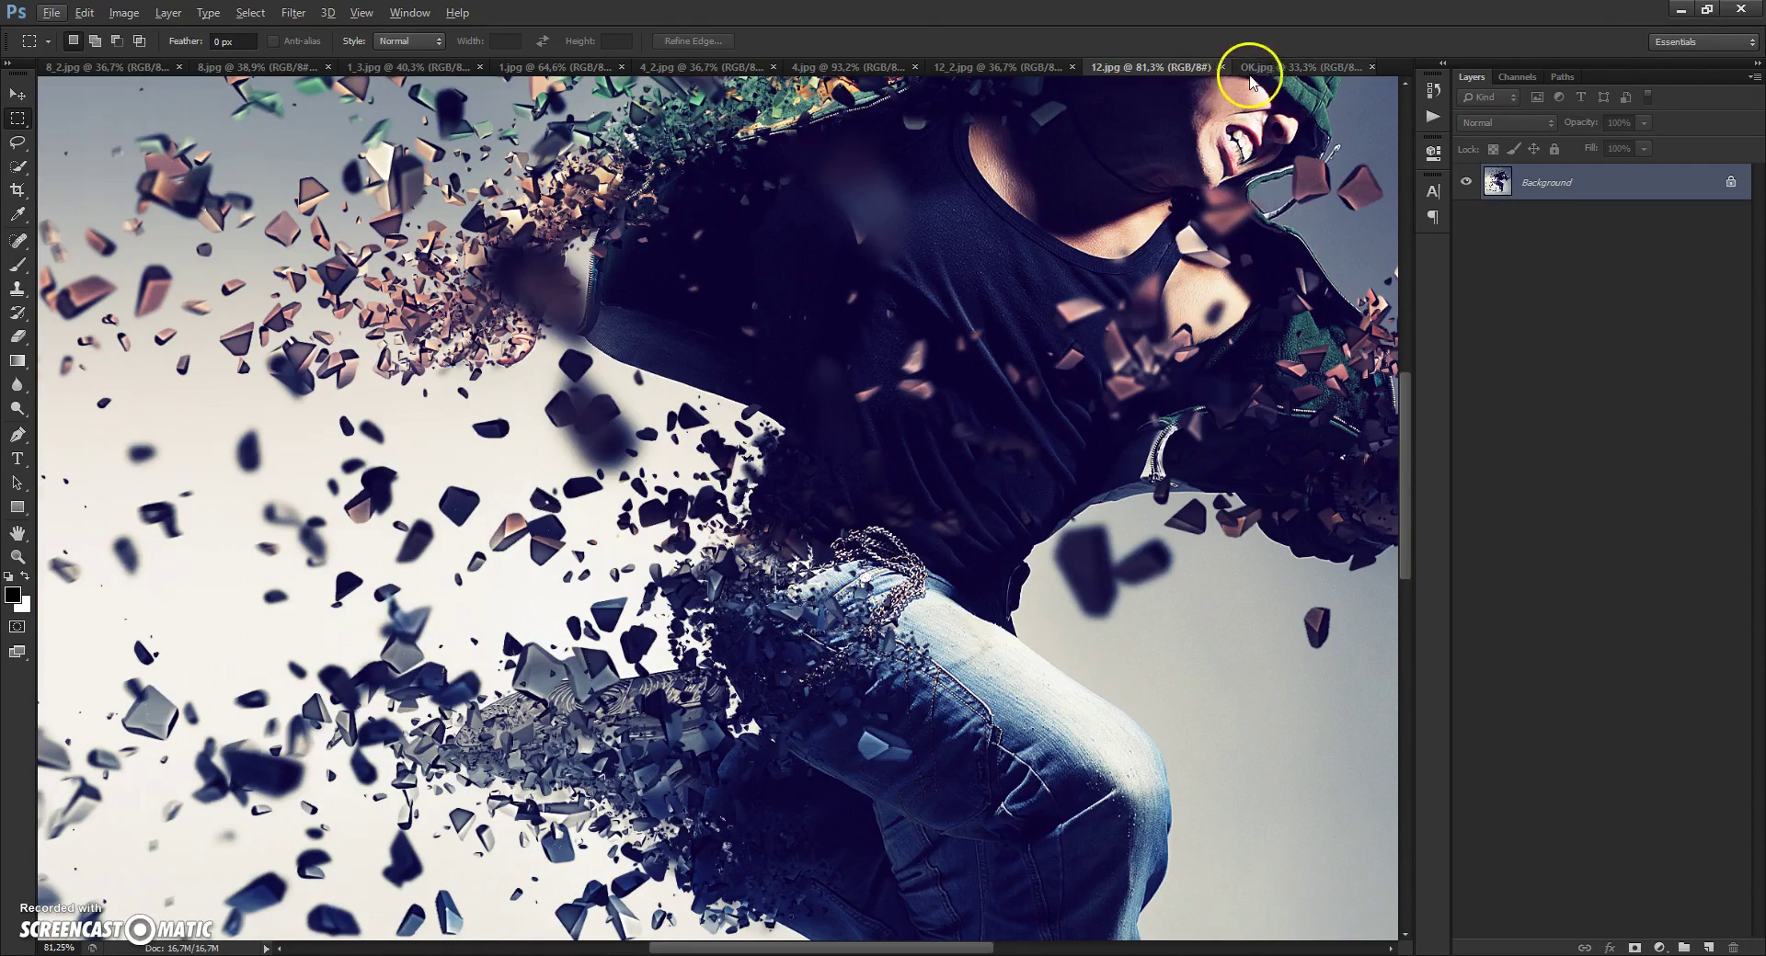
left_click(1267, 69)
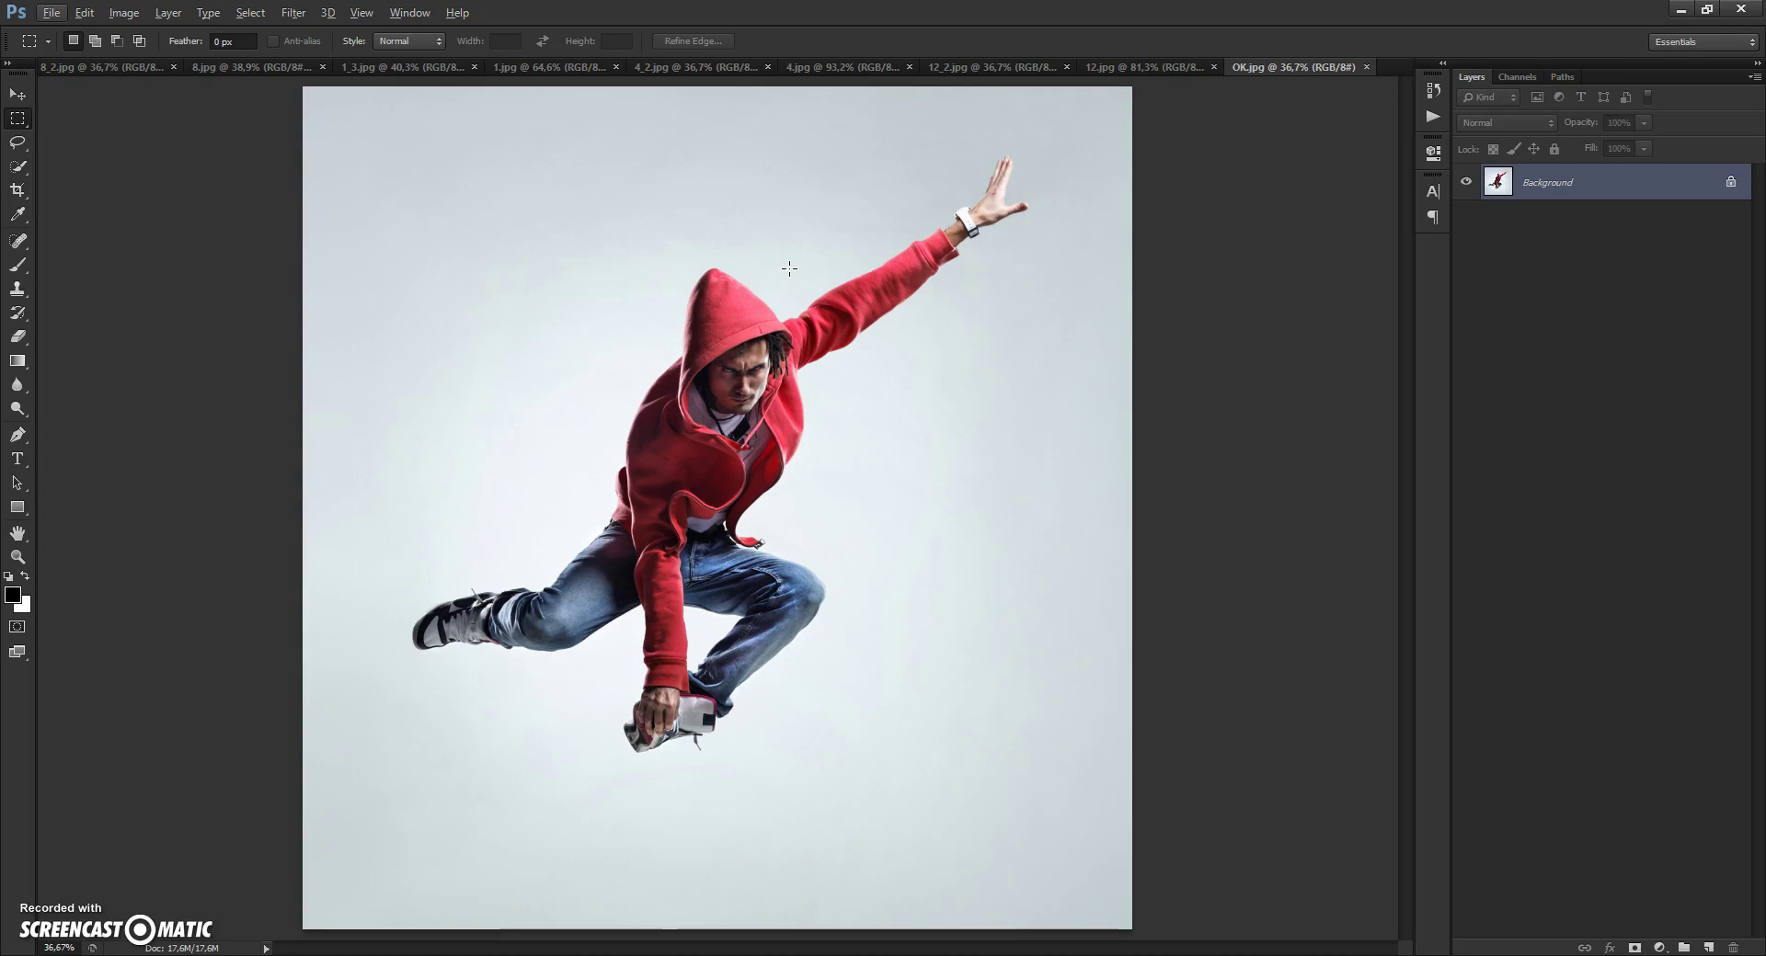
left_click(83, 12)
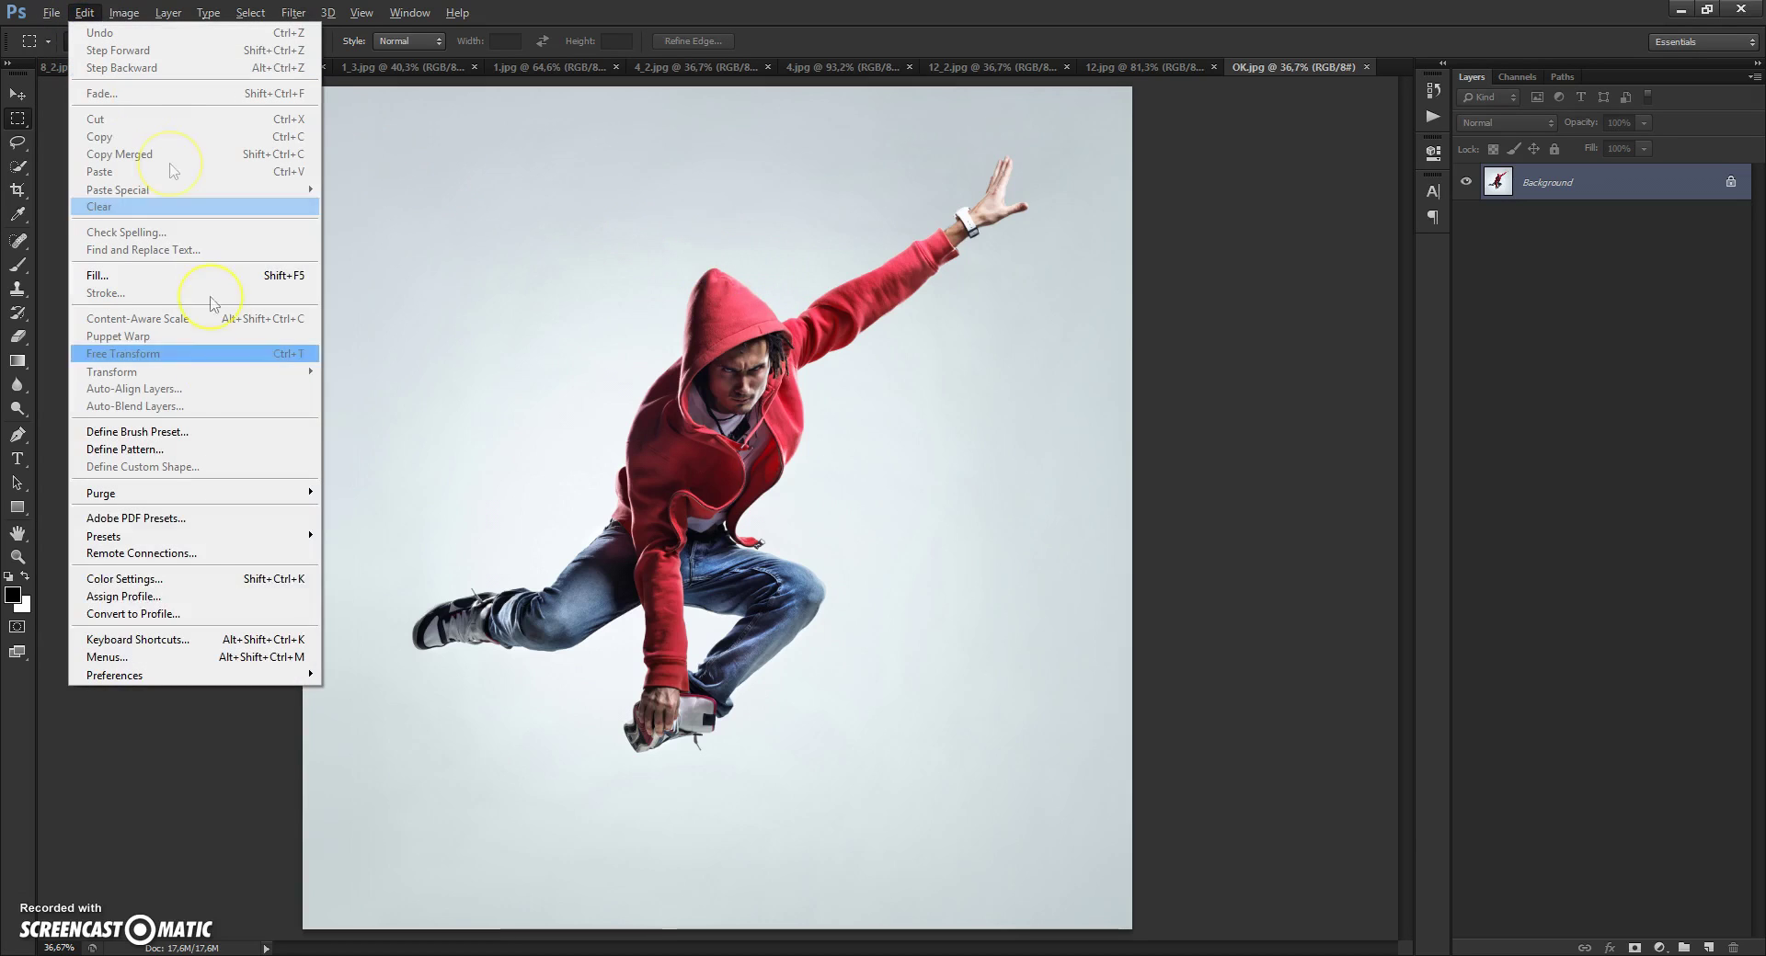
mouse_move(132, 674)
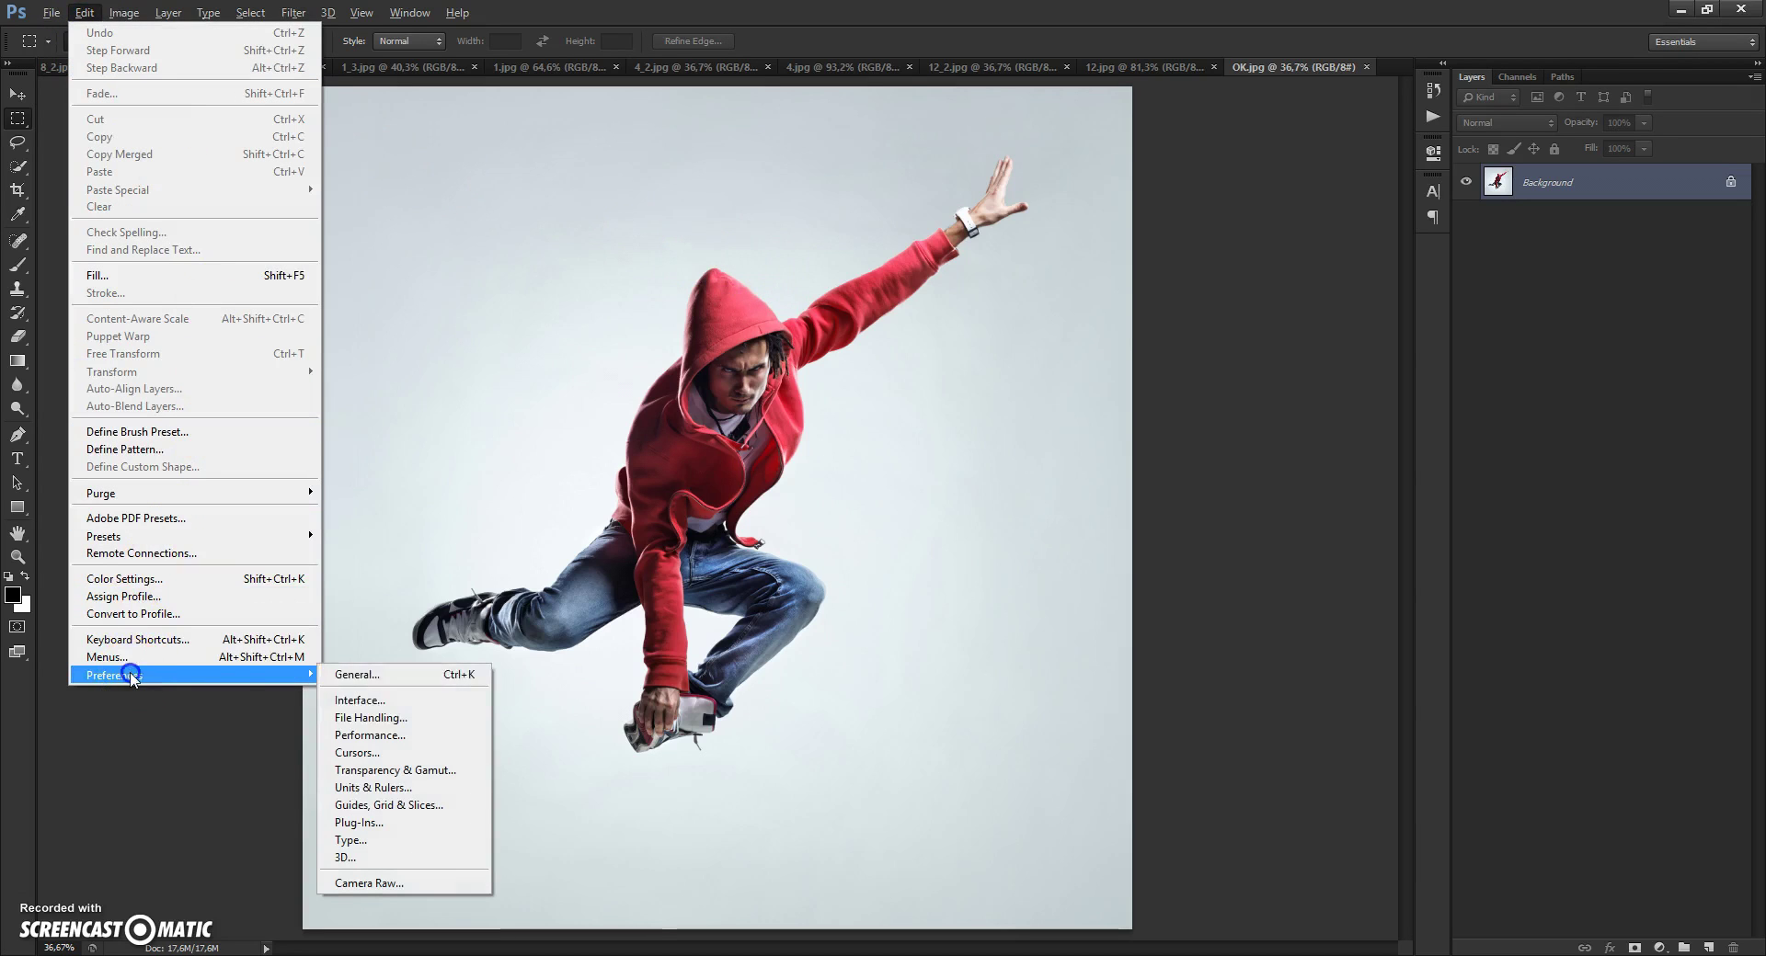
left_click(381, 704)
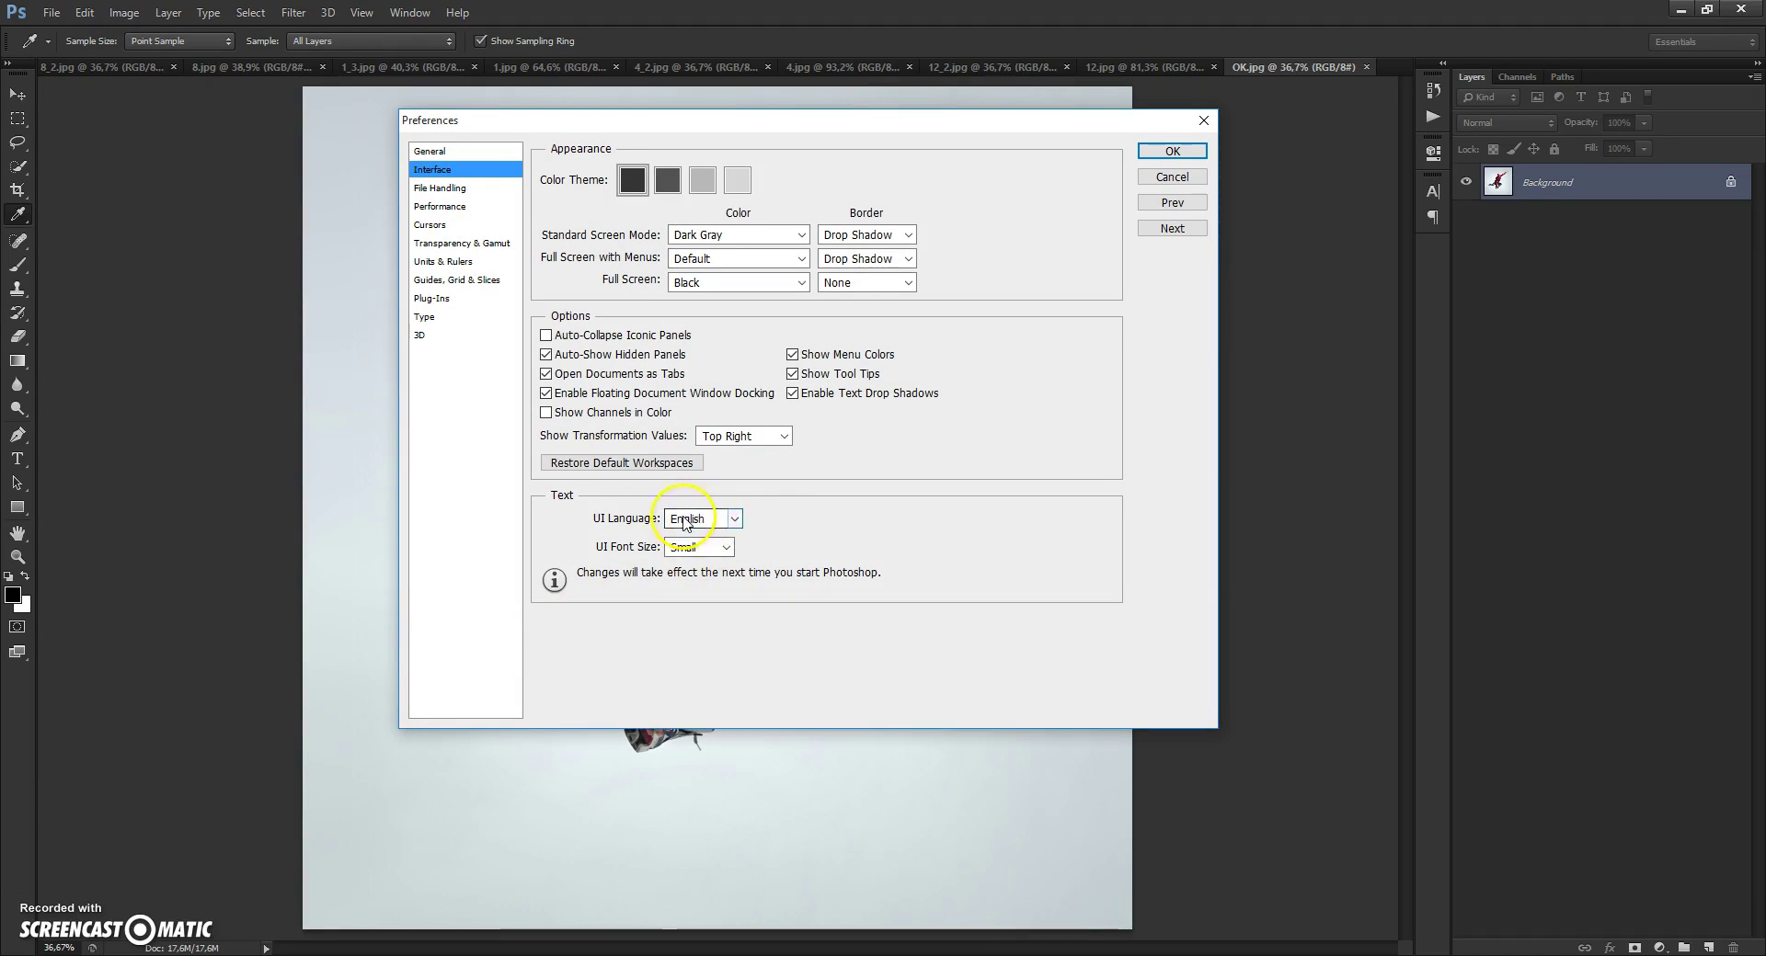
left_click(1166, 151)
key("m")
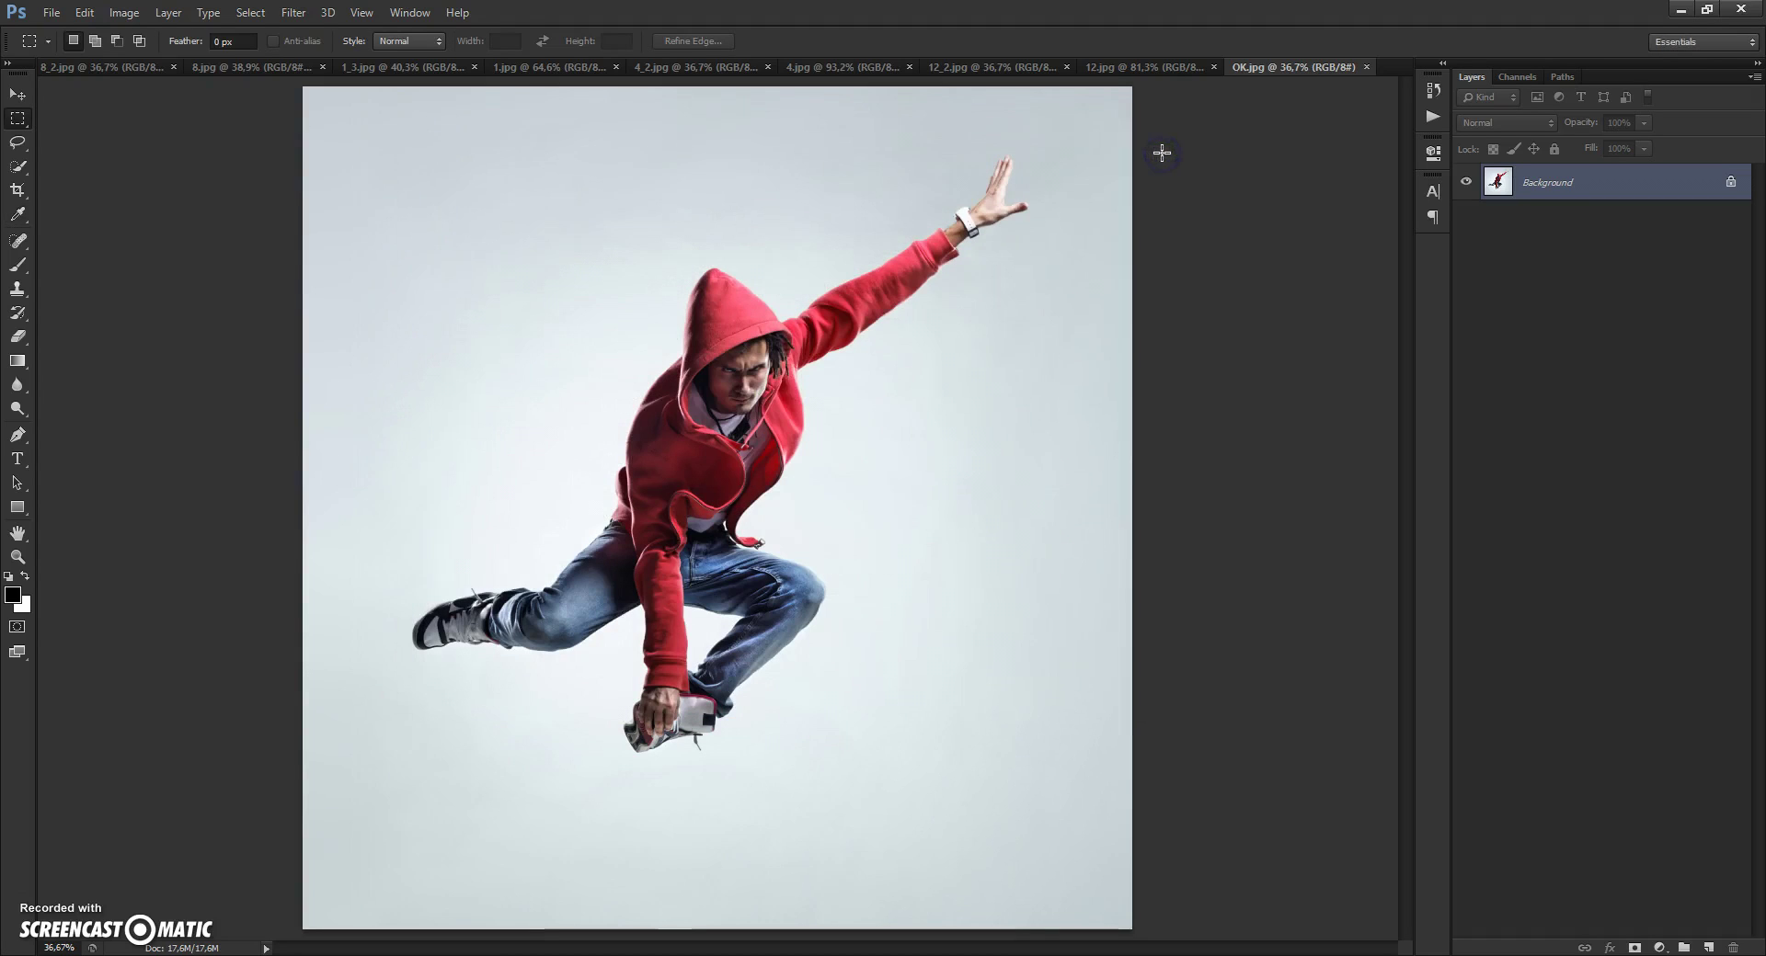
left_click(125, 12)
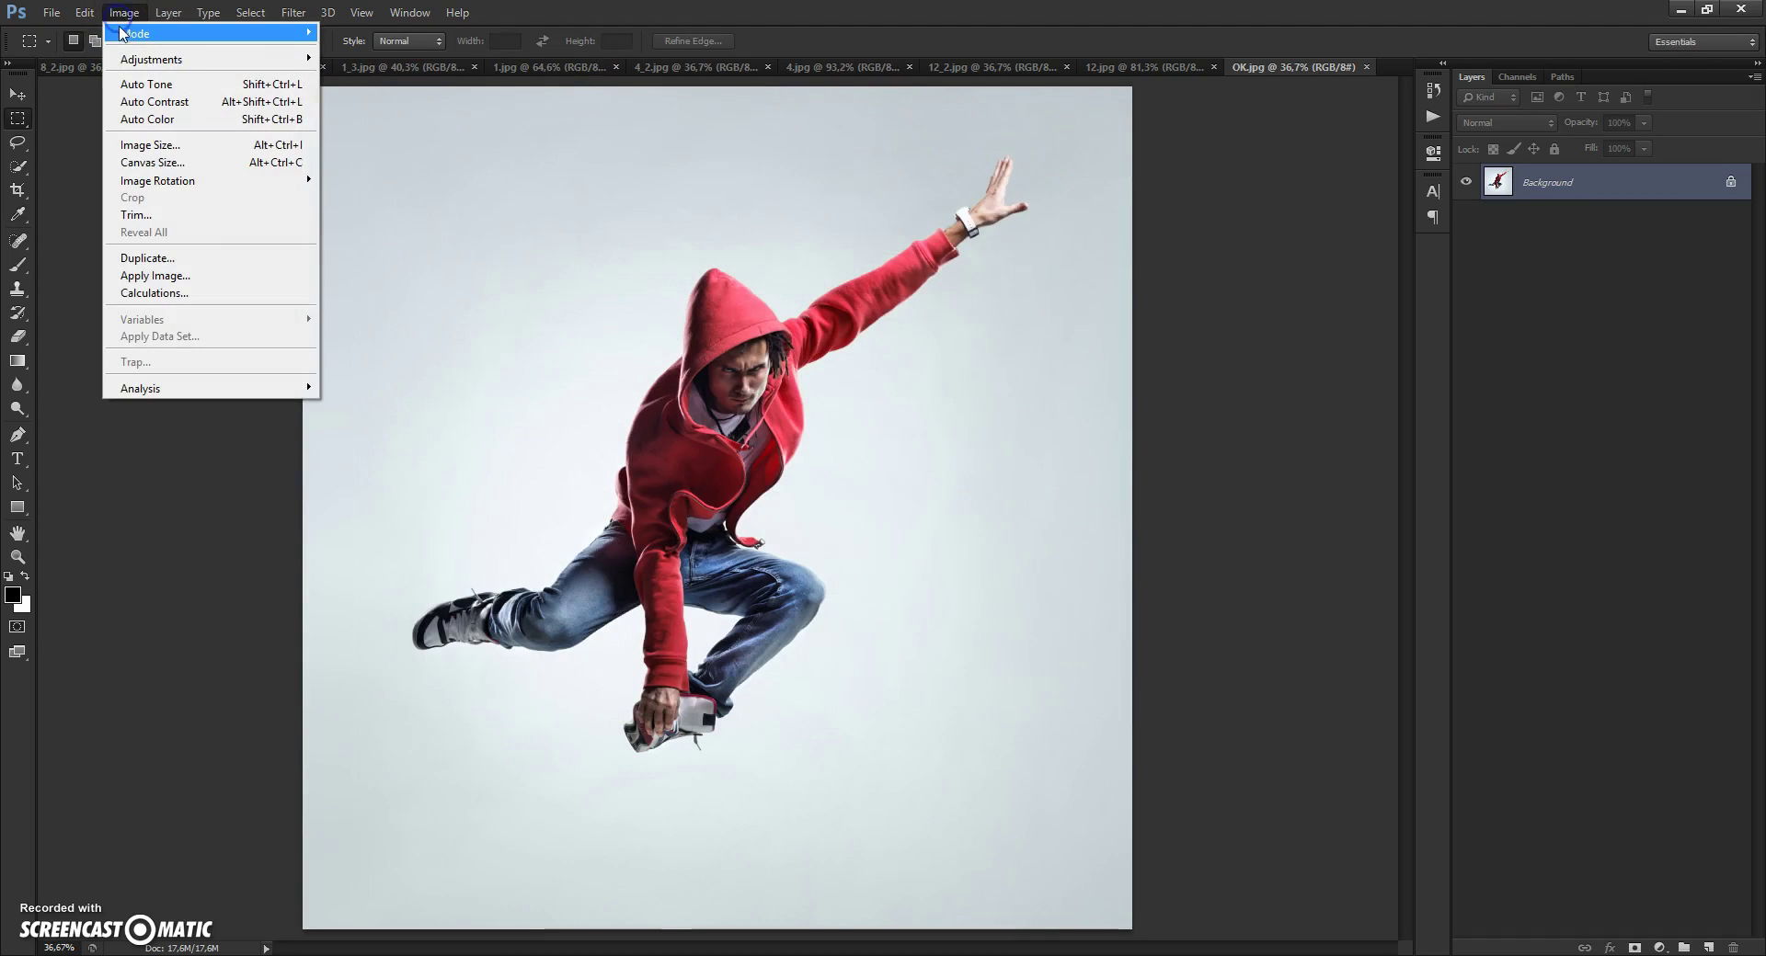
mouse_move(306, 35)
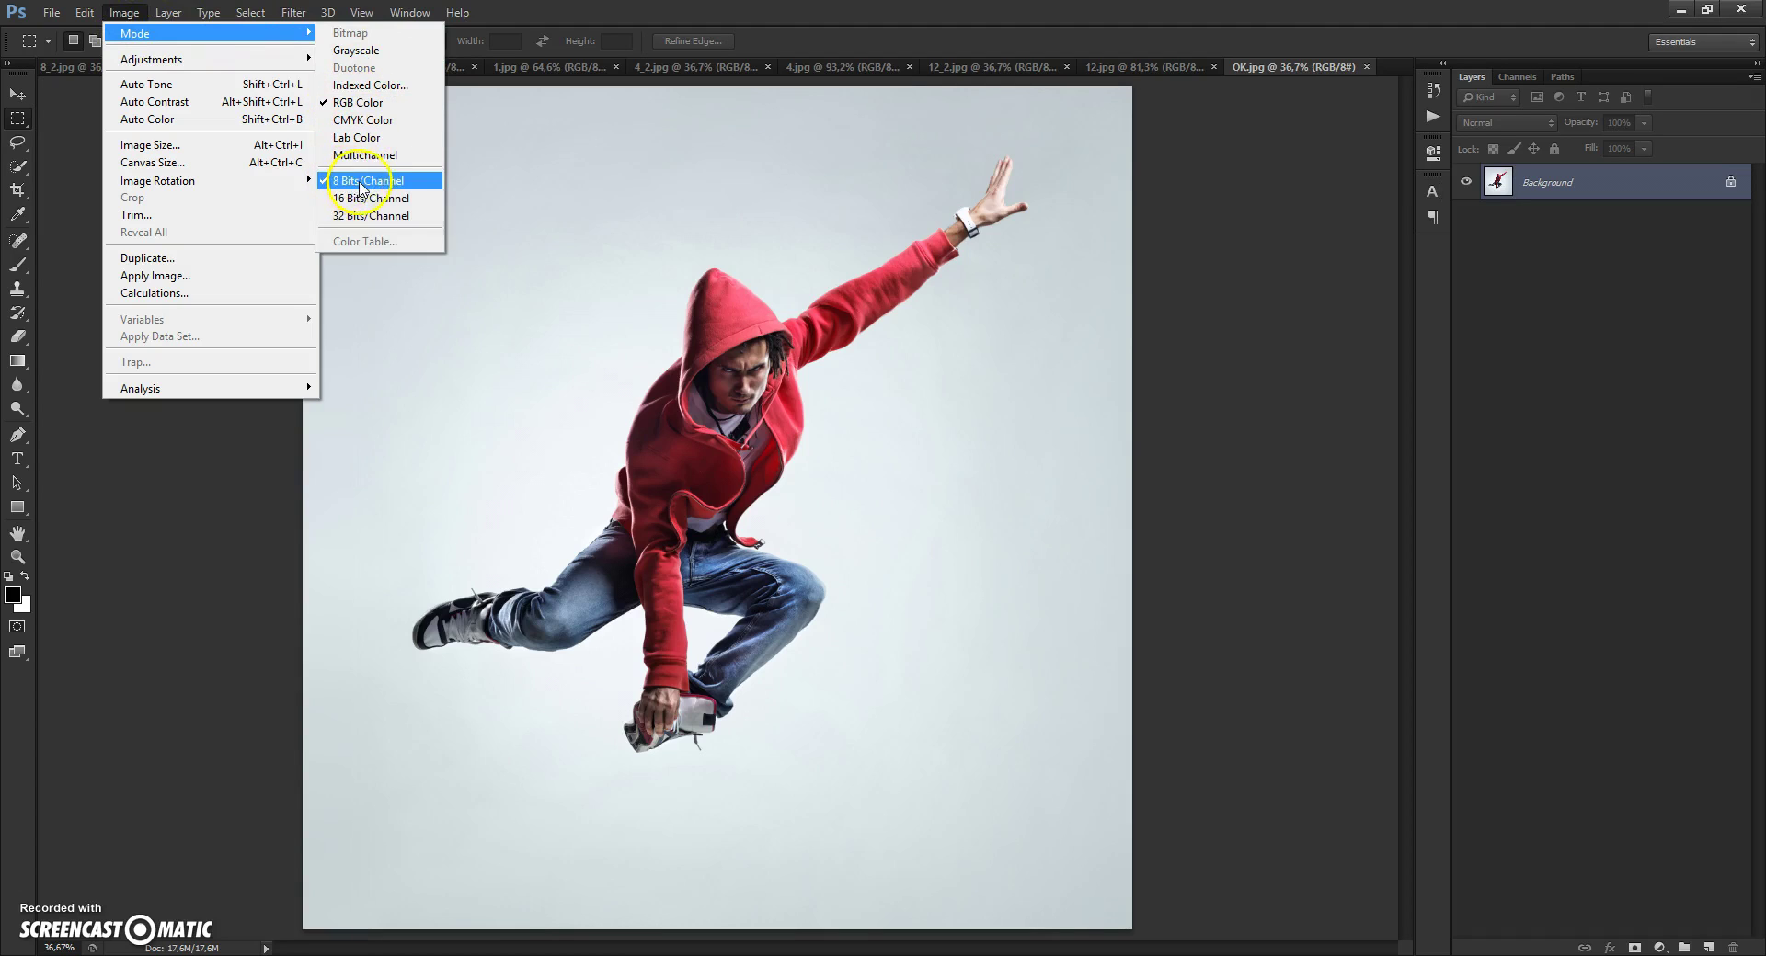
left_click(1184, 35)
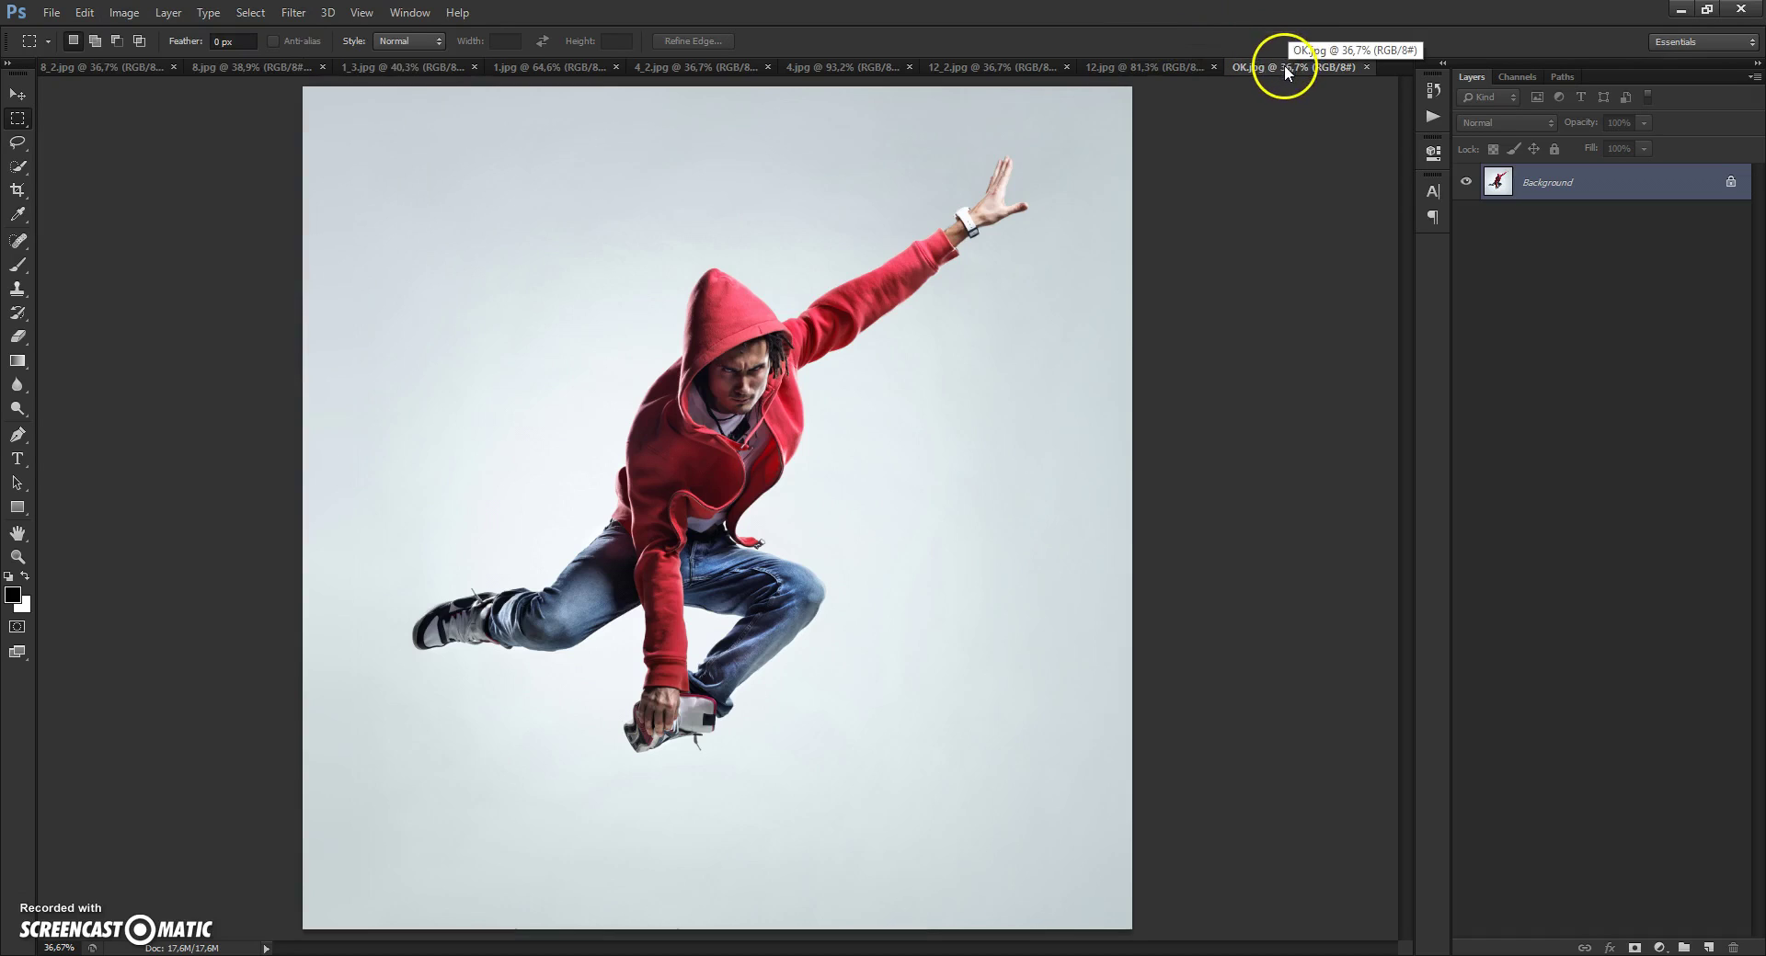
left_click(1755, 78)
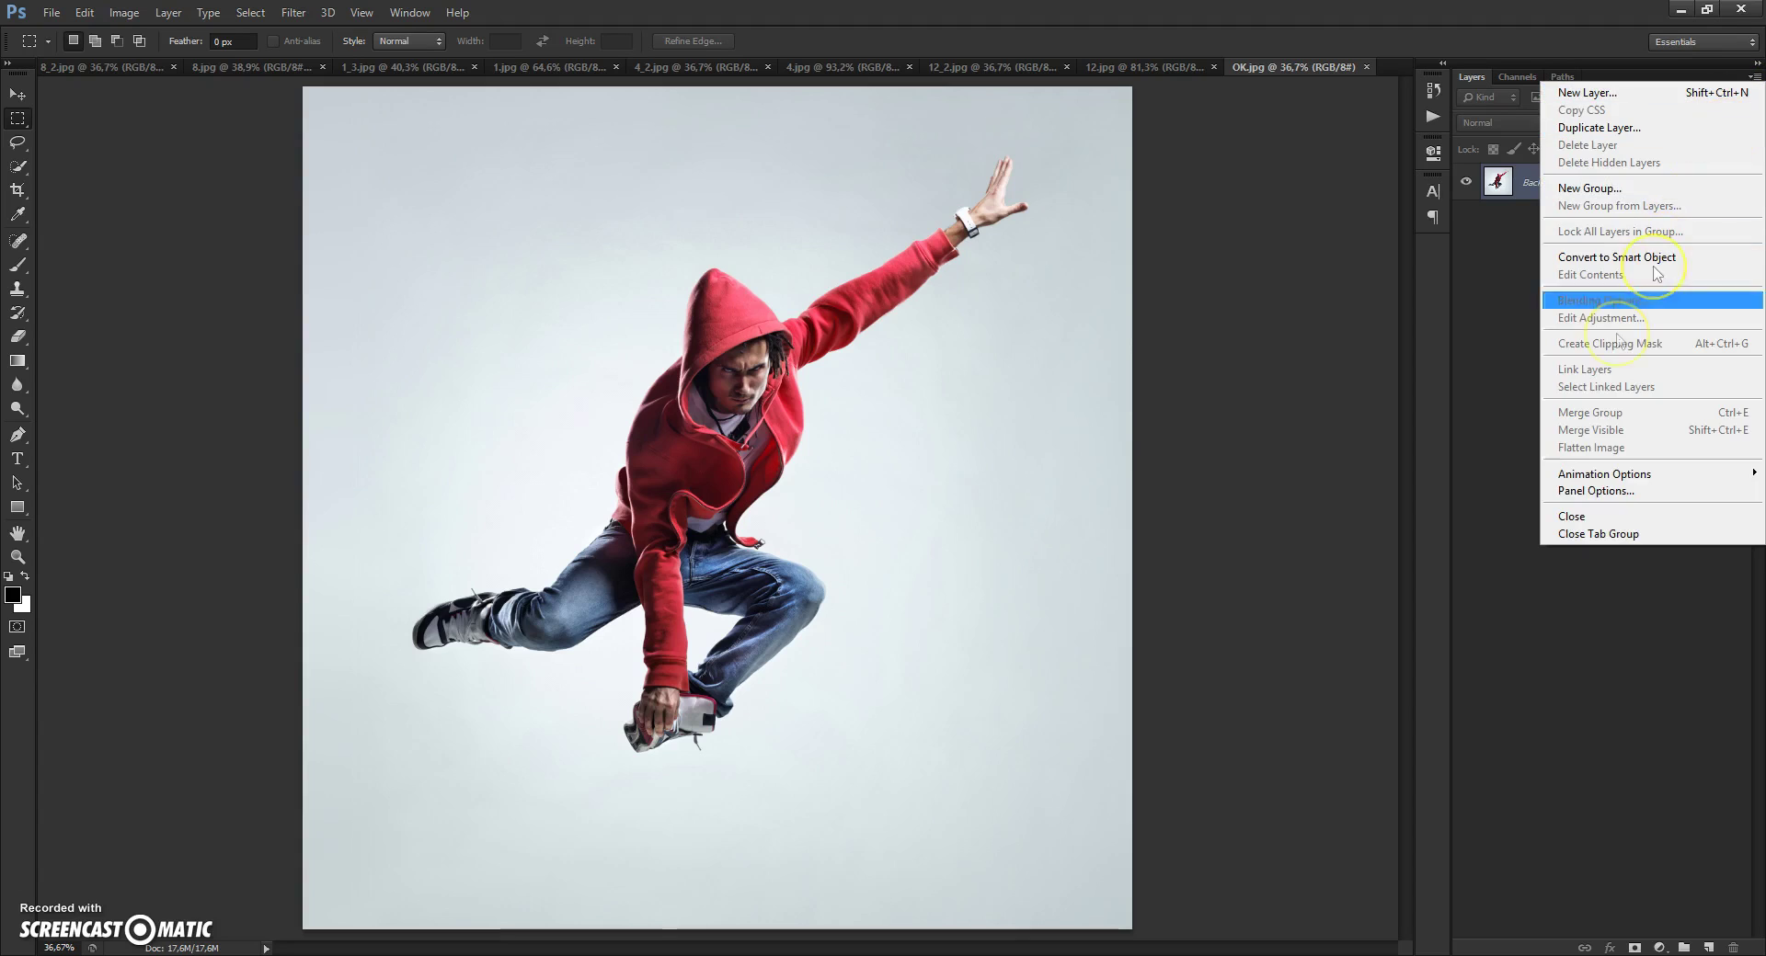
left_click(1568, 492)
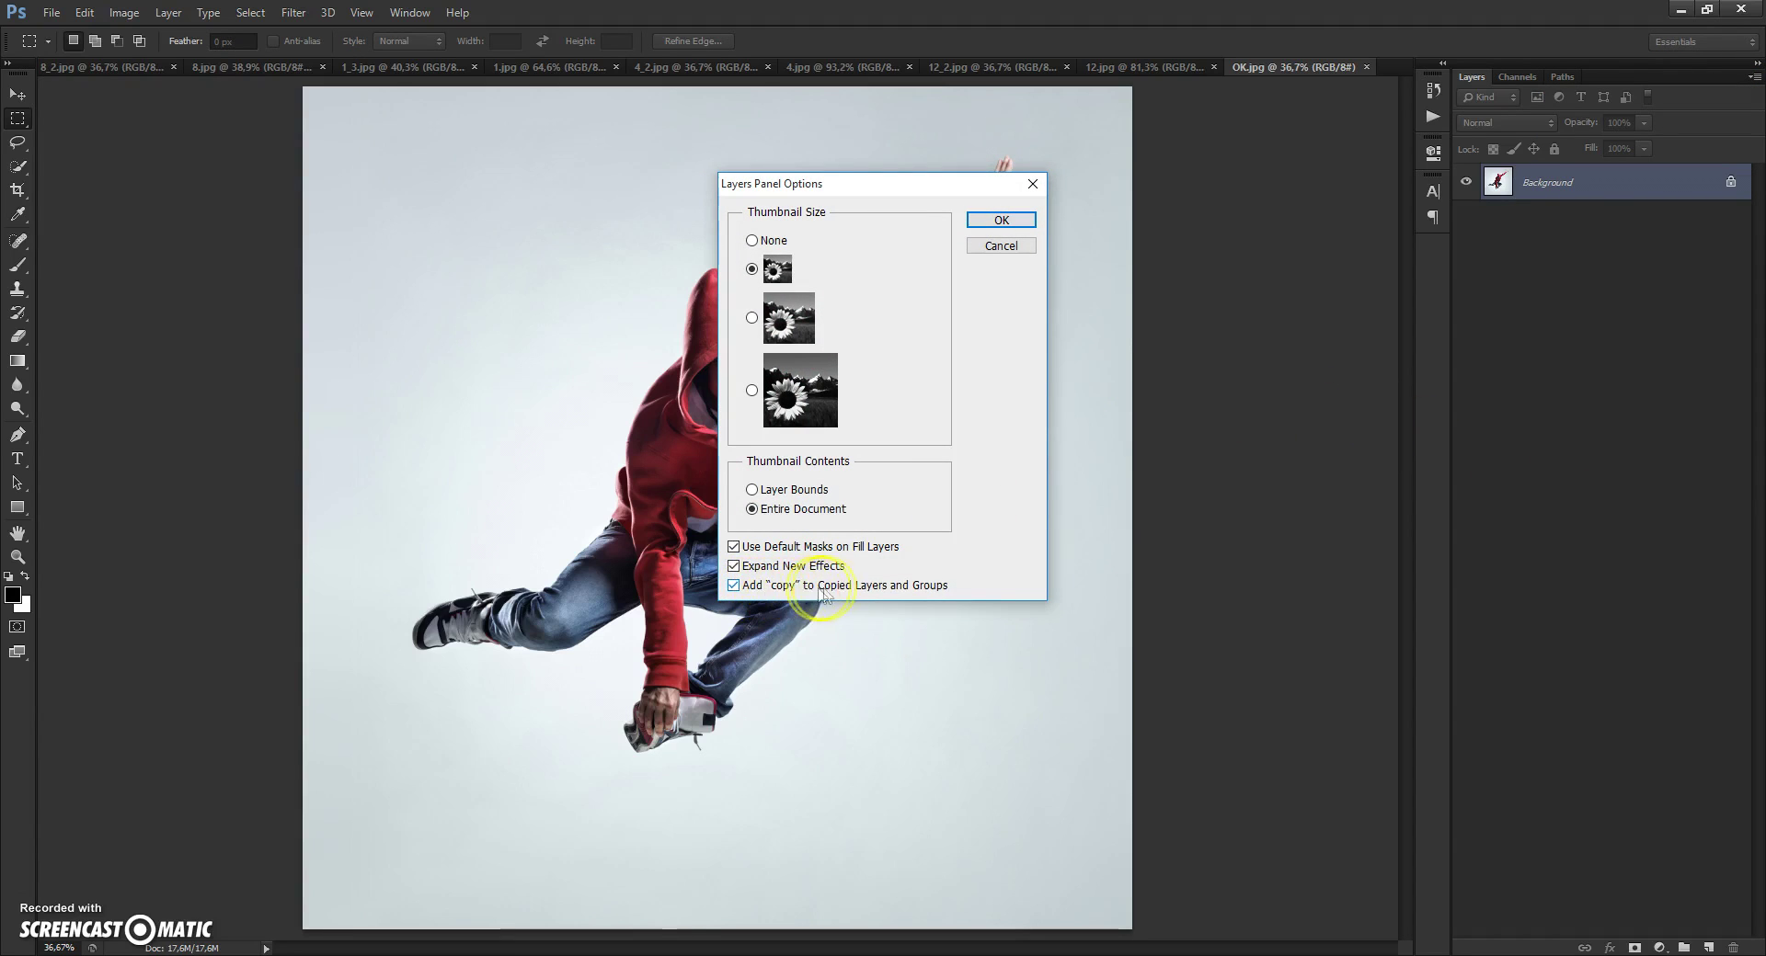
left_click(999, 220)
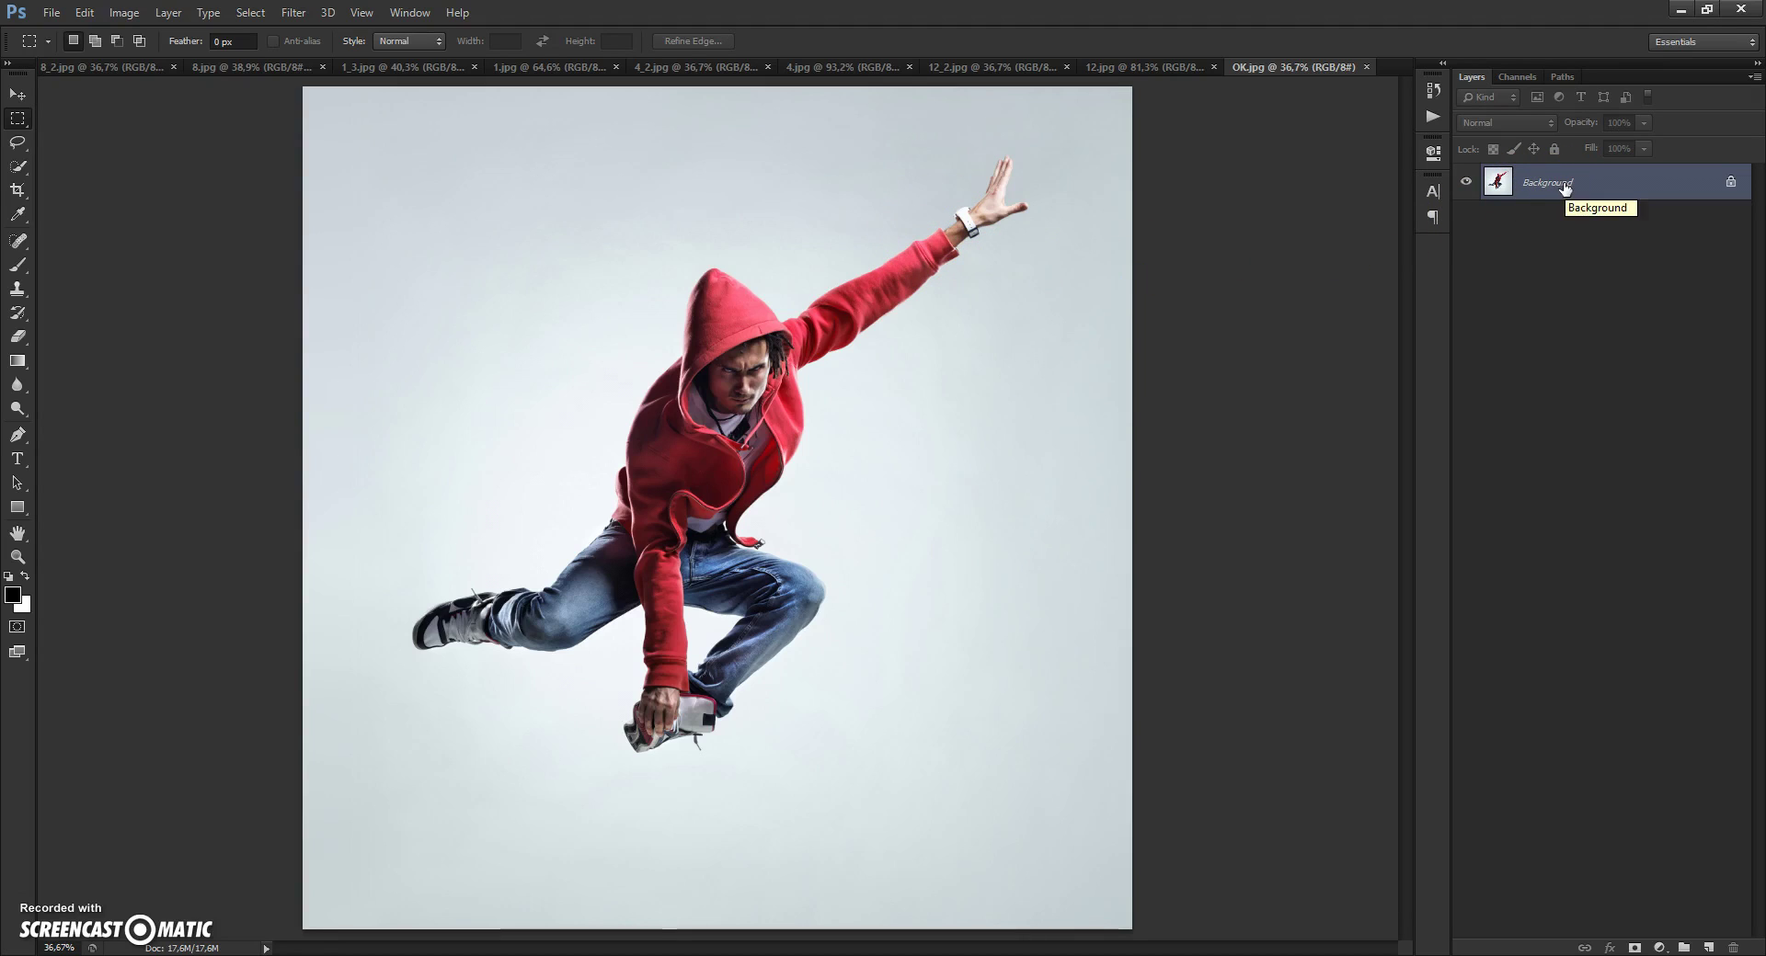
left_click(1531, 187)
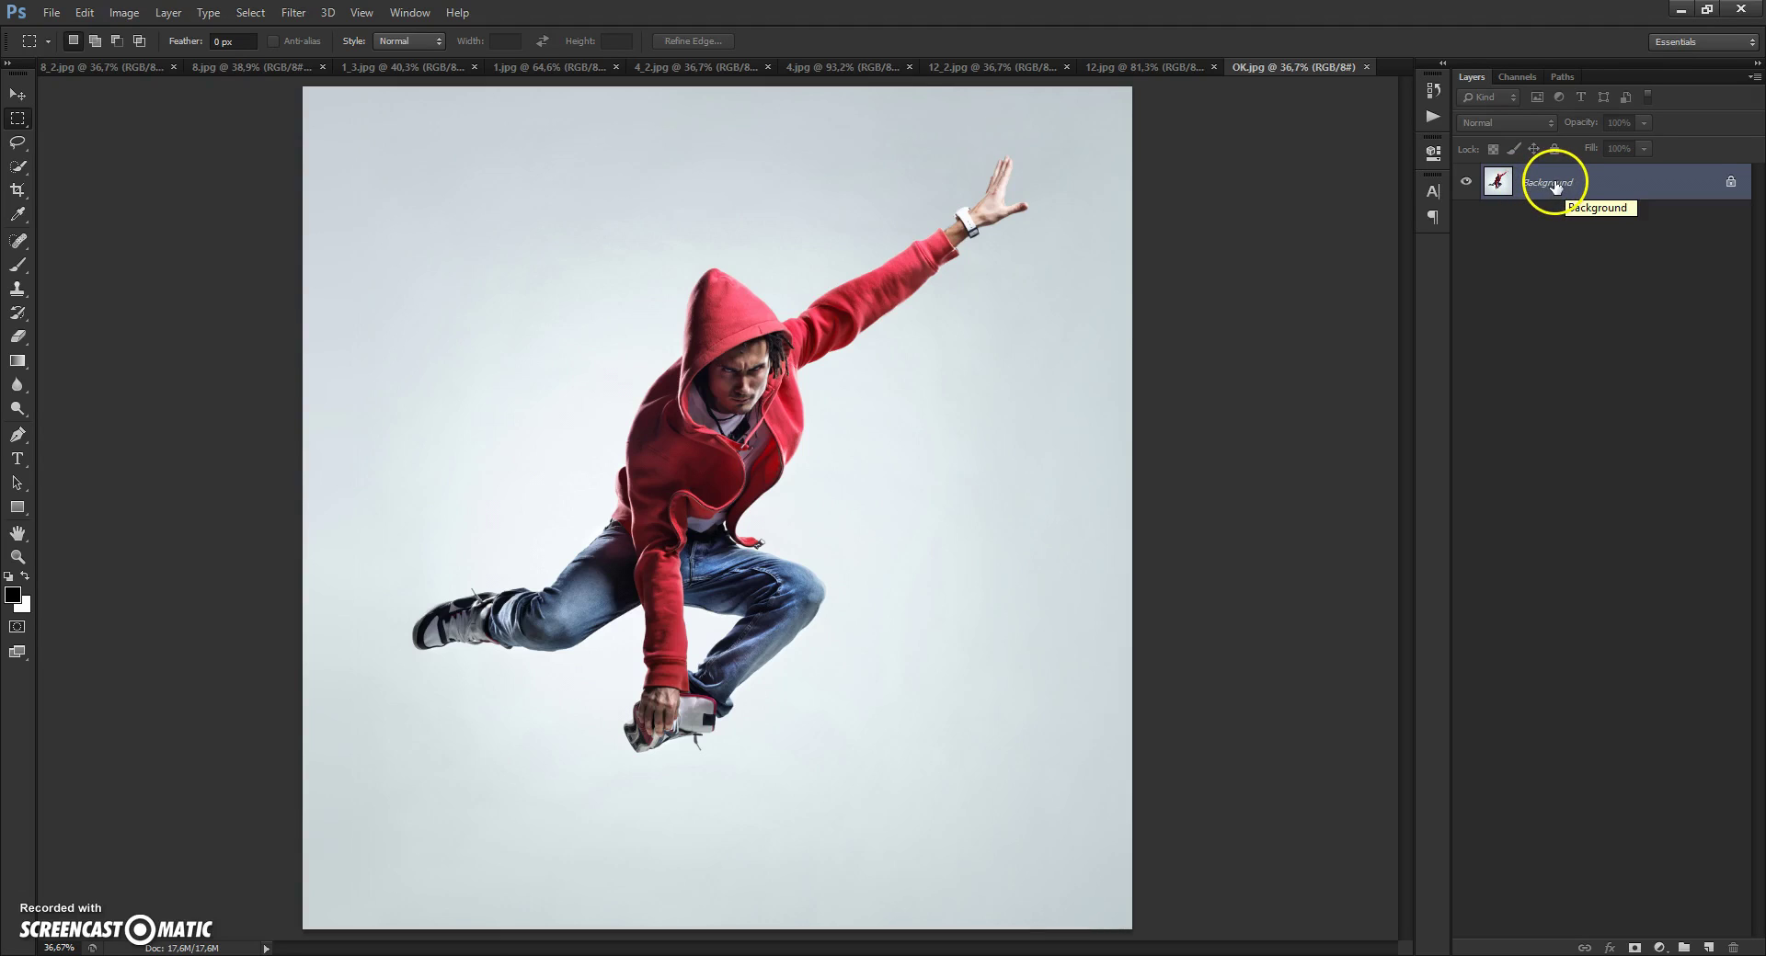
double_click(1597, 184)
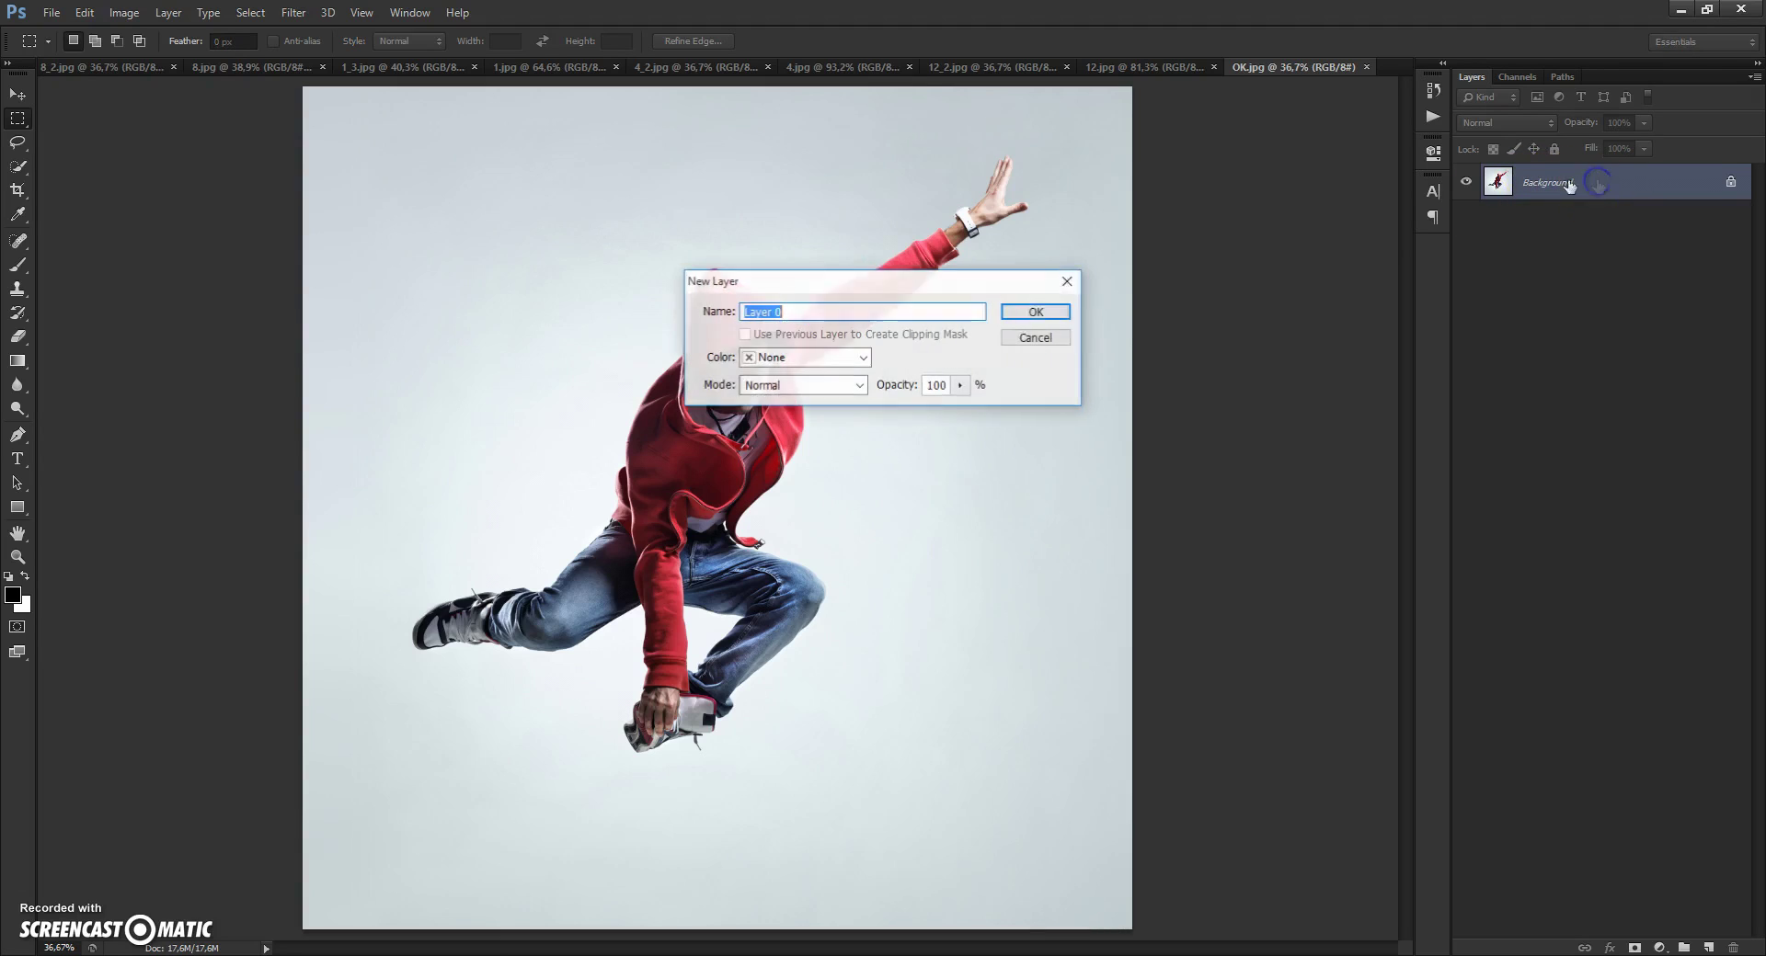
left_click(1008, 316)
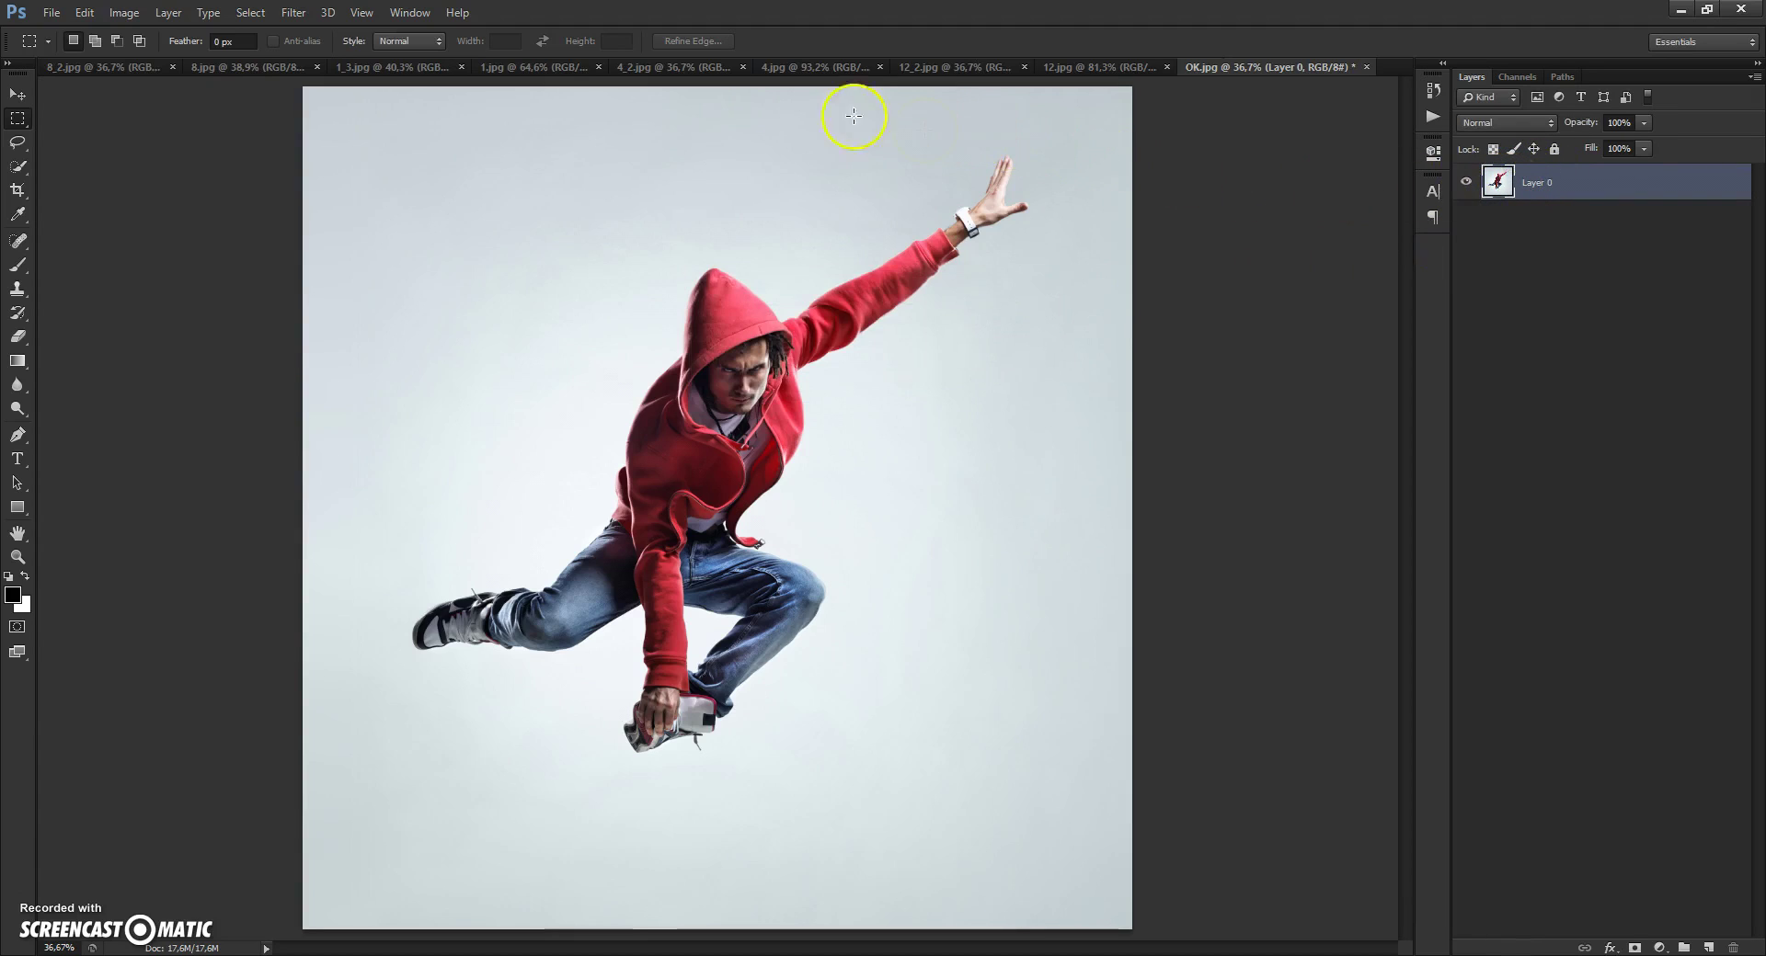
left_click(176, 19)
mouse_move(176, 33)
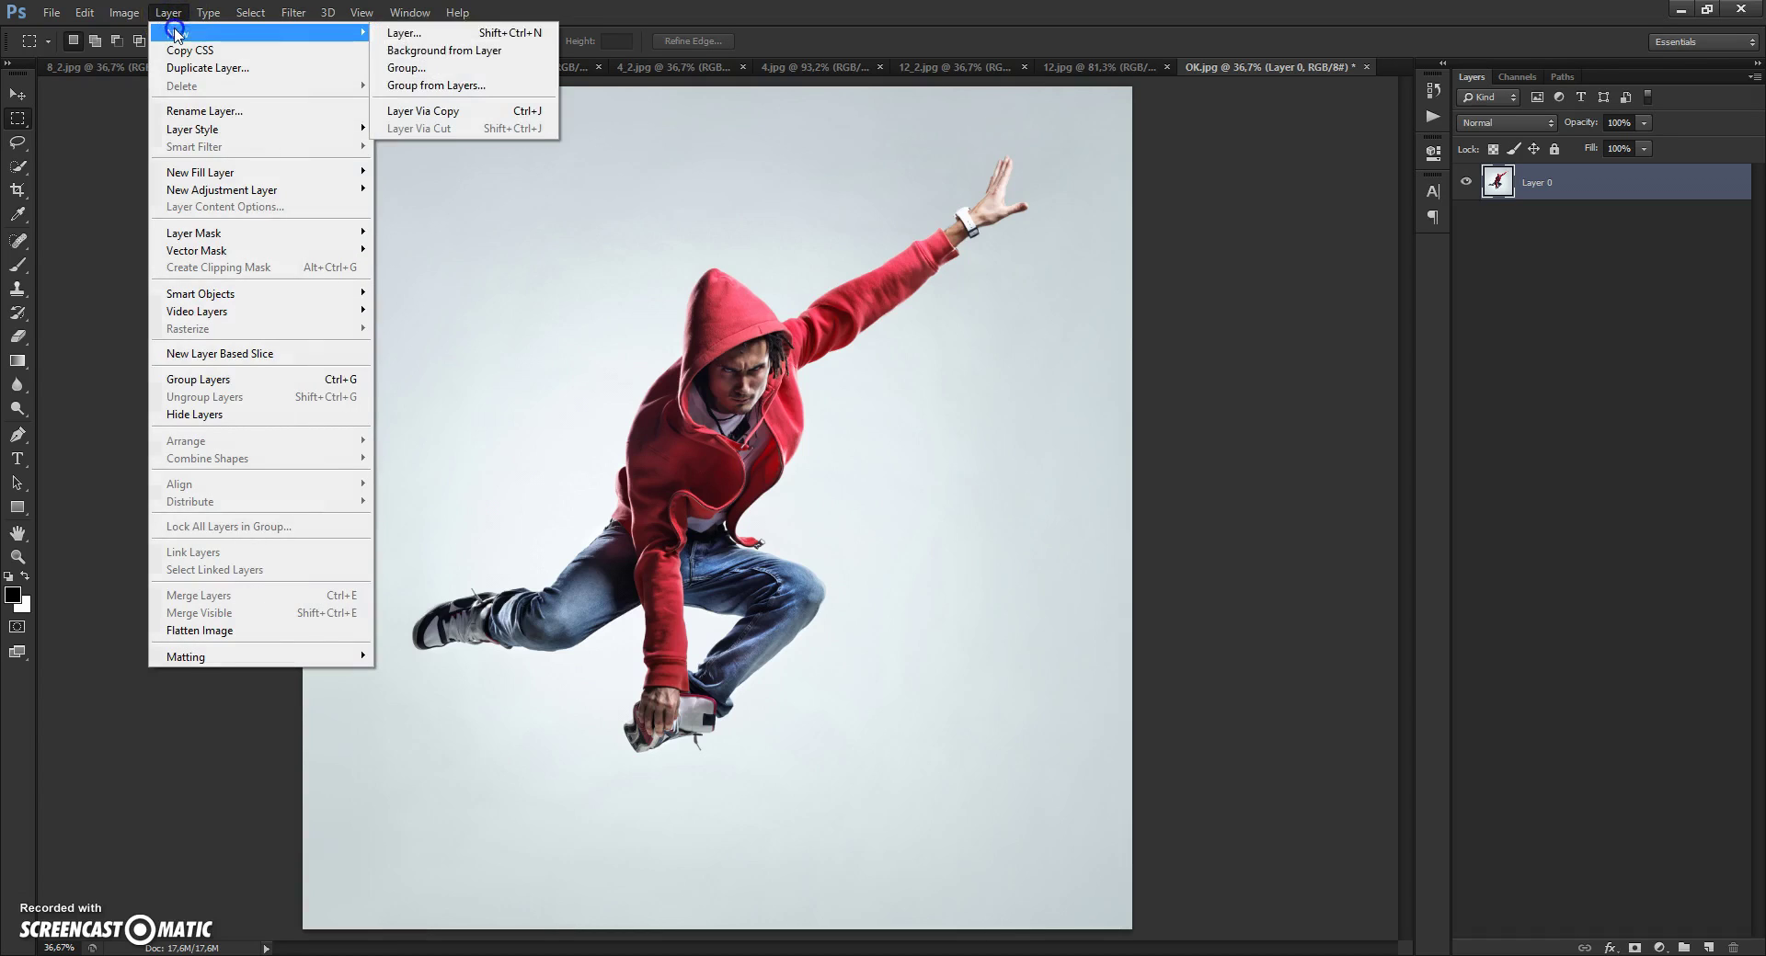
left_click(476, 53)
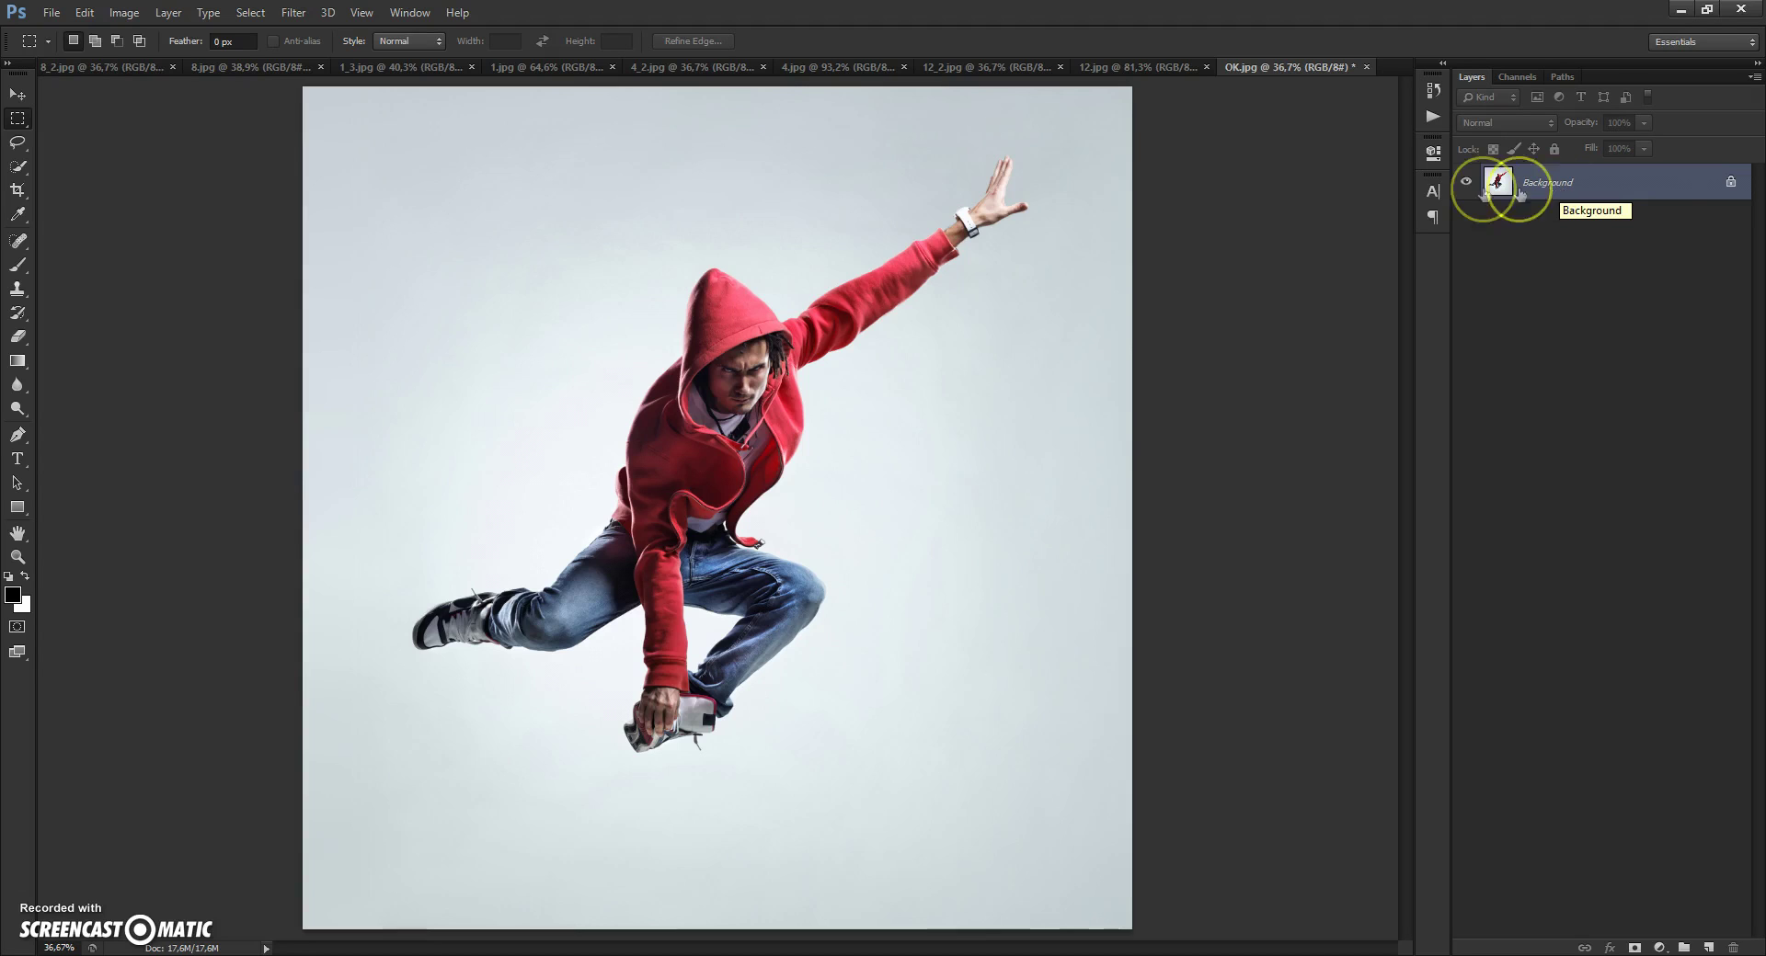
Load 3D Dispersion Brushes.abr into the brush presets with the Preset Manager.
left_click(84, 12)
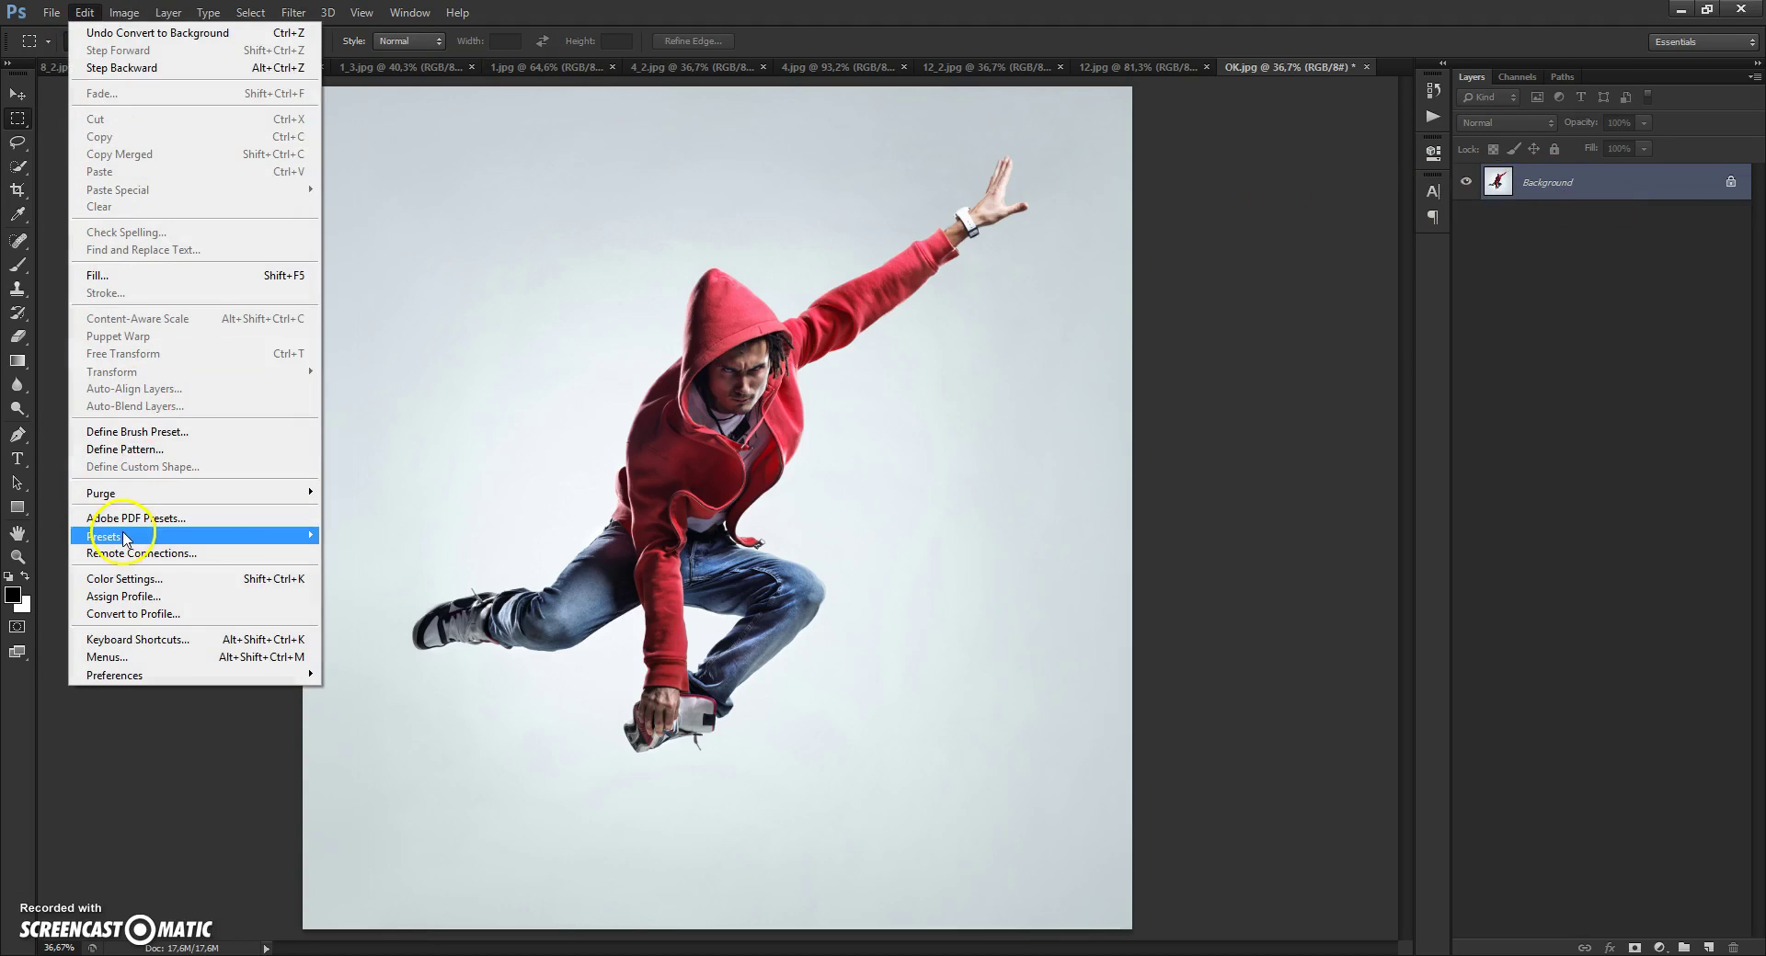
mouse_move(262, 536)
left_click(385, 536)
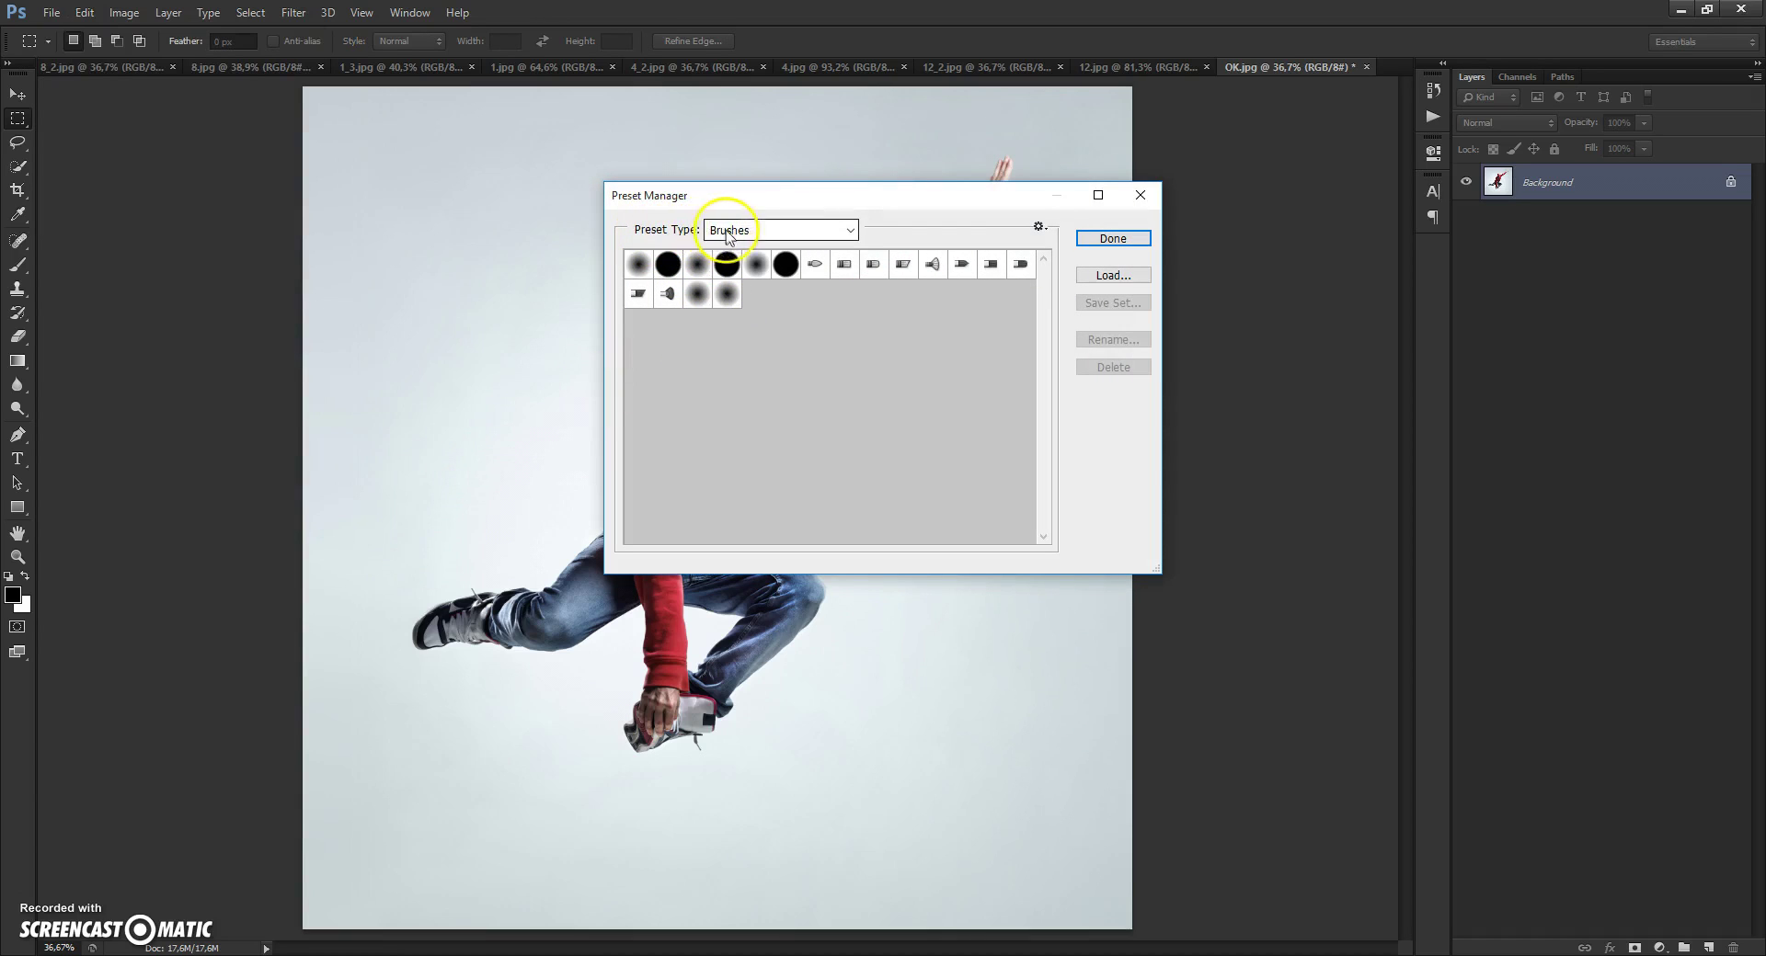
left_click(1101, 284)
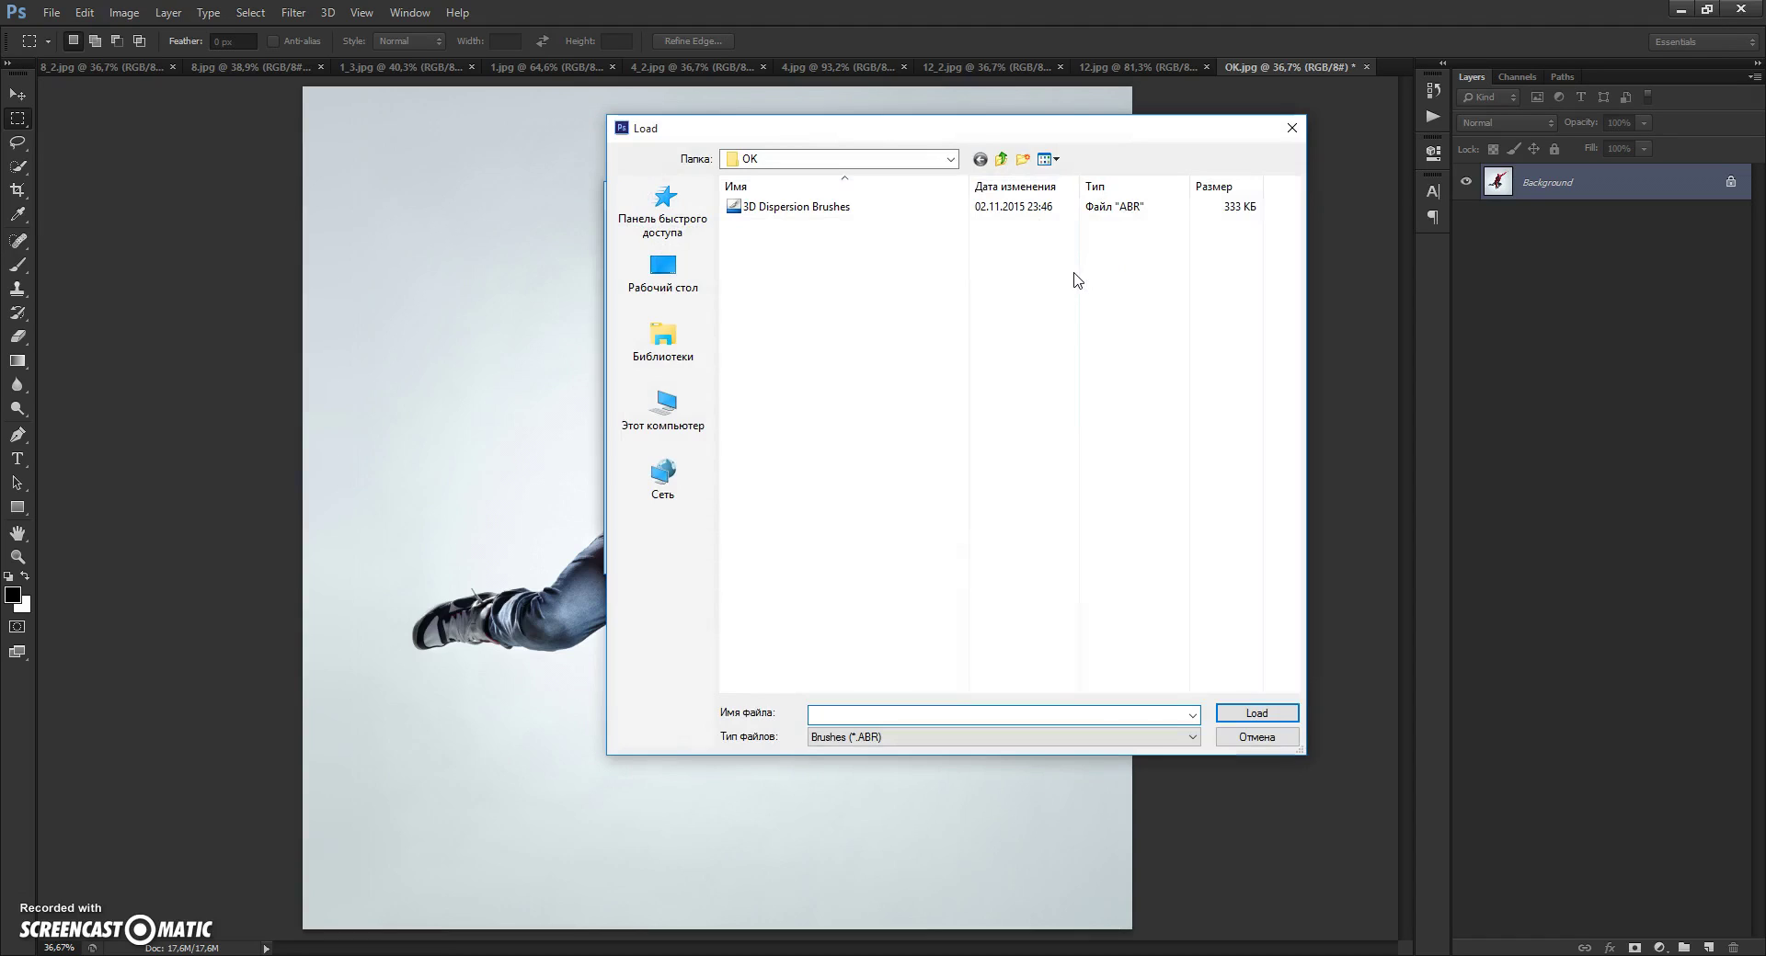
double_click(816, 206)
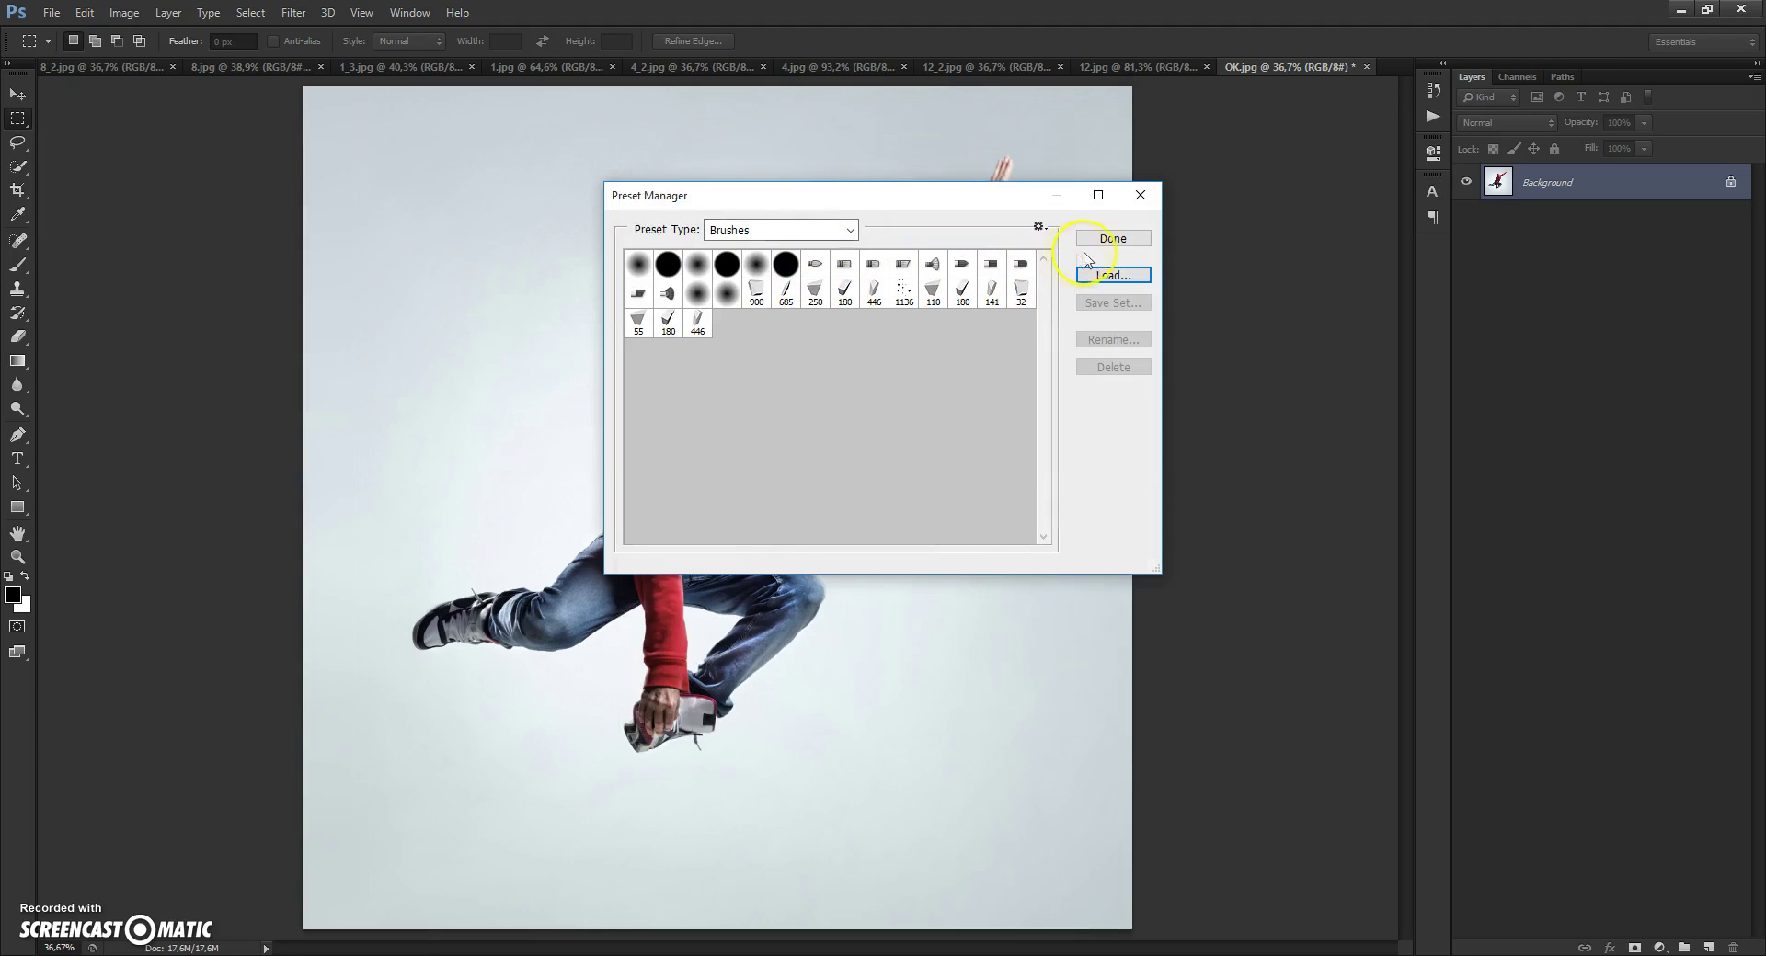
left_click(1101, 241)
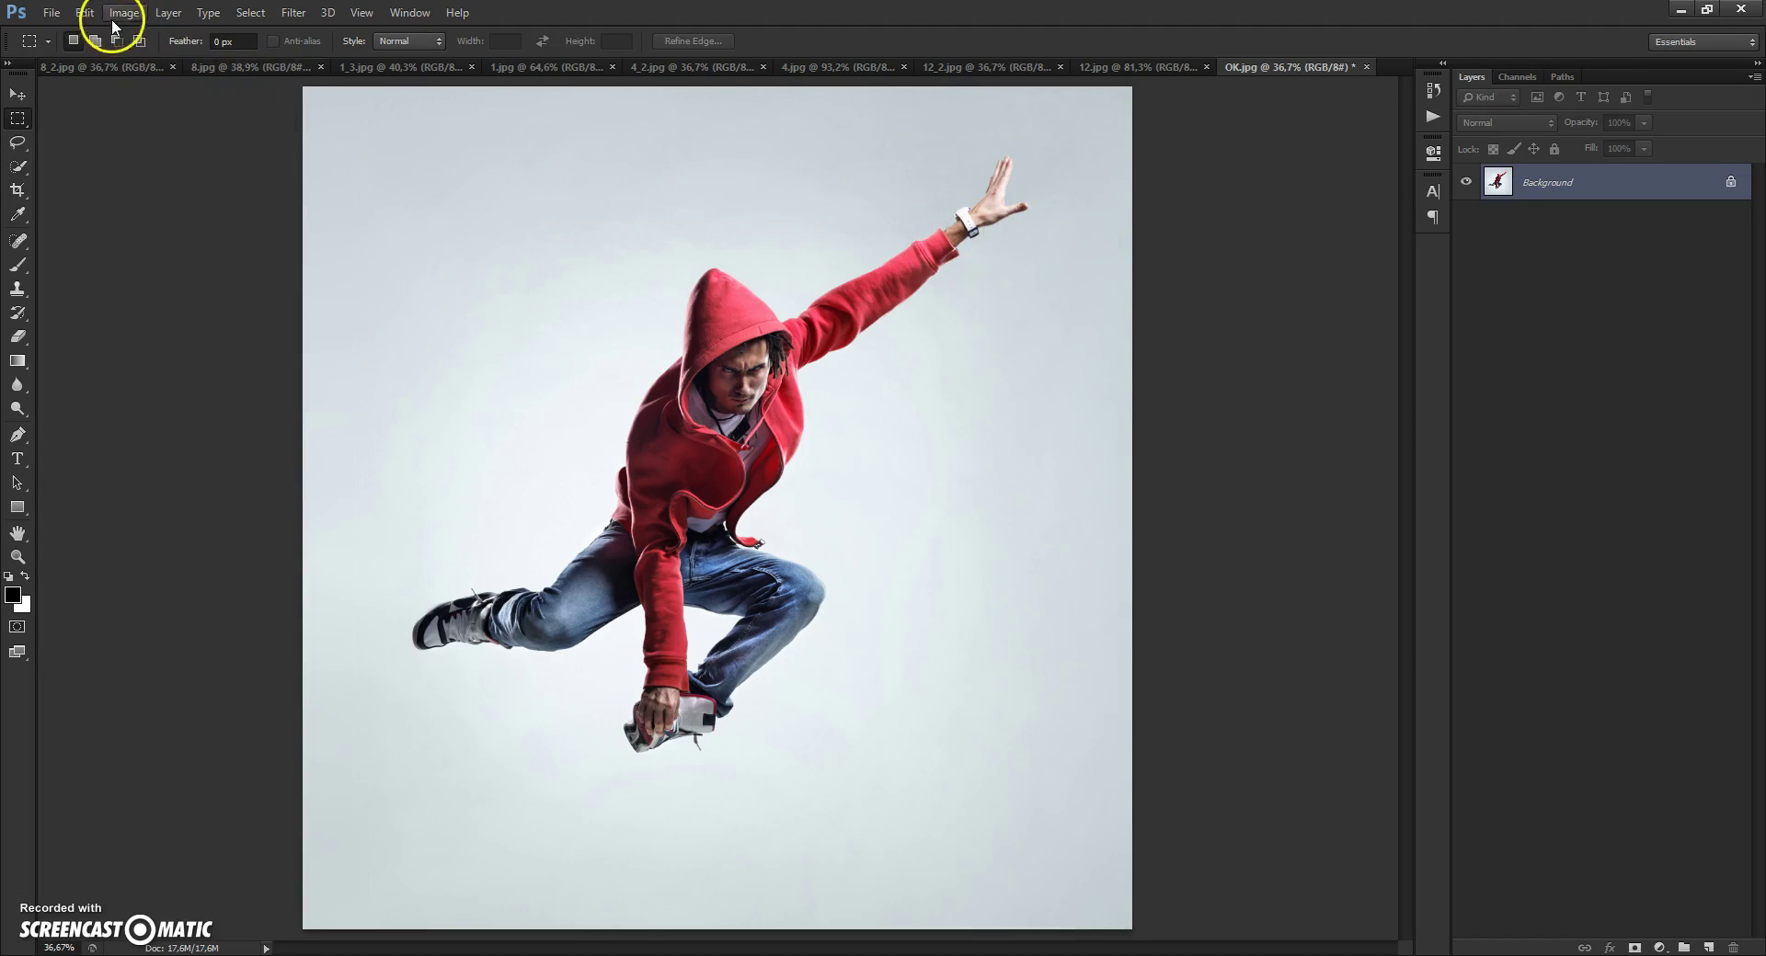
Switch the Preset Manager to Patterns and load the 3D Dispersion Patterns file.
left_click(85, 13)
mouse_move(121, 539)
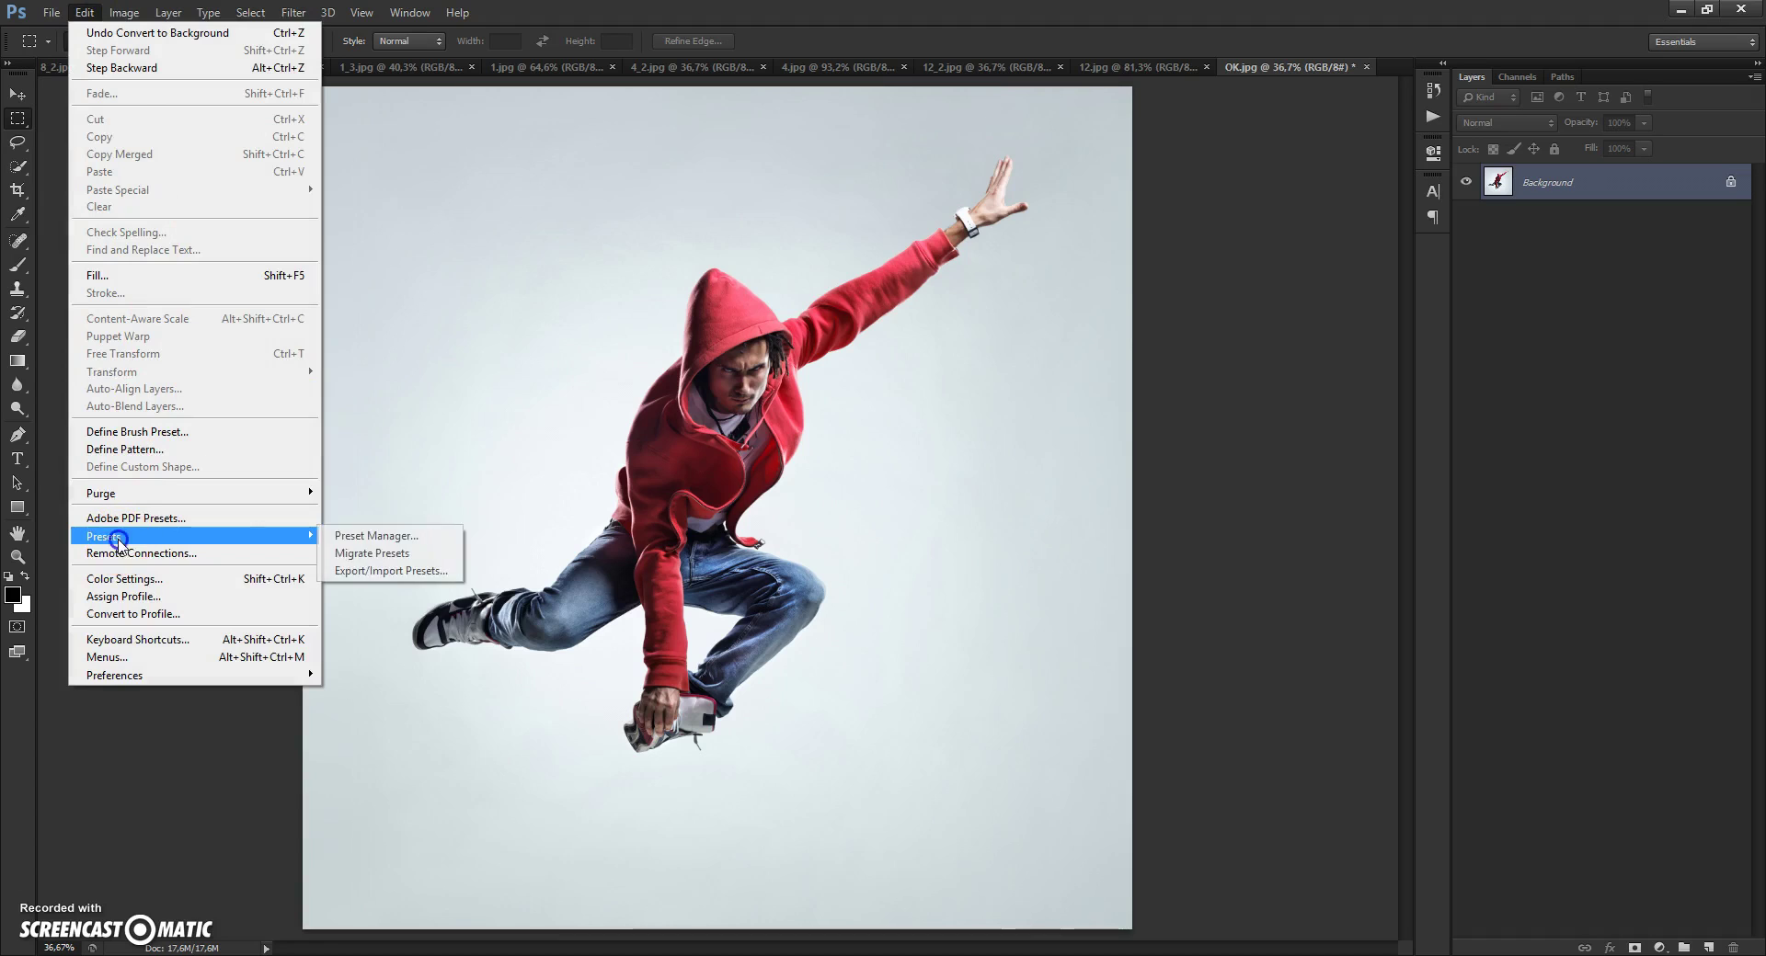
left_click(377, 538)
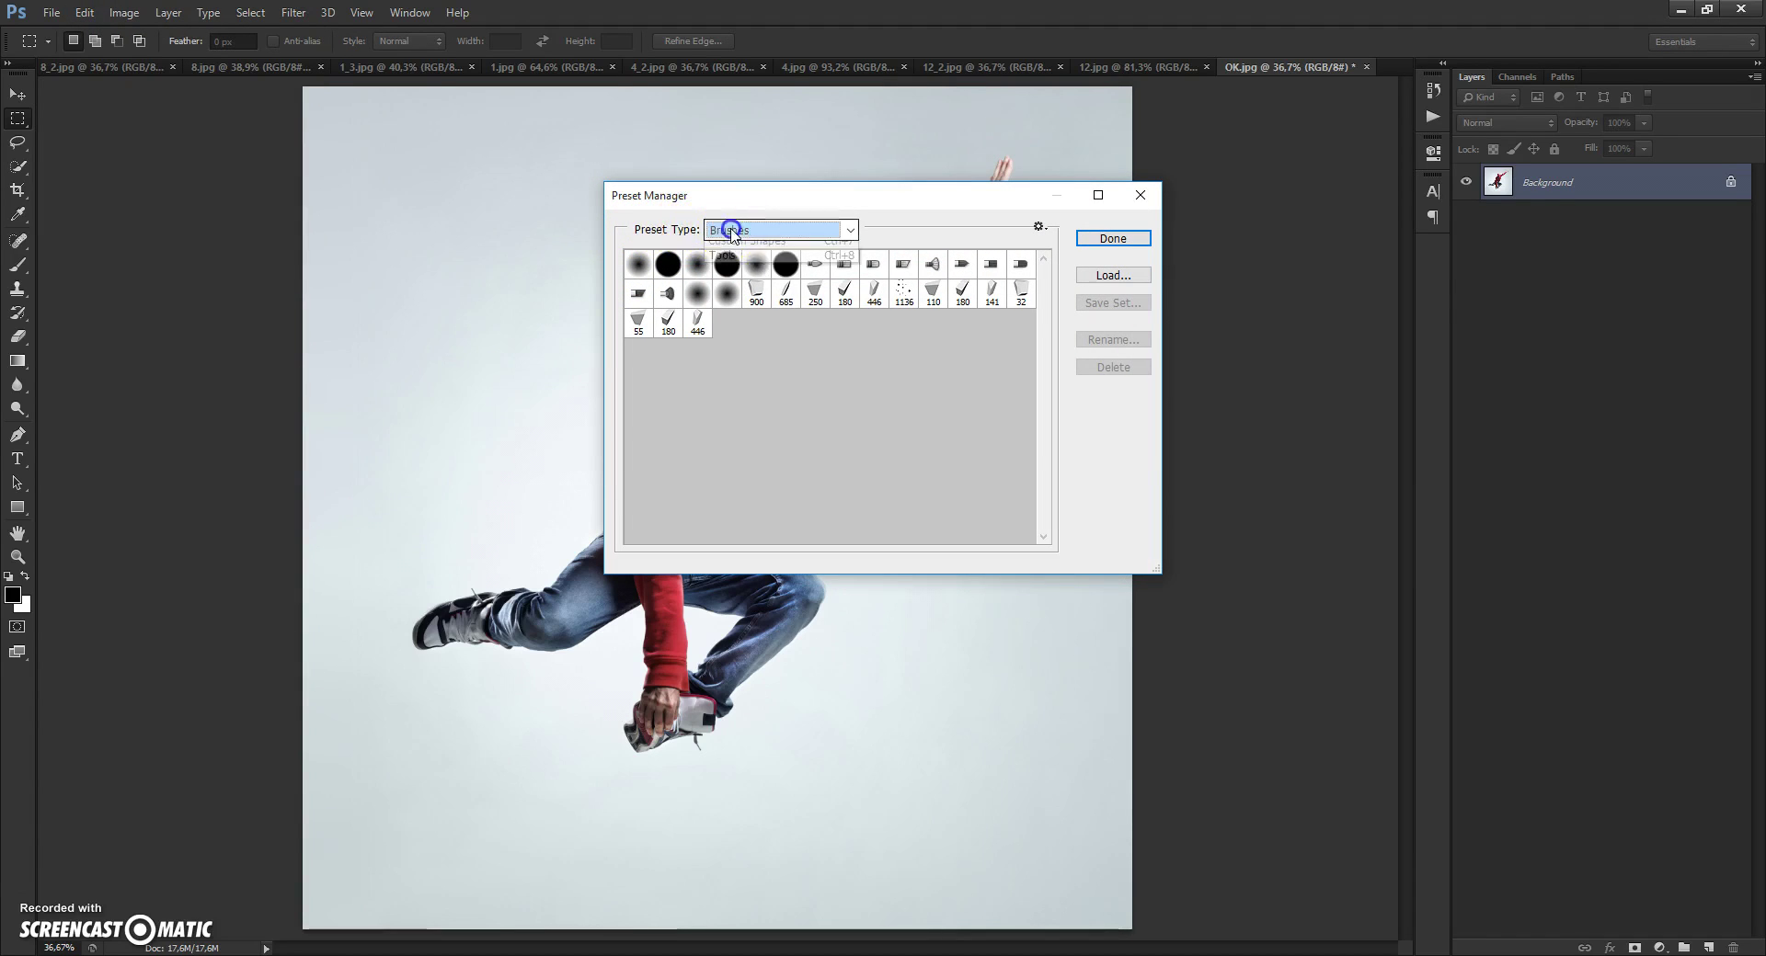
left_click(733, 230)
left_click(745, 308)
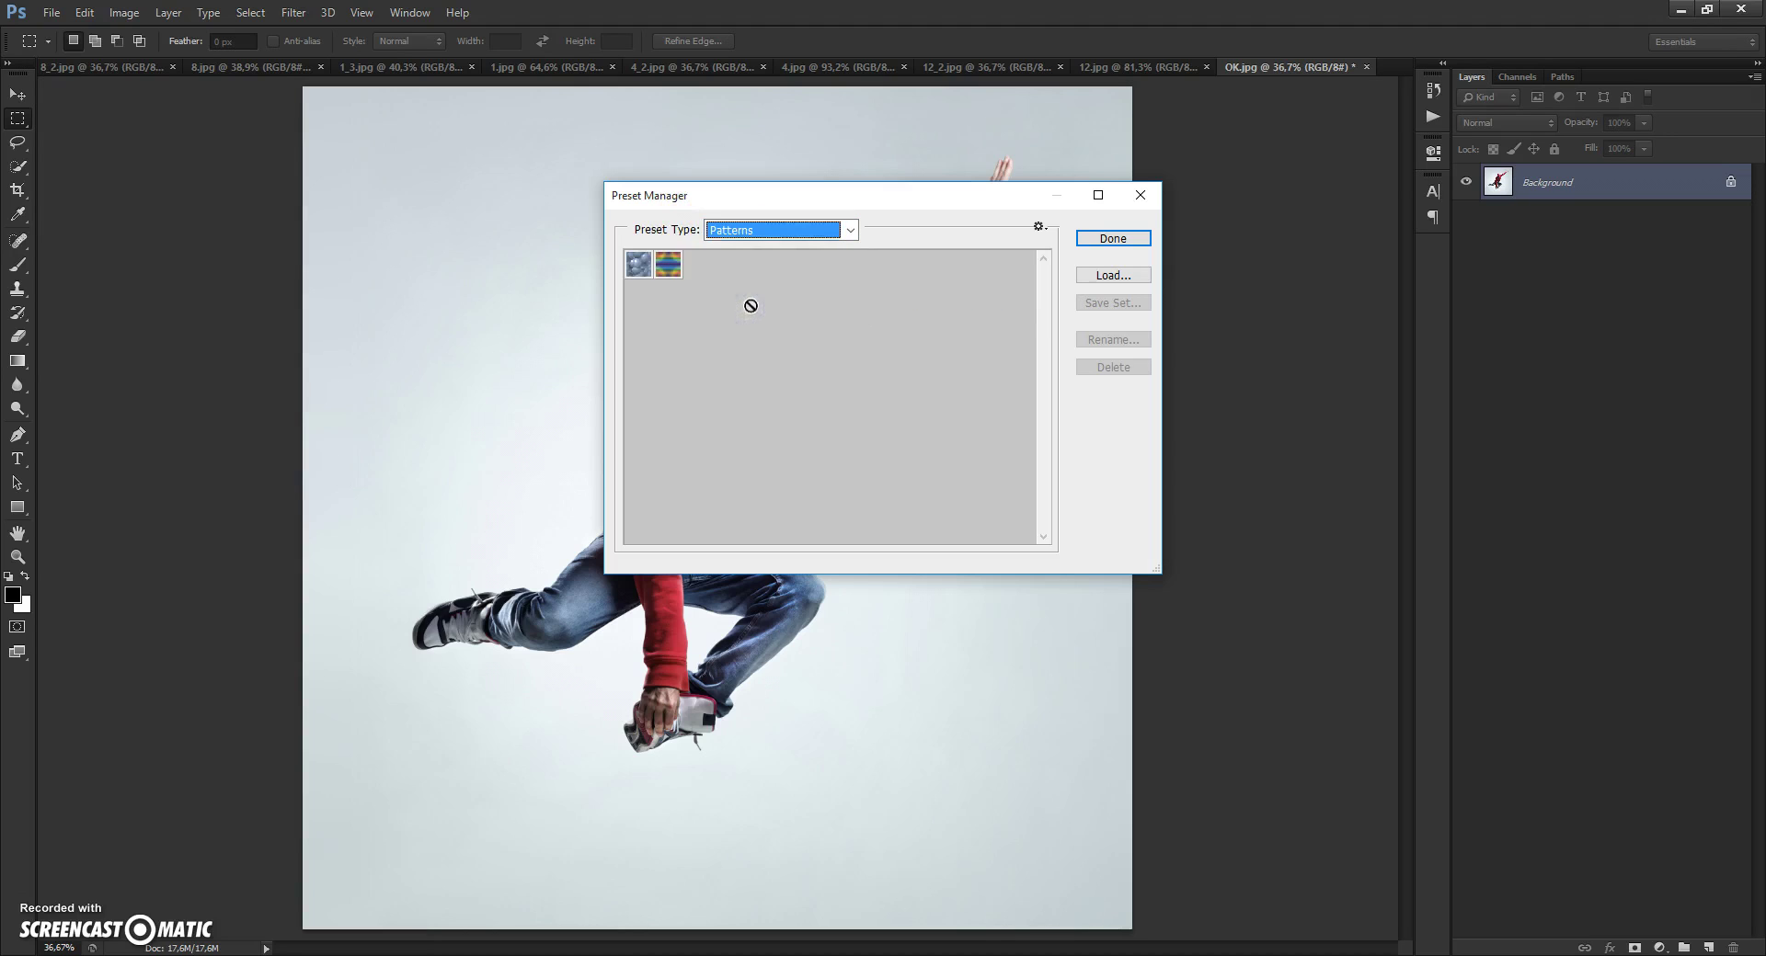
left_click(1113, 275)
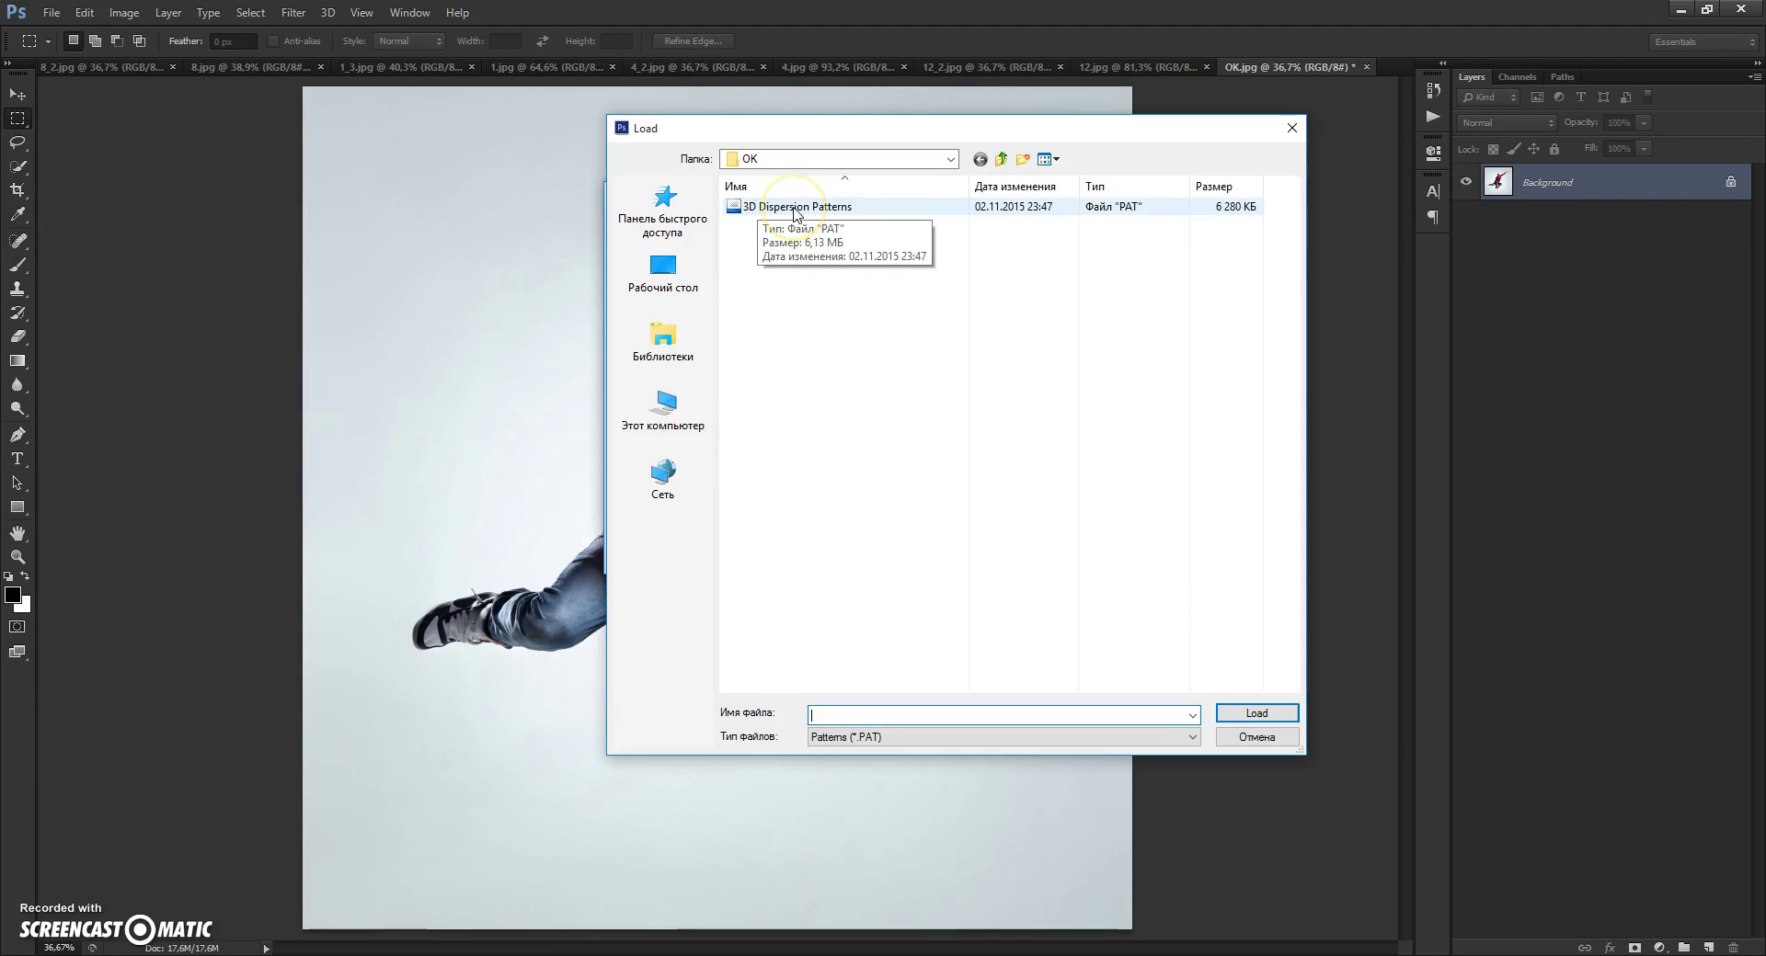
double_click(796, 208)
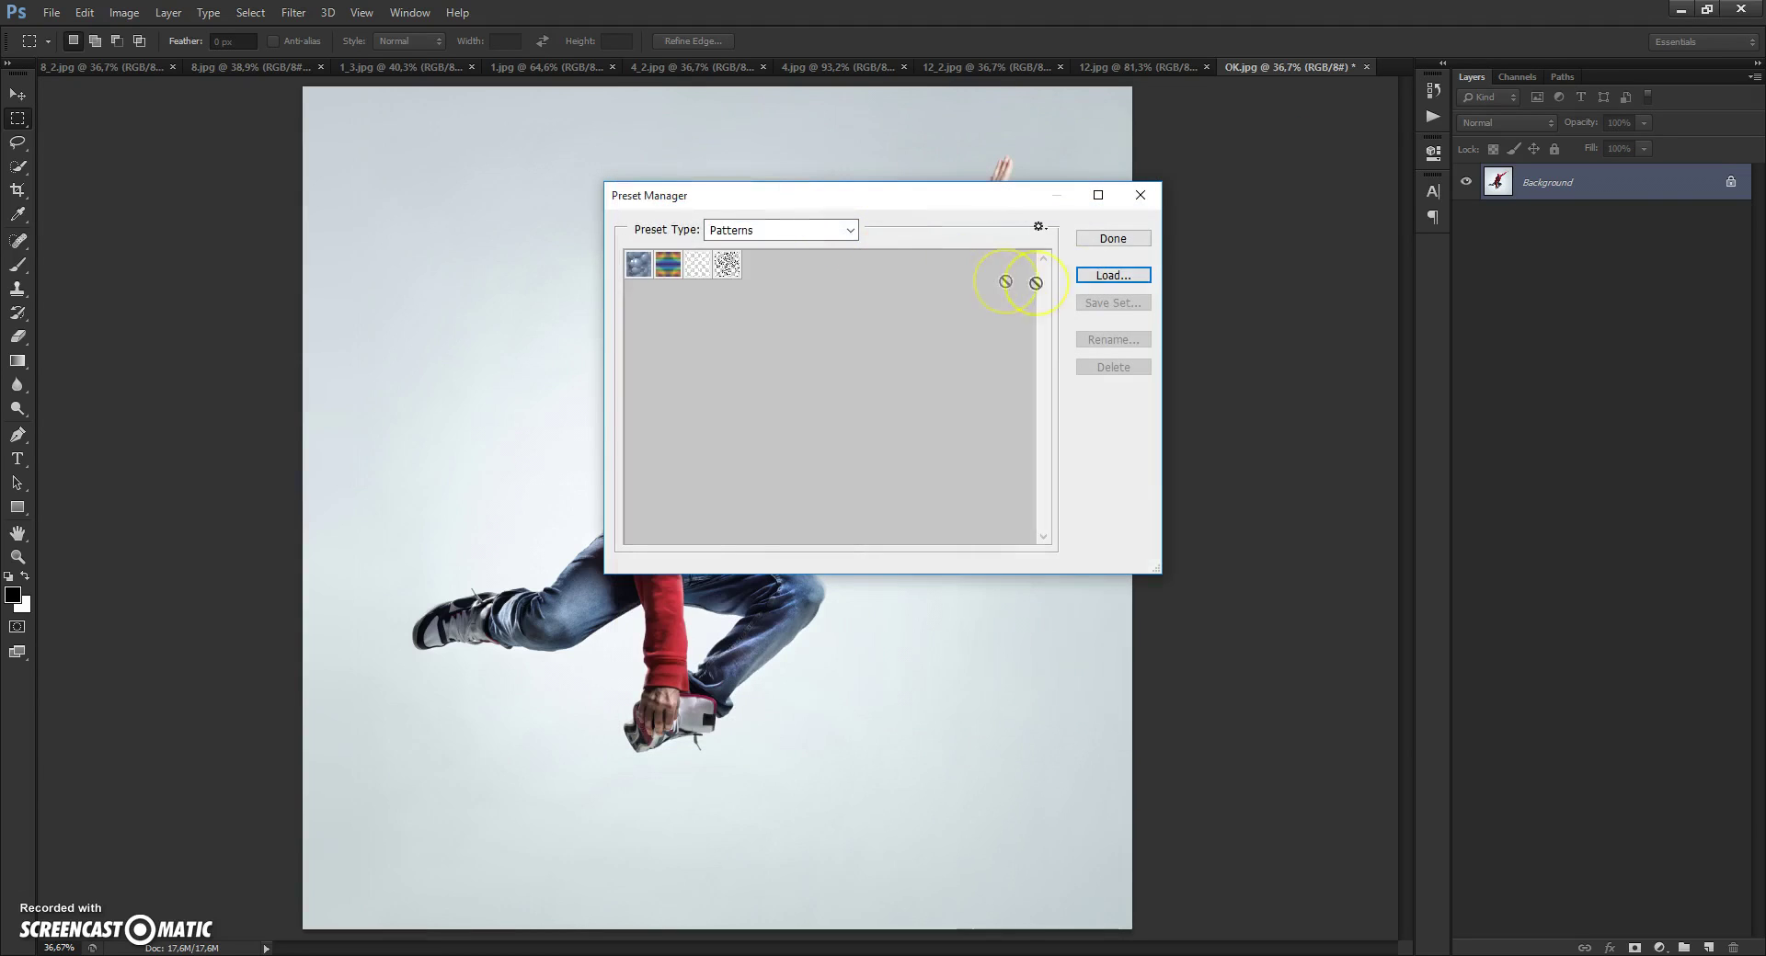
left_click(1114, 241)
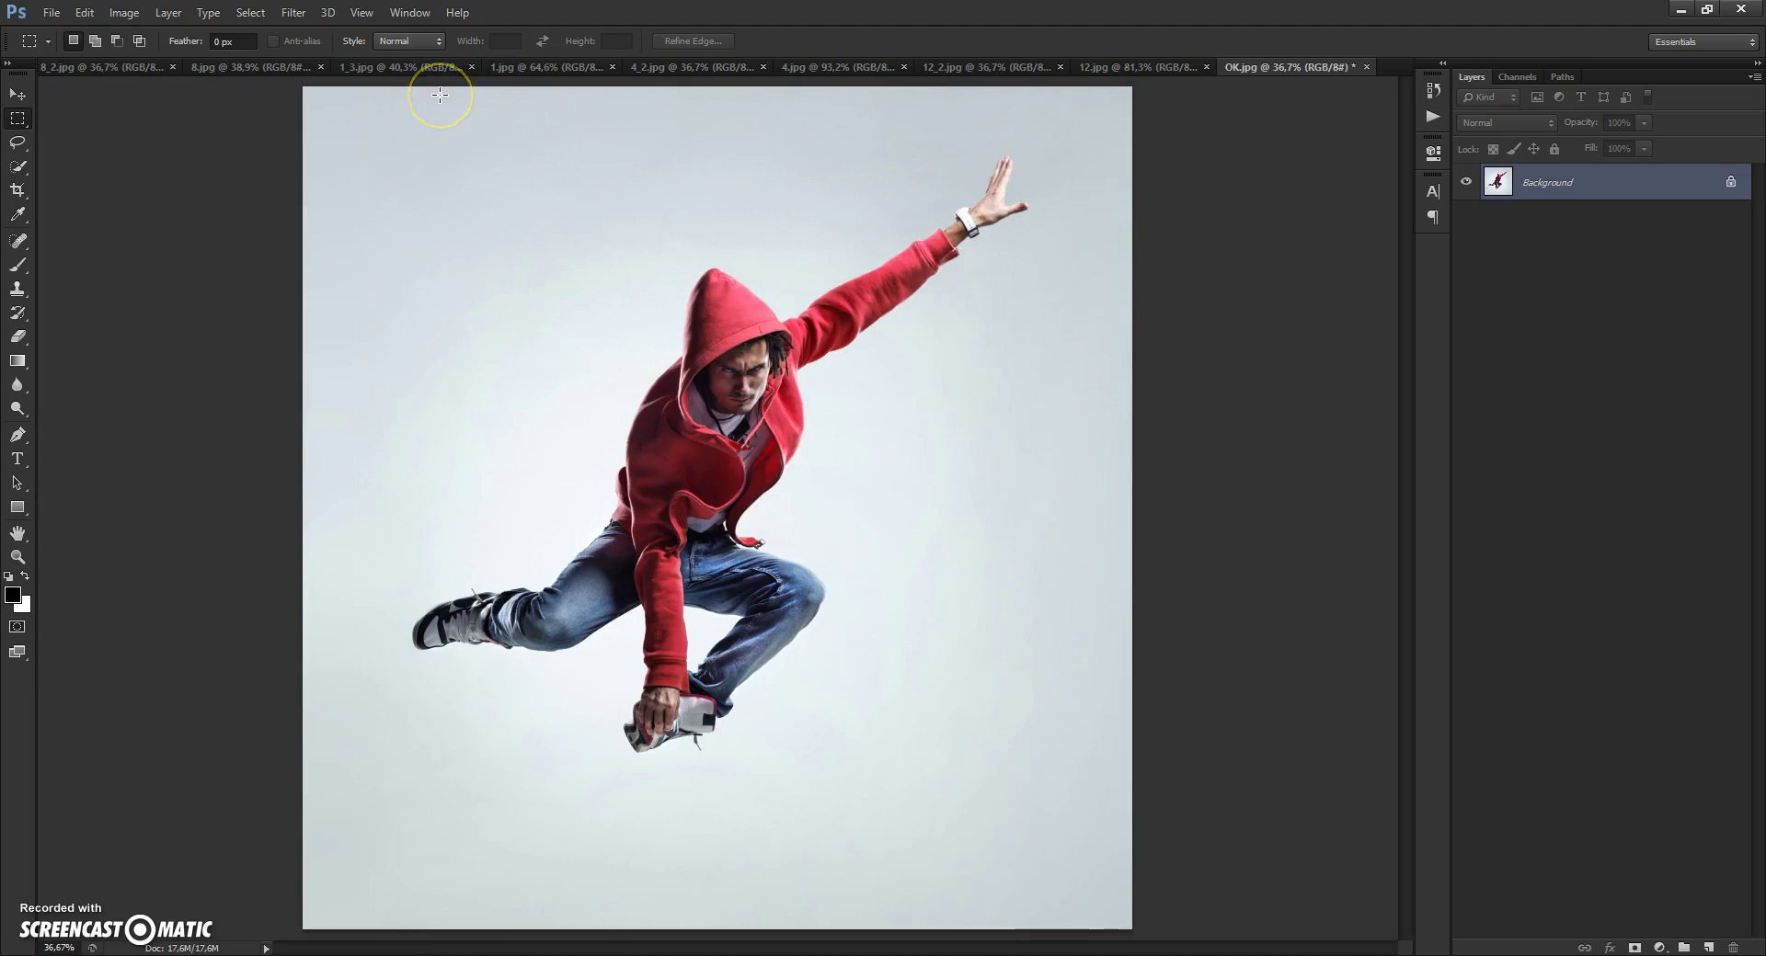
Show the Actions panel and load the 3D Dispersion Photoshop Action set into it.
left_click(412, 12)
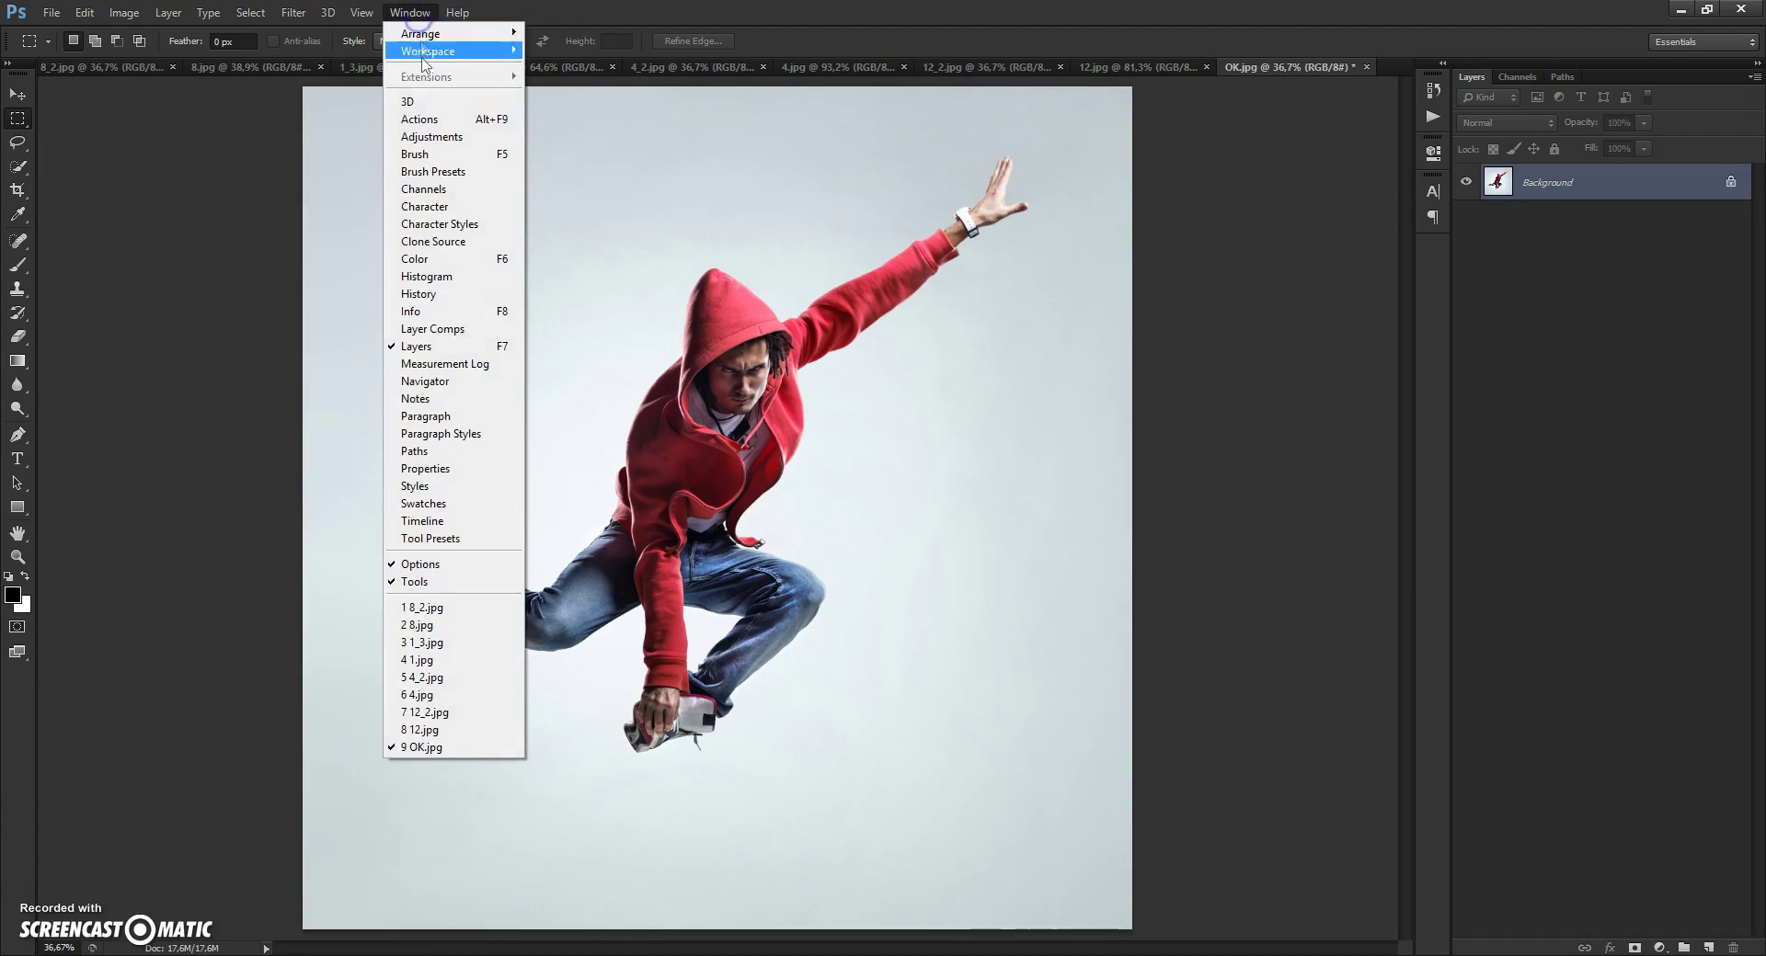
left_click(419, 120)
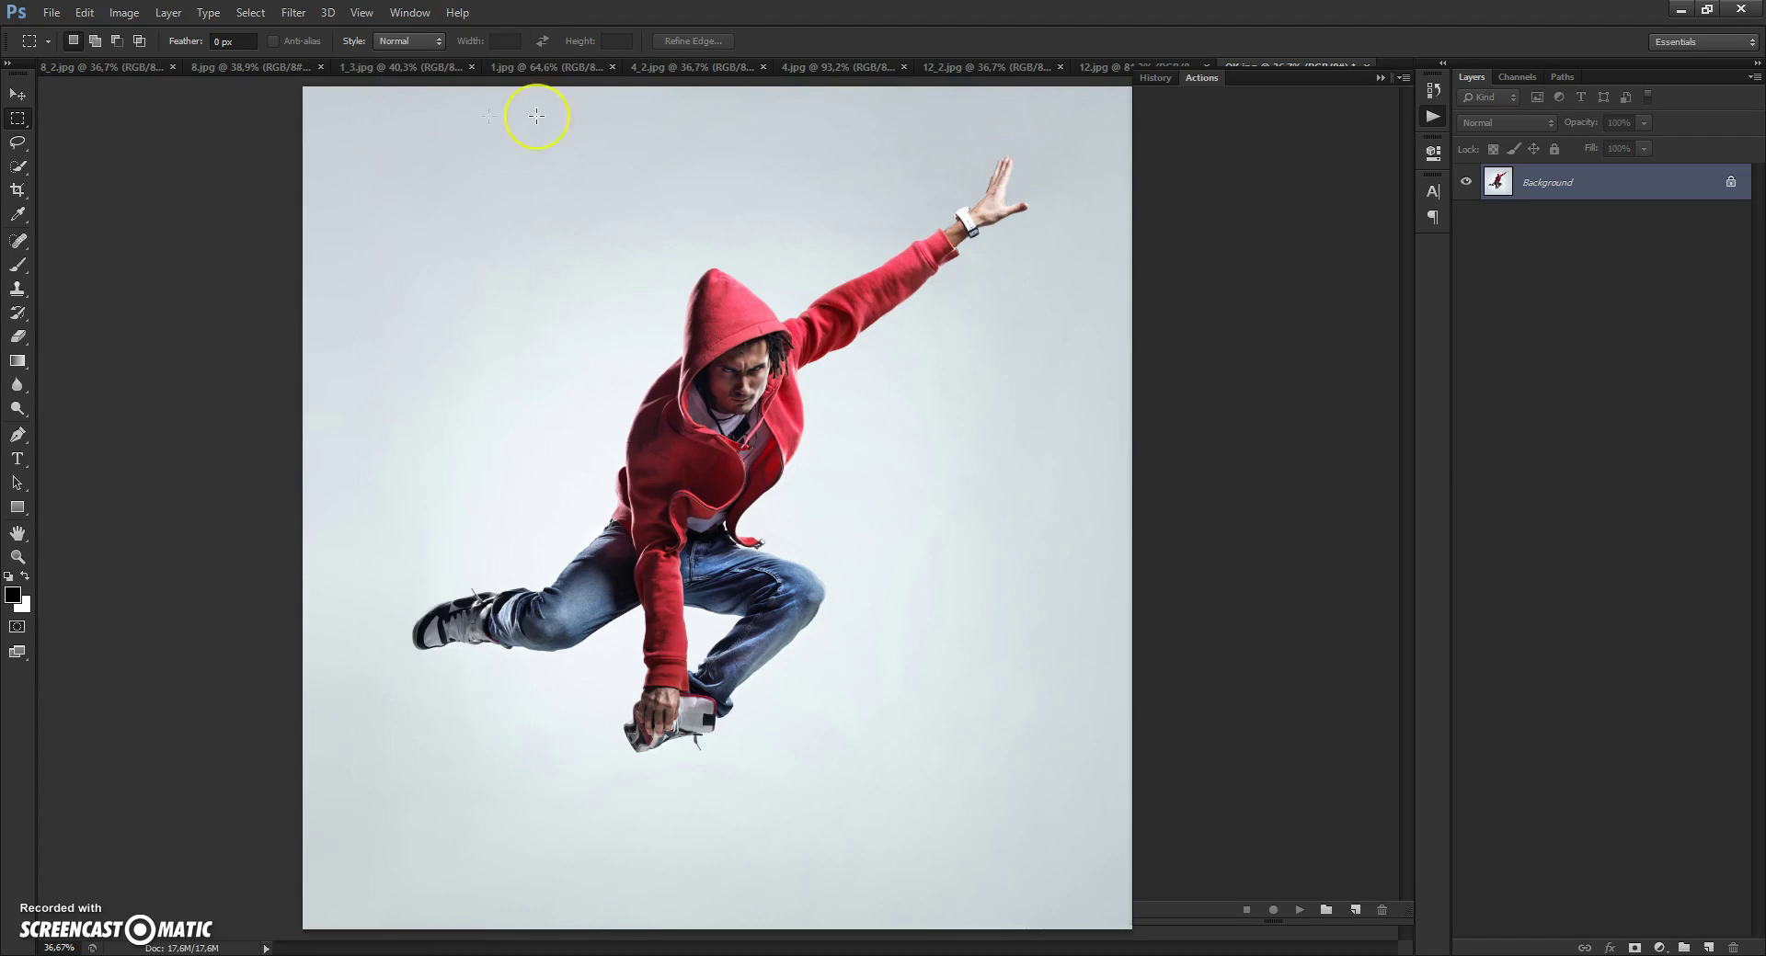
left_click(1403, 77)
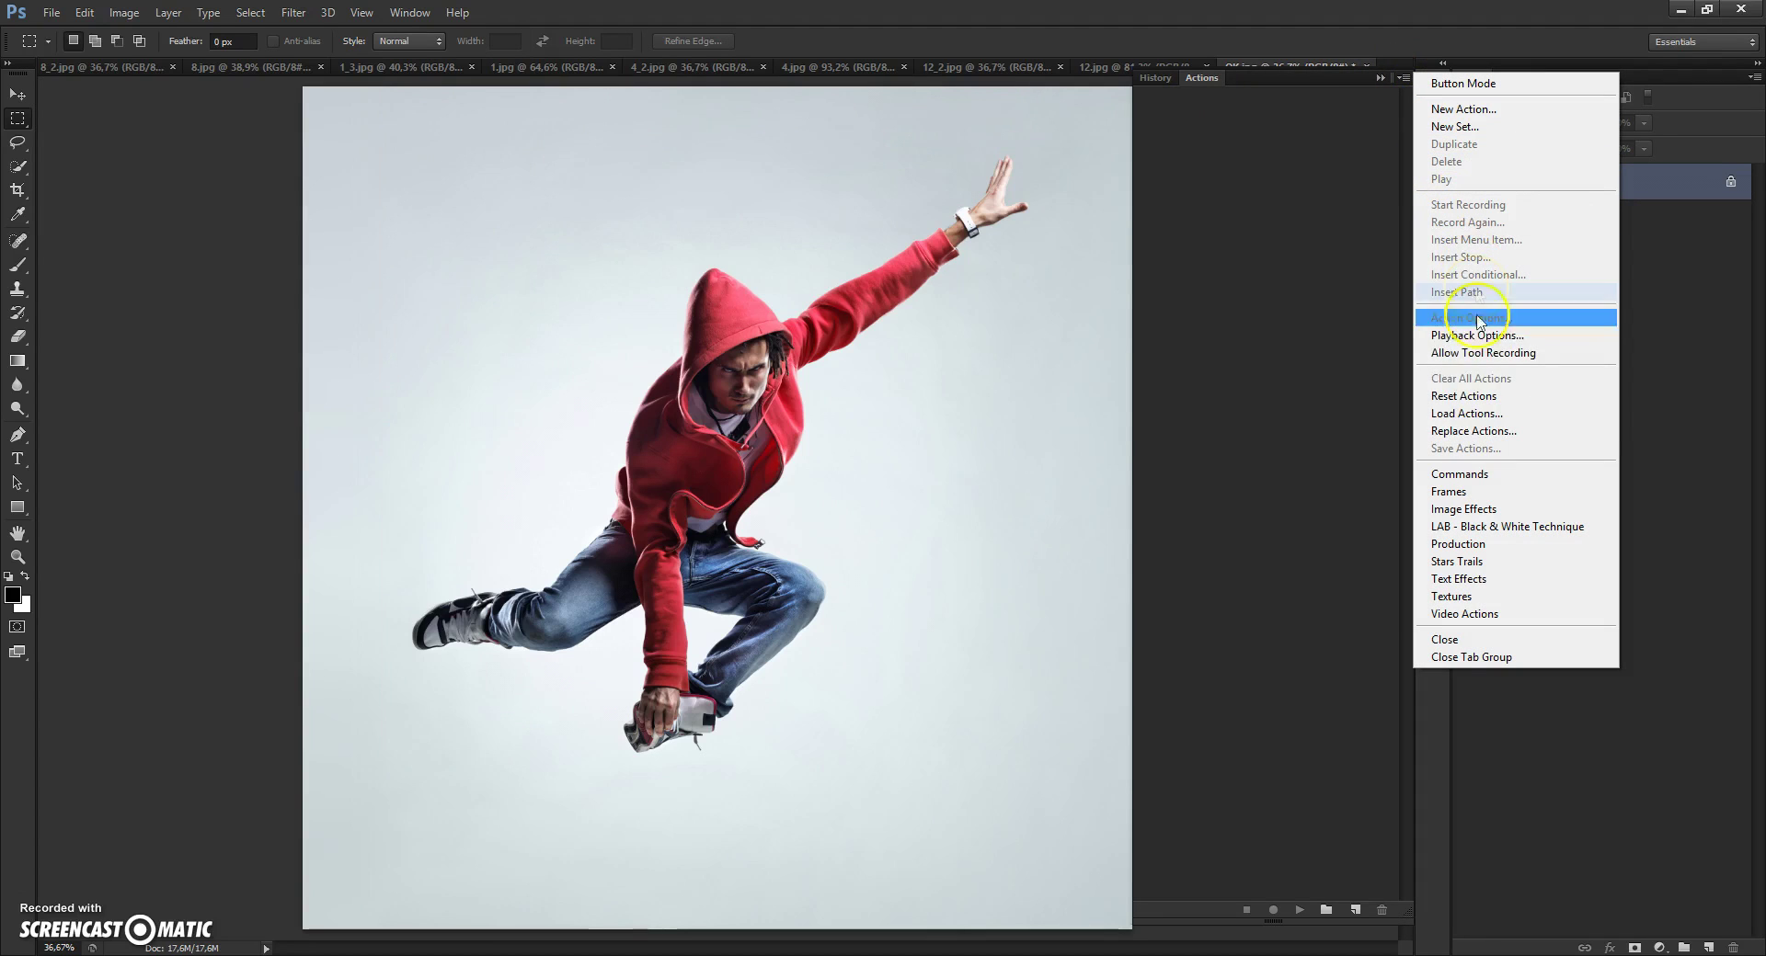
left_click(1463, 416)
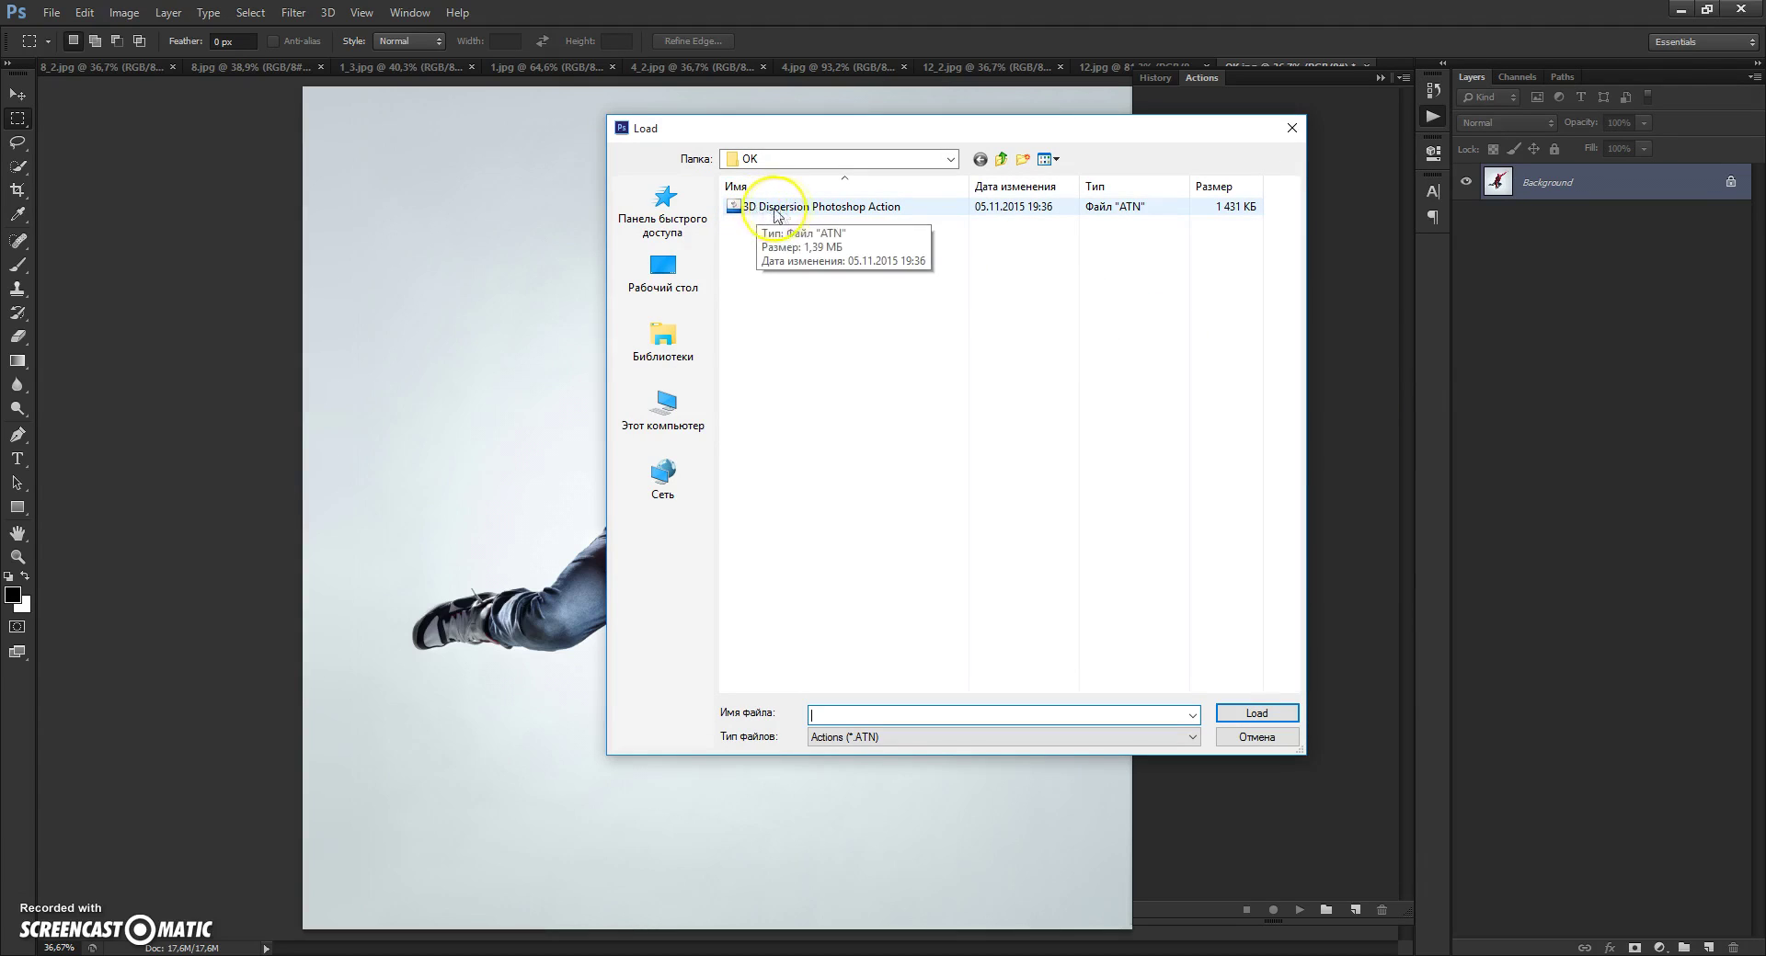
double_click(878, 208)
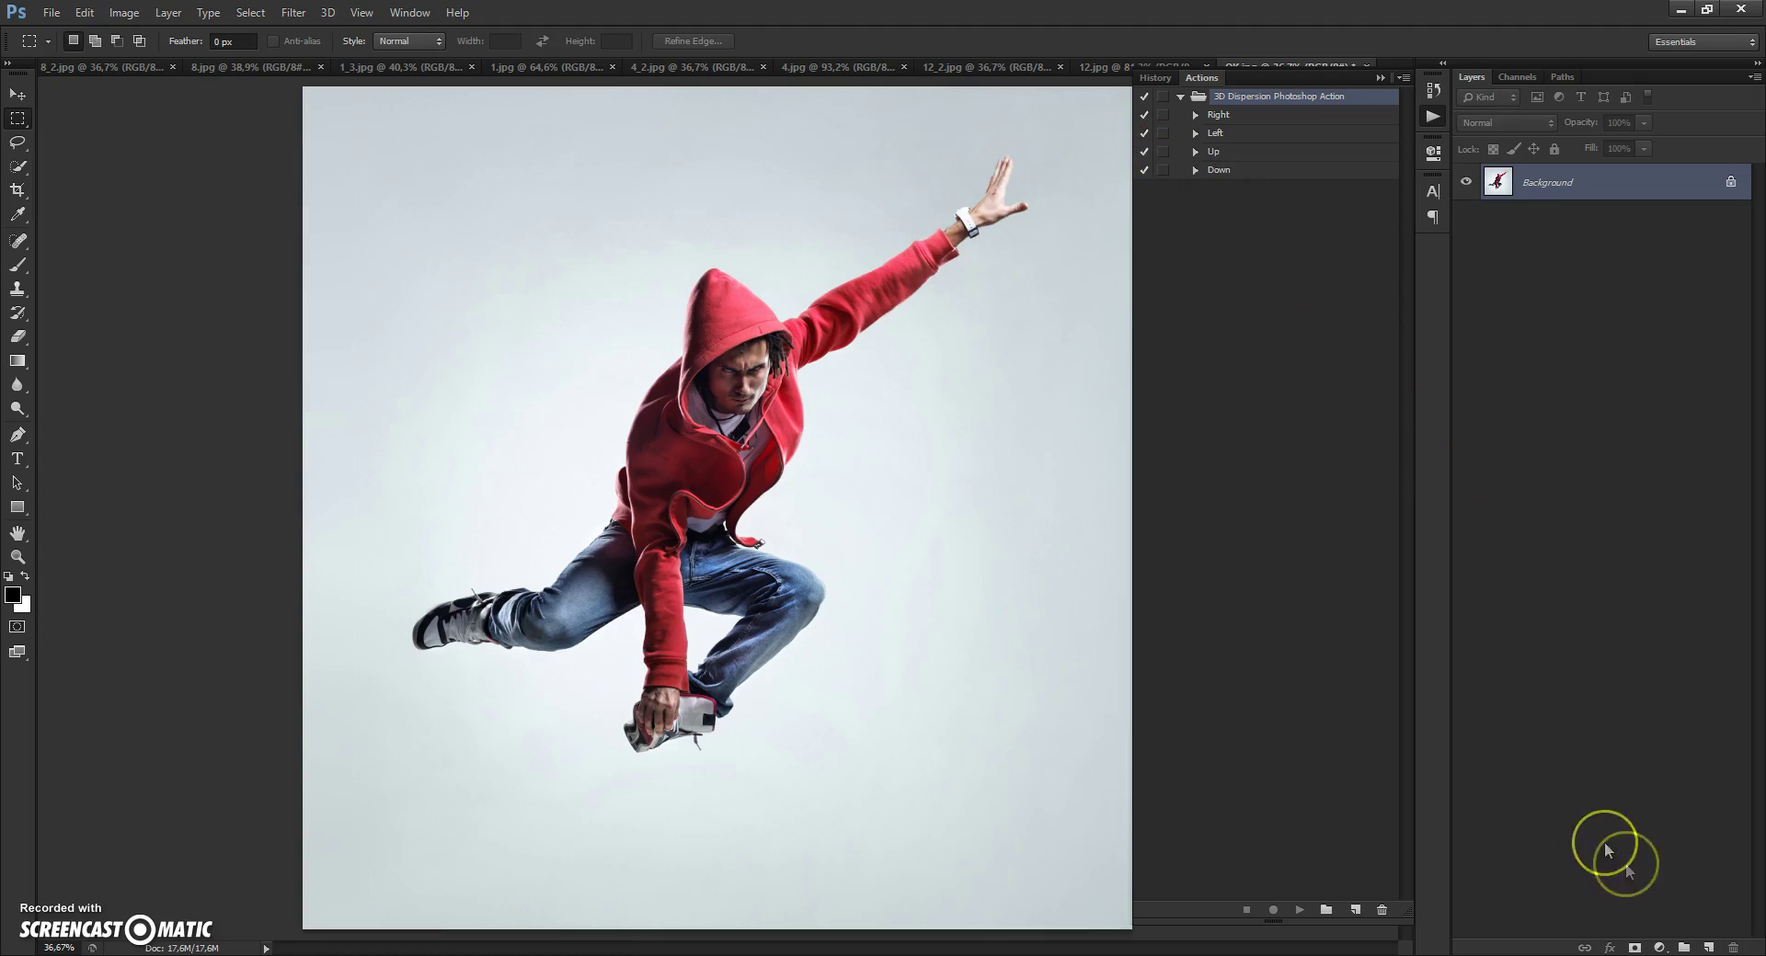
Add a new empty layer named 'area'.
left_click(1708, 947)
double_click(1540, 183)
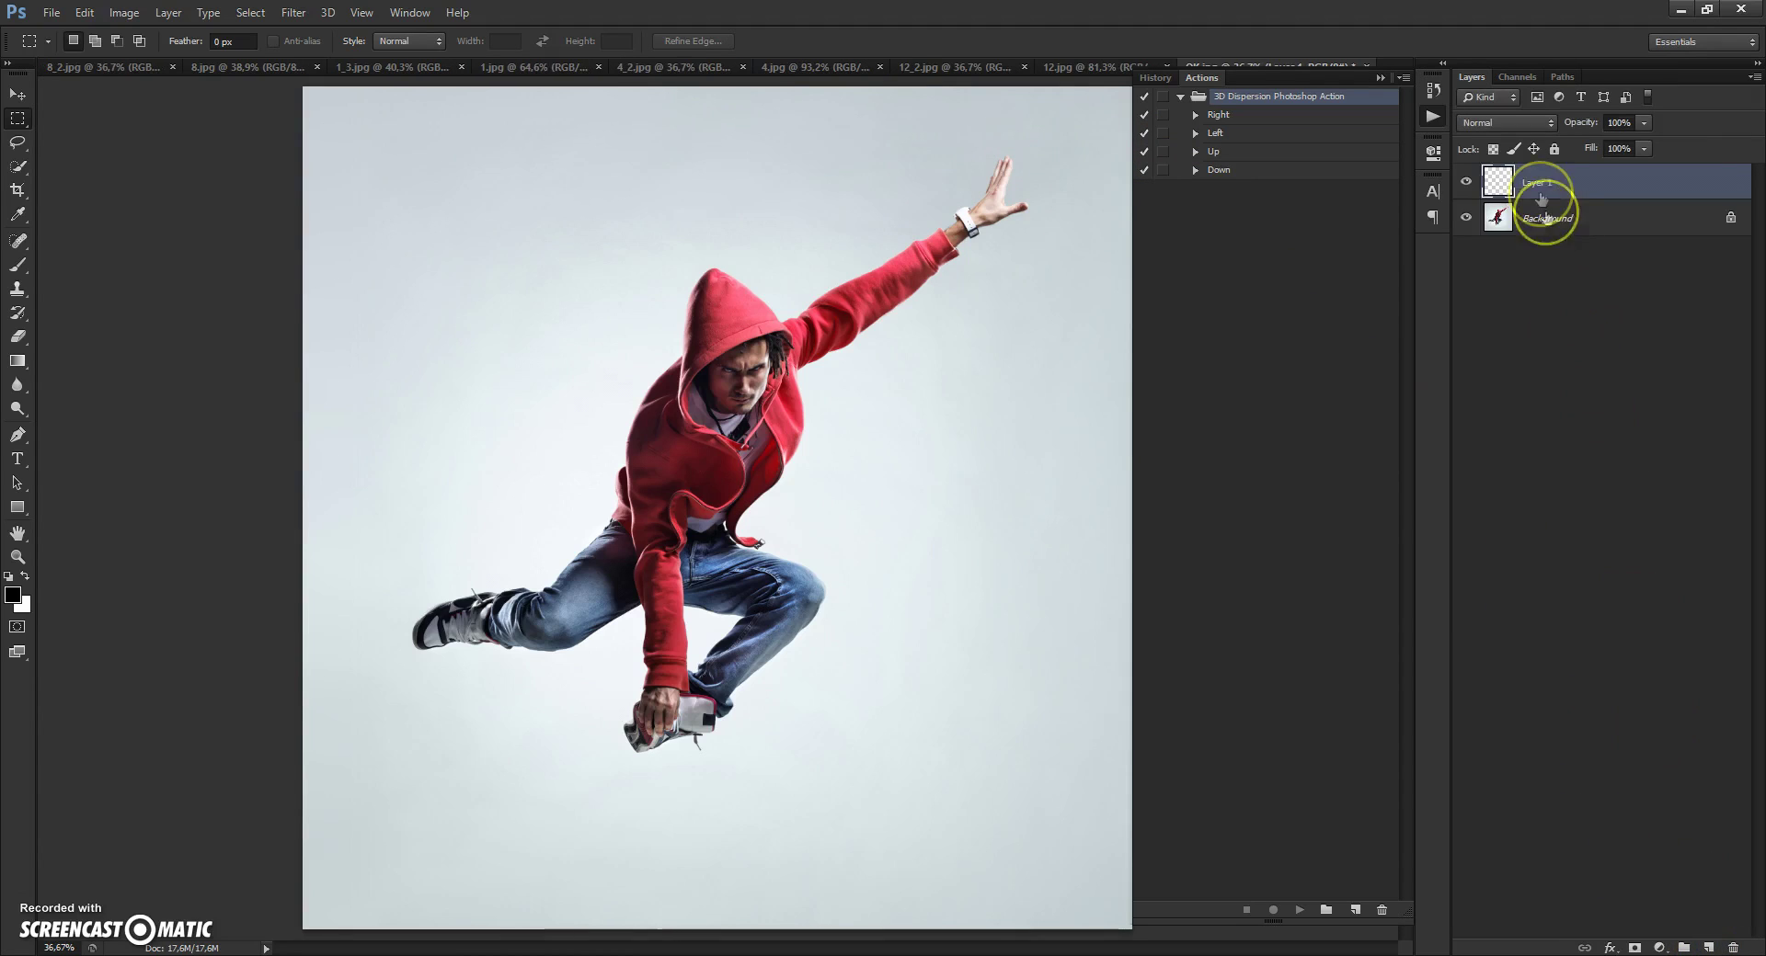
type("area")
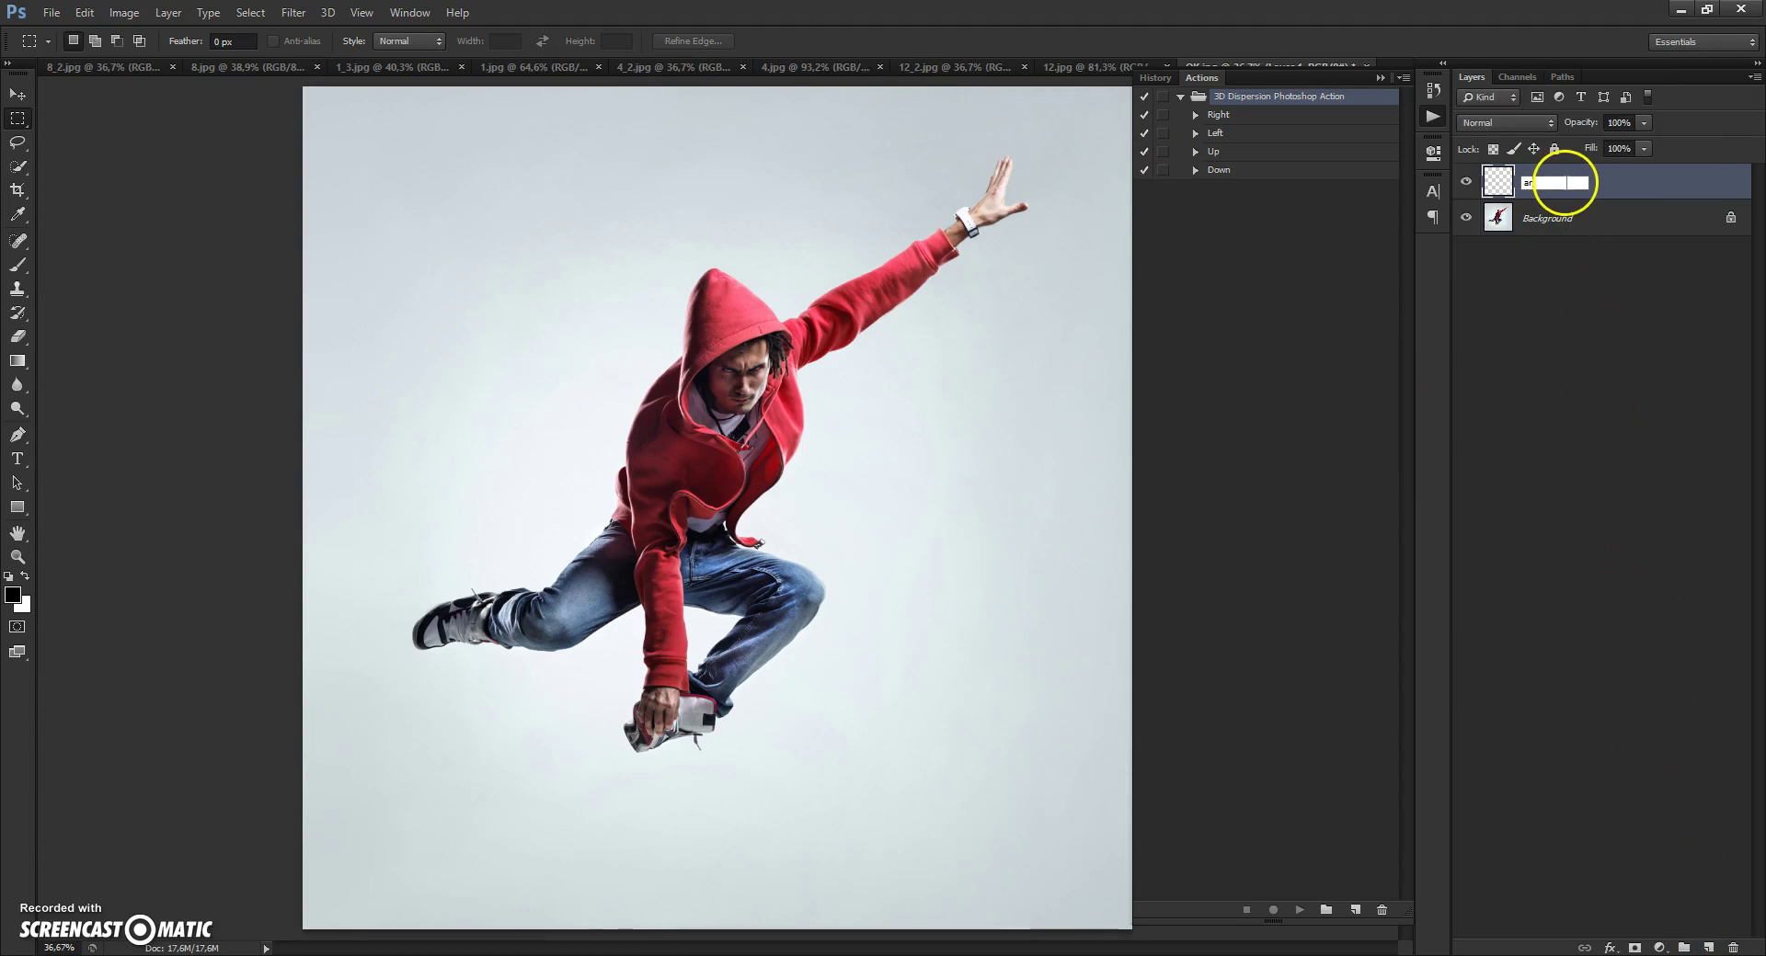
left_click(1619, 188)
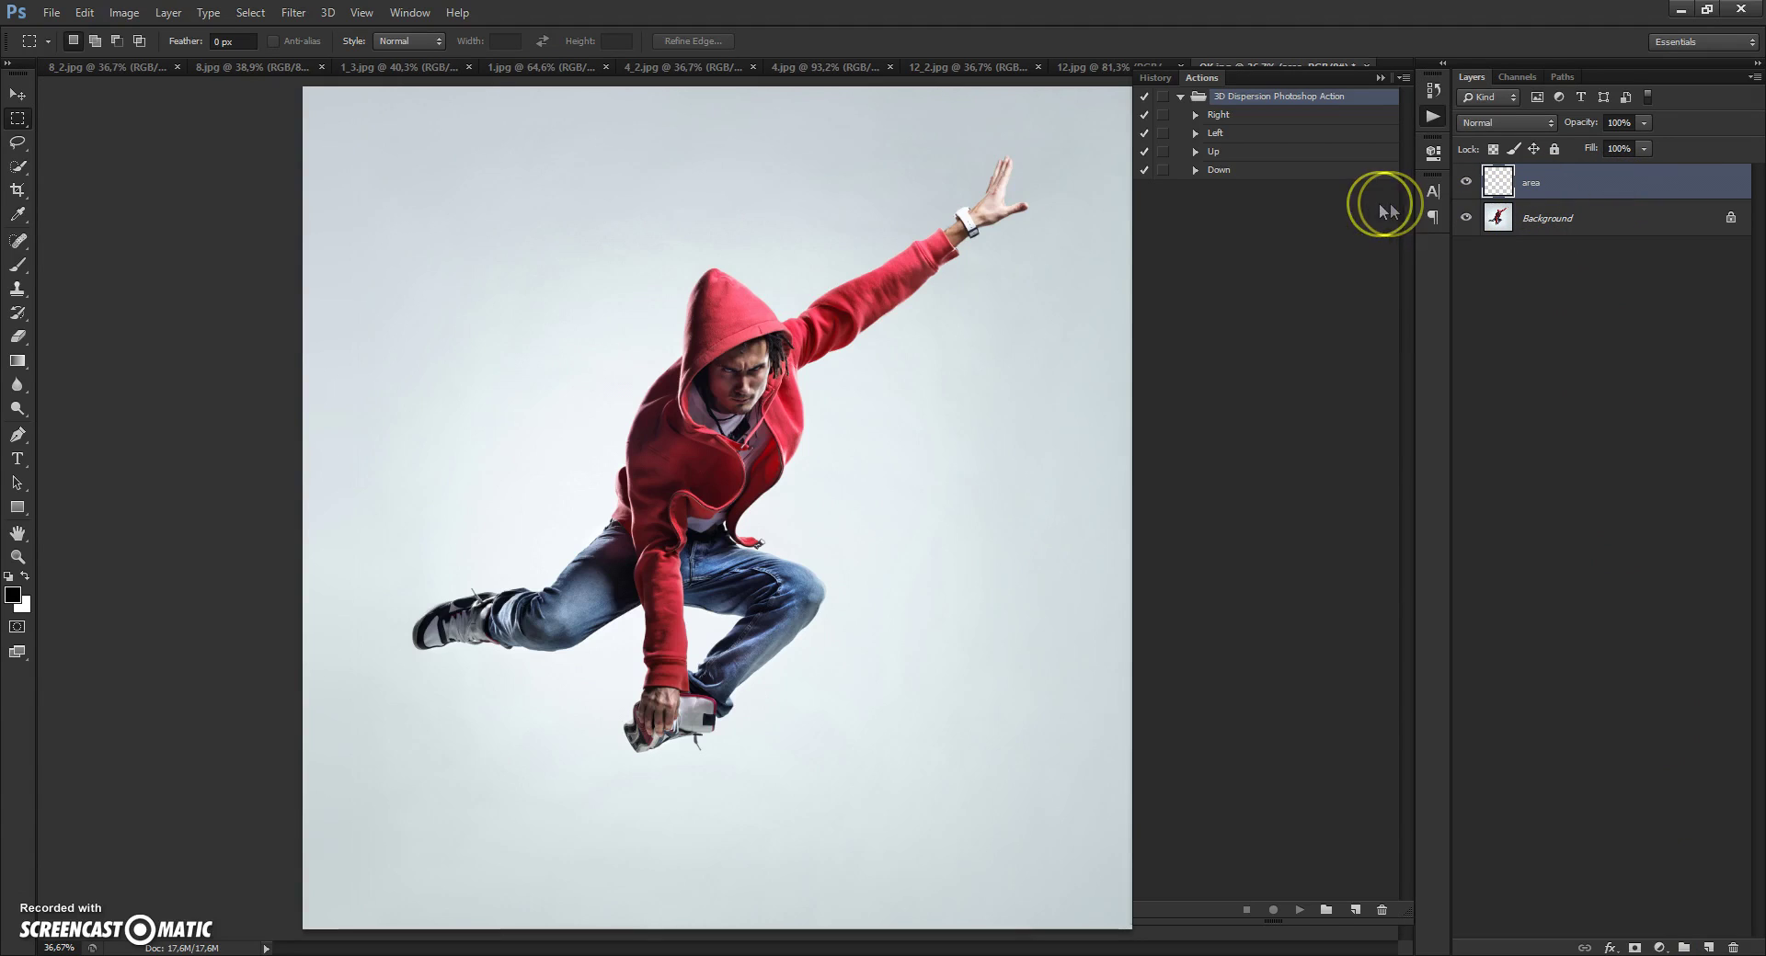
Select the Brush tool and start choosing a new foreground colour.
left_click(12, 269)
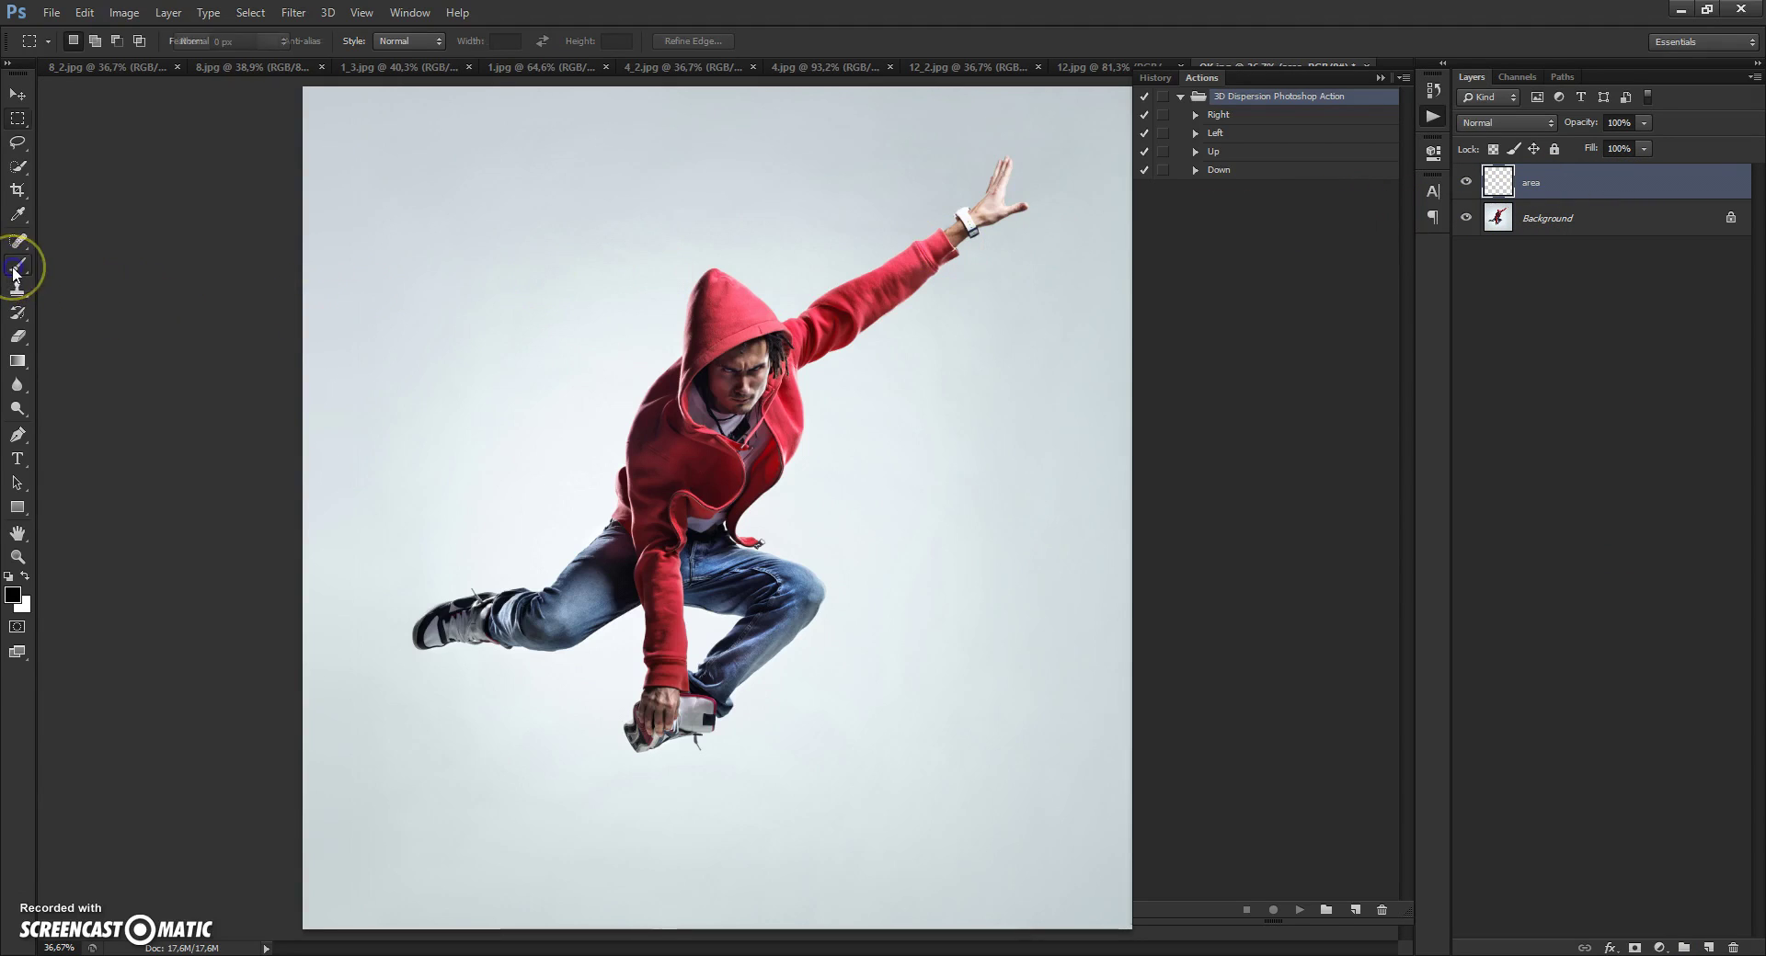
key("alt")
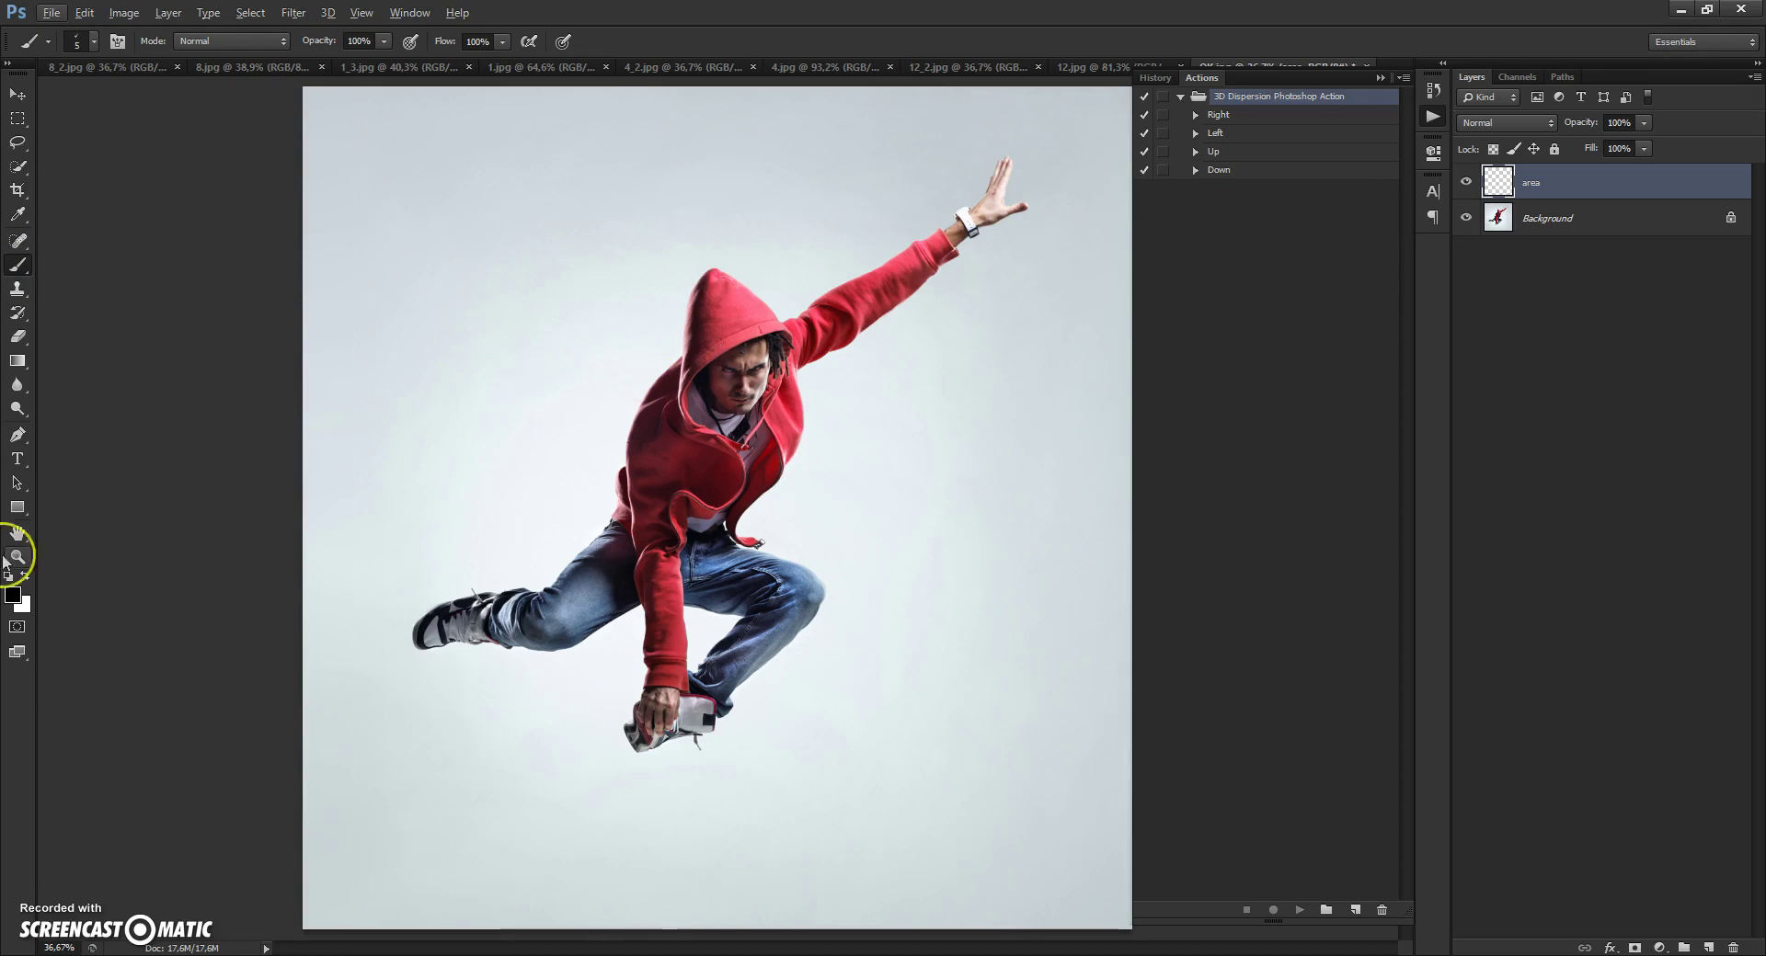
left_click(13, 595)
Set the foreground colour to pure red FF0000 and use a soft round 67 px brush.
left_click_drag(874, 316, 973, 250)
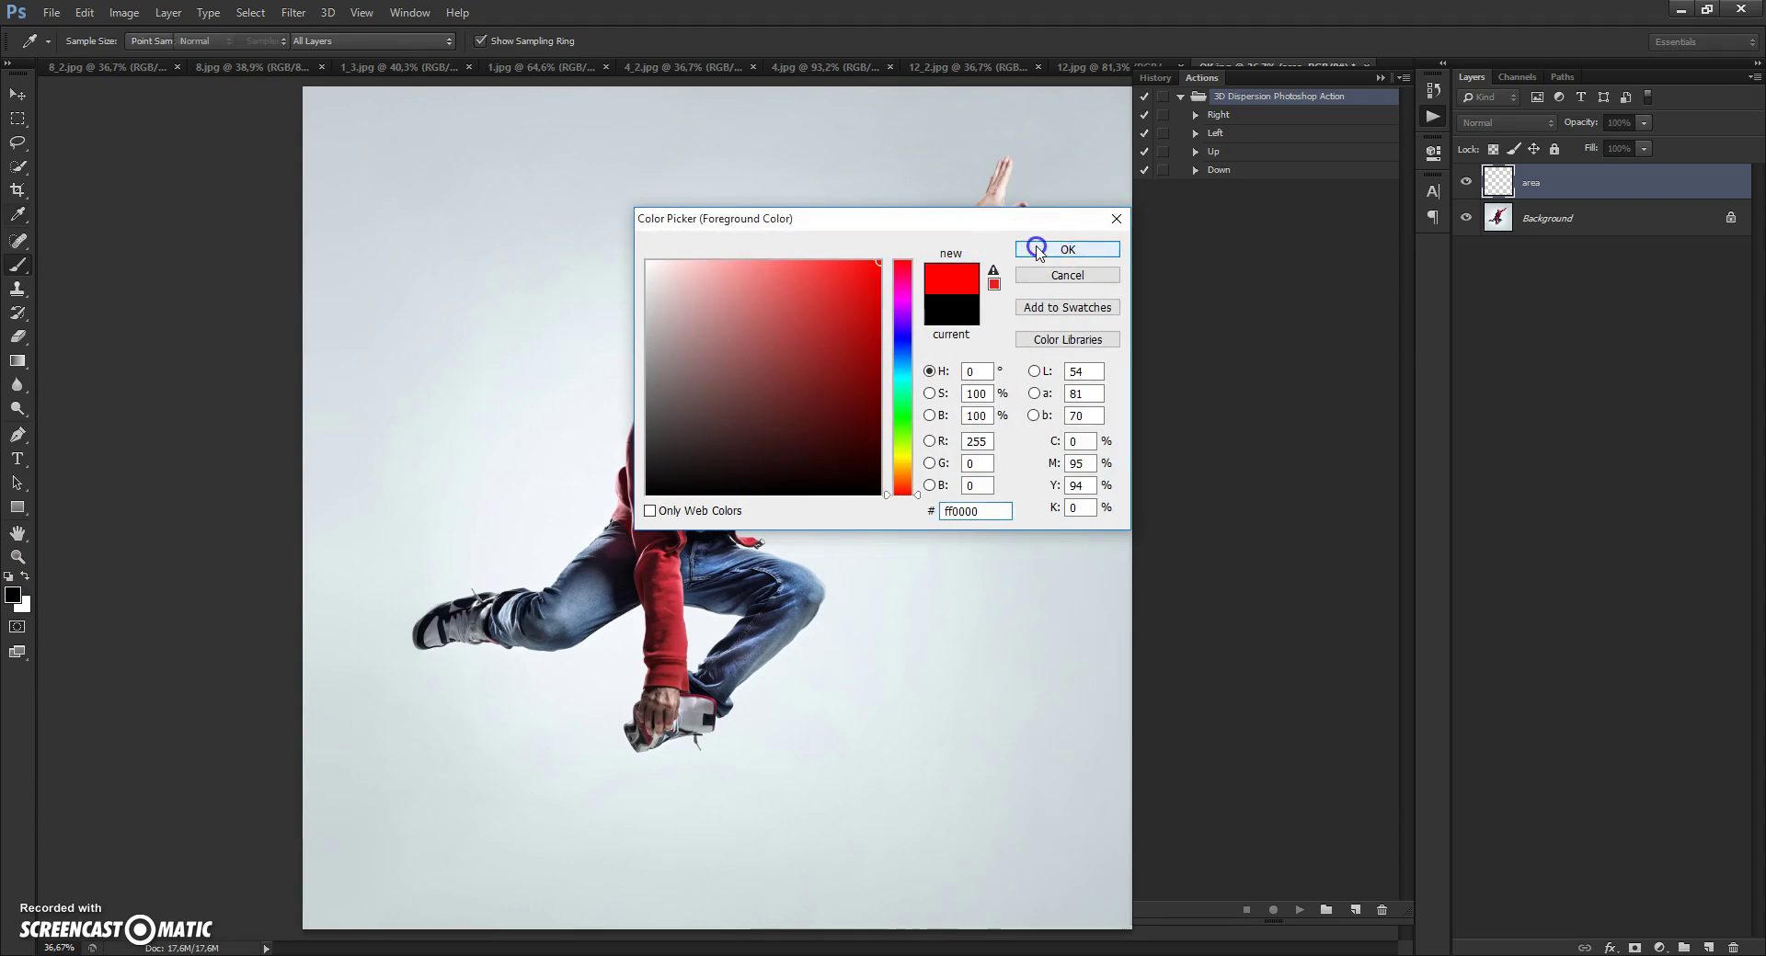
left_click(1067, 250)
scroll(720, 323, "up", 3)
right_click(731, 322)
left_click(761, 360)
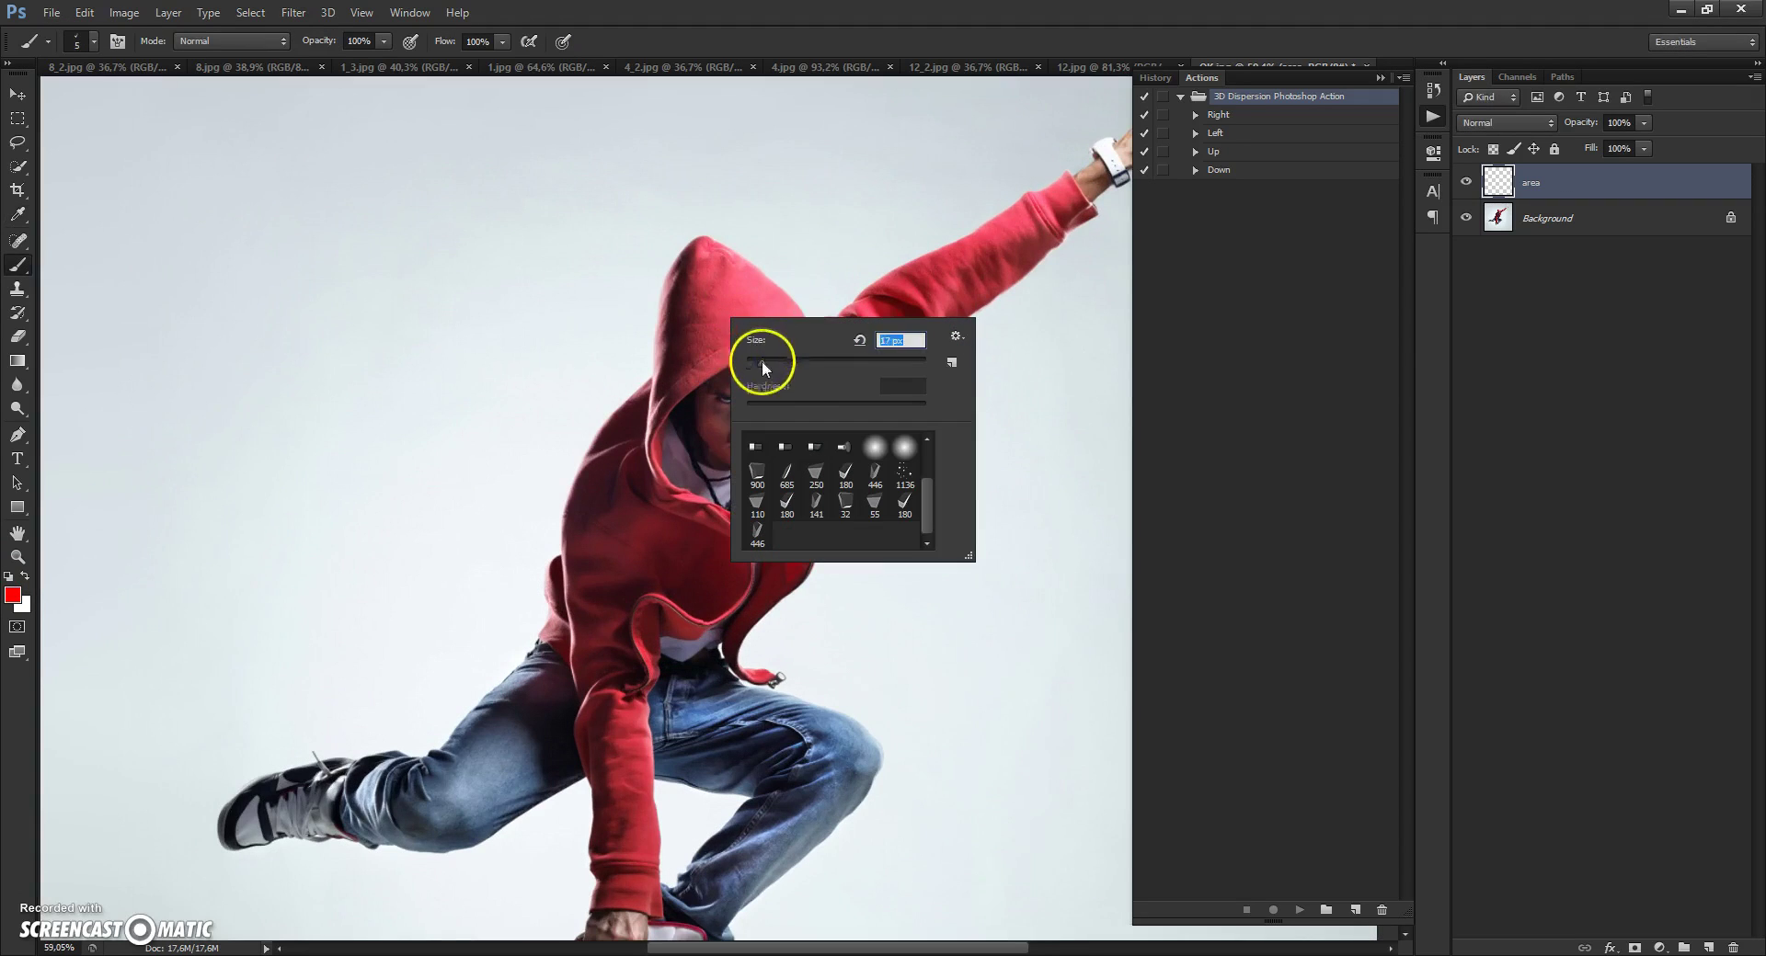
left_click(875, 447)
key("Return")
right_click(769, 372)
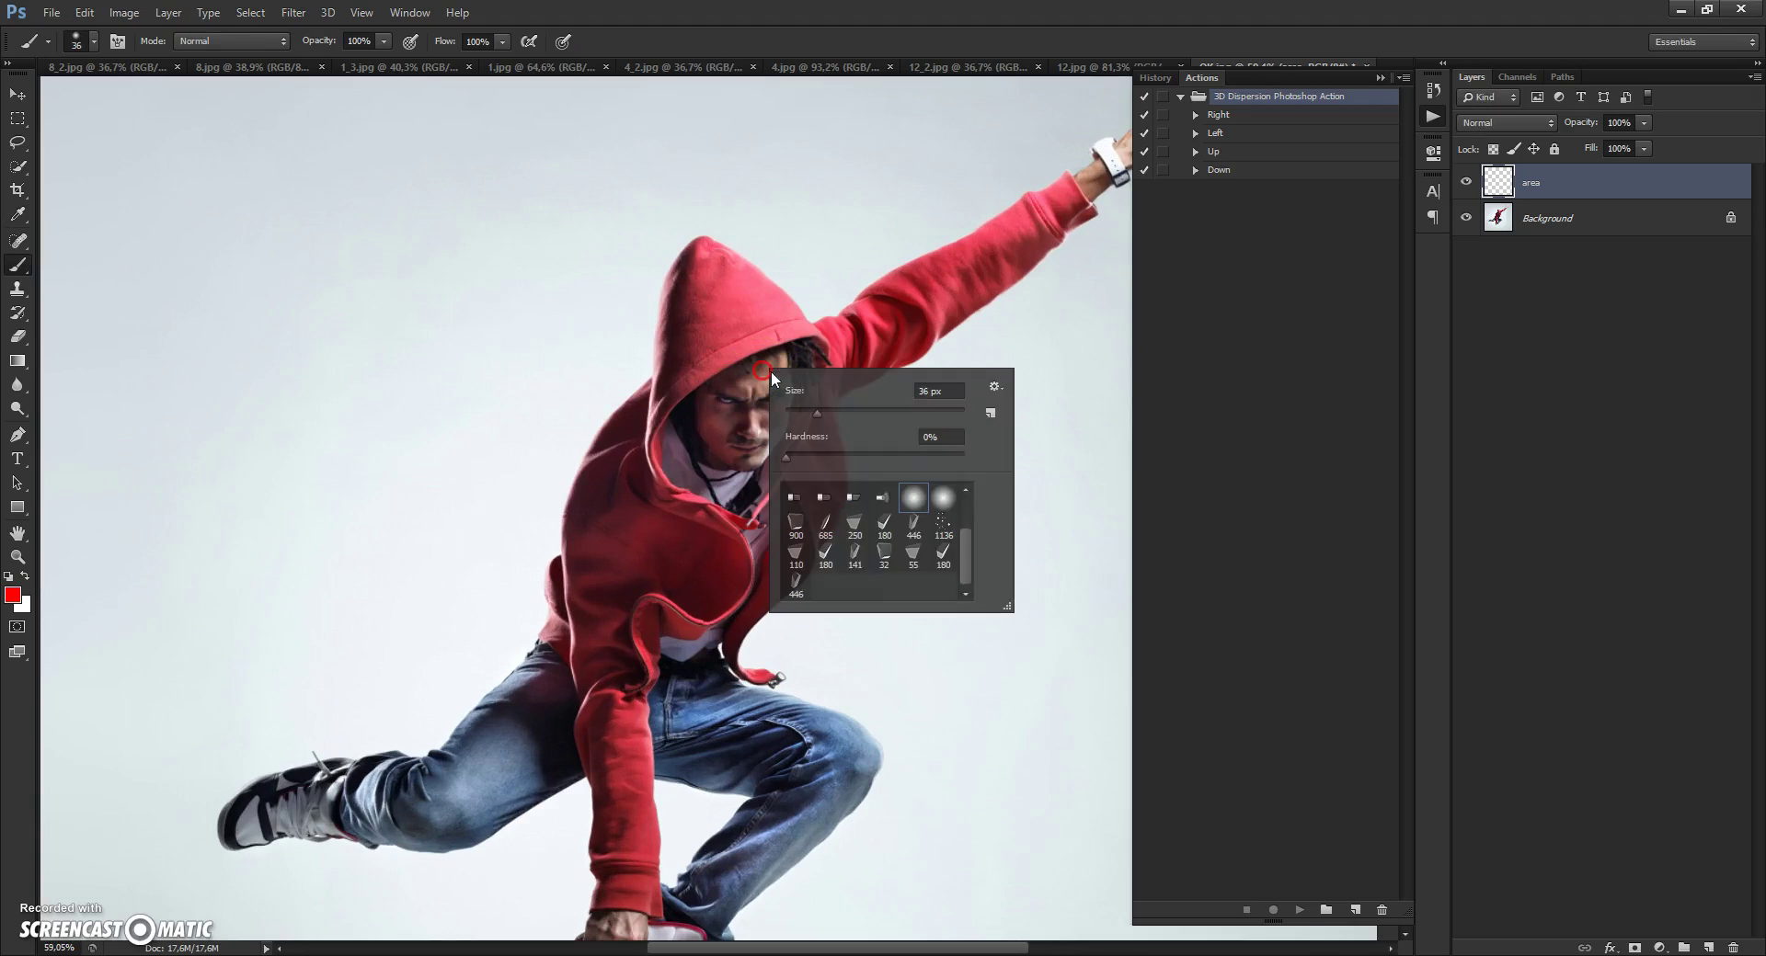
scroll(928, 494, "up", 2)
double_click(917, 495)
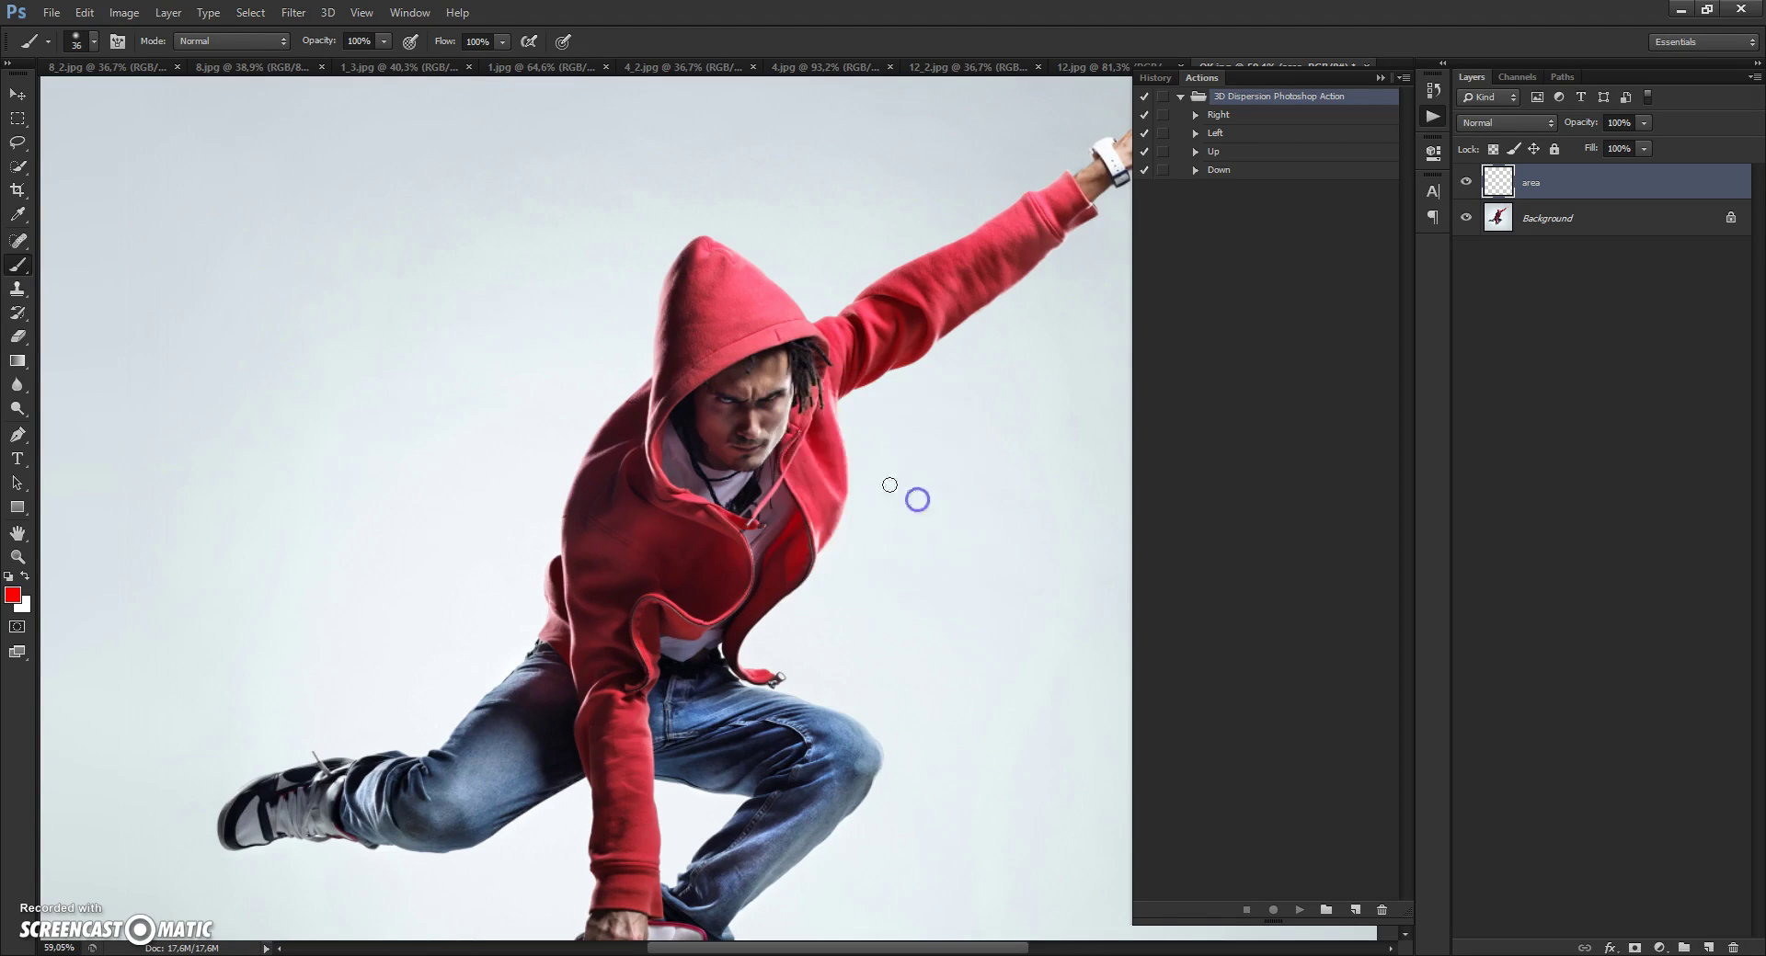
right_click(748, 349)
left_click_drag(814, 394, 830, 394)
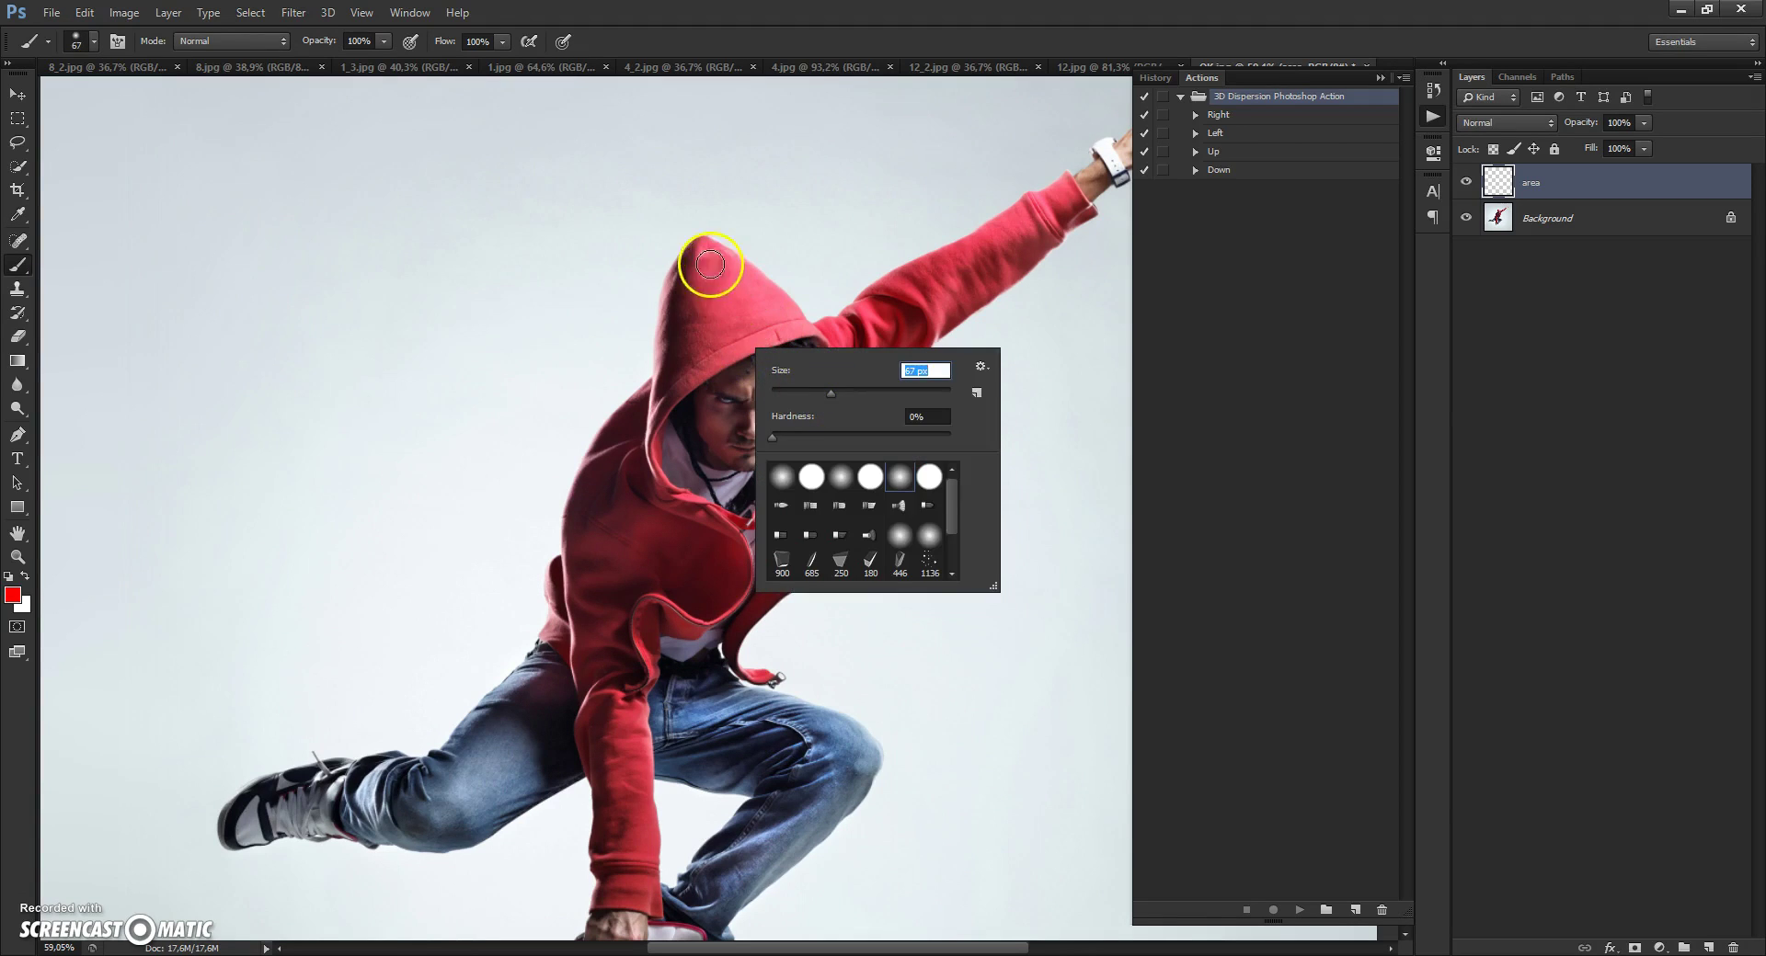
Paint red over the hood edge, knee and shoe, forearm and raised fingertips.
mouse_move(710, 265)
left_mouse_down()
mouse_move(678, 285)
mouse_move(698, 329)
mouse_move(677, 364)
mouse_move(672, 326)
mouse_move(668, 397)
mouse_move(591, 478)
mouse_move(553, 688)
mouse_move(594, 580)
mouse_move(649, 613)
mouse_move(603, 523)
mouse_move(673, 545)
mouse_move(605, 581)
mouse_move(578, 649)
left_mouse_up()
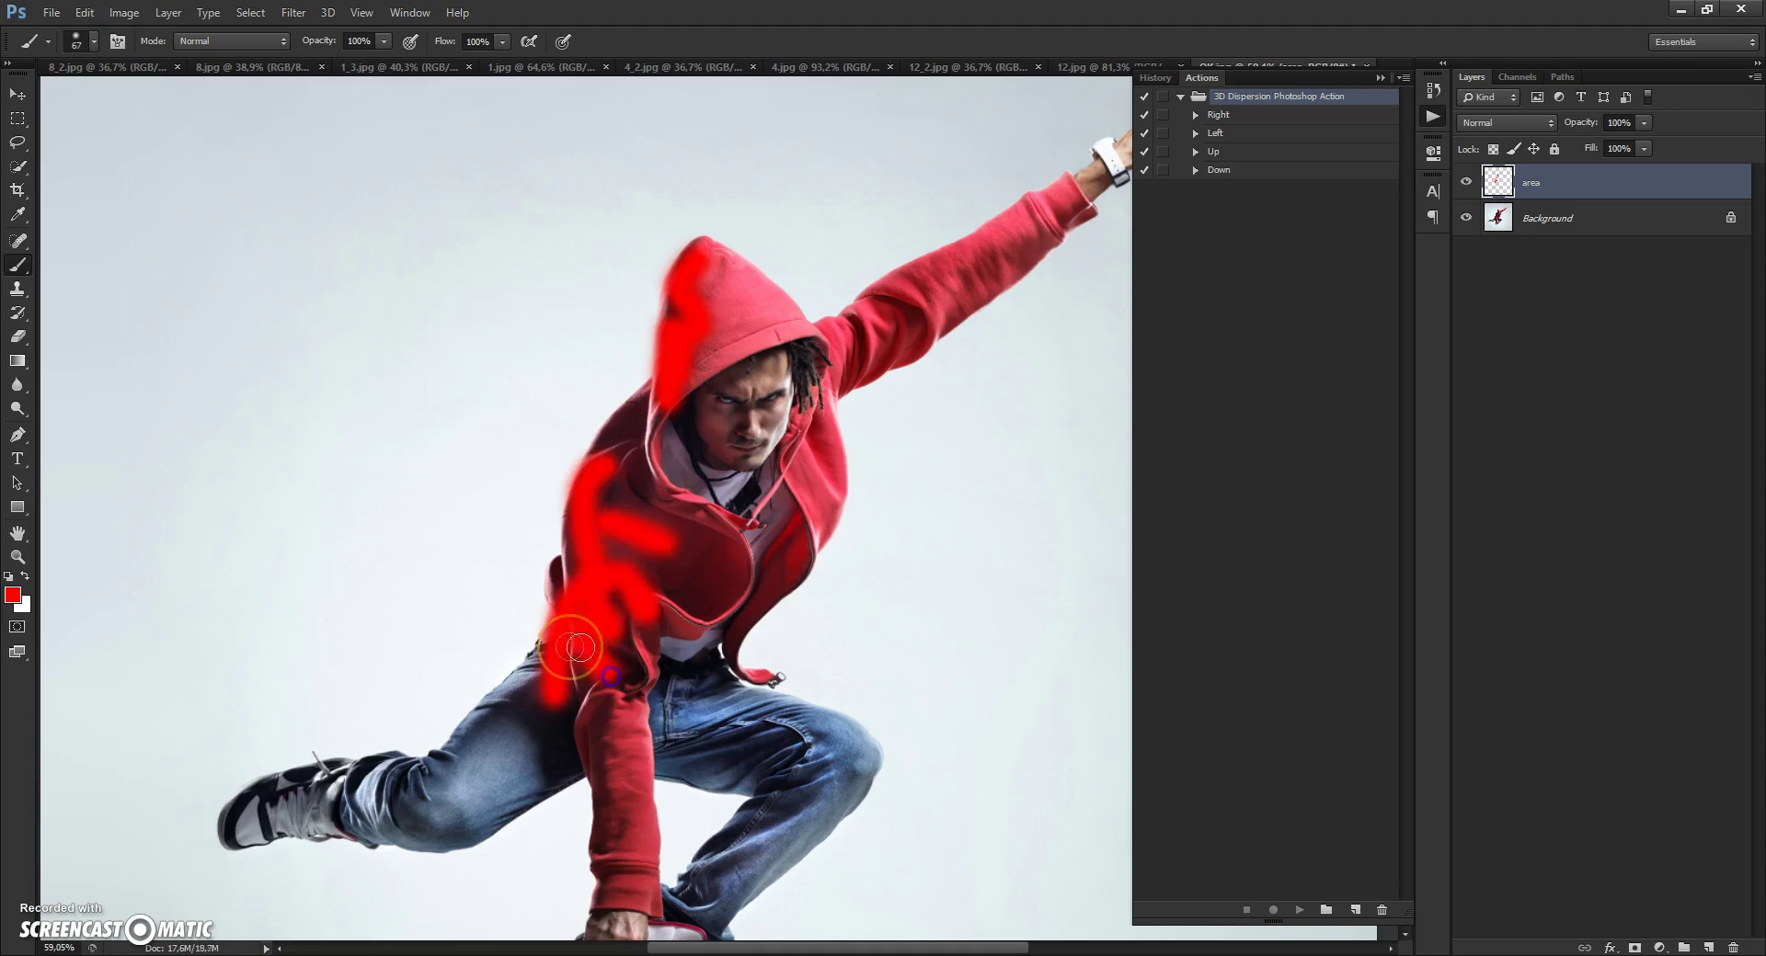
scroll(576, 576, "down", 4)
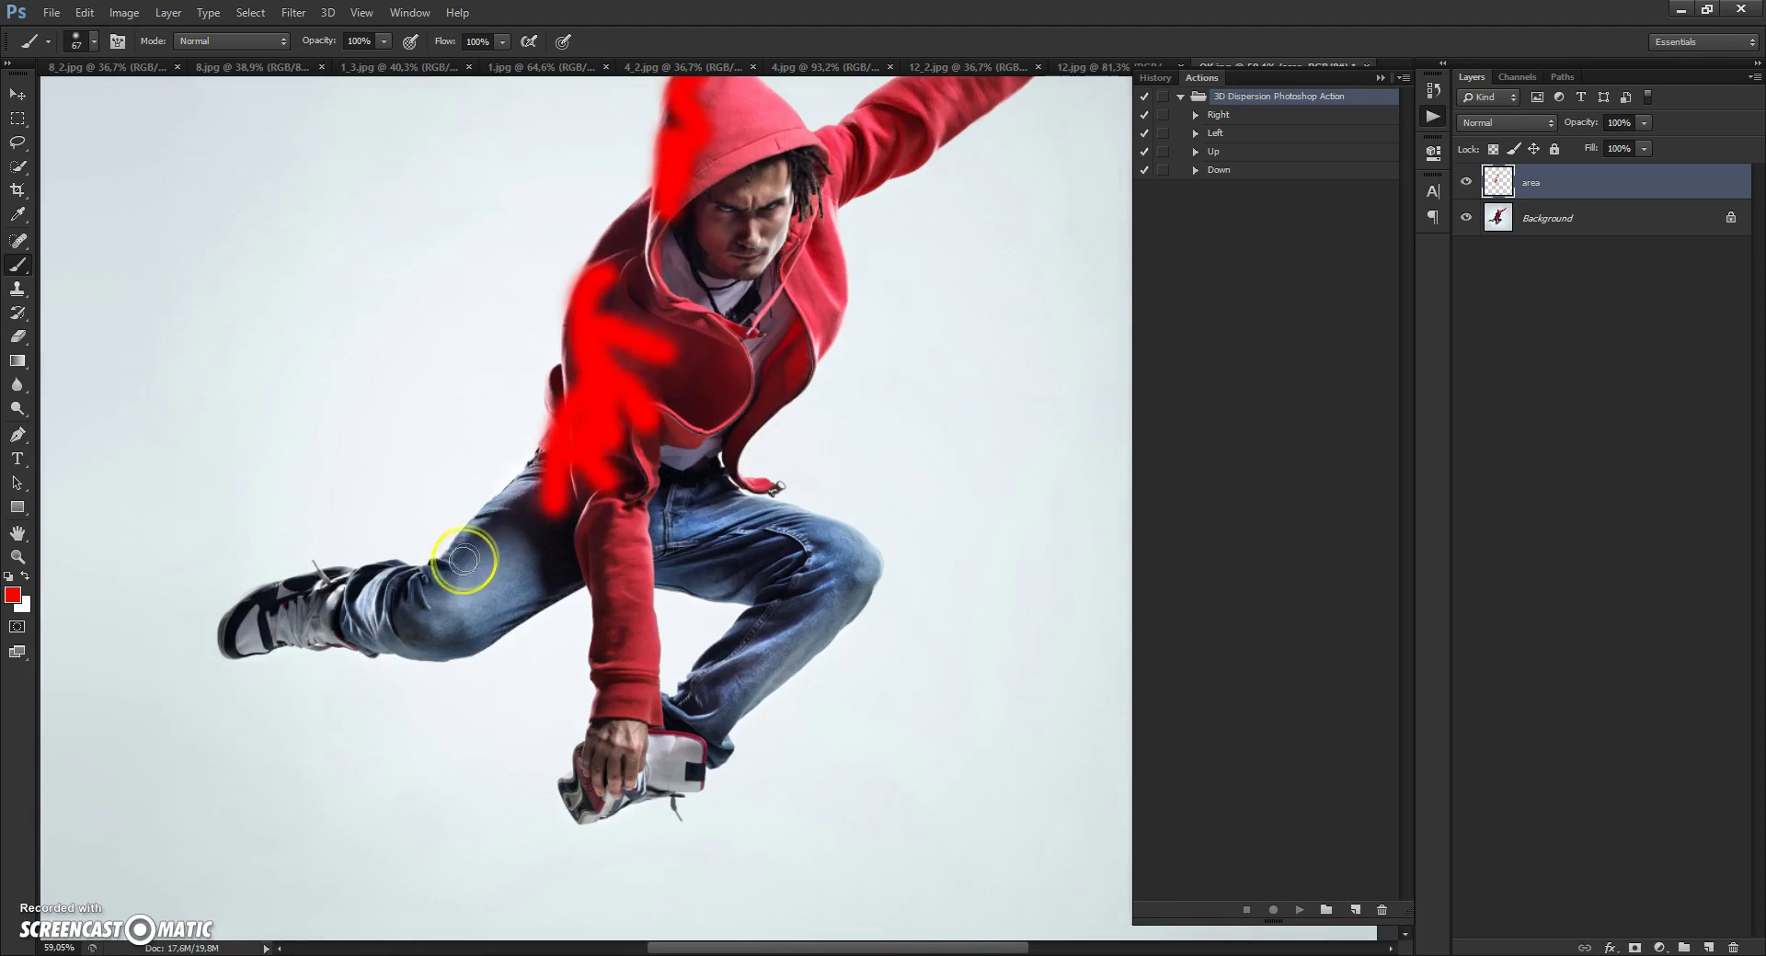
mouse_move(464, 559)
left_mouse_down()
mouse_move(325, 590)
mouse_move(234, 643)
mouse_move(310, 586)
left_mouse_up()
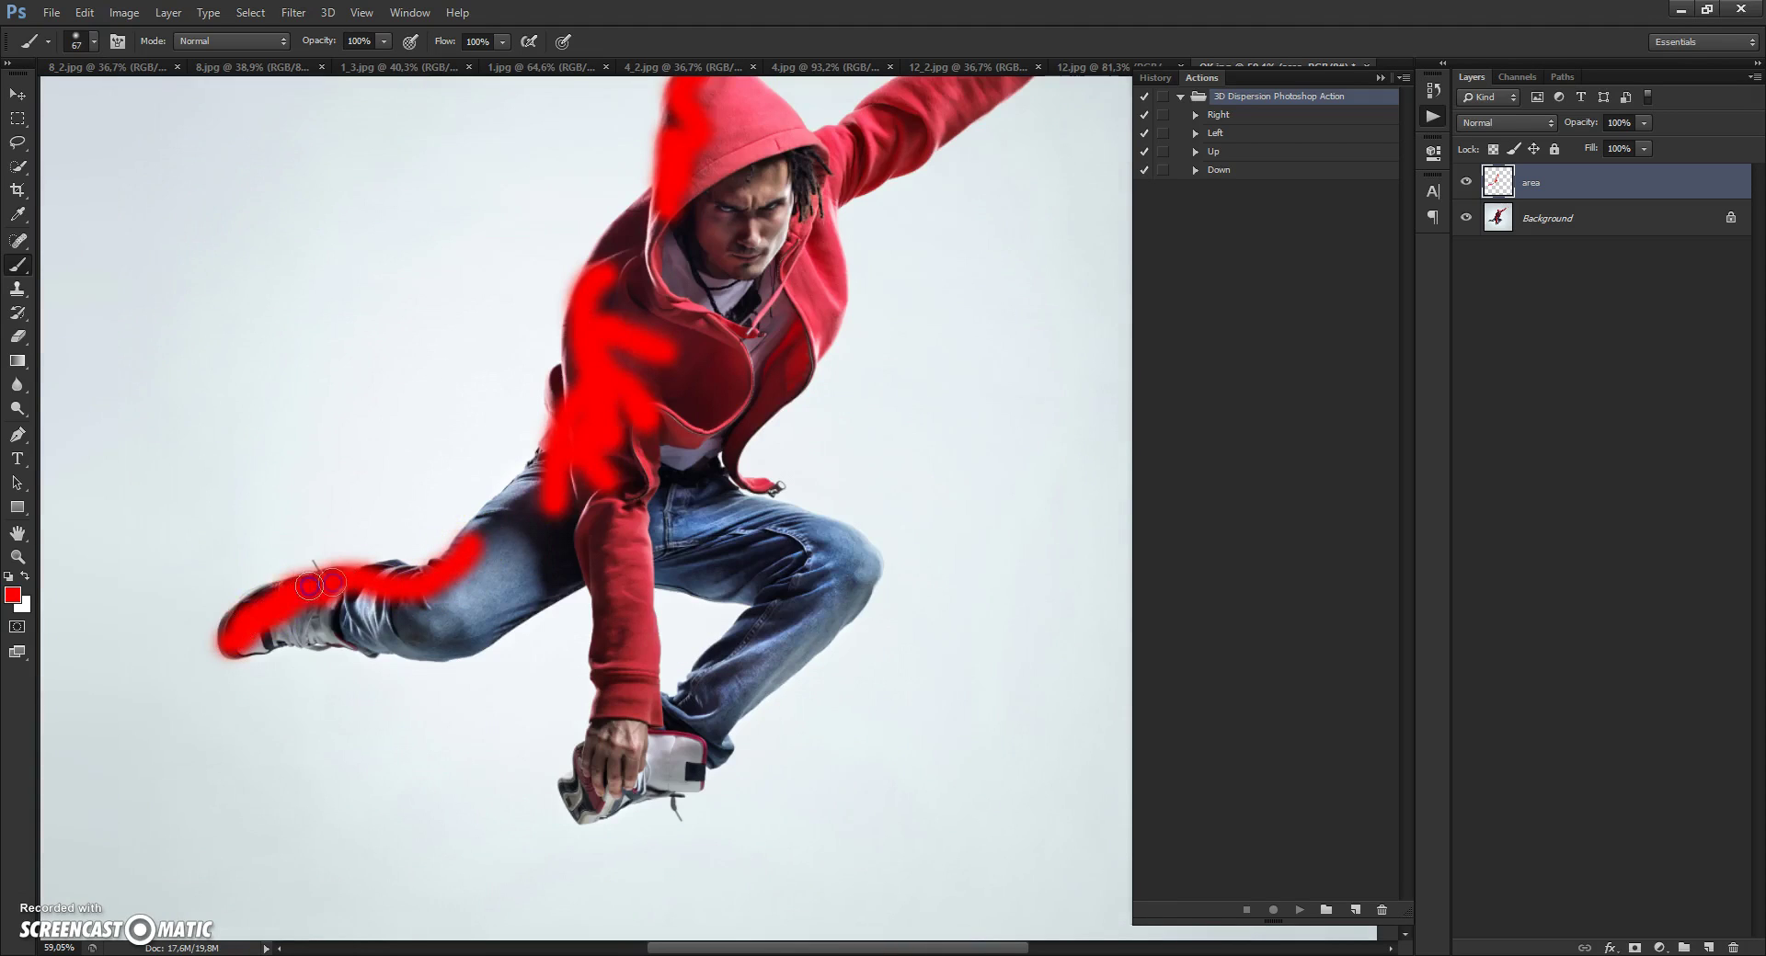
mouse_move(614, 616)
left_mouse_down()
mouse_move(598, 771)
mouse_move(576, 778)
mouse_move(599, 798)
mouse_move(647, 767)
mouse_move(654, 742)
mouse_move(636, 737)
mouse_move(724, 655)
left_mouse_up()
scroll(680, 552, "up", 5)
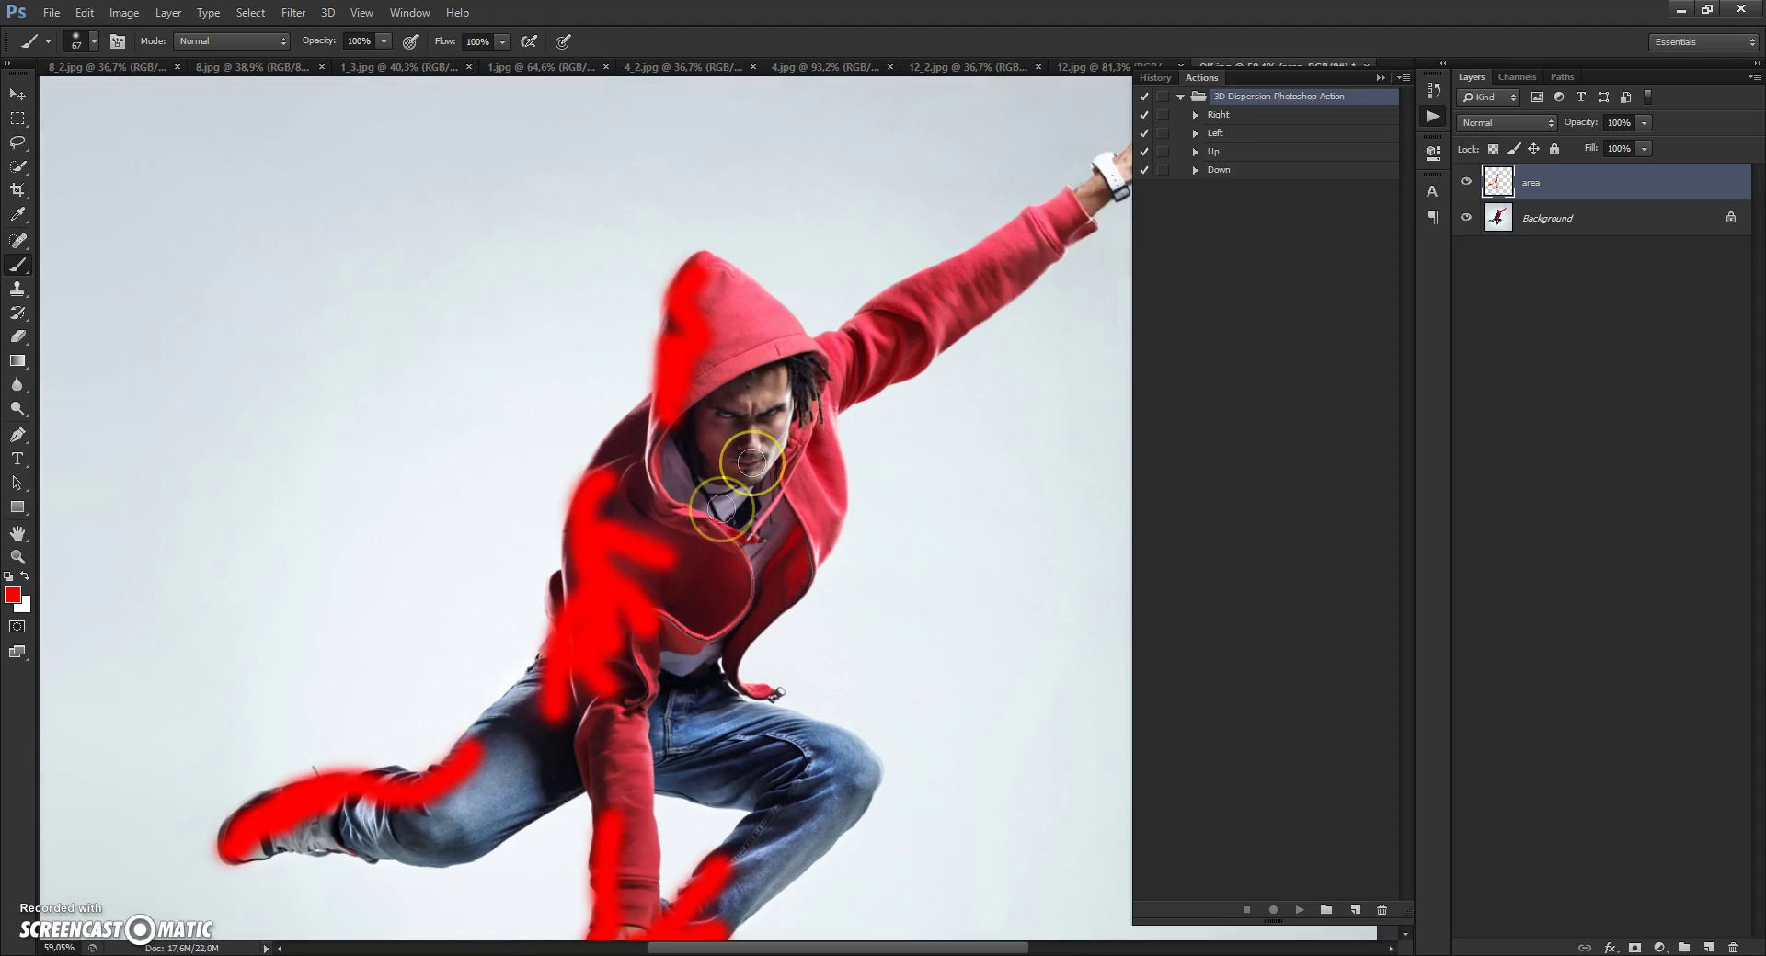
left_click_drag(728, 947, 800, 945)
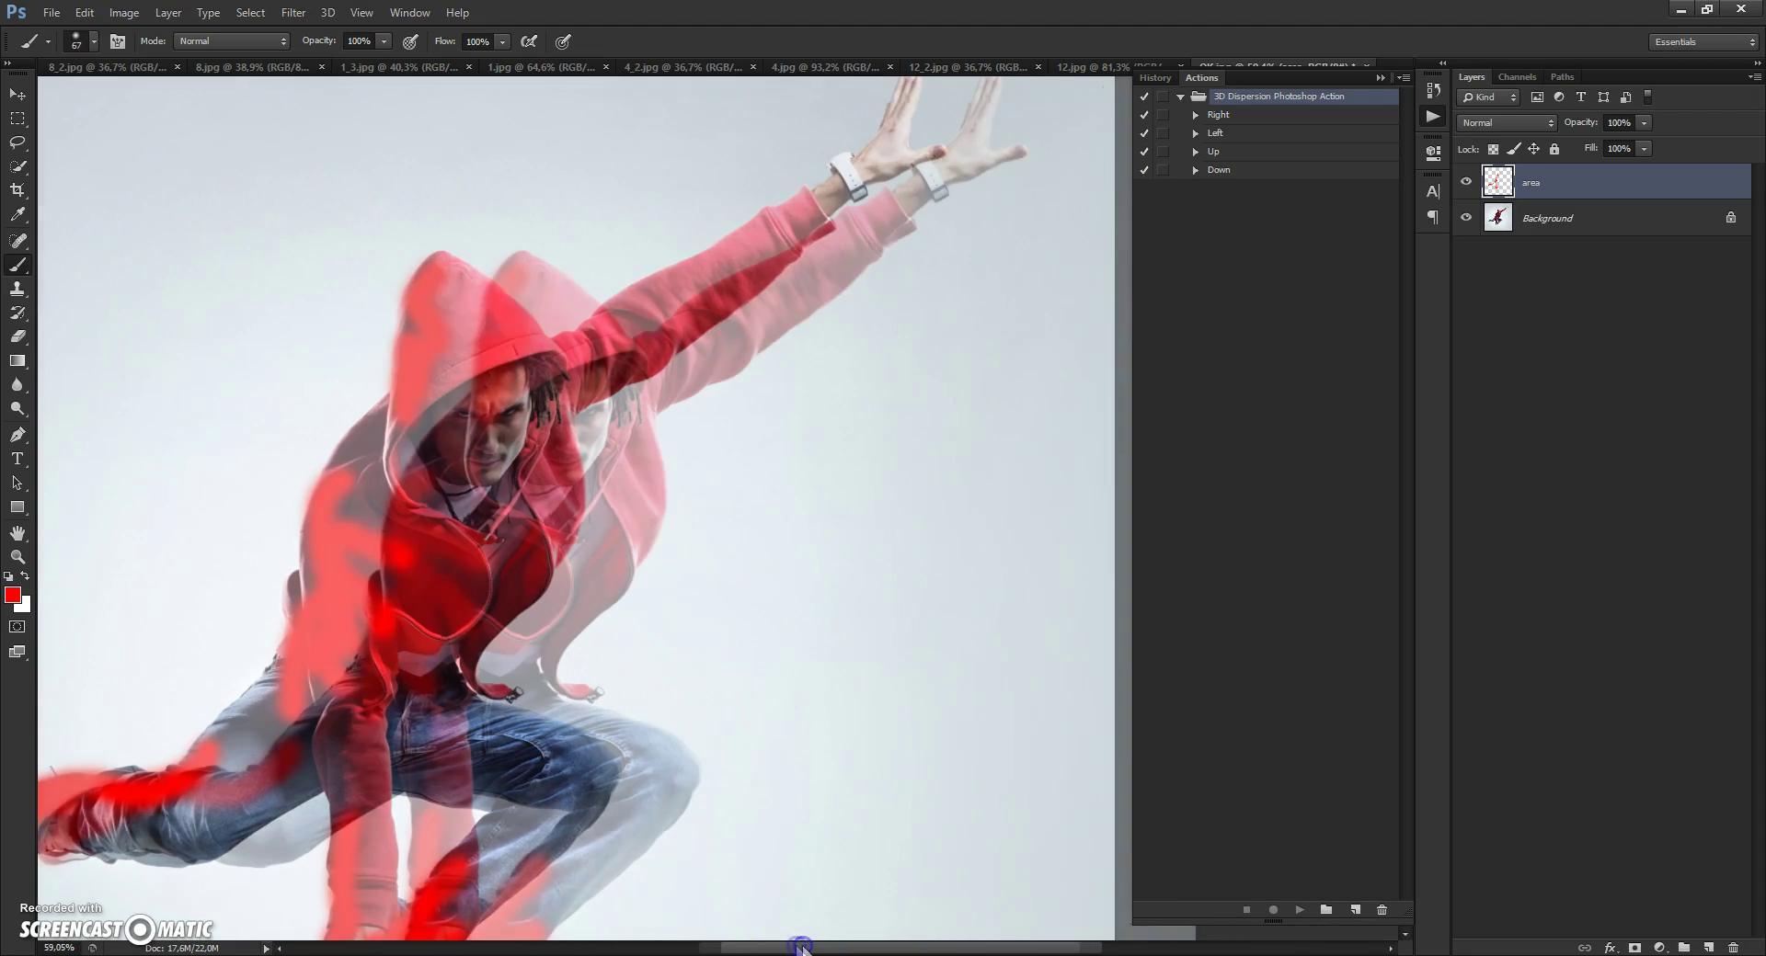
scroll(764, 583, "up", 3)
mouse_move(895, 236)
left_mouse_down()
mouse_move(903, 187)
mouse_move(877, 249)
mouse_move(757, 343)
mouse_move(896, 260)
mouse_move(834, 278)
mouse_move(703, 377)
left_mouse_up()
scroll(721, 347, "down", 2)
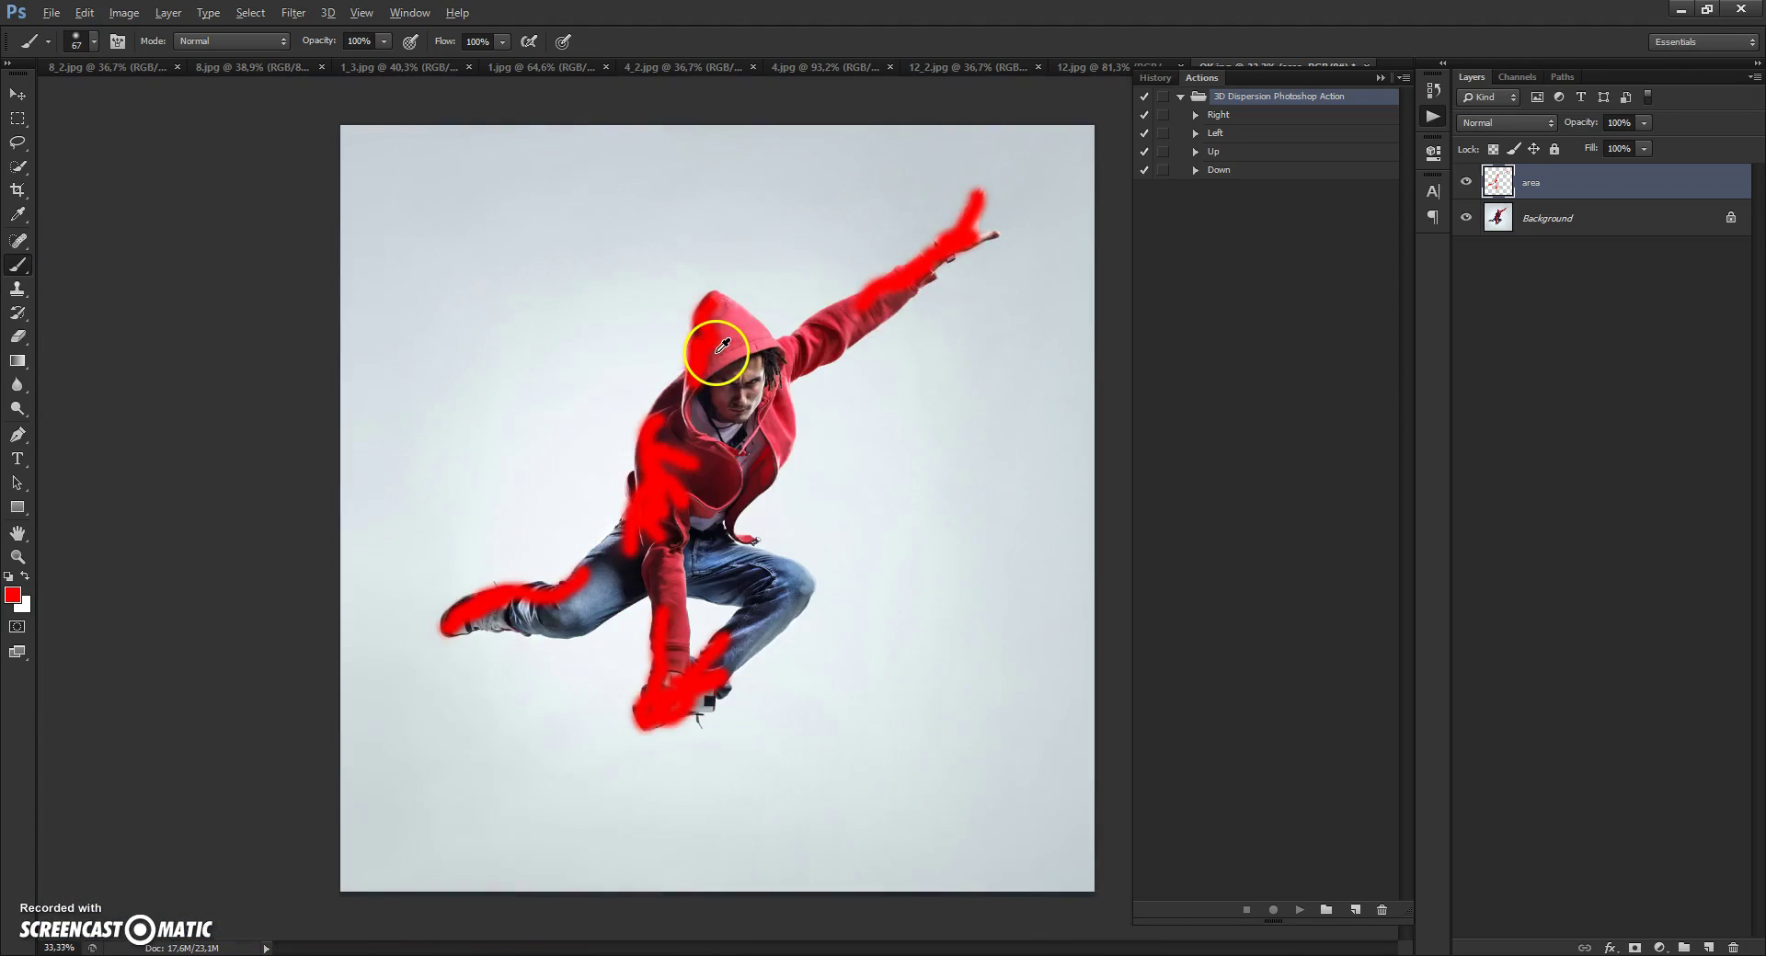
scroll(722, 348, "up", 2)
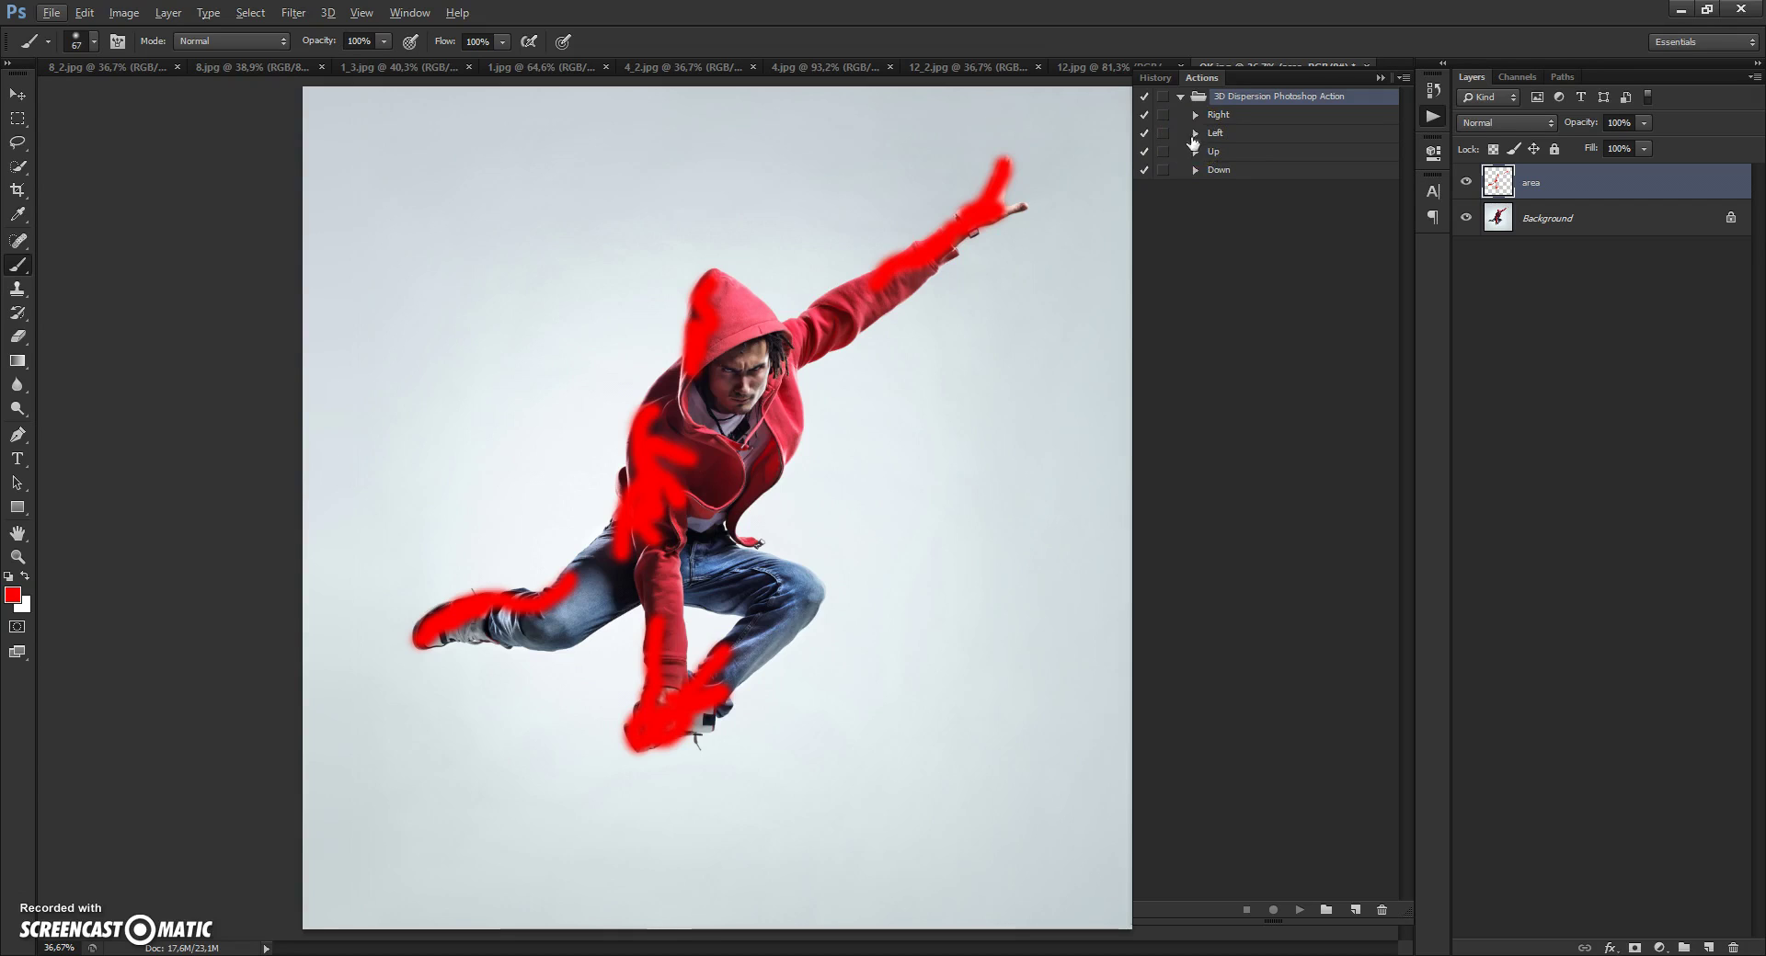
Select the Left action in the 3D Dispersion set and play it on the photo.
left_click(1194, 139)
left_click(1196, 135)
left_click(1218, 135)
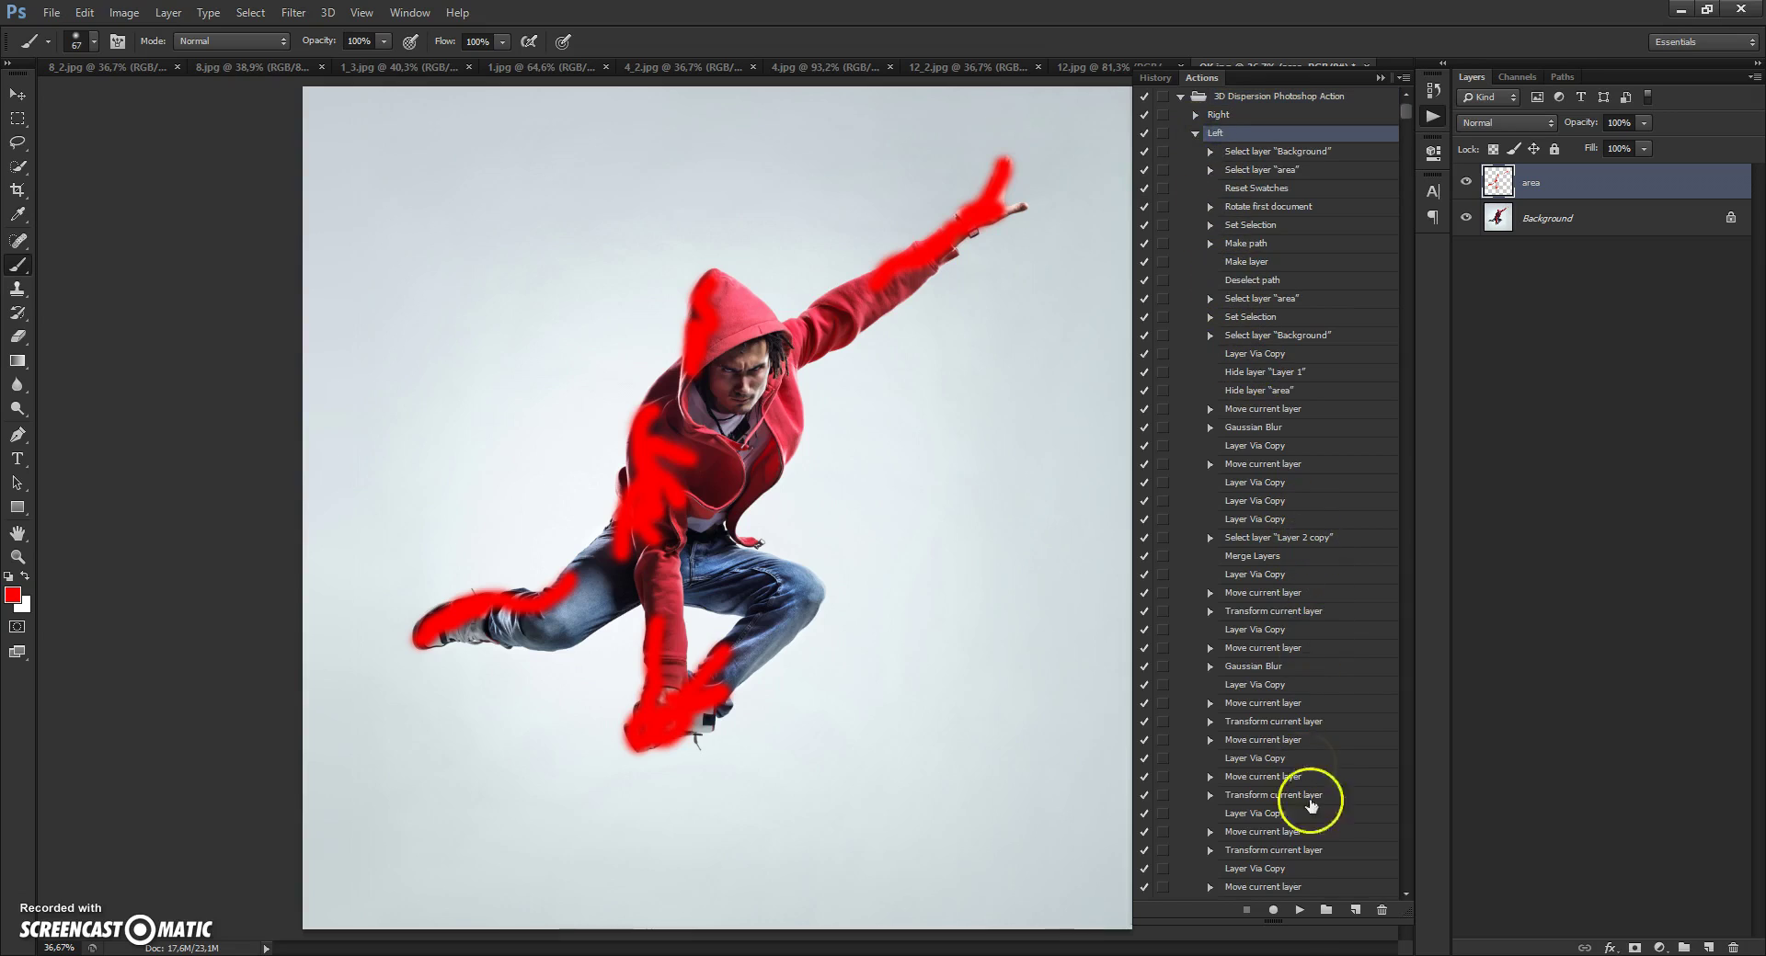
left_click(1299, 912)
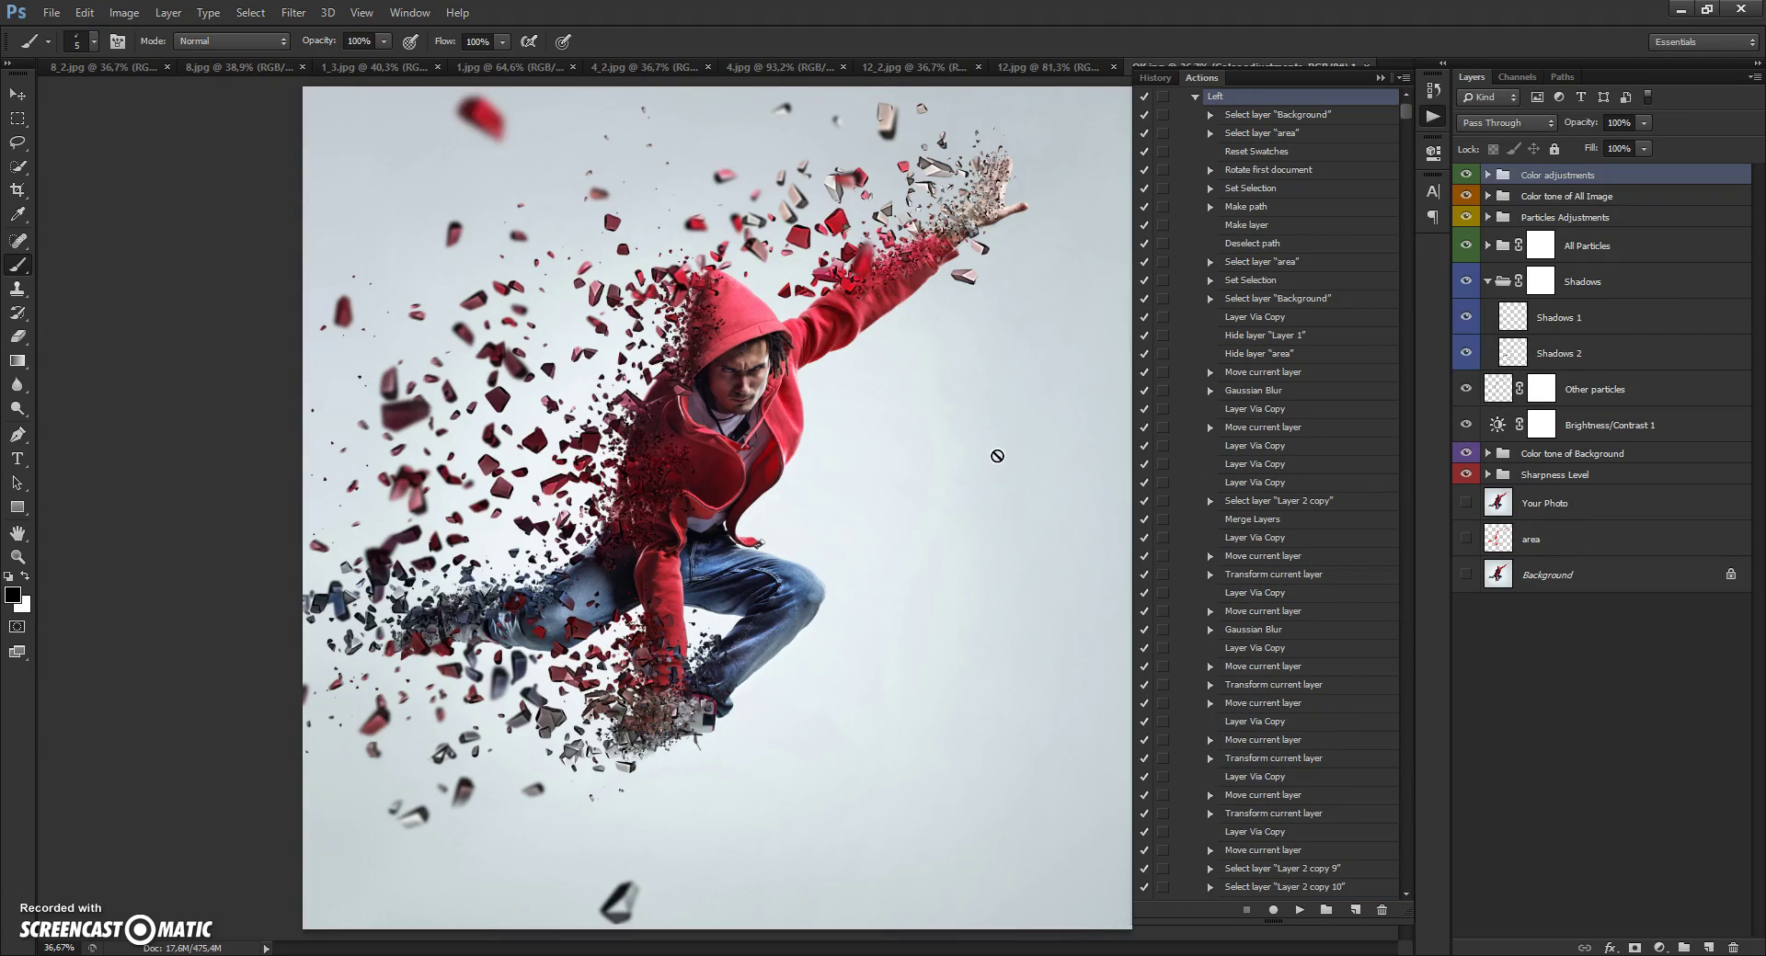
left_click(1380, 77)
Switch Sharpness Level from High to Low, then expand Color tone of Background and fit the image.
left_click(1059, 307)
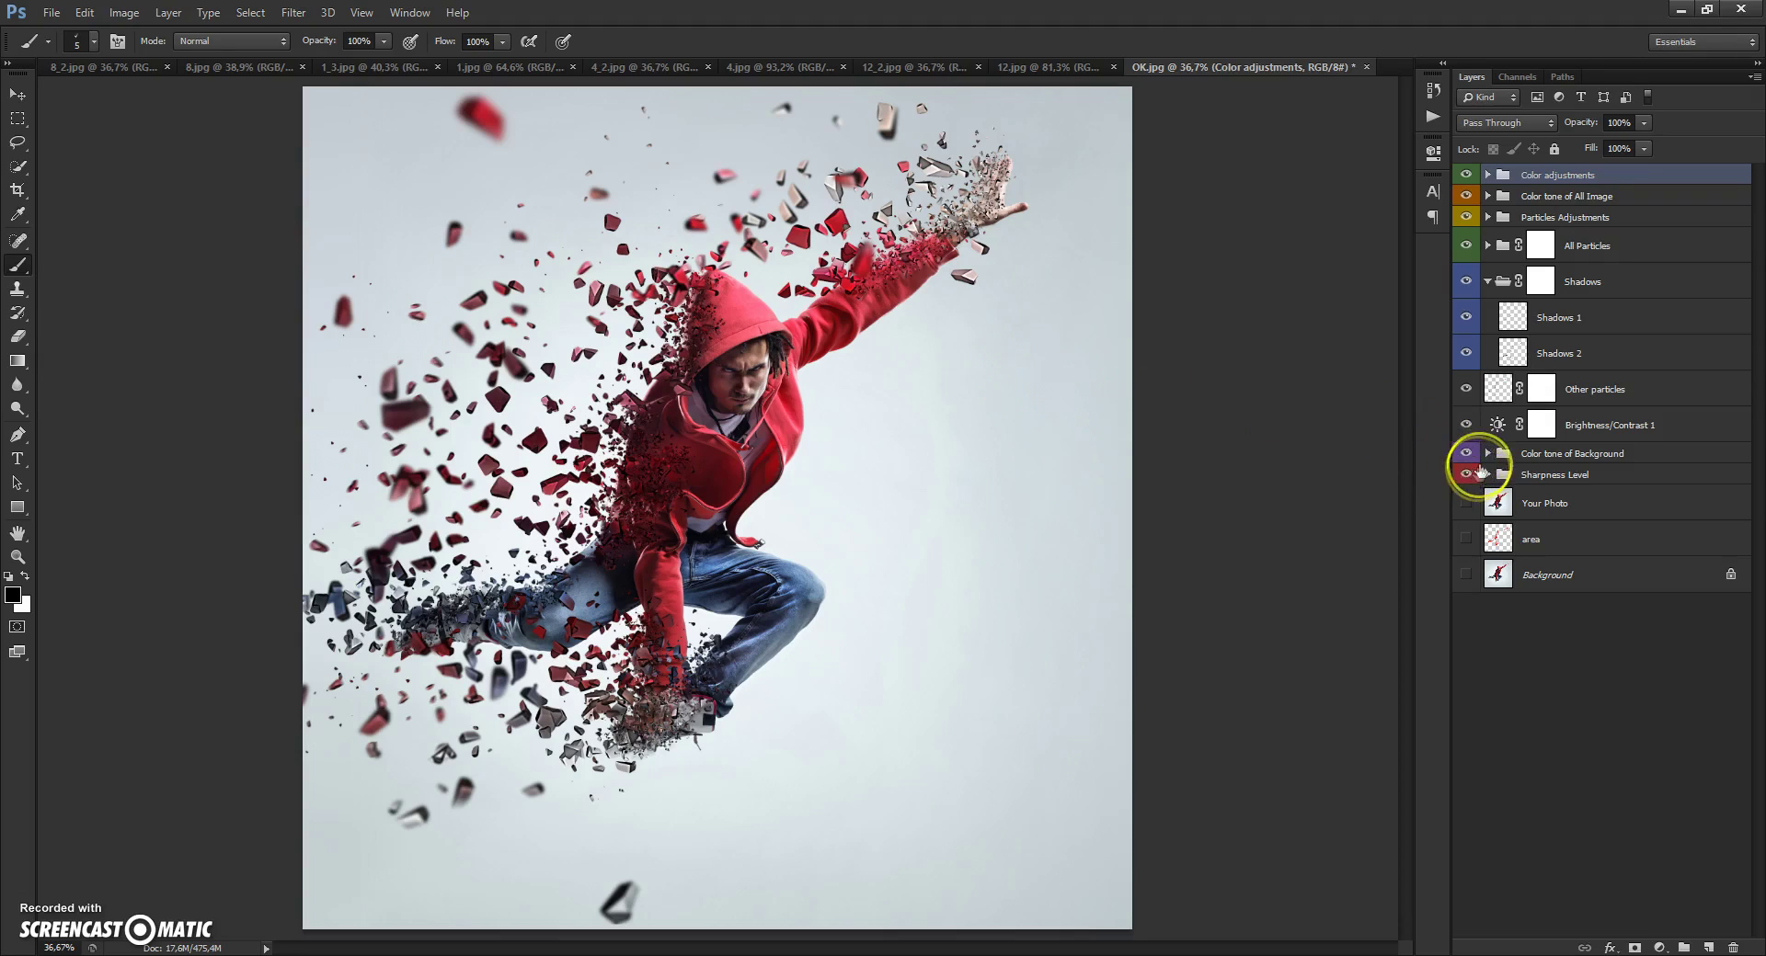
left_click(1487, 281)
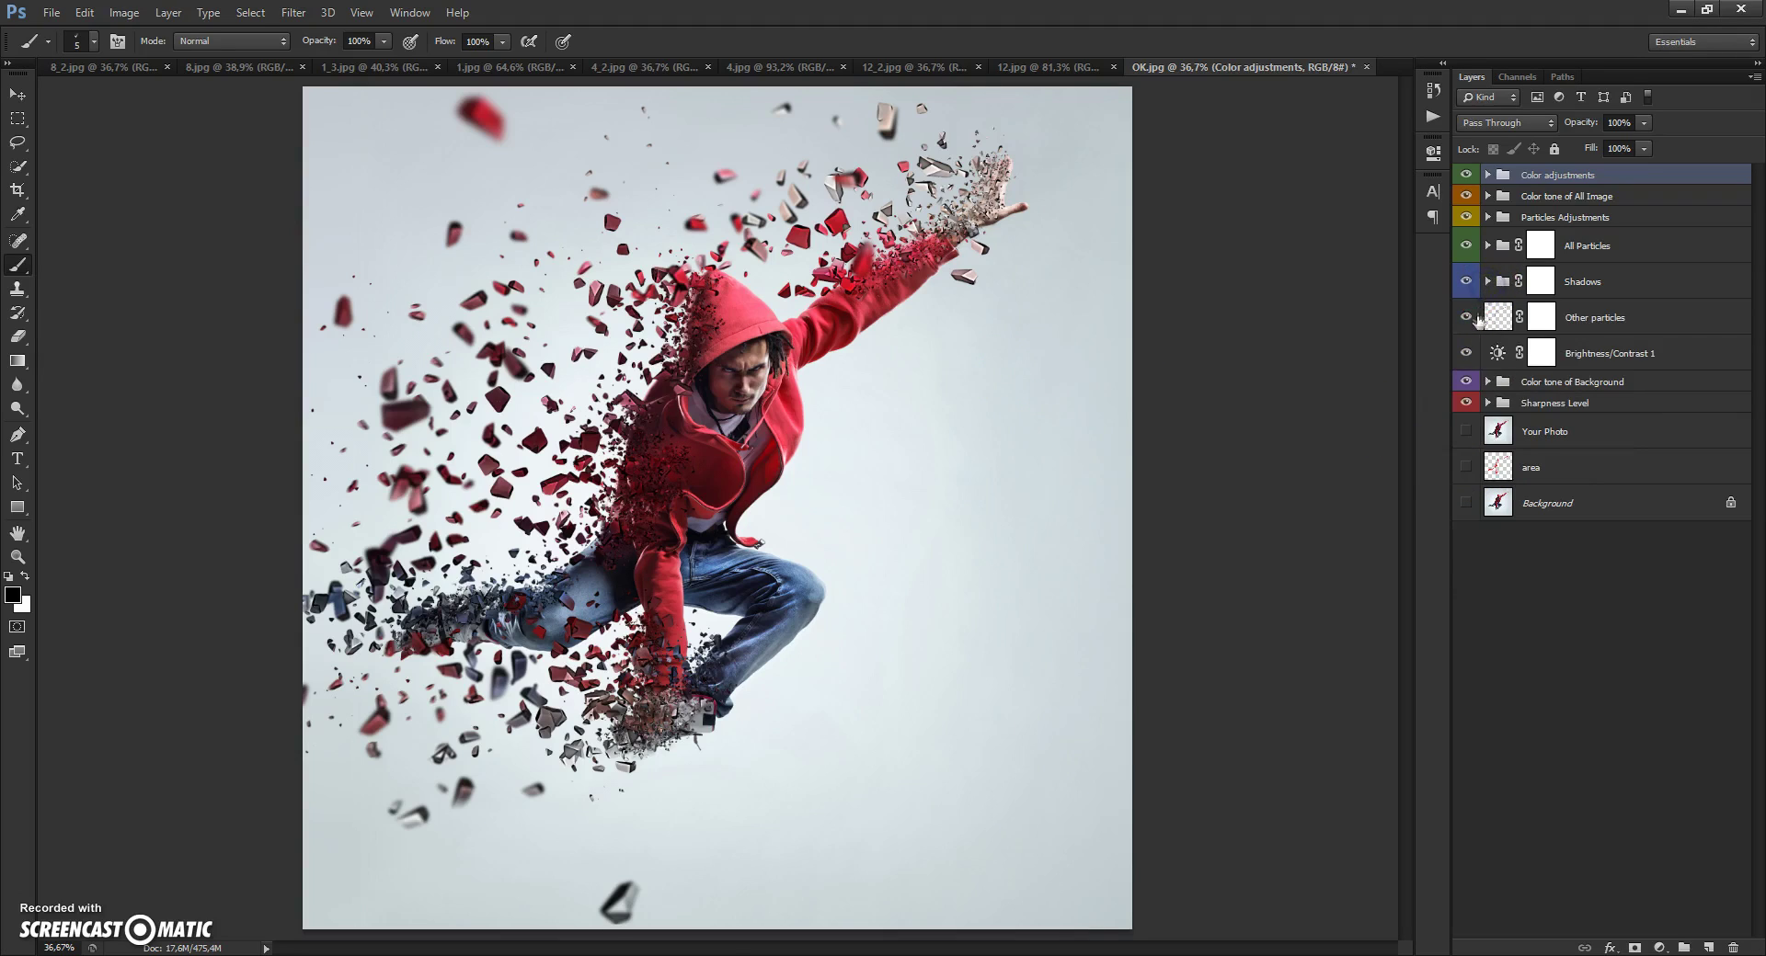
scroll(829, 363, "up", 1)
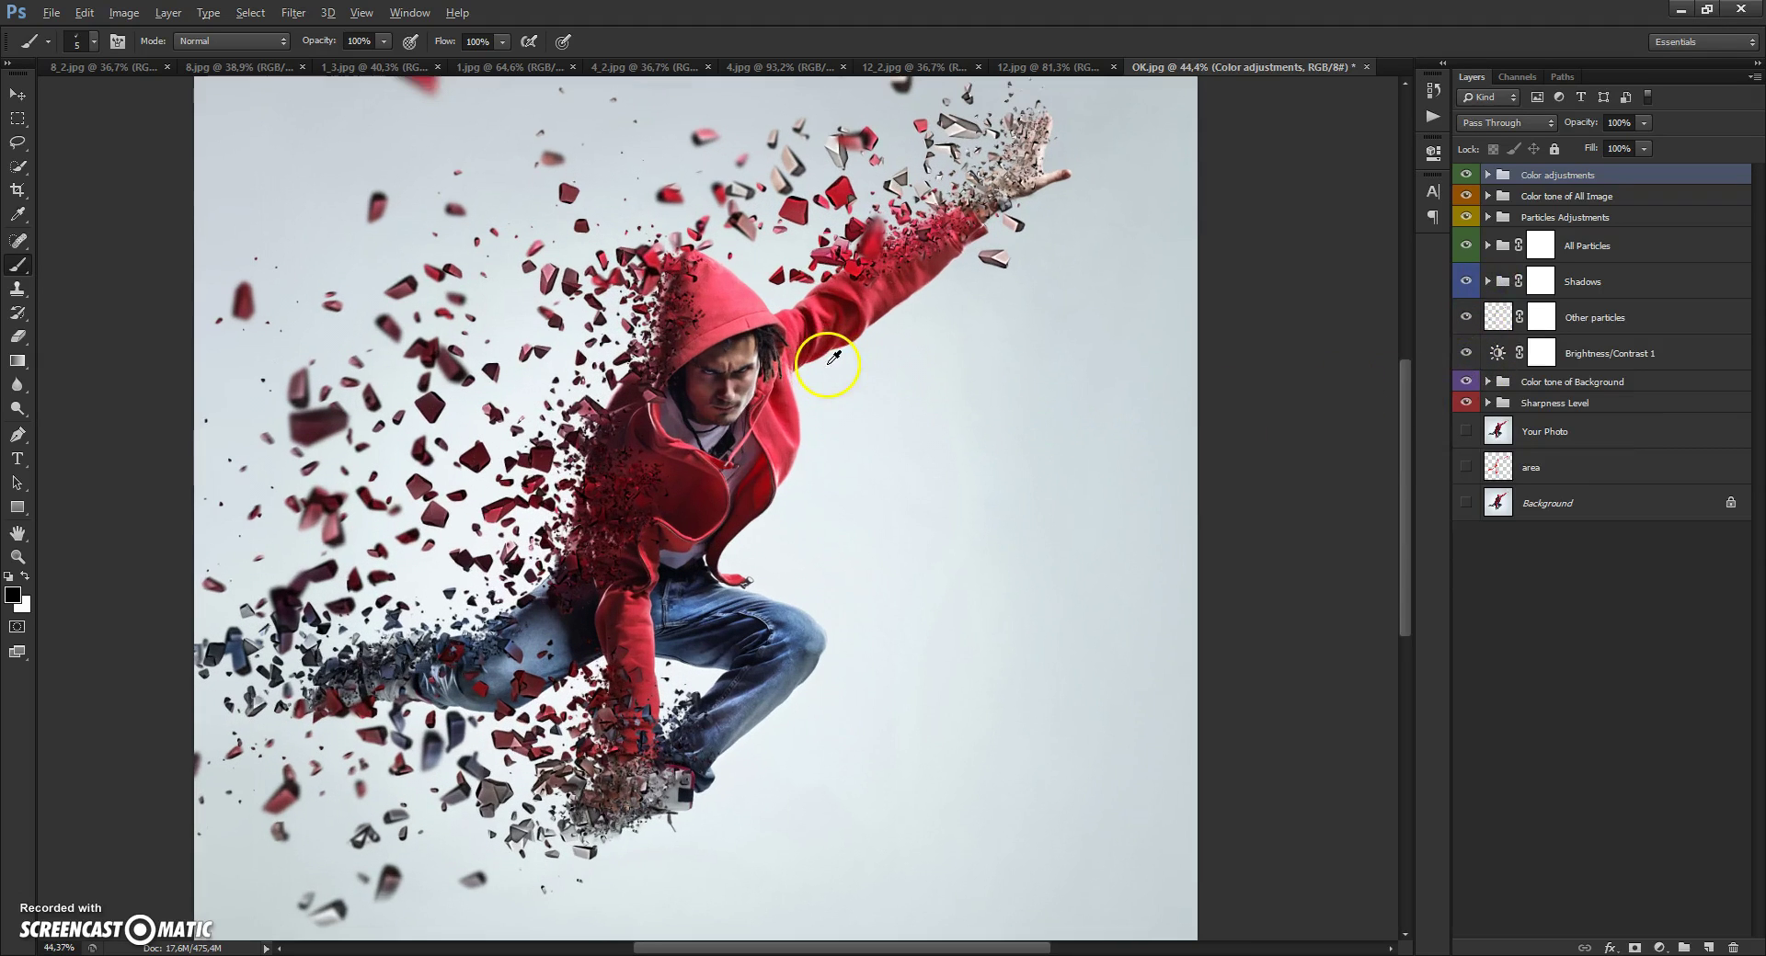
left_click(1487, 404)
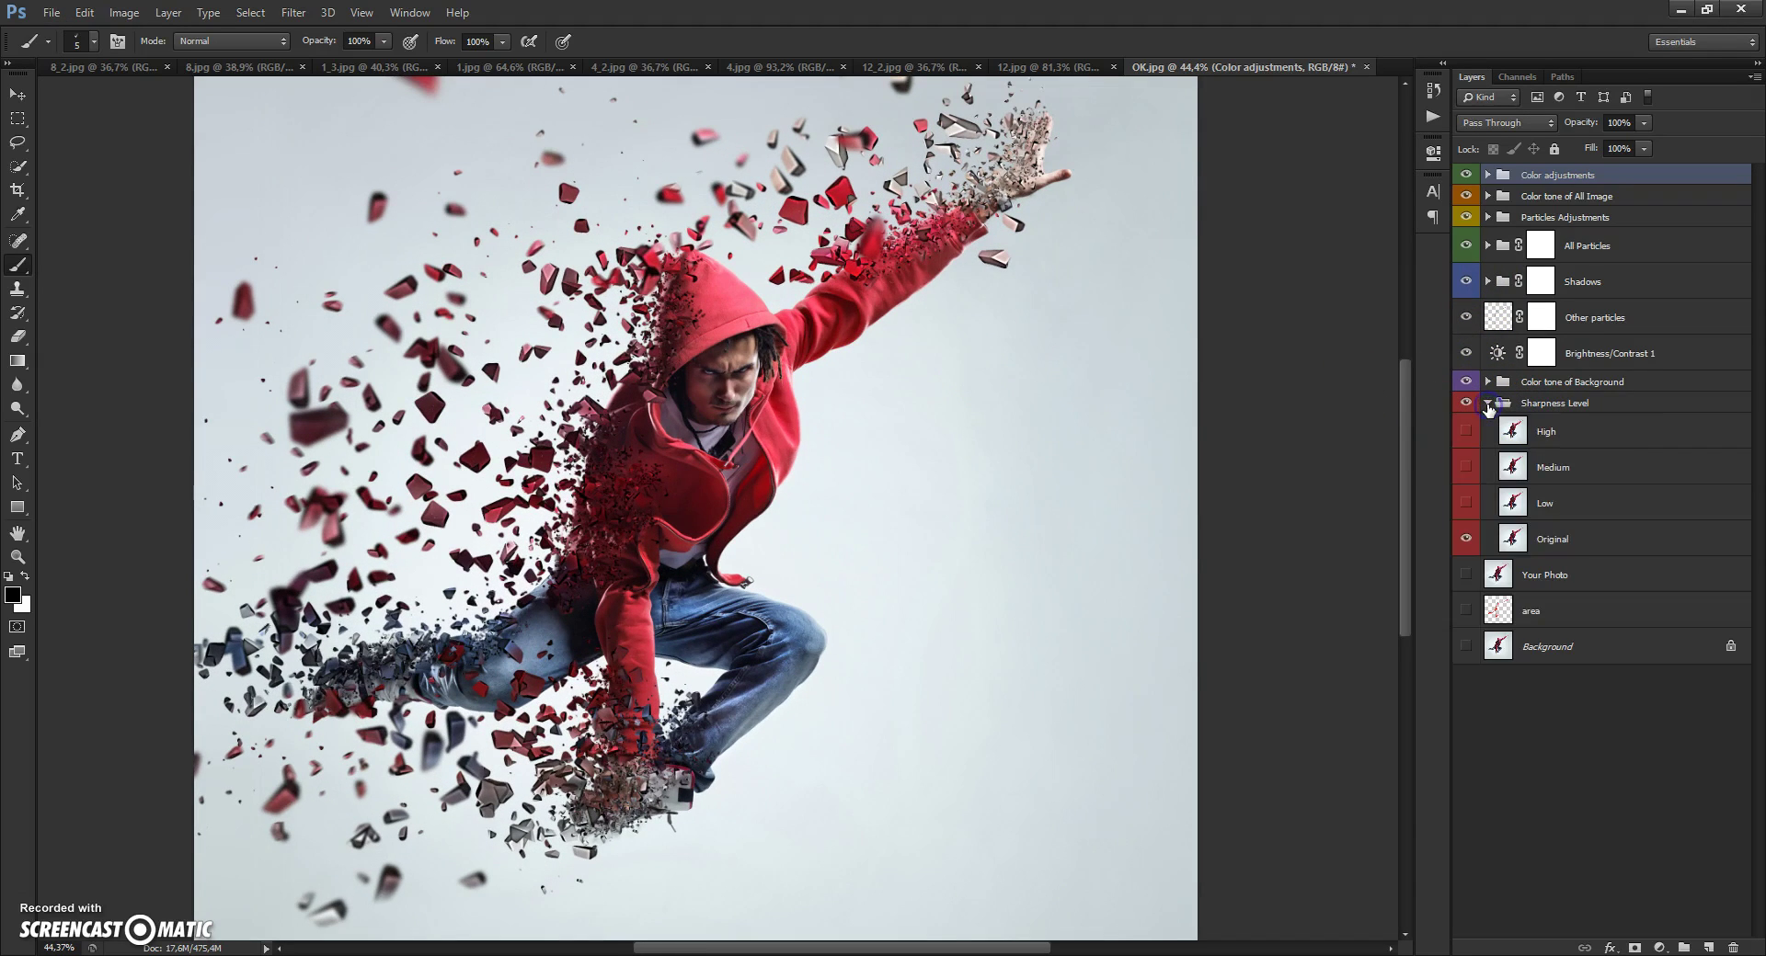
left_click(1465, 503)
scroll(789, 285, "up", 6)
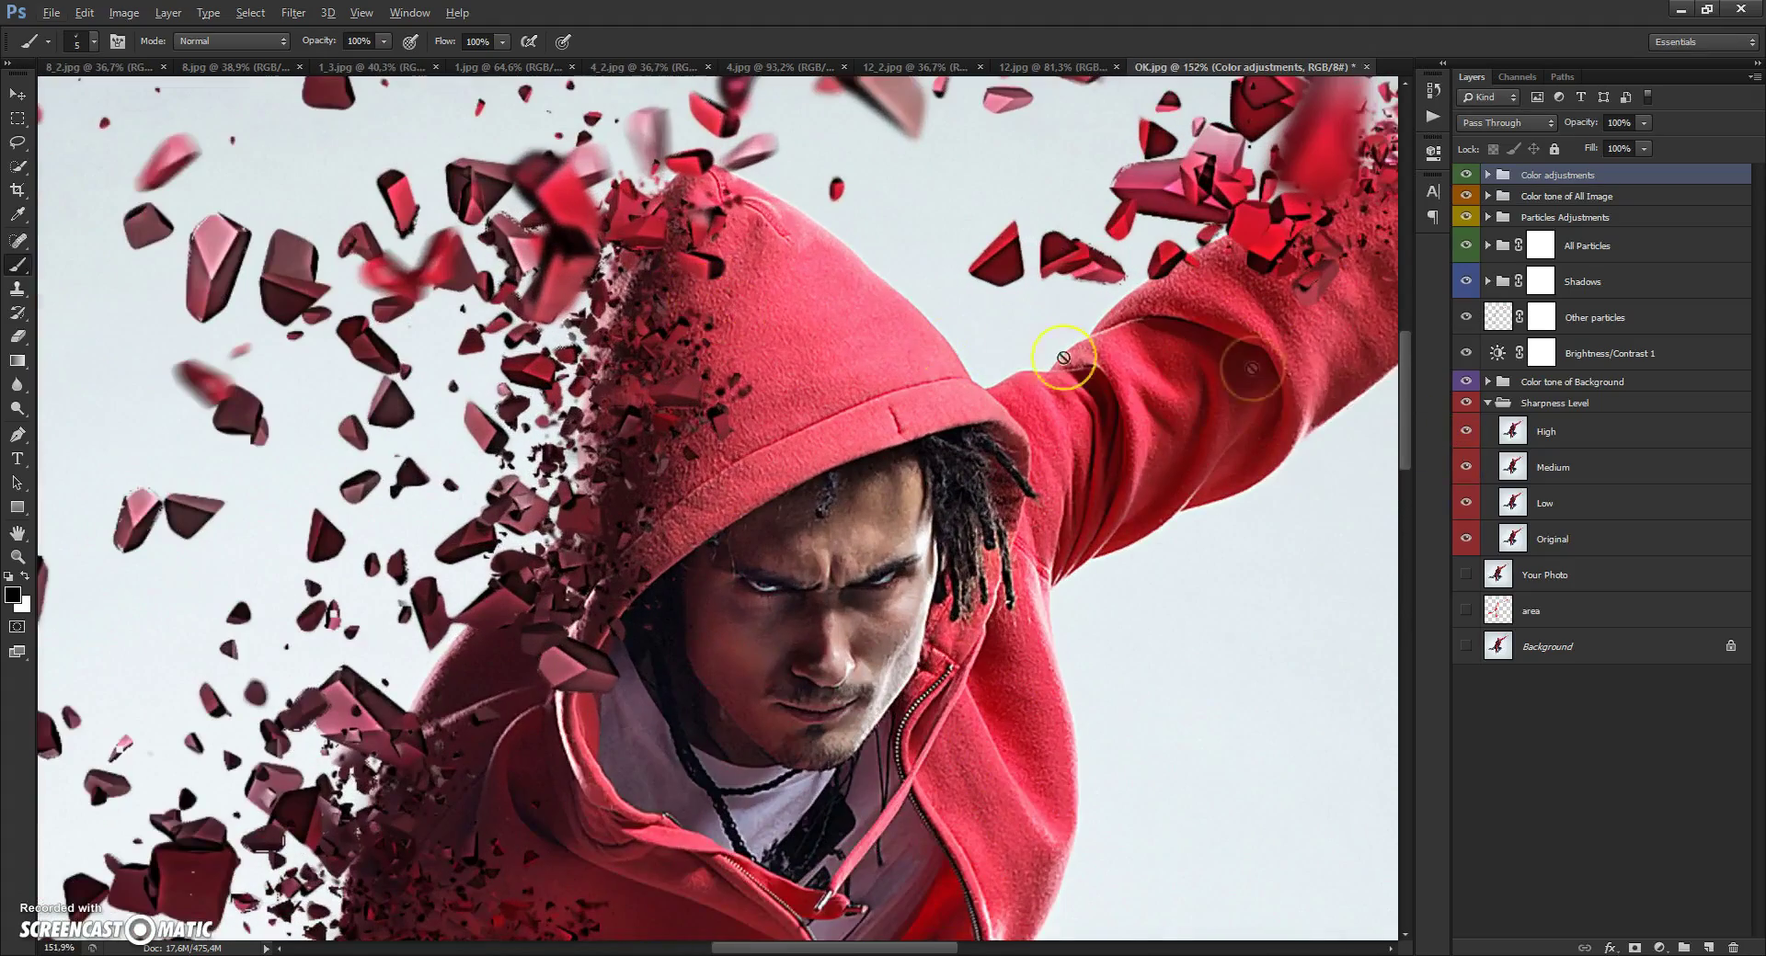
left_click(1461, 441)
left_click(1465, 433)
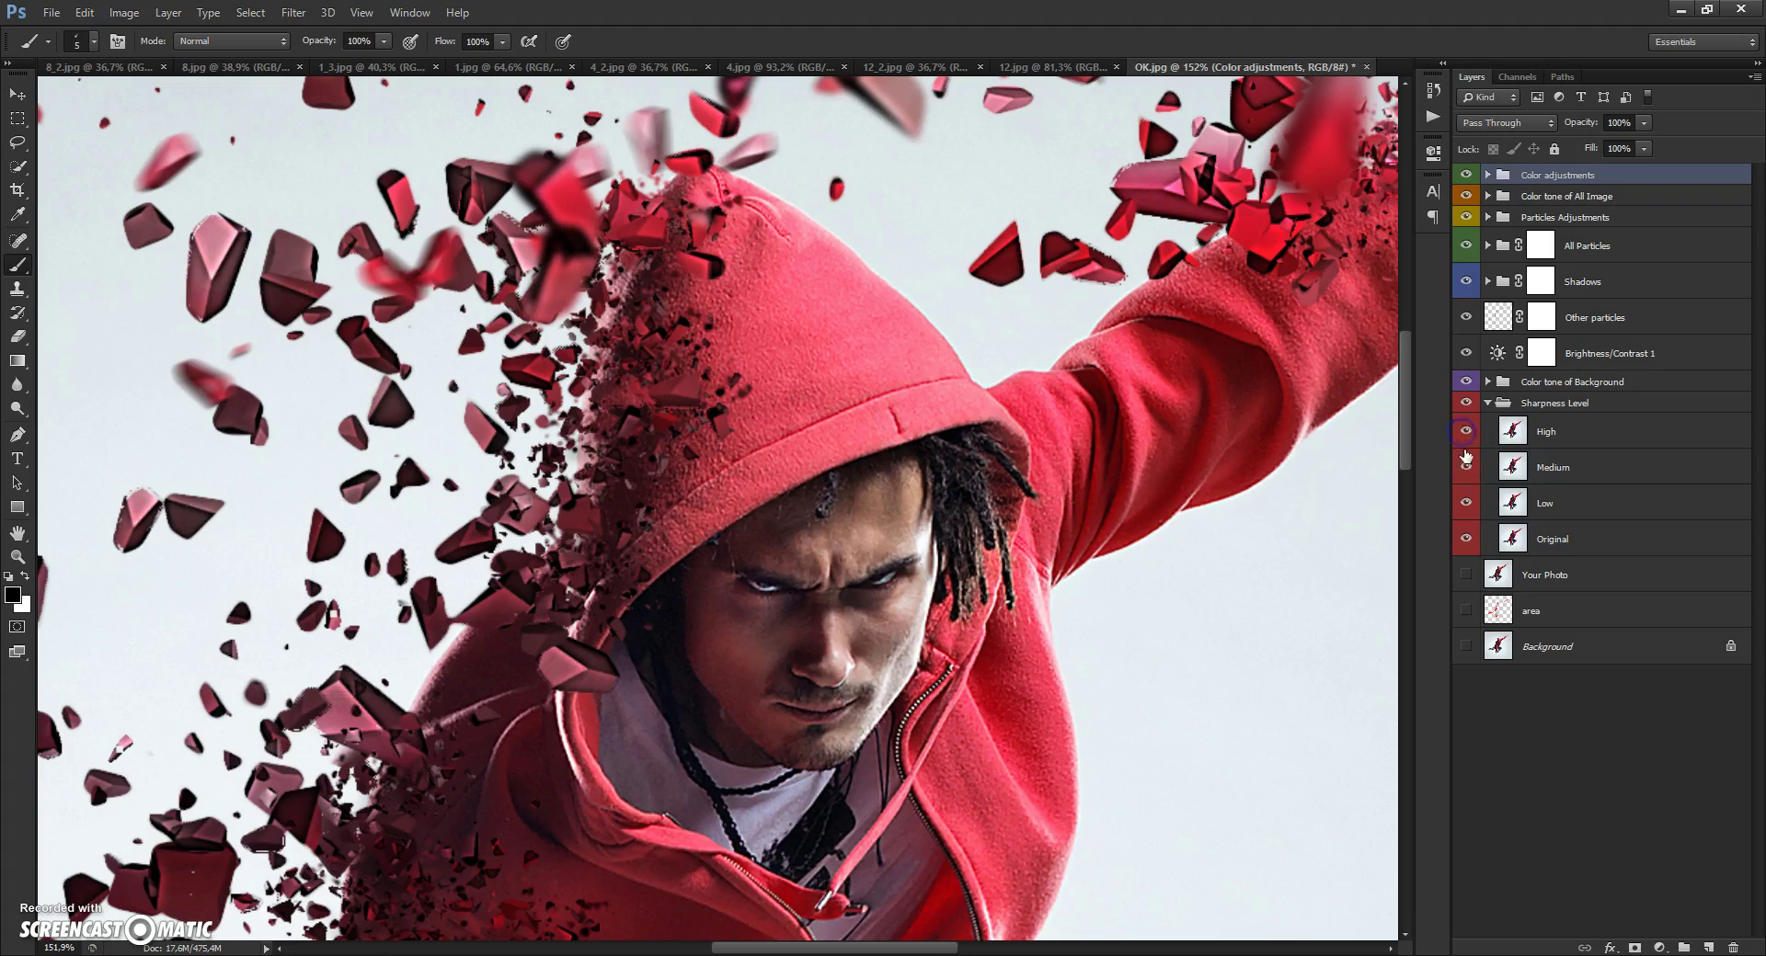
left_click(1487, 403)
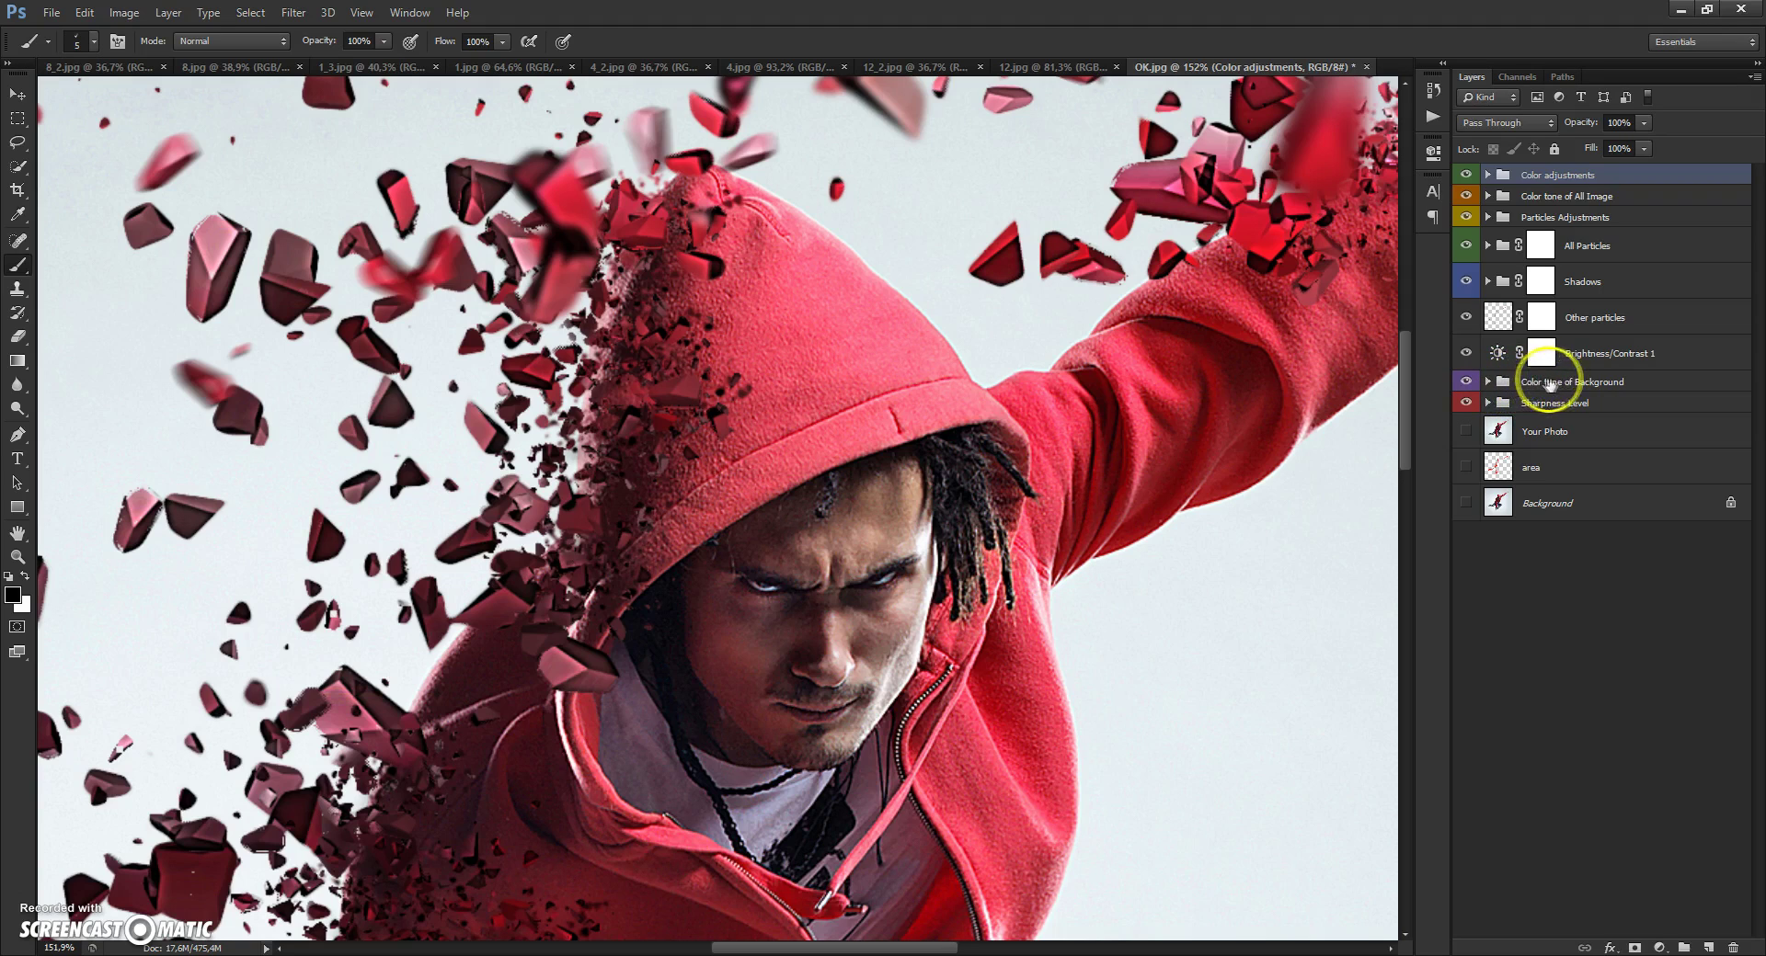
left_click(1487, 382)
key("ctrl+0")
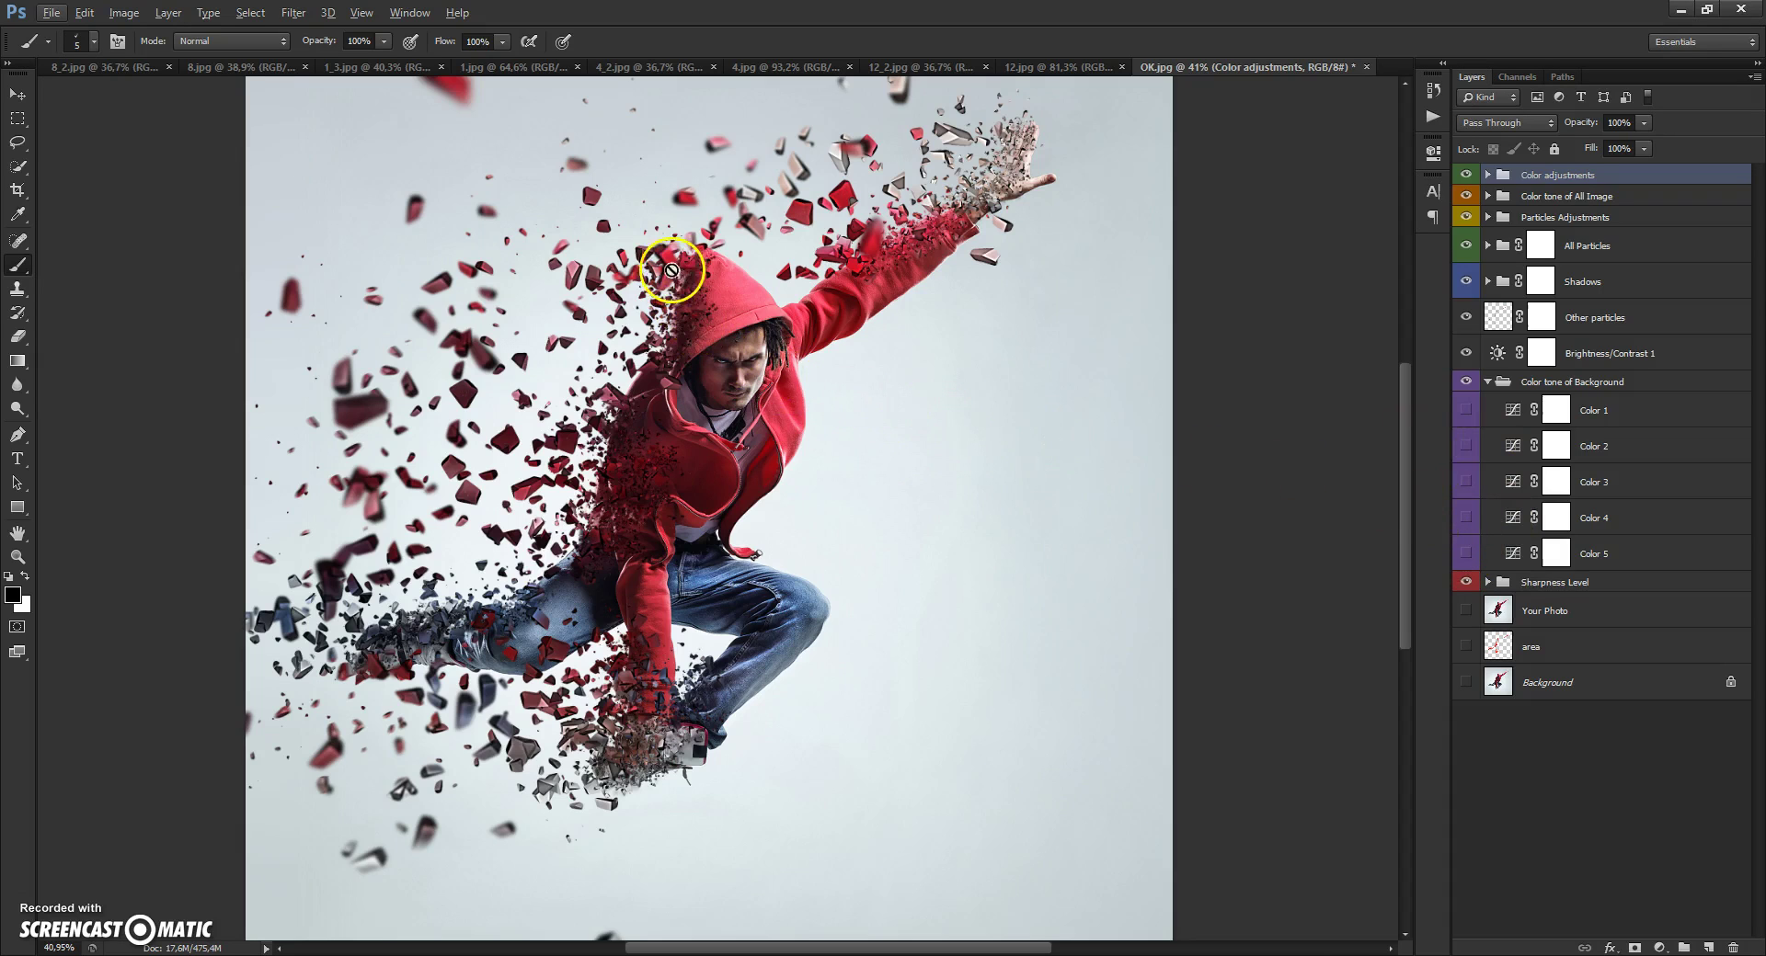
Preview the Color 1, 2, 3 and 5 tints, switch them all off, and collapse the group.
scroll(670, 276, "up", 2)
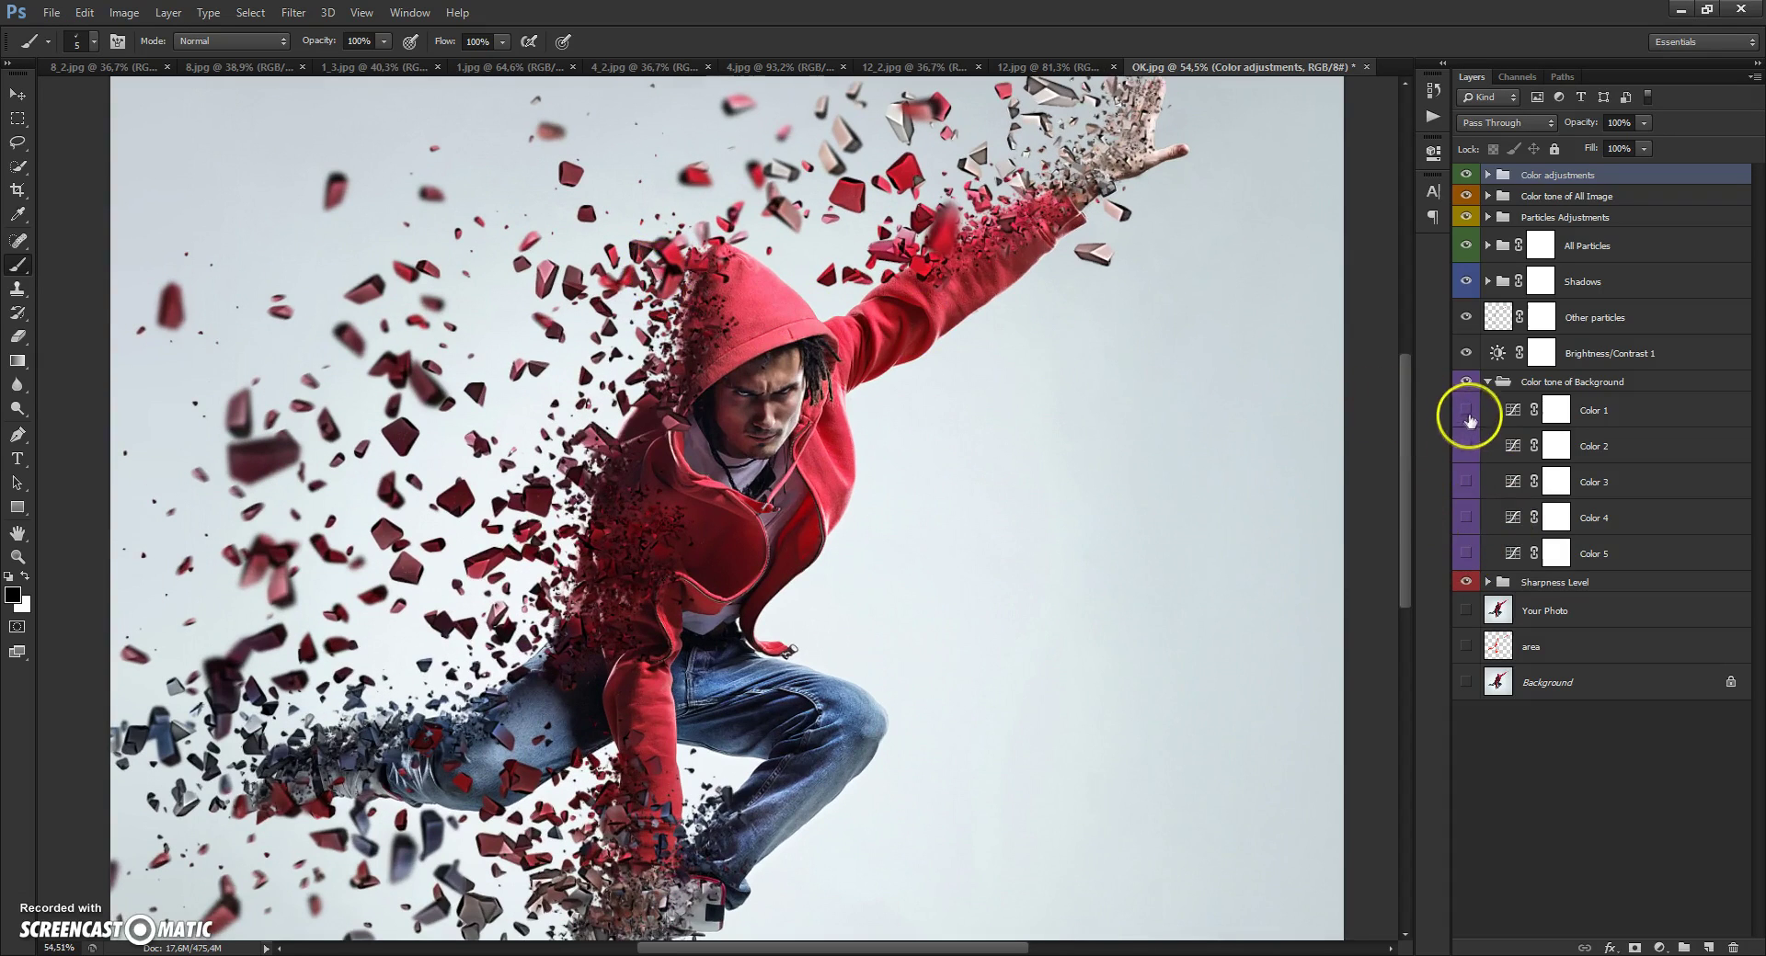
left_click(1465, 412)
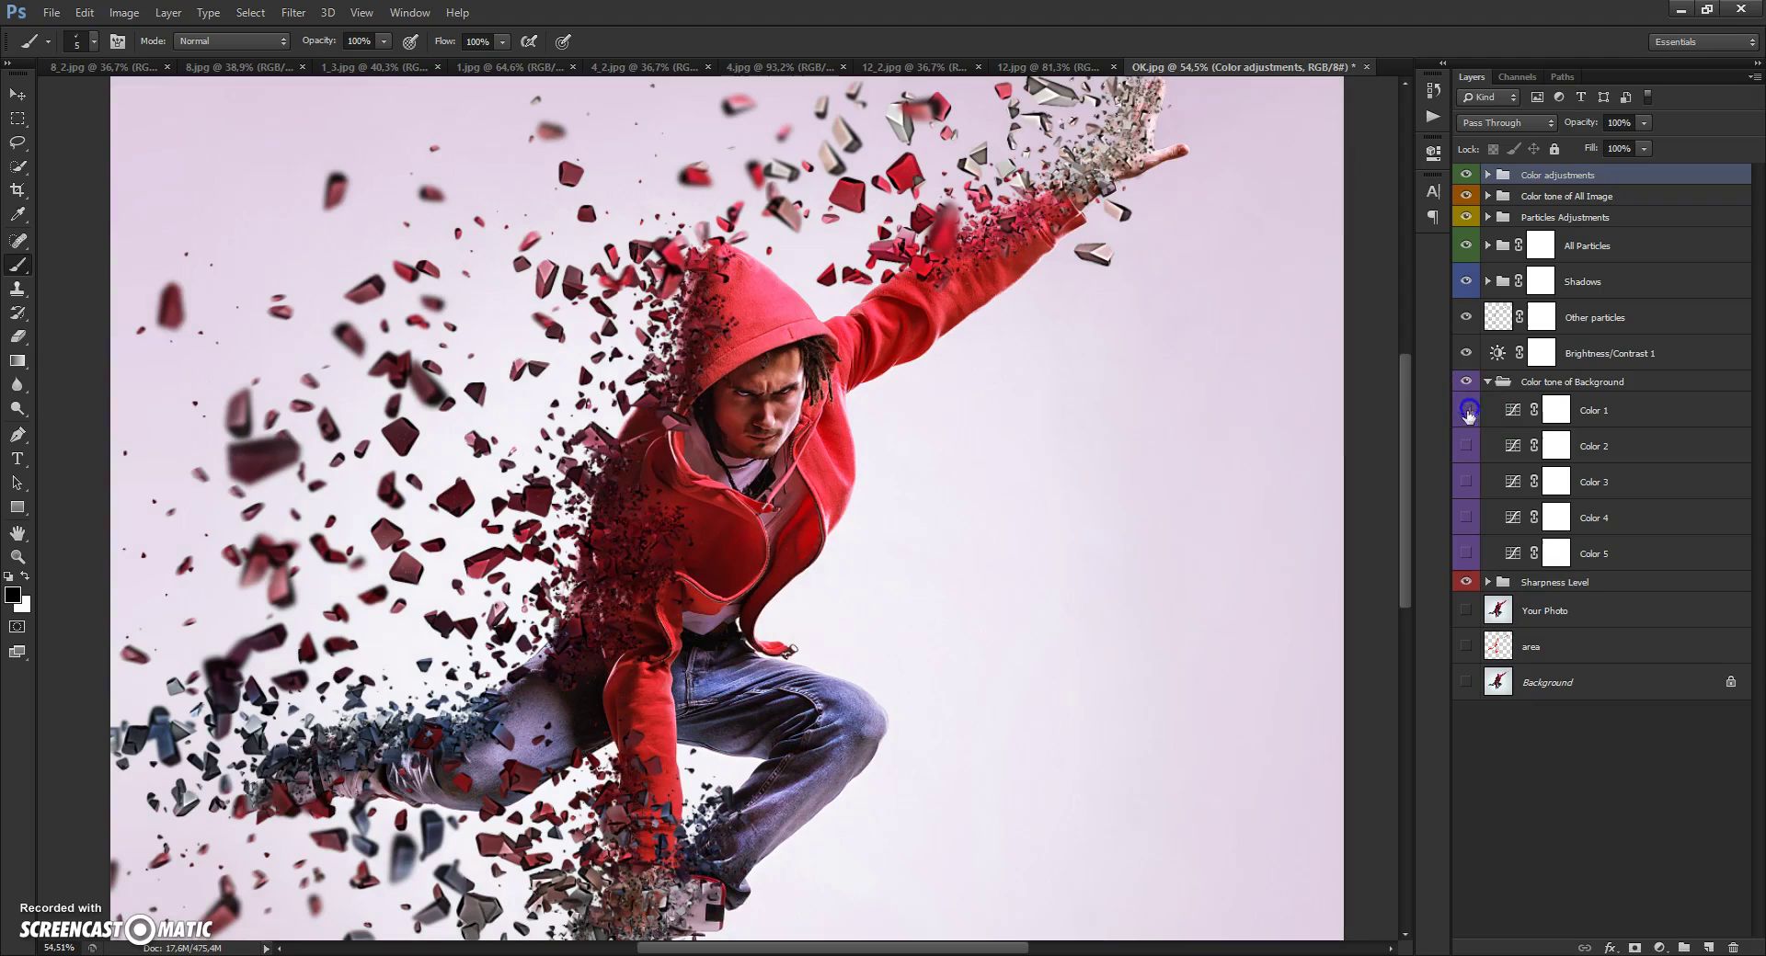
left_click(1466, 411)
left_click(1466, 447)
left_click(1466, 447)
left_click(1465, 482)
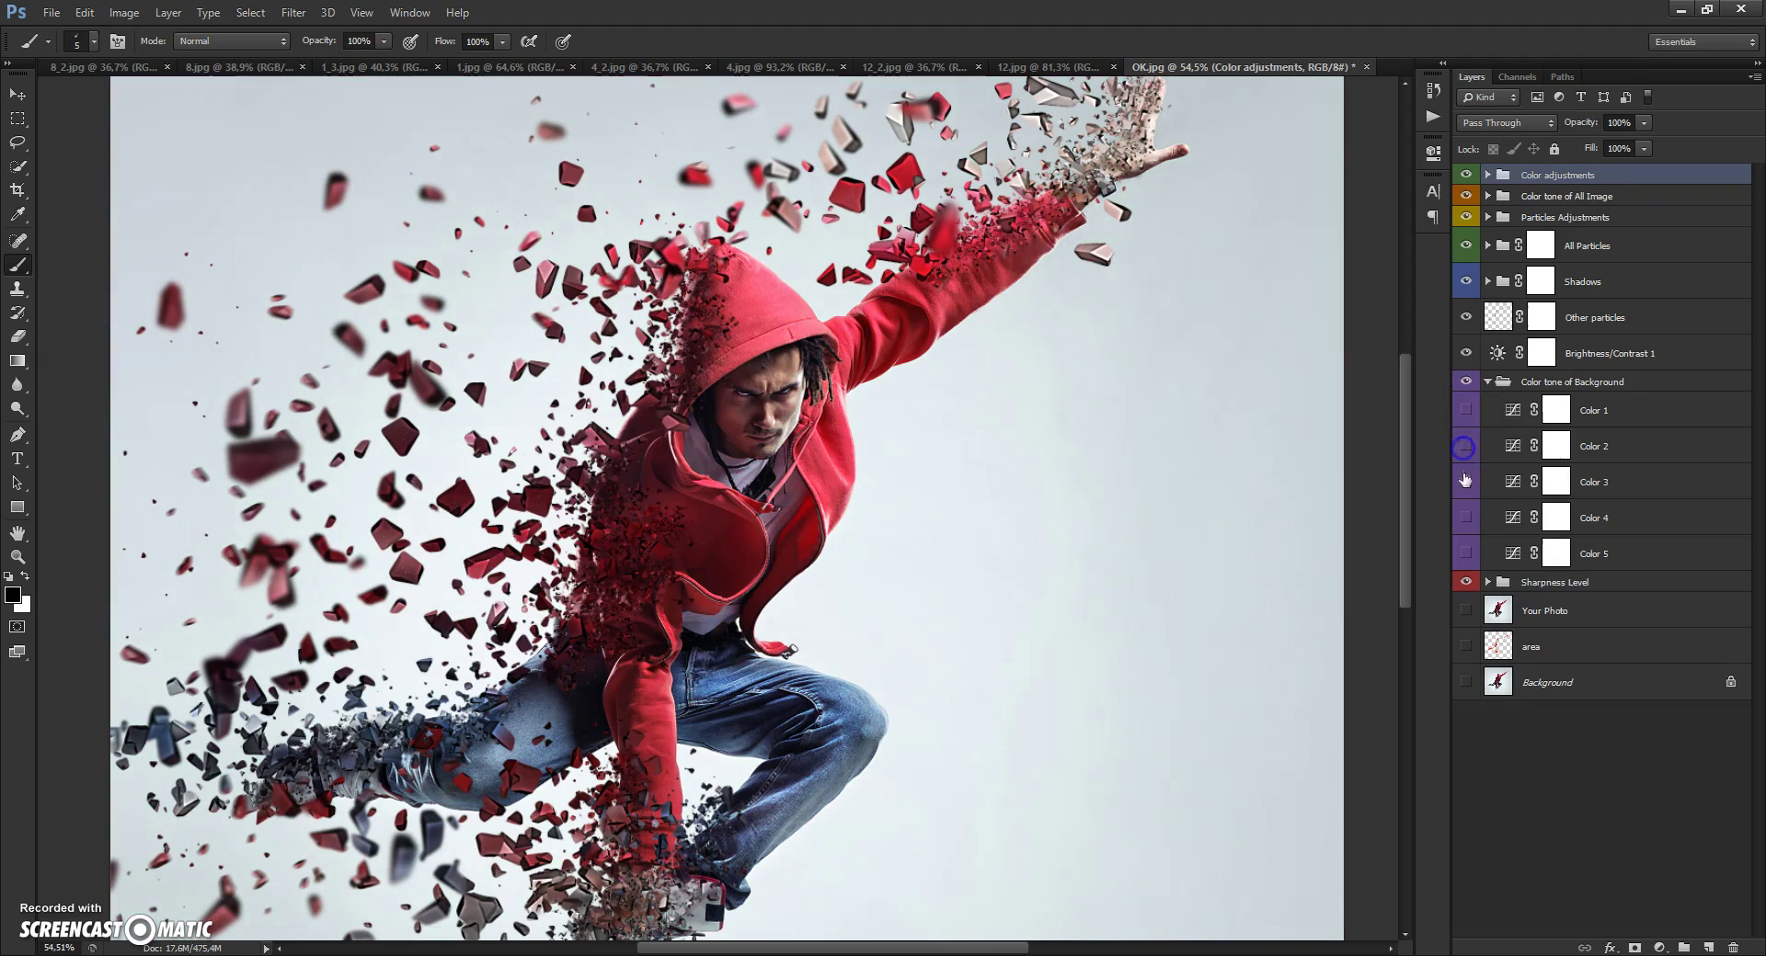
left_click(1466, 487)
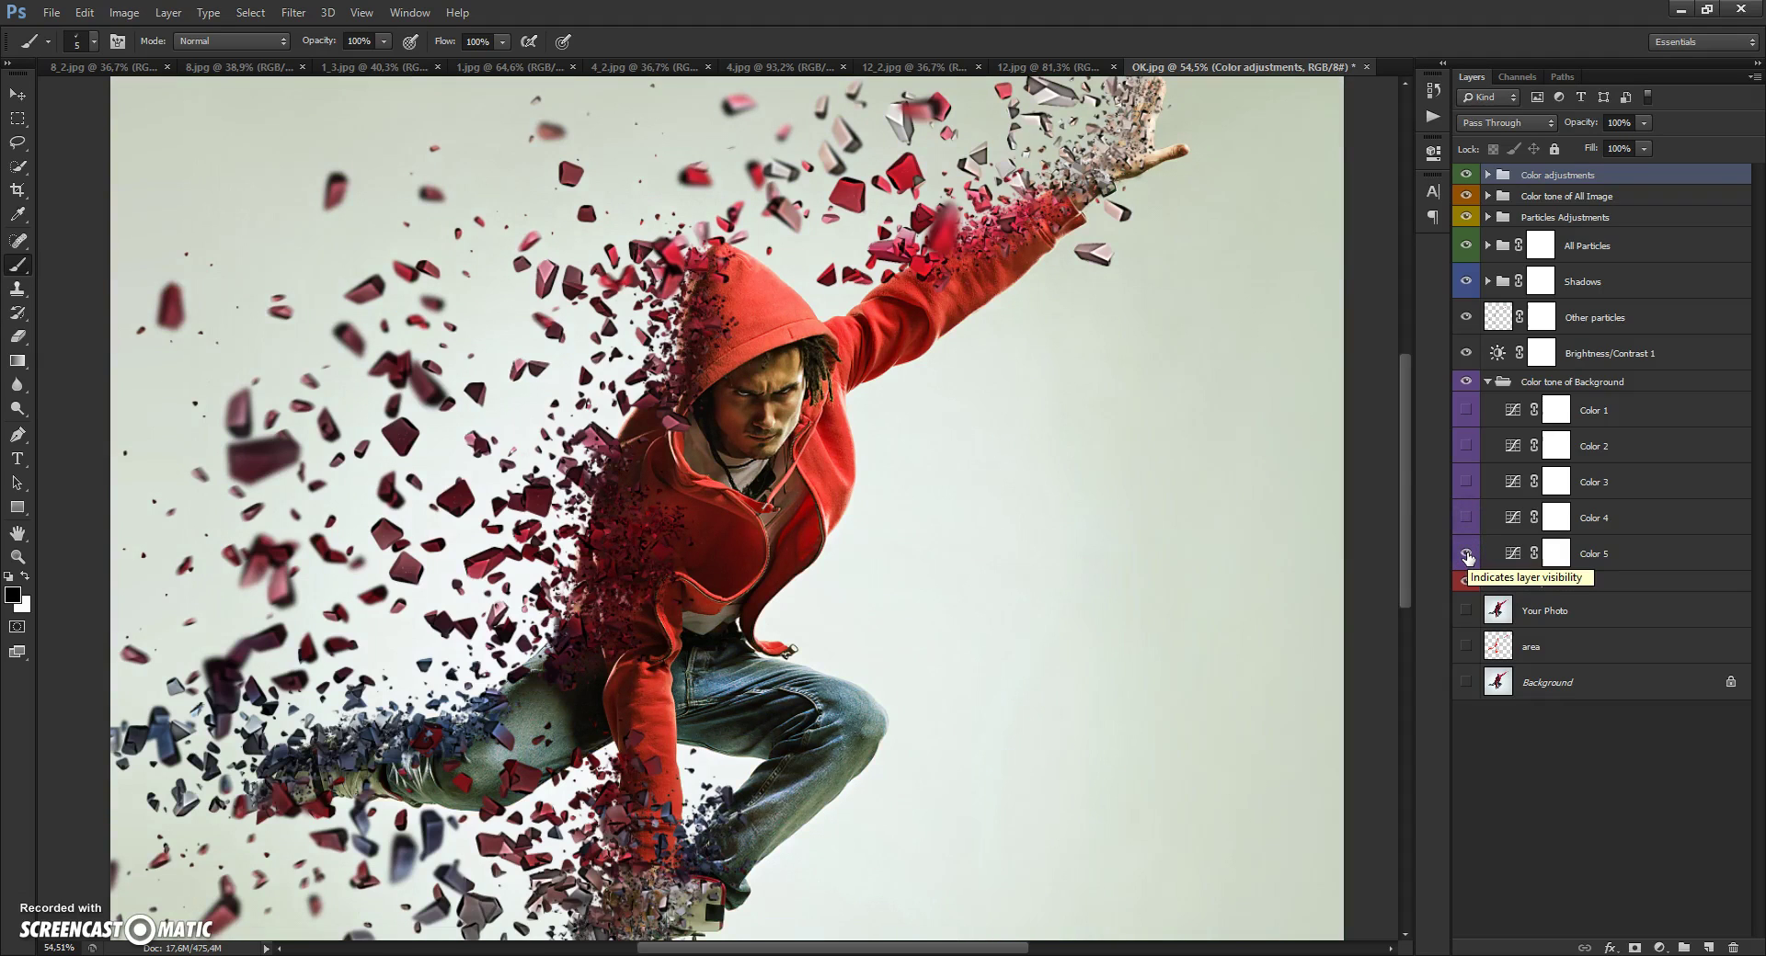
left_click(1466, 553)
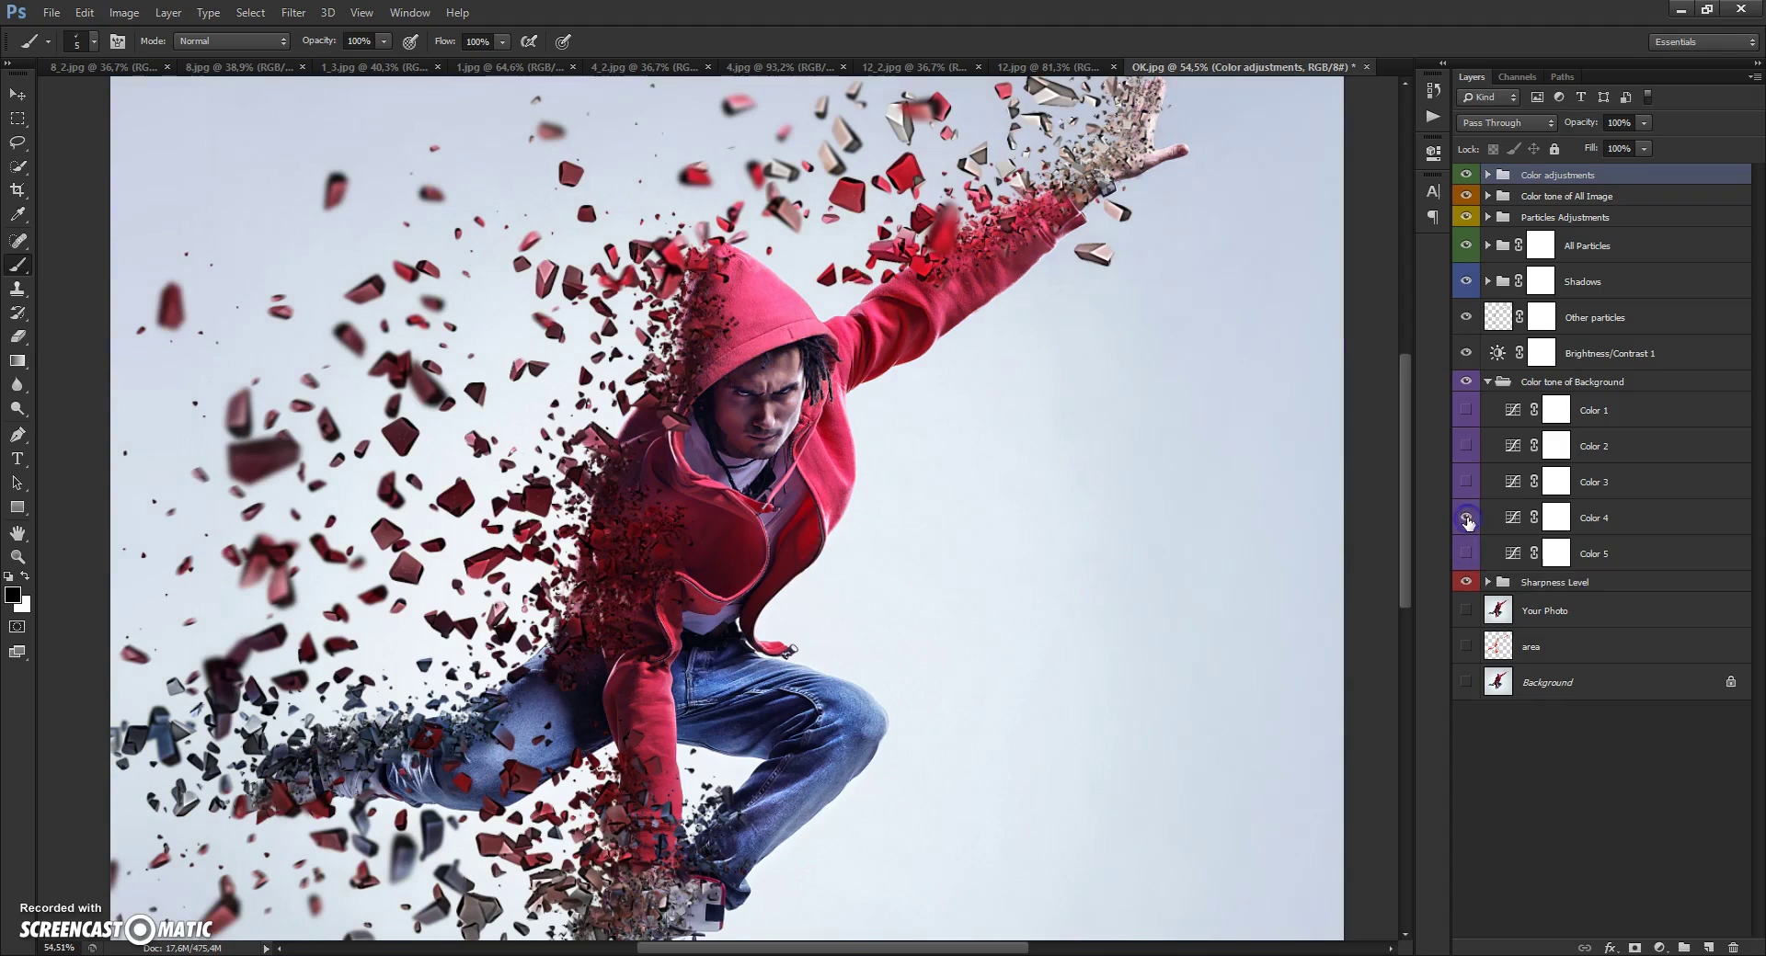
left_click(1486, 381)
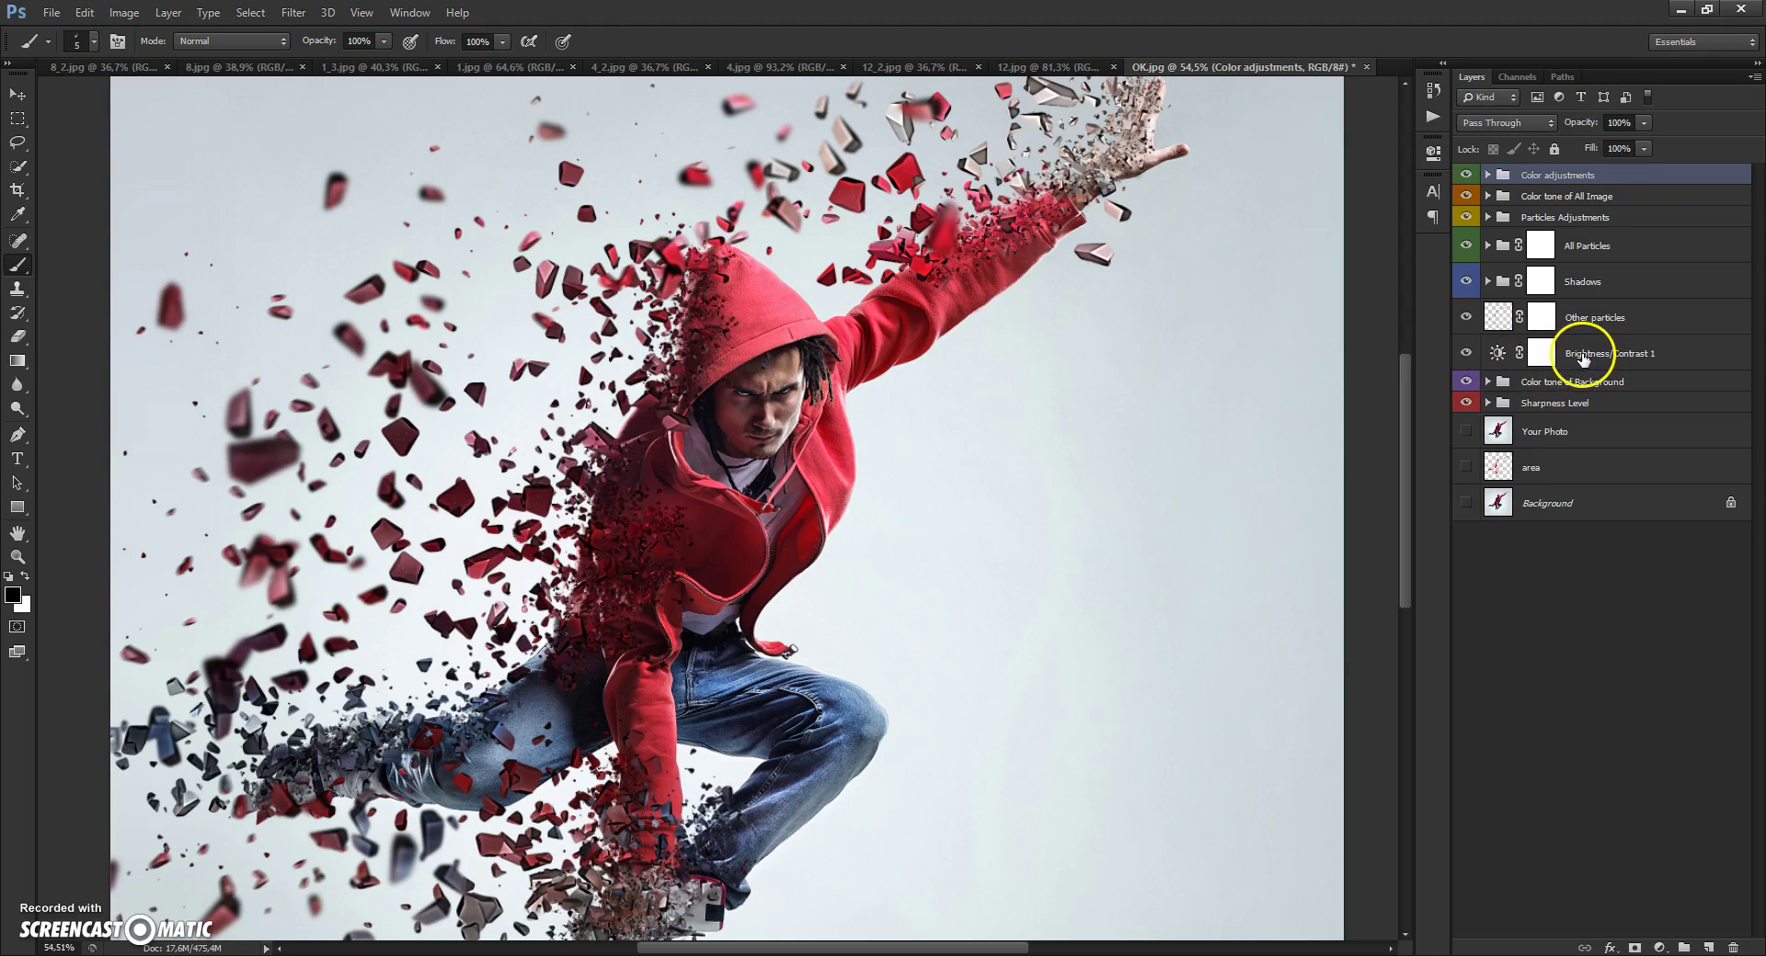
Lower Brightness/Contrast 1 to Brightness -6, keeping Contrast at 10.
left_click(1498, 355)
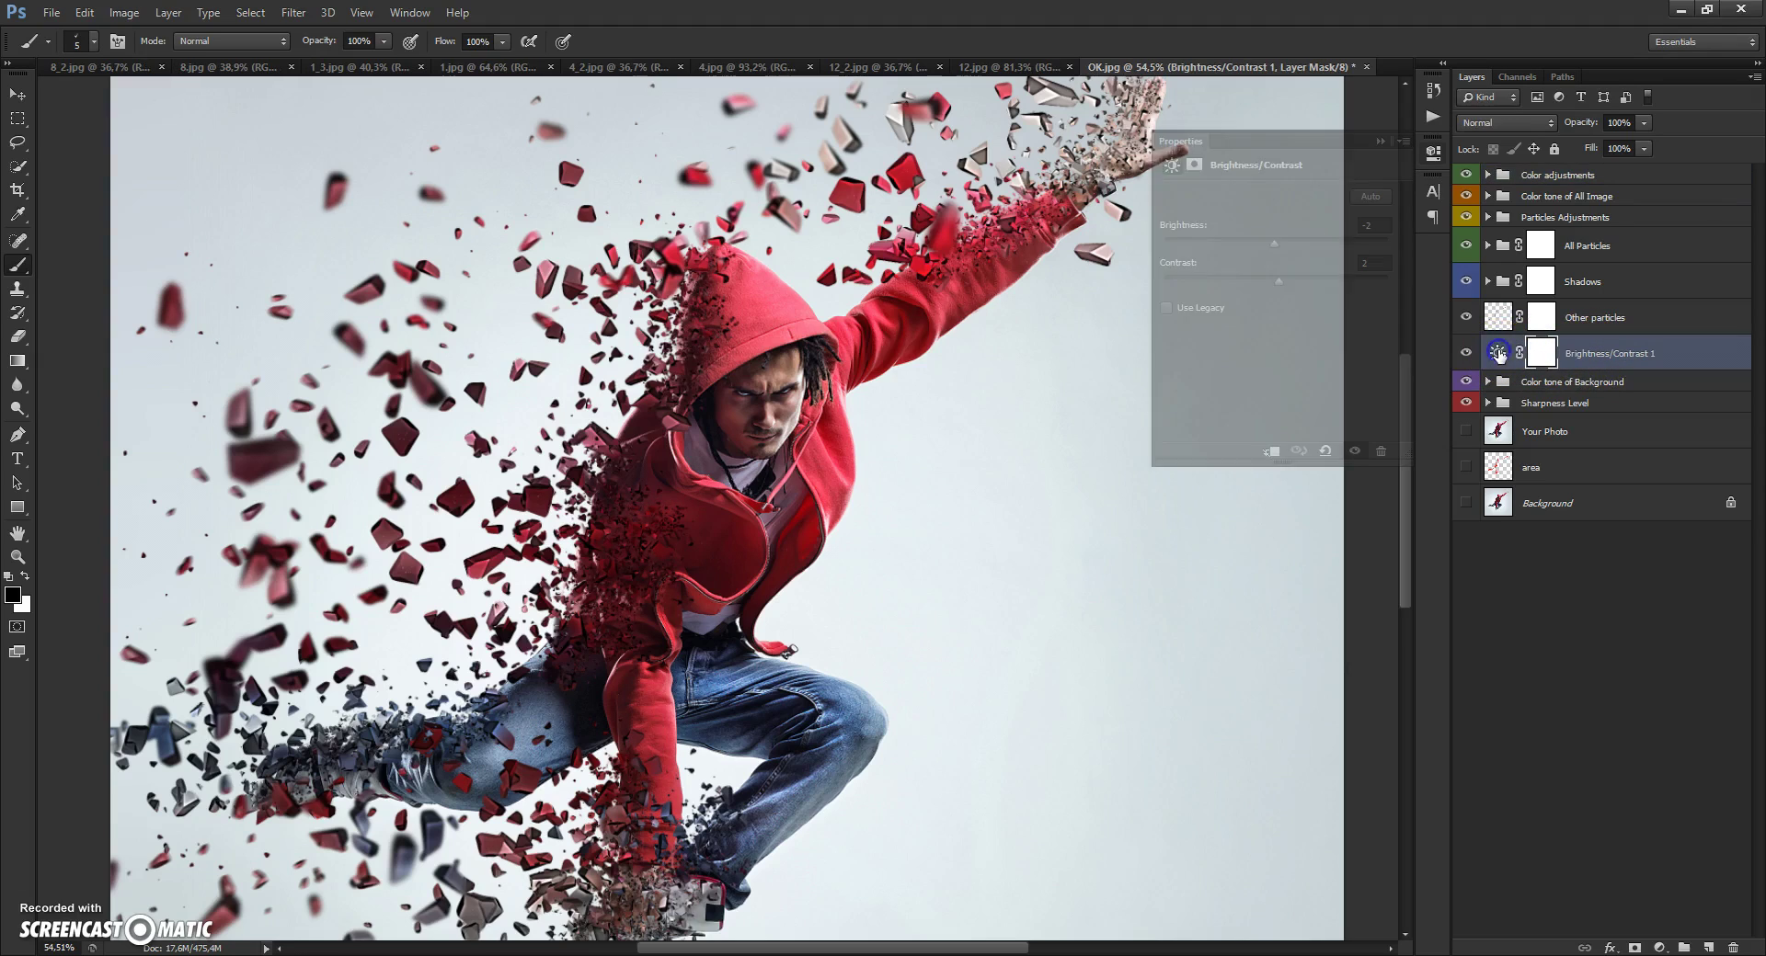
left_click_drag(1272, 246, 1318, 285)
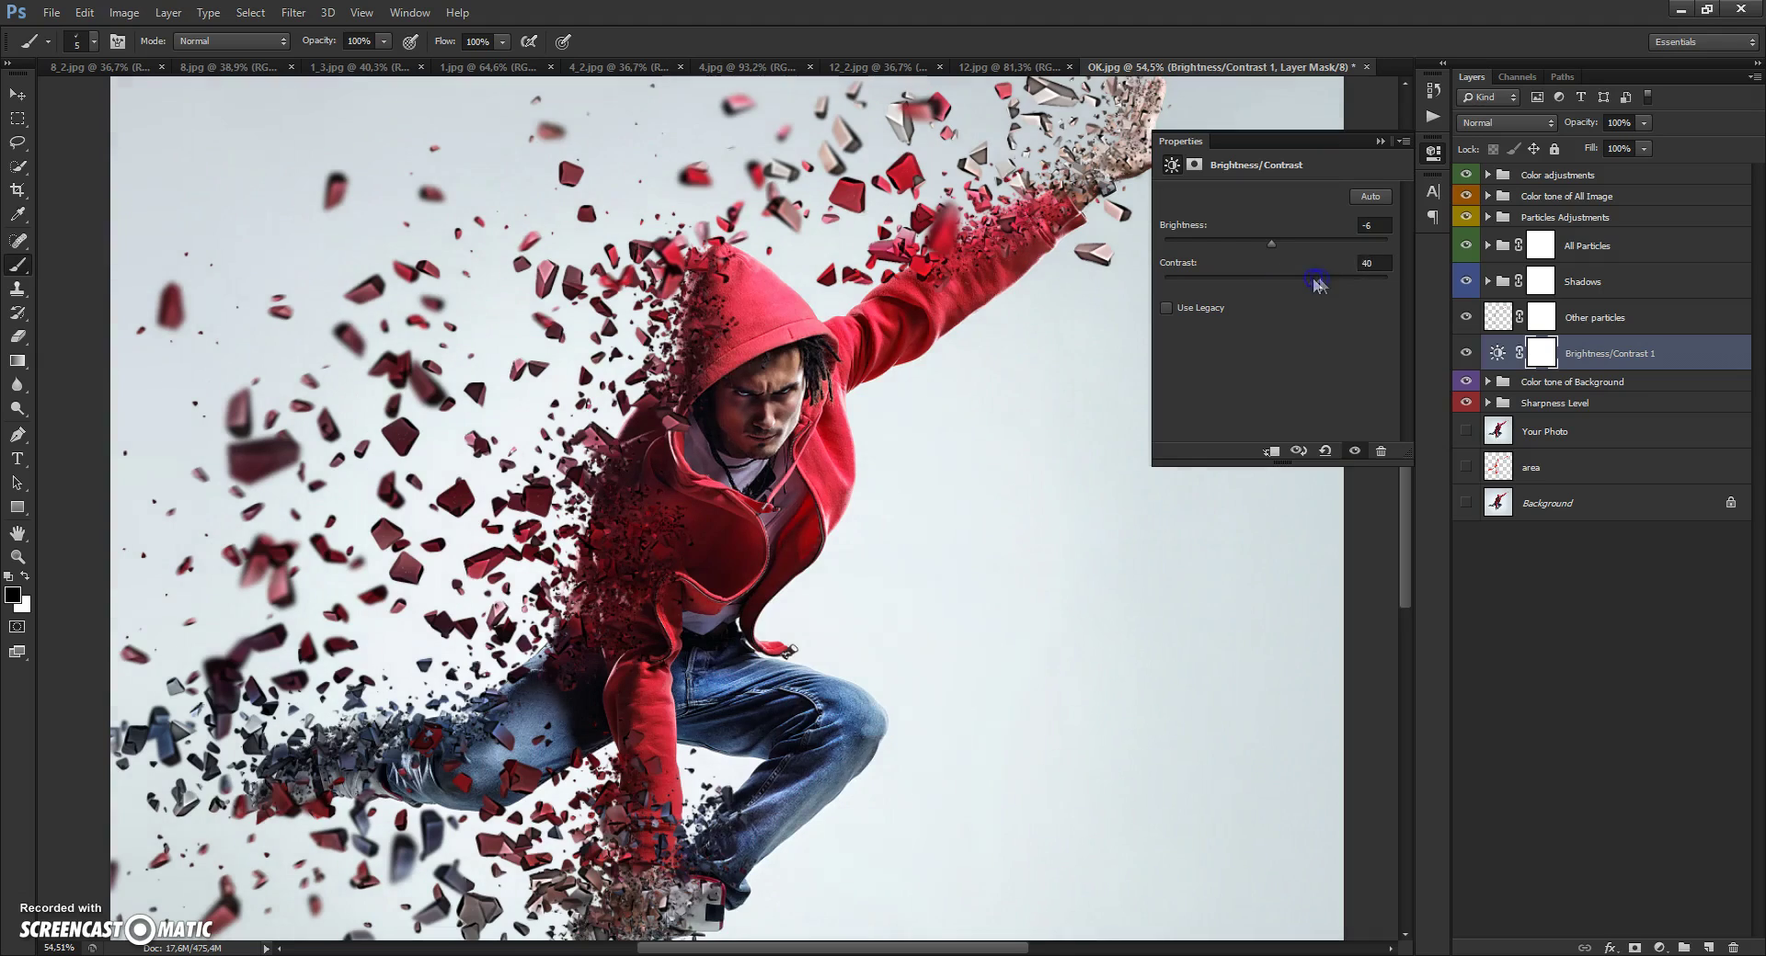
left_click(1378, 141)
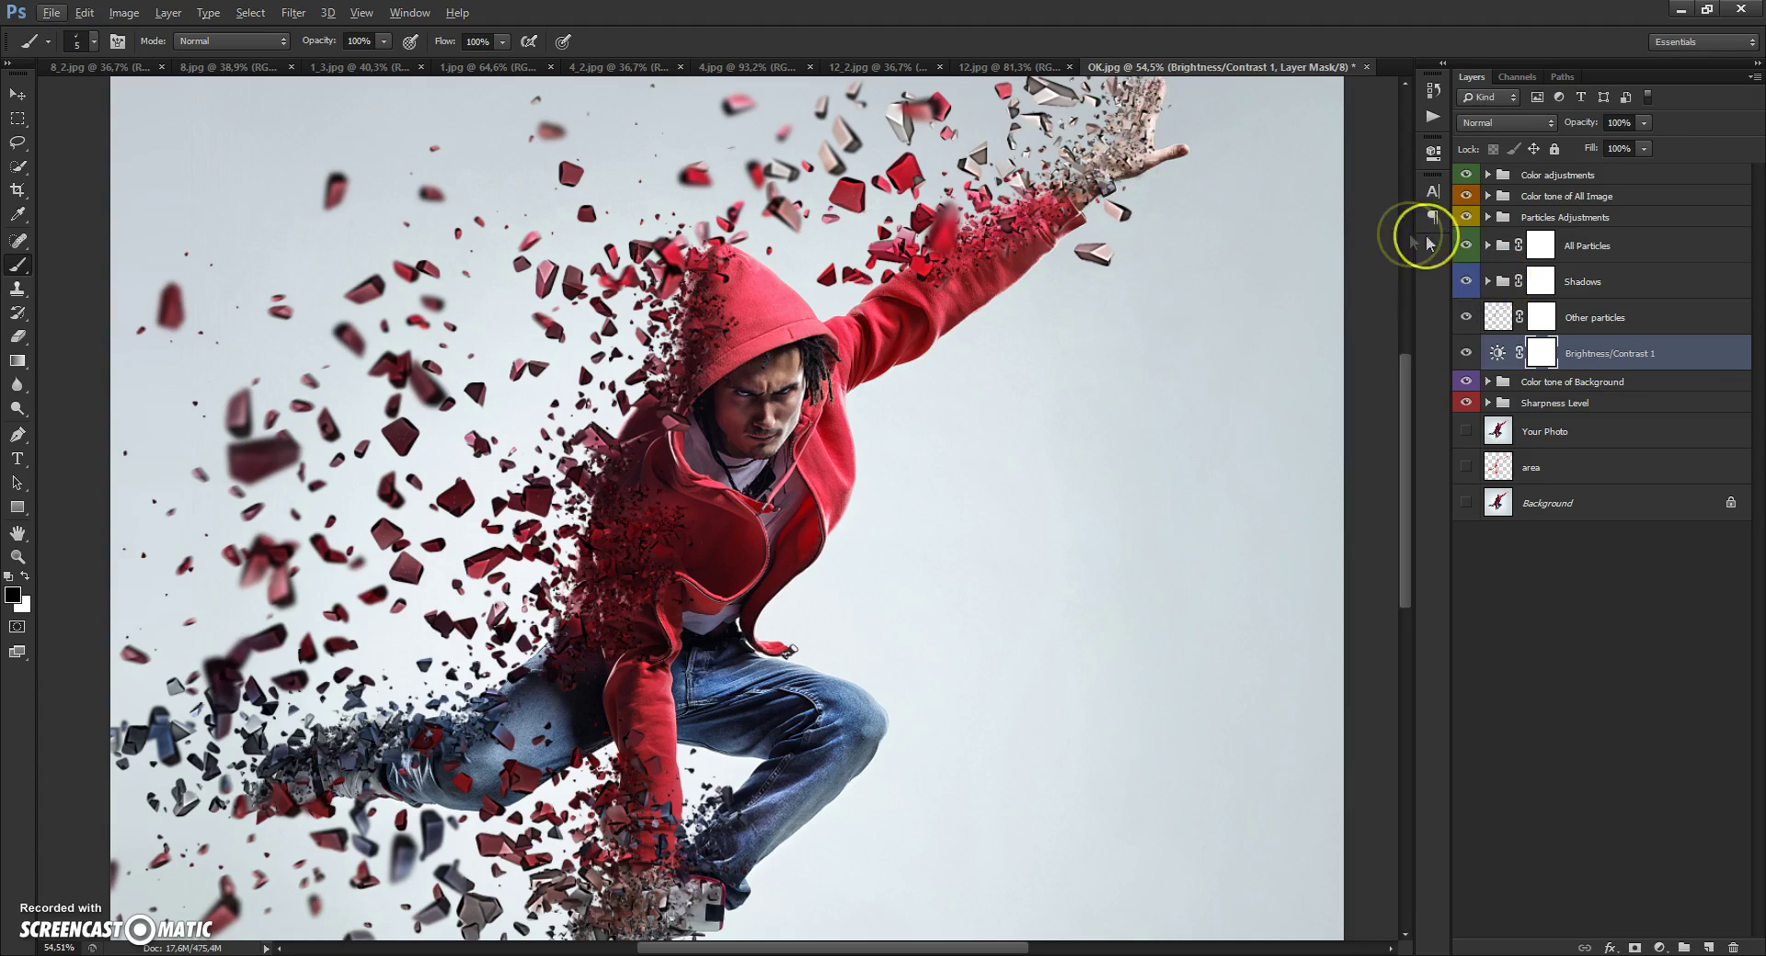
Select the Shadows group and zoom in on the raised arm to judge the shadows.
scroll(1058, 152, "up", 3)
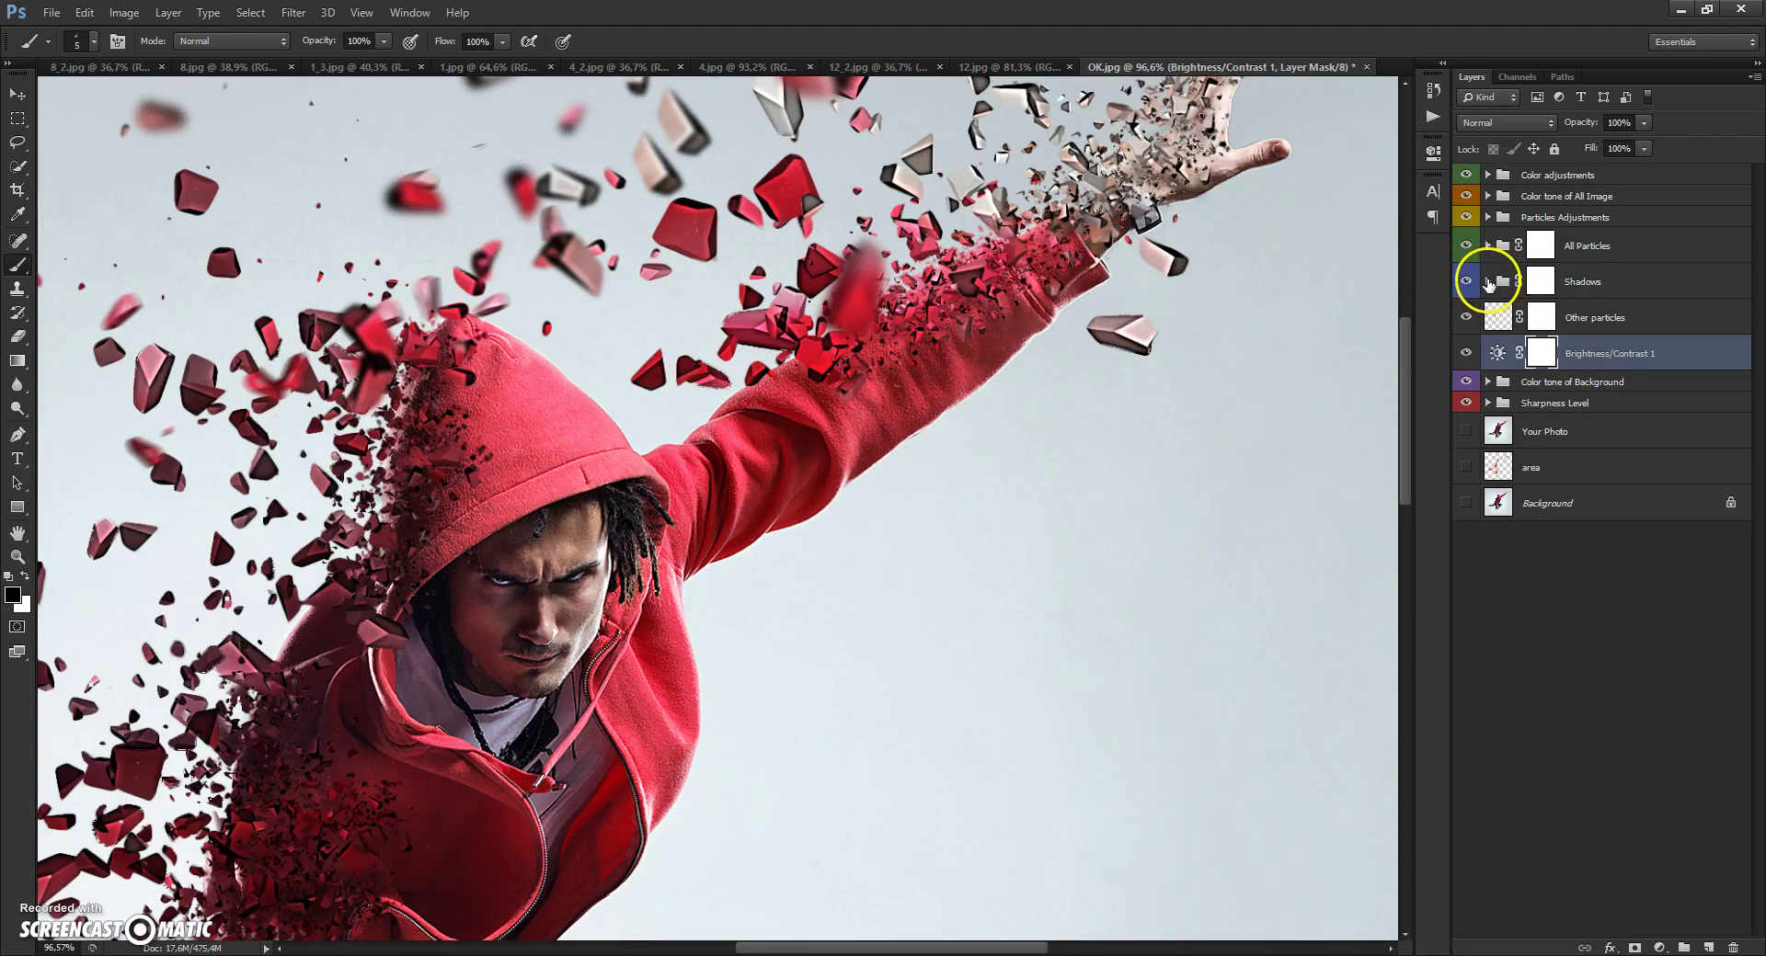
left_click(1489, 282)
left_click(1504, 281)
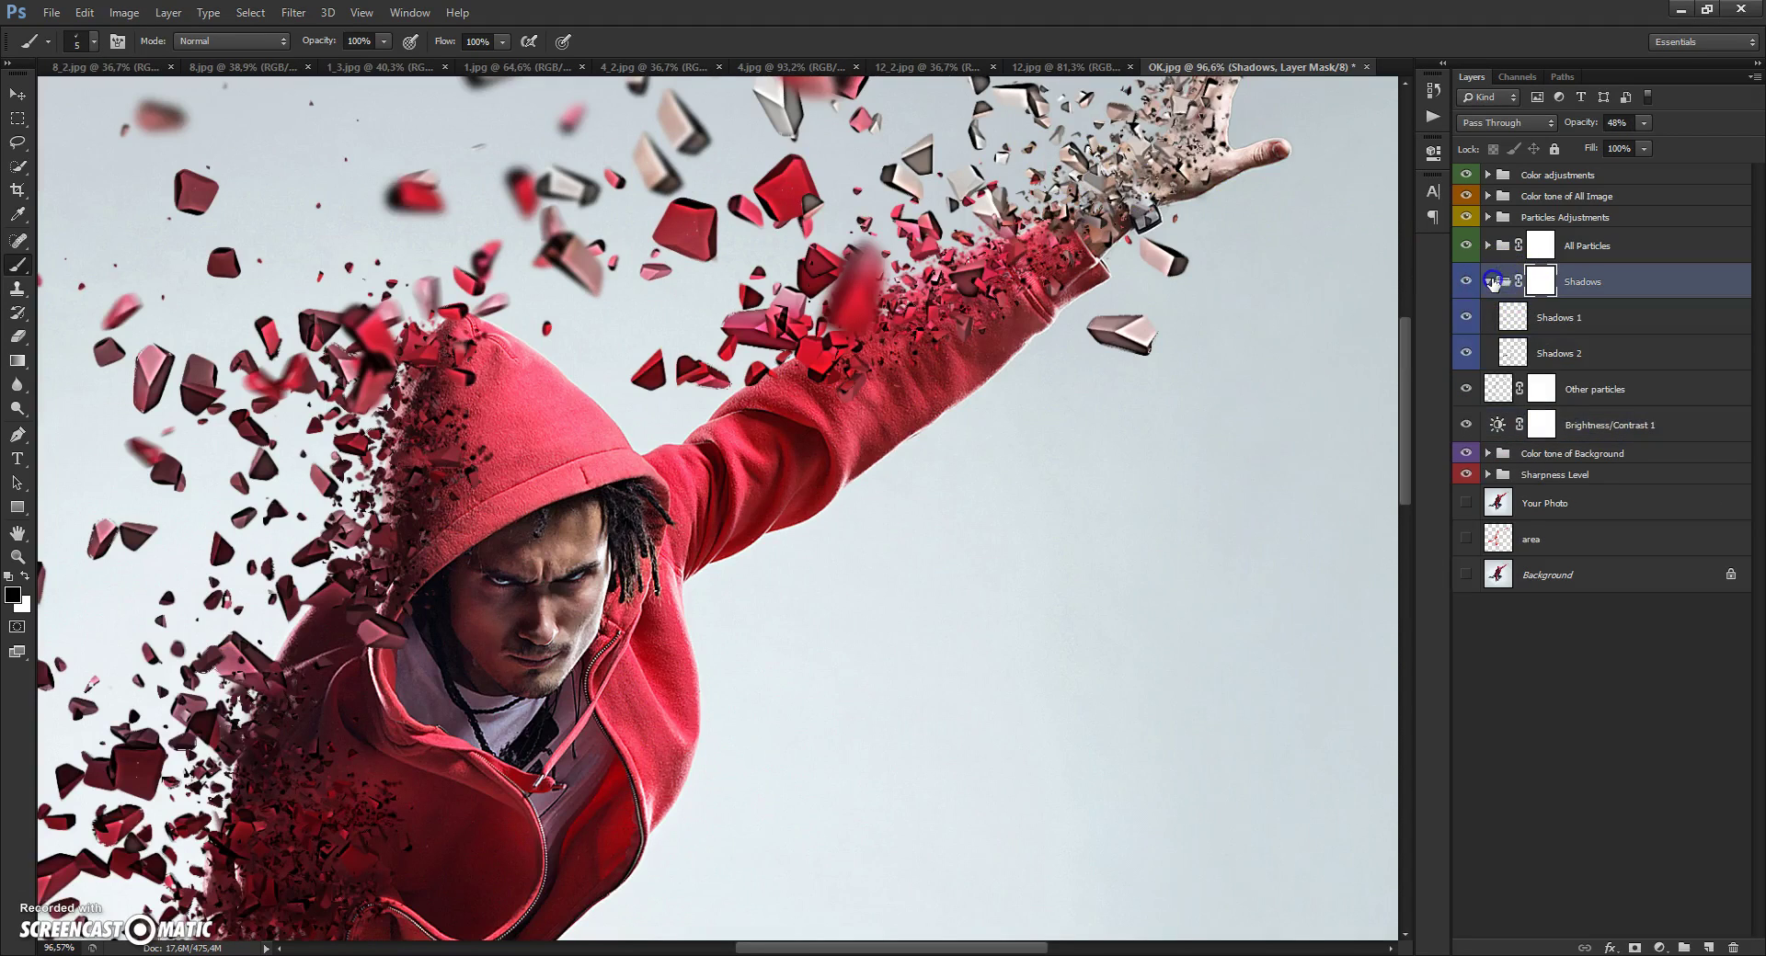
left_click(1488, 282)
scroll(1048, 213, "up", 3)
scroll(1048, 214, "up", 2)
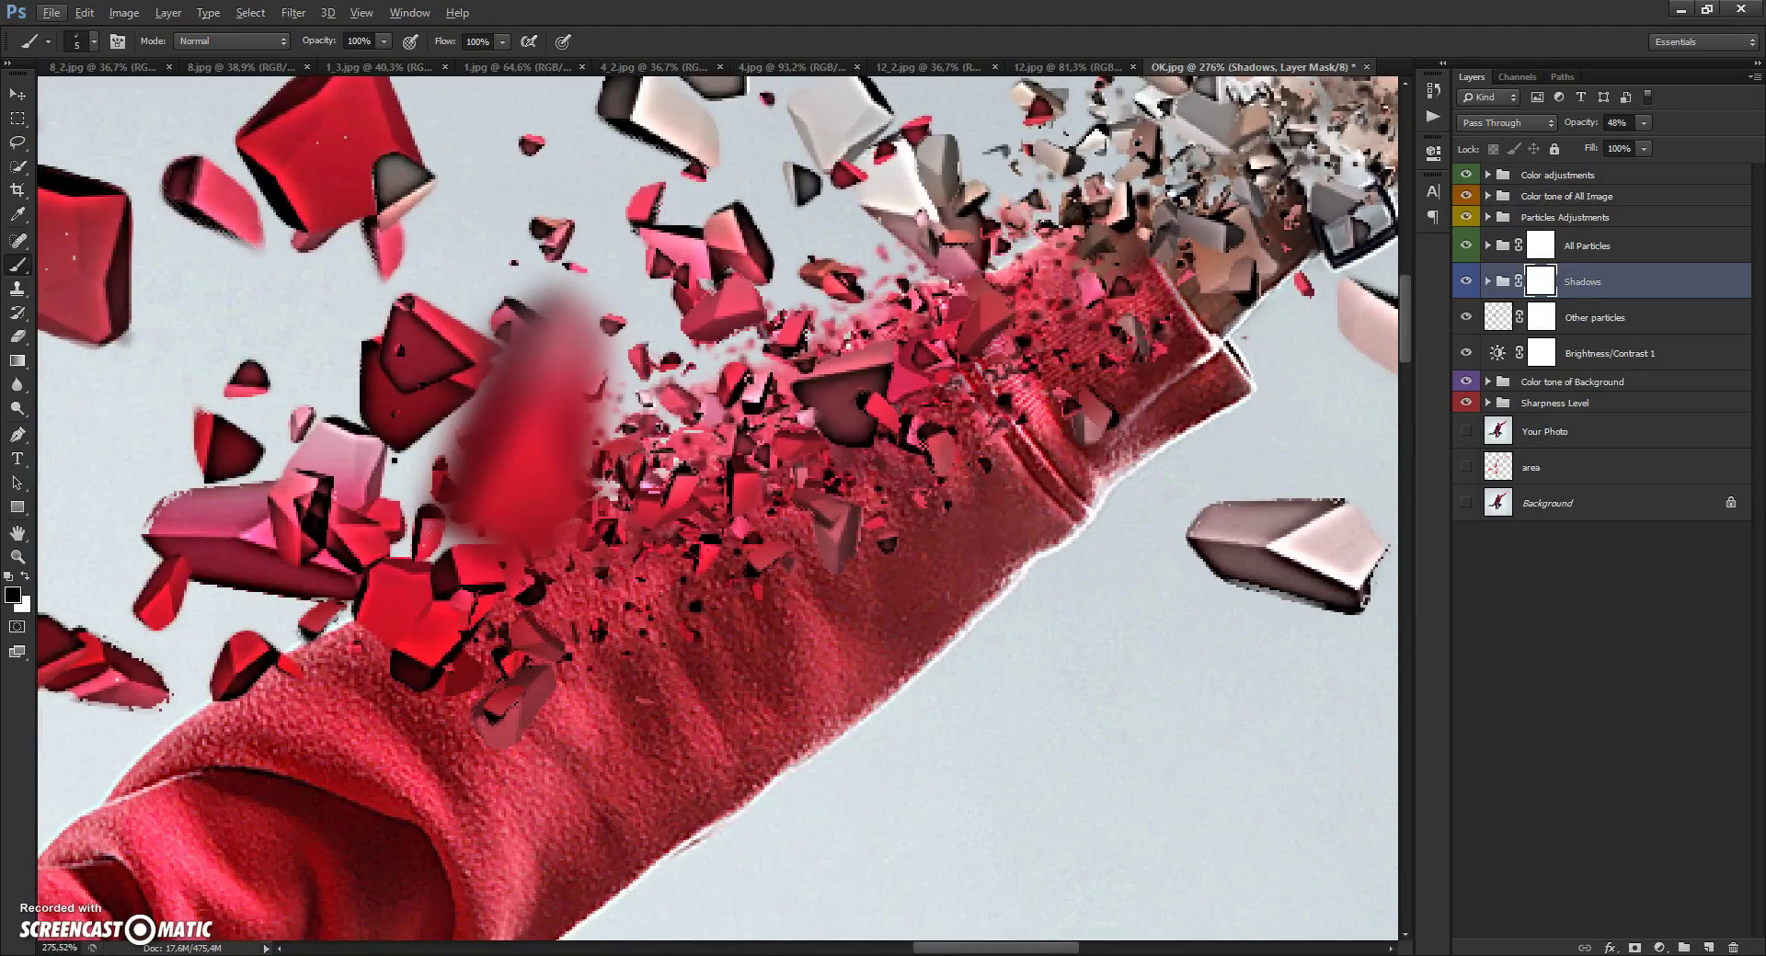
scroll(1034, 343, "down", 3)
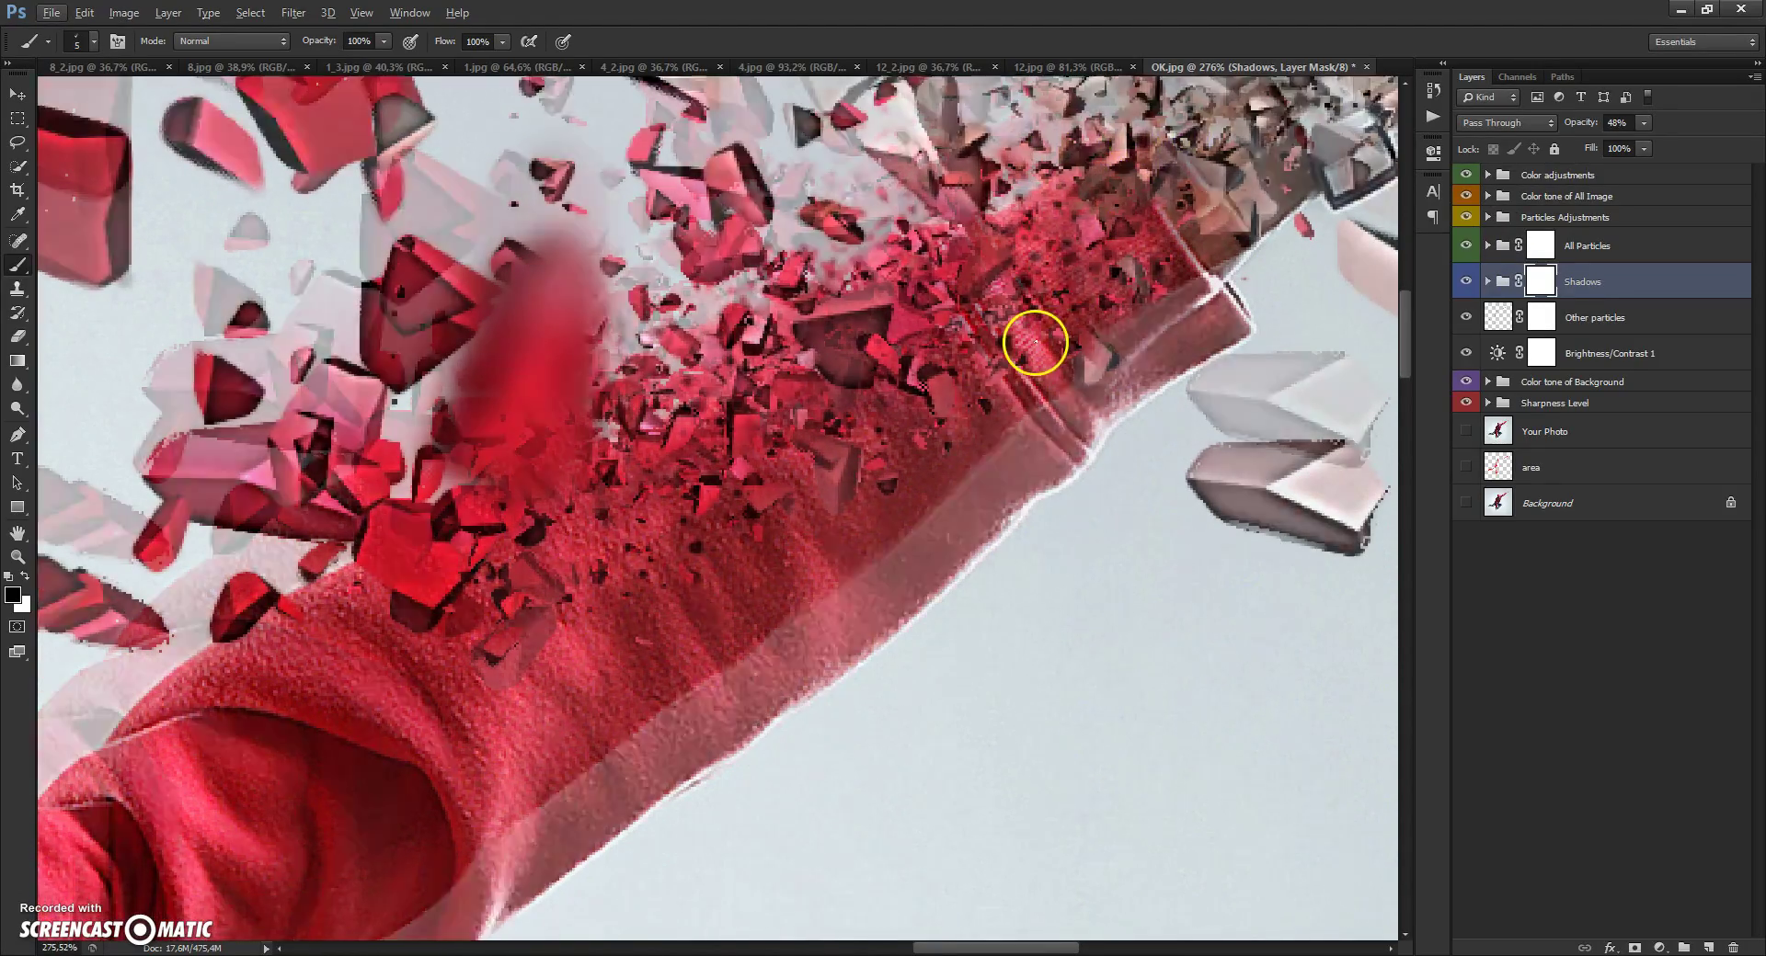
key("h")
left_click_drag(1034, 343, 1064, 288)
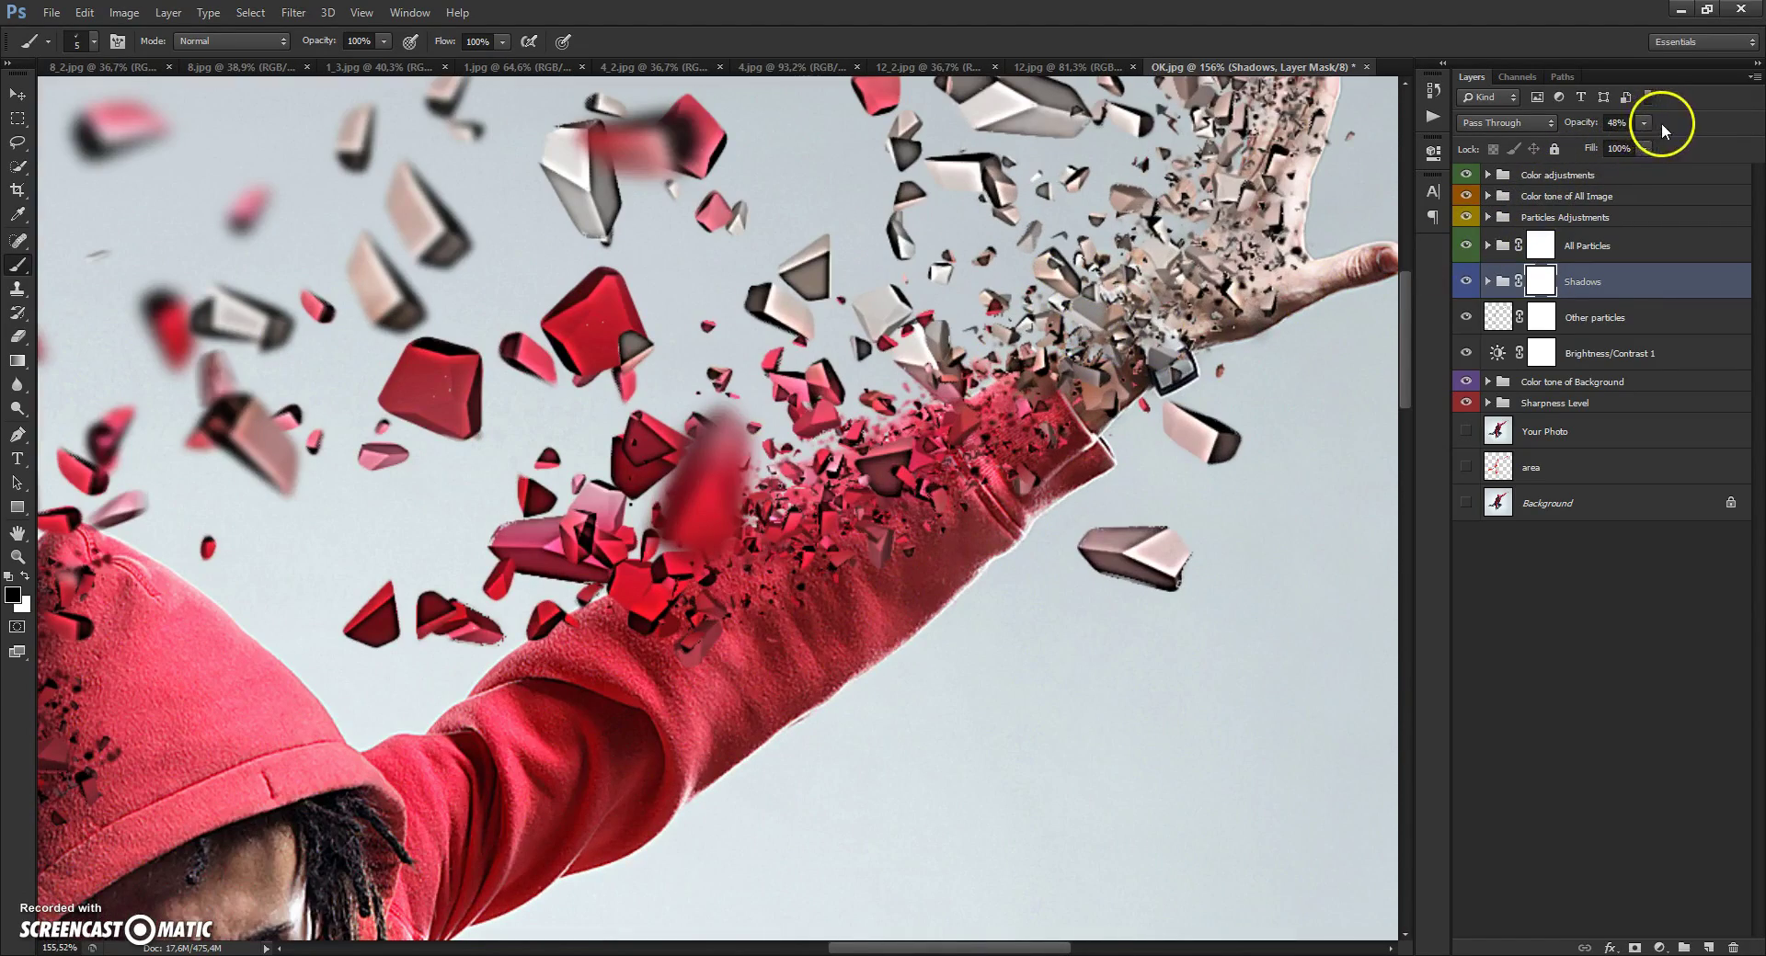
Raise the Shadows group's opacity from 48% to 57%.
left_click(1503, 284)
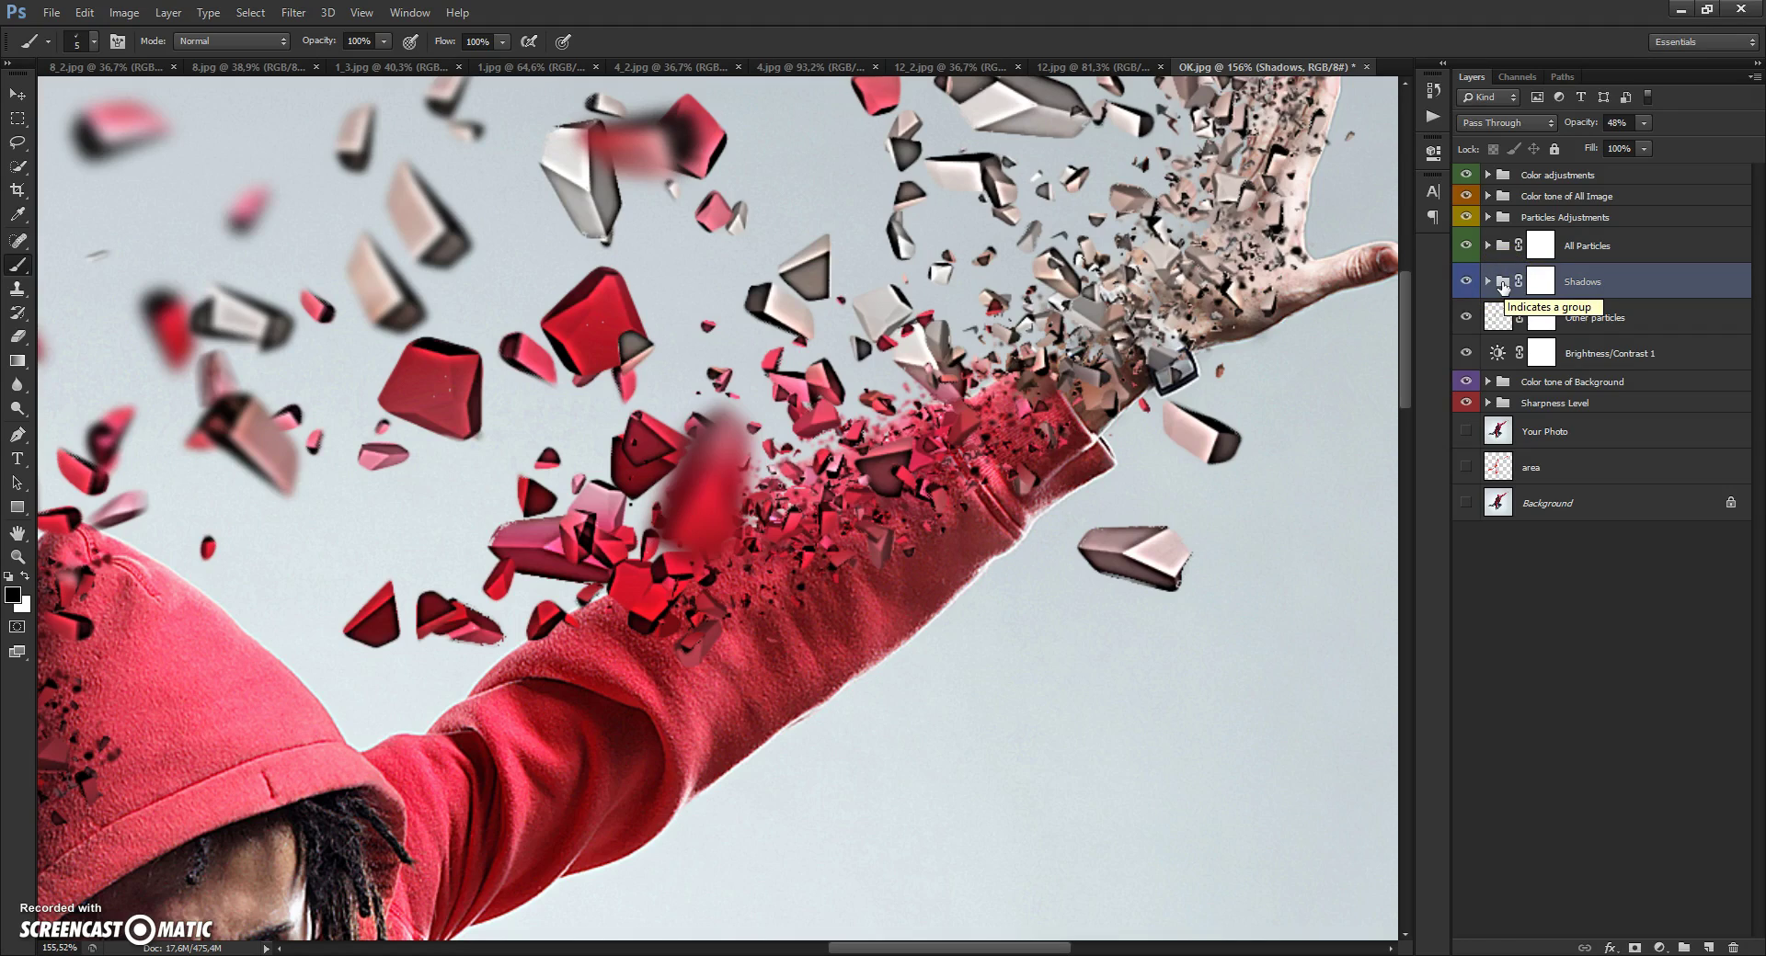
left_click(1643, 122)
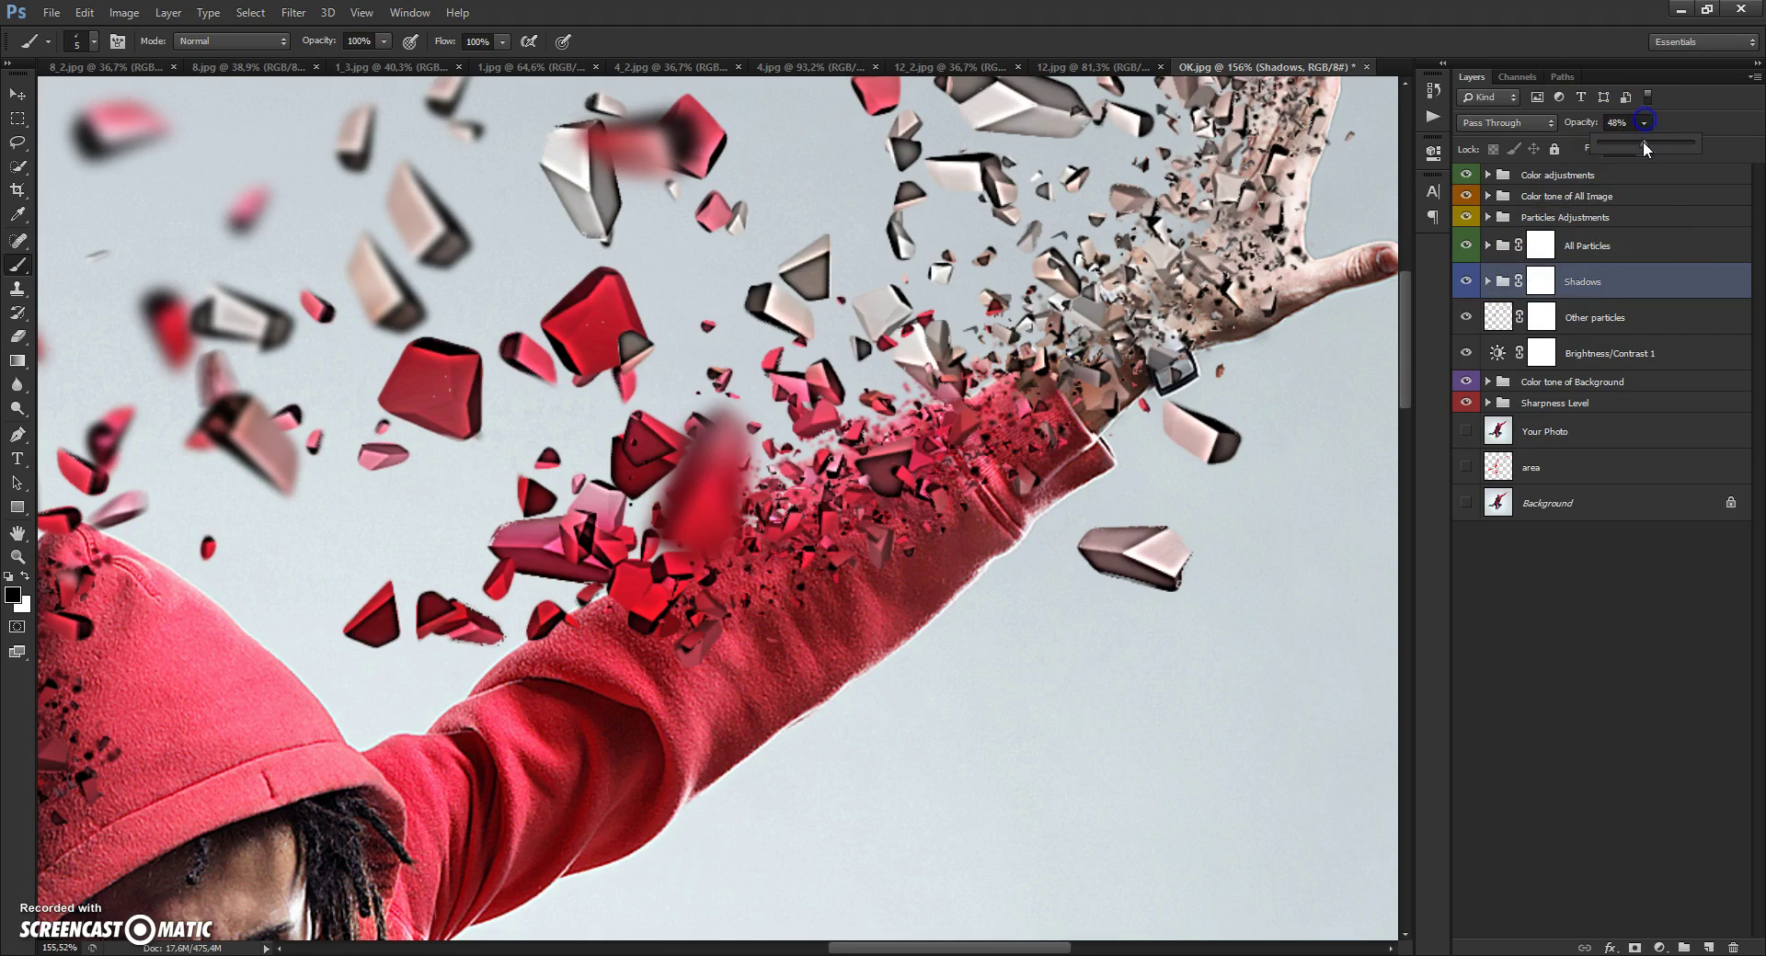
left_click_drag(1694, 147, 1540, 166)
left_click_drag(1651, 161, 1653, 162)
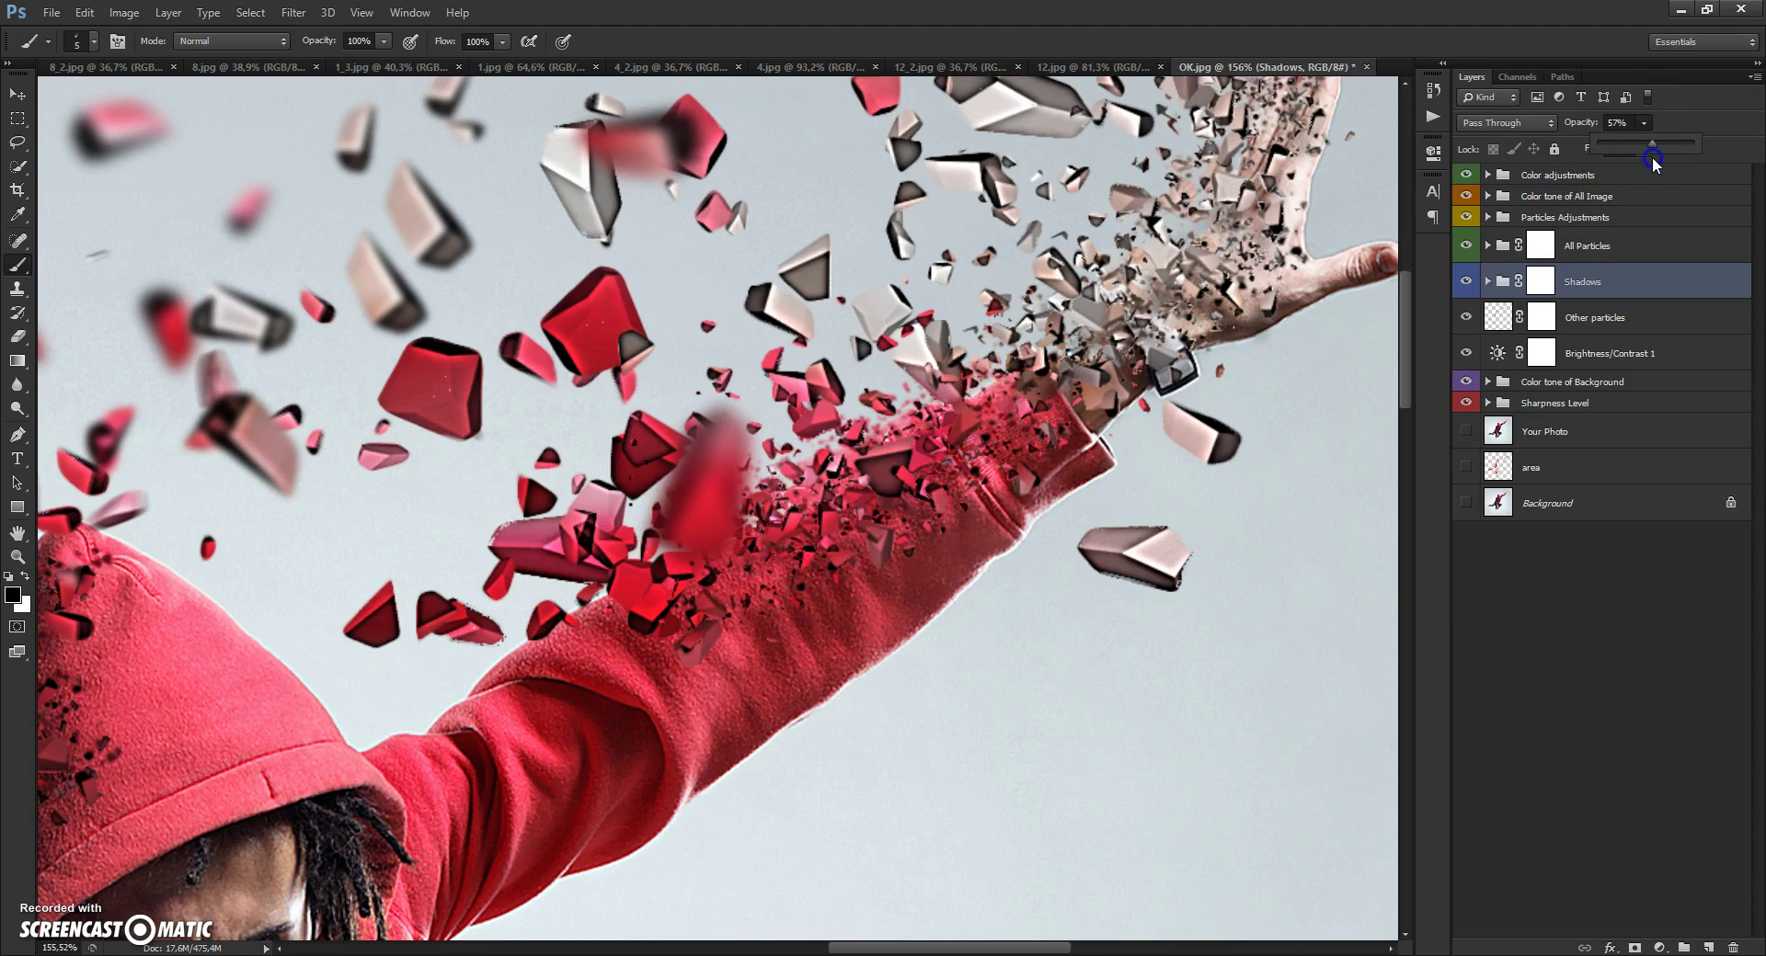
left_click(1498, 270)
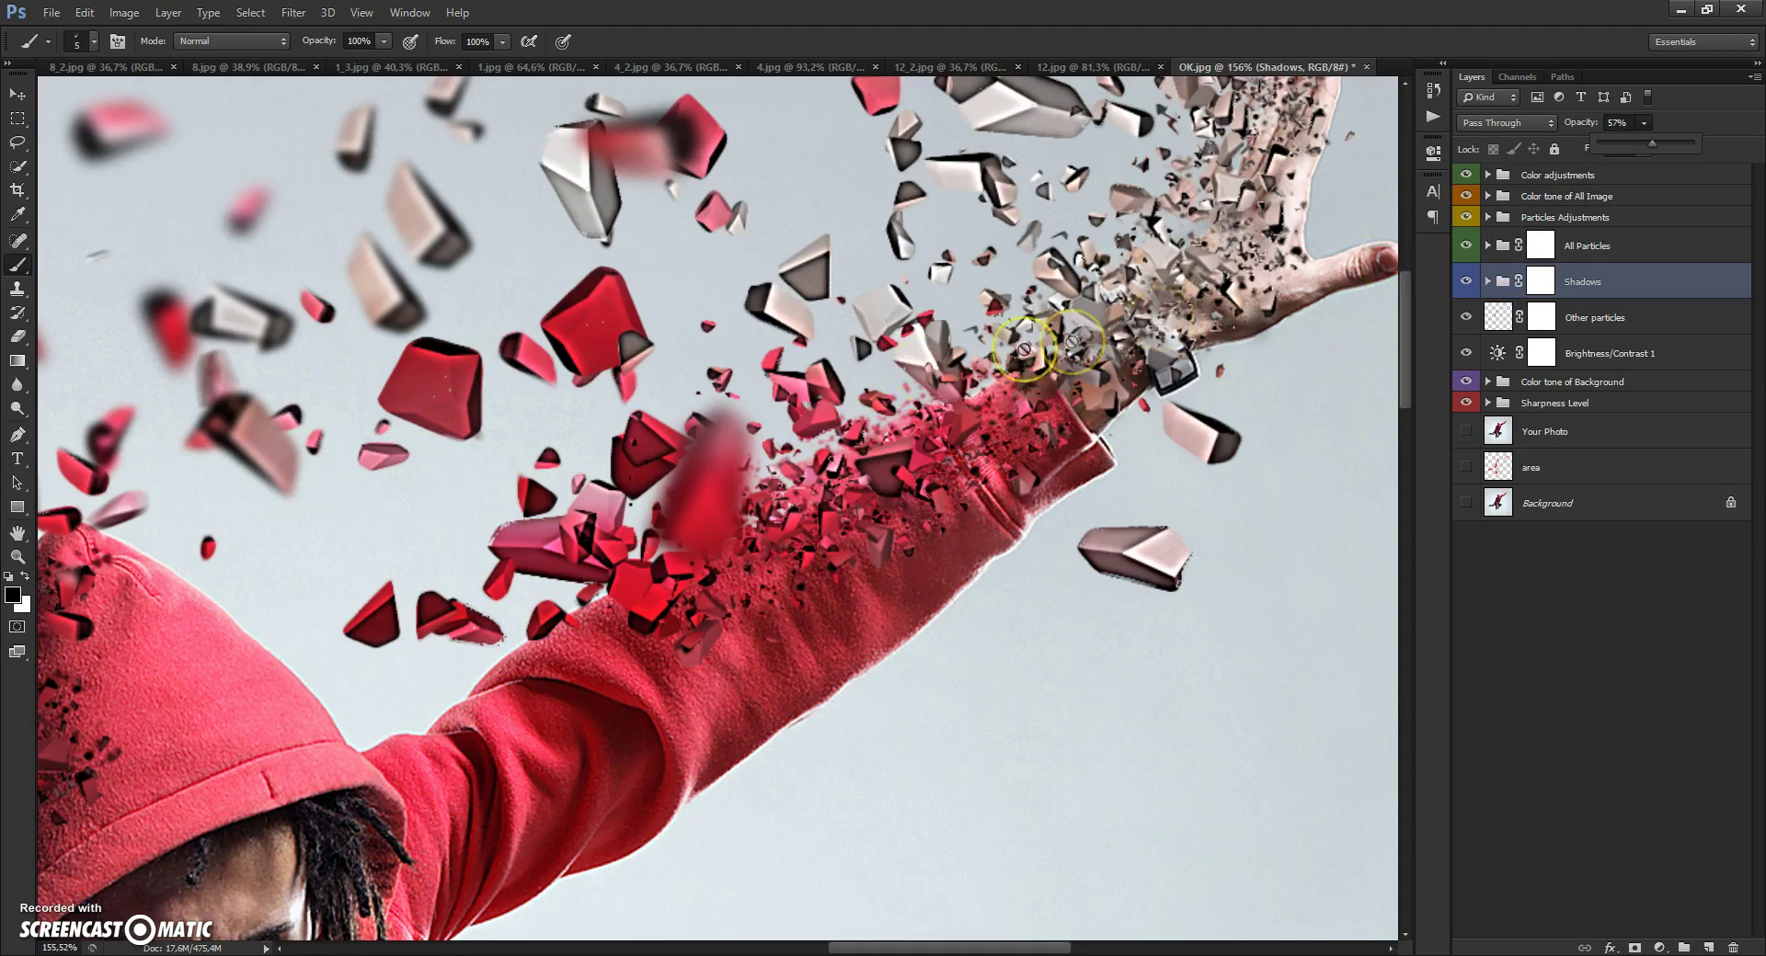
scroll(861, 391, "down", 5)
scroll(827, 377, "down", 5)
scroll(710, 327, "up", 5)
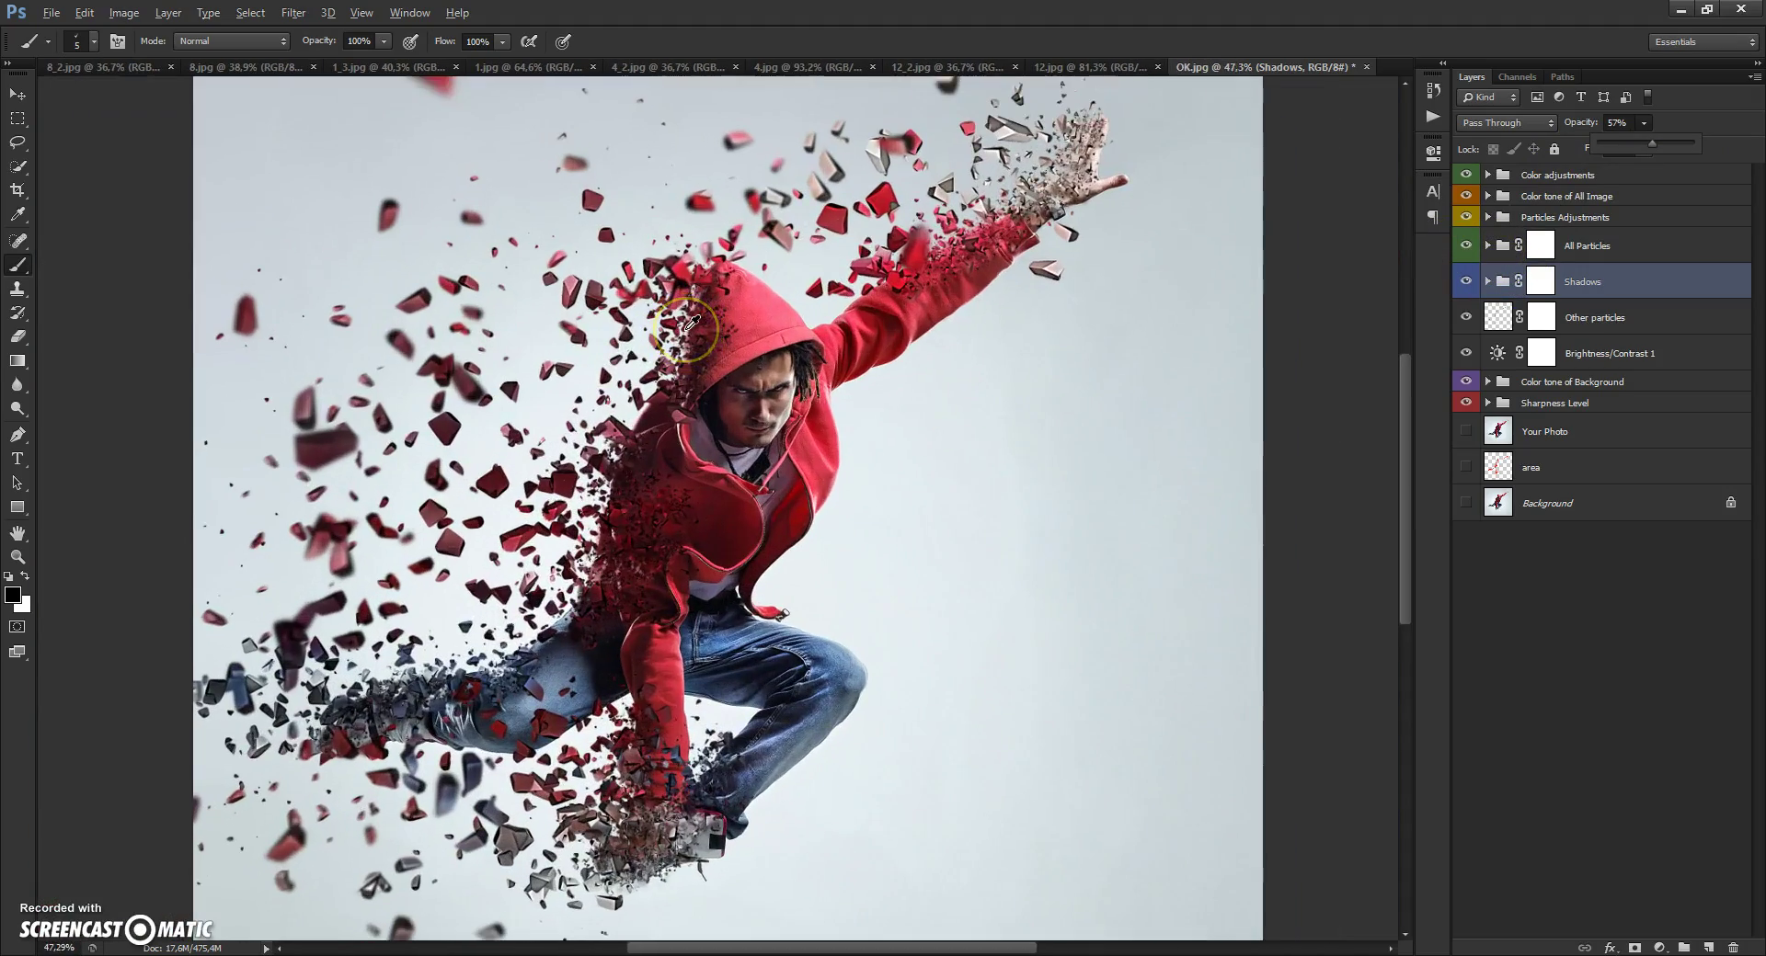
scroll(692, 322, "down", 1)
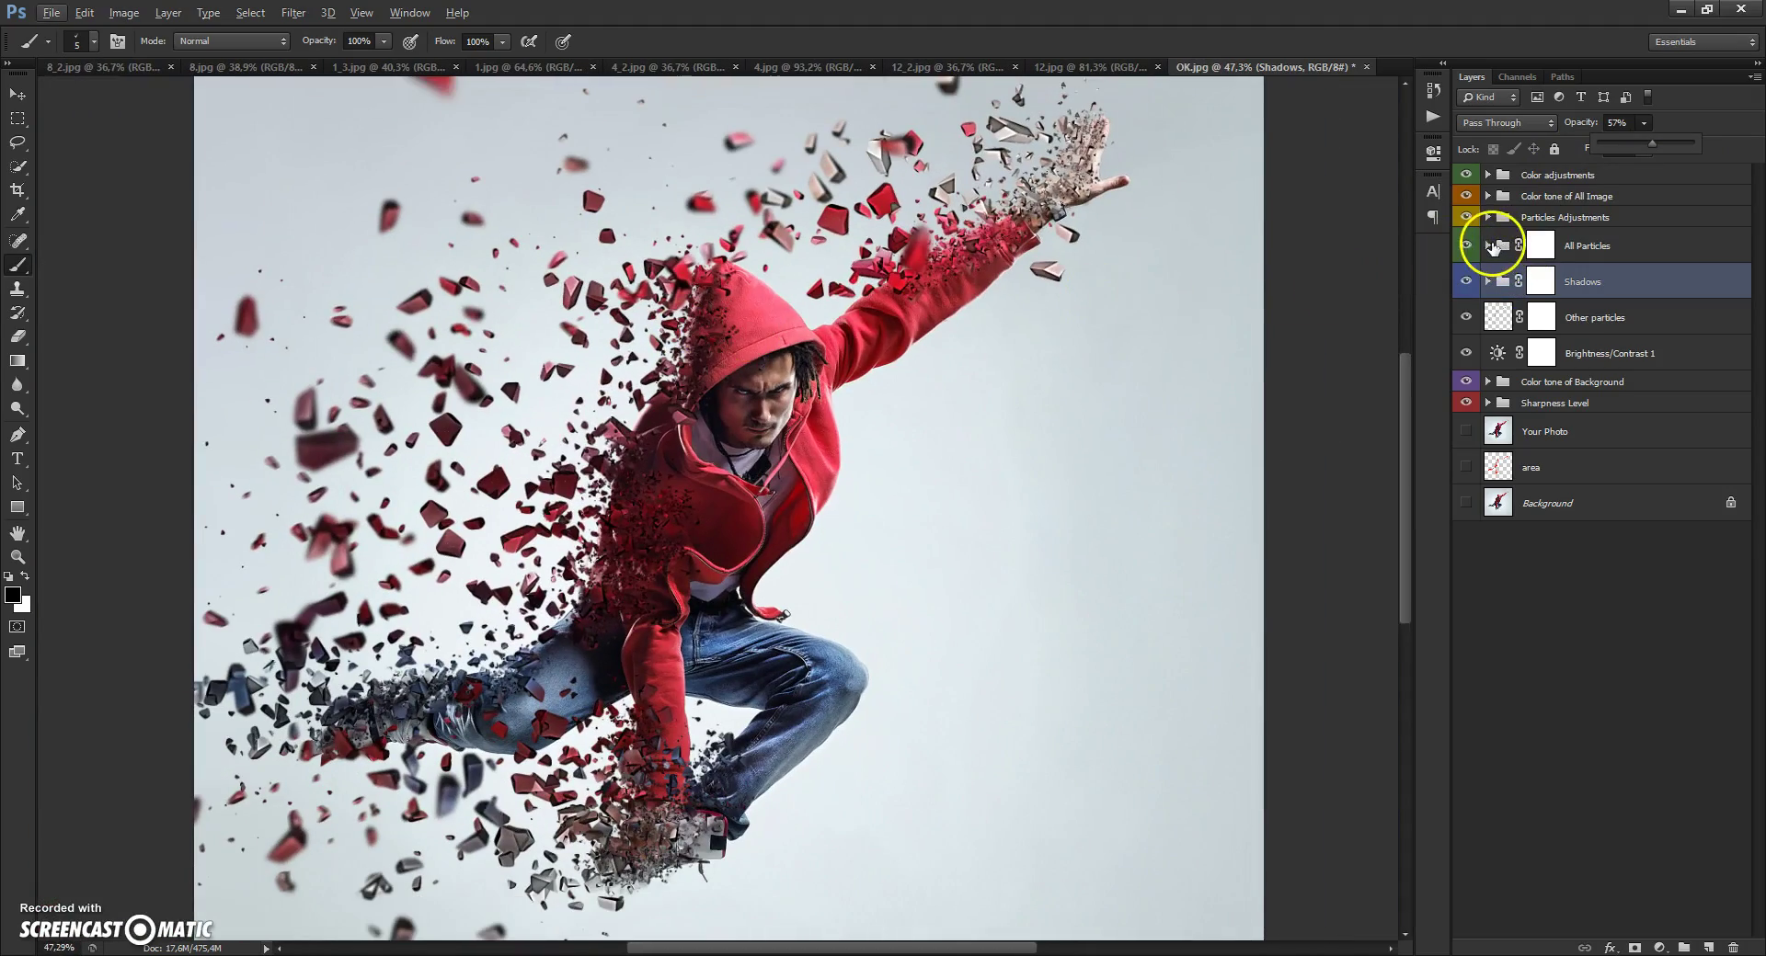
left_click(1488, 246)
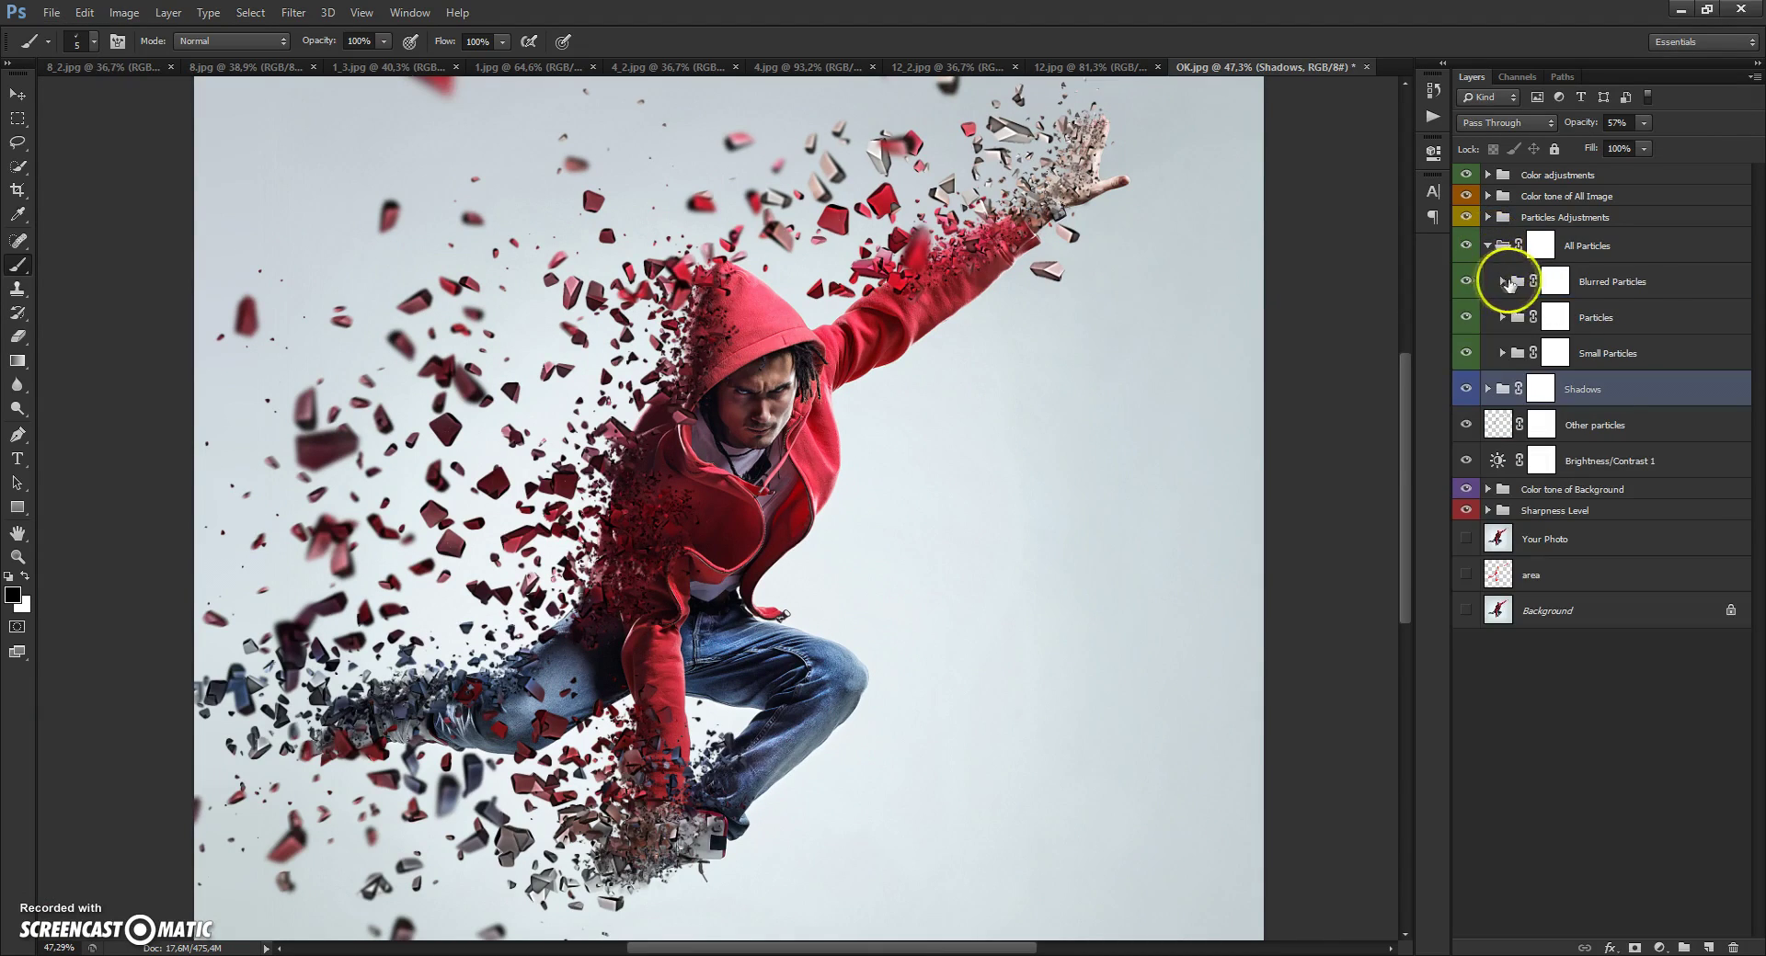
left_click(1638, 286)
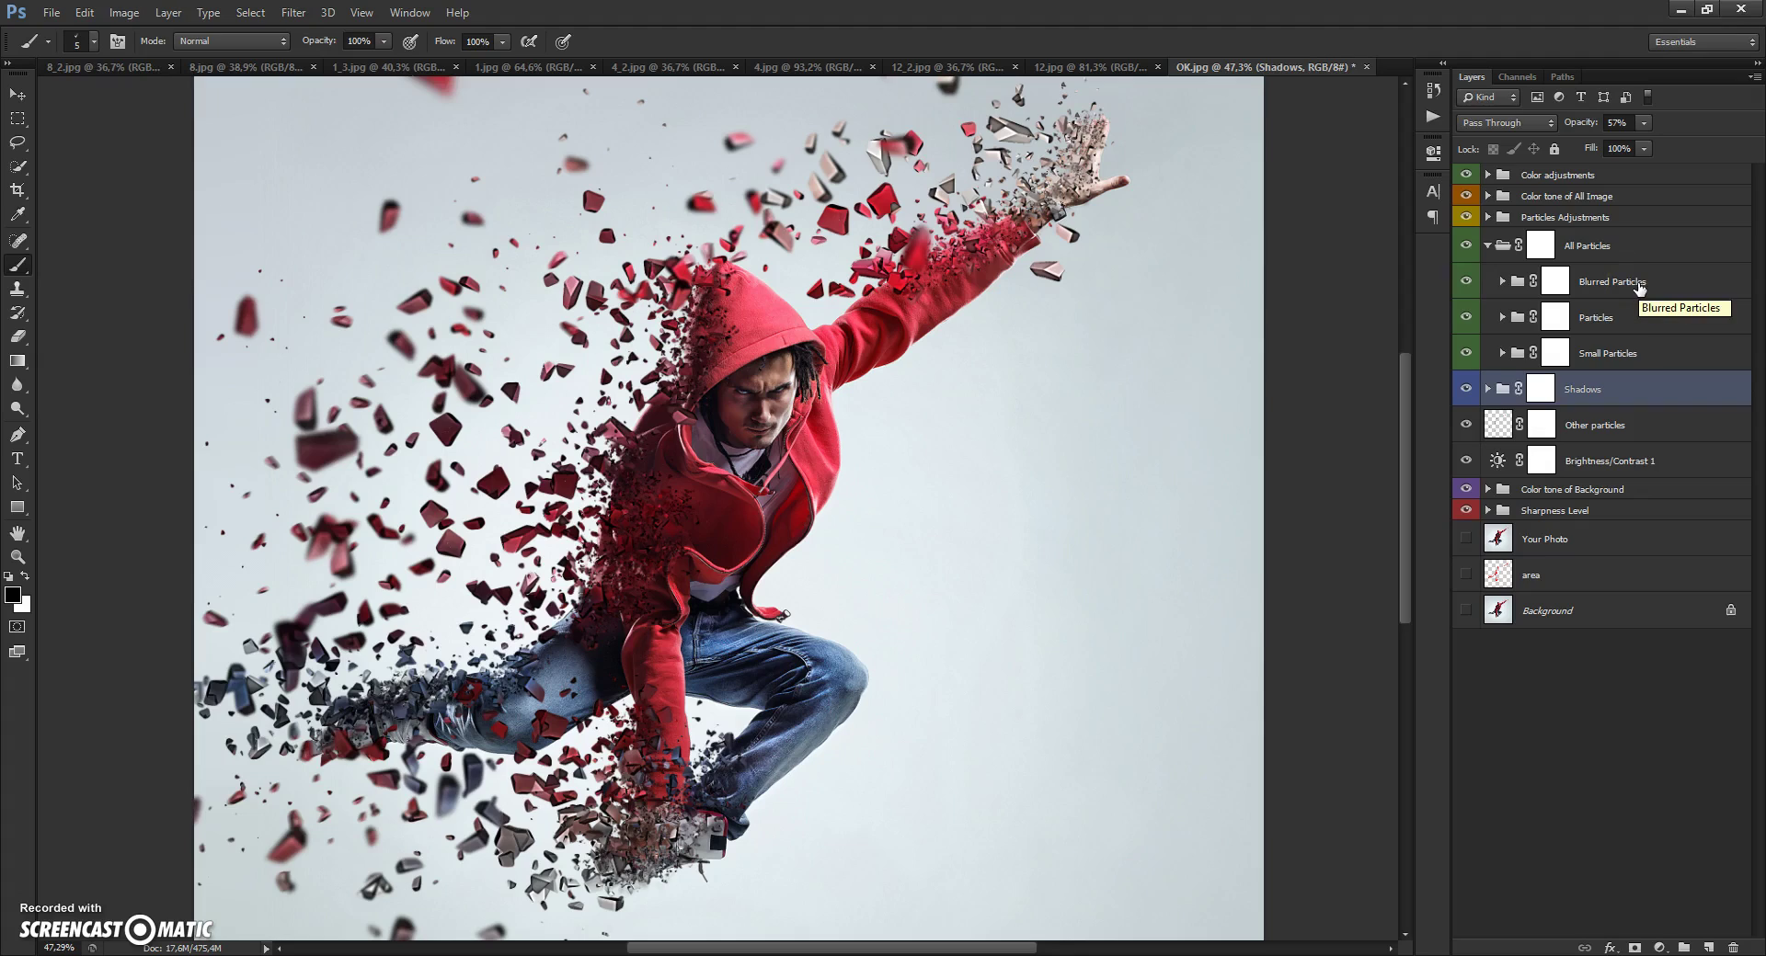
left_click_drag(1637, 286, 1647, 362)
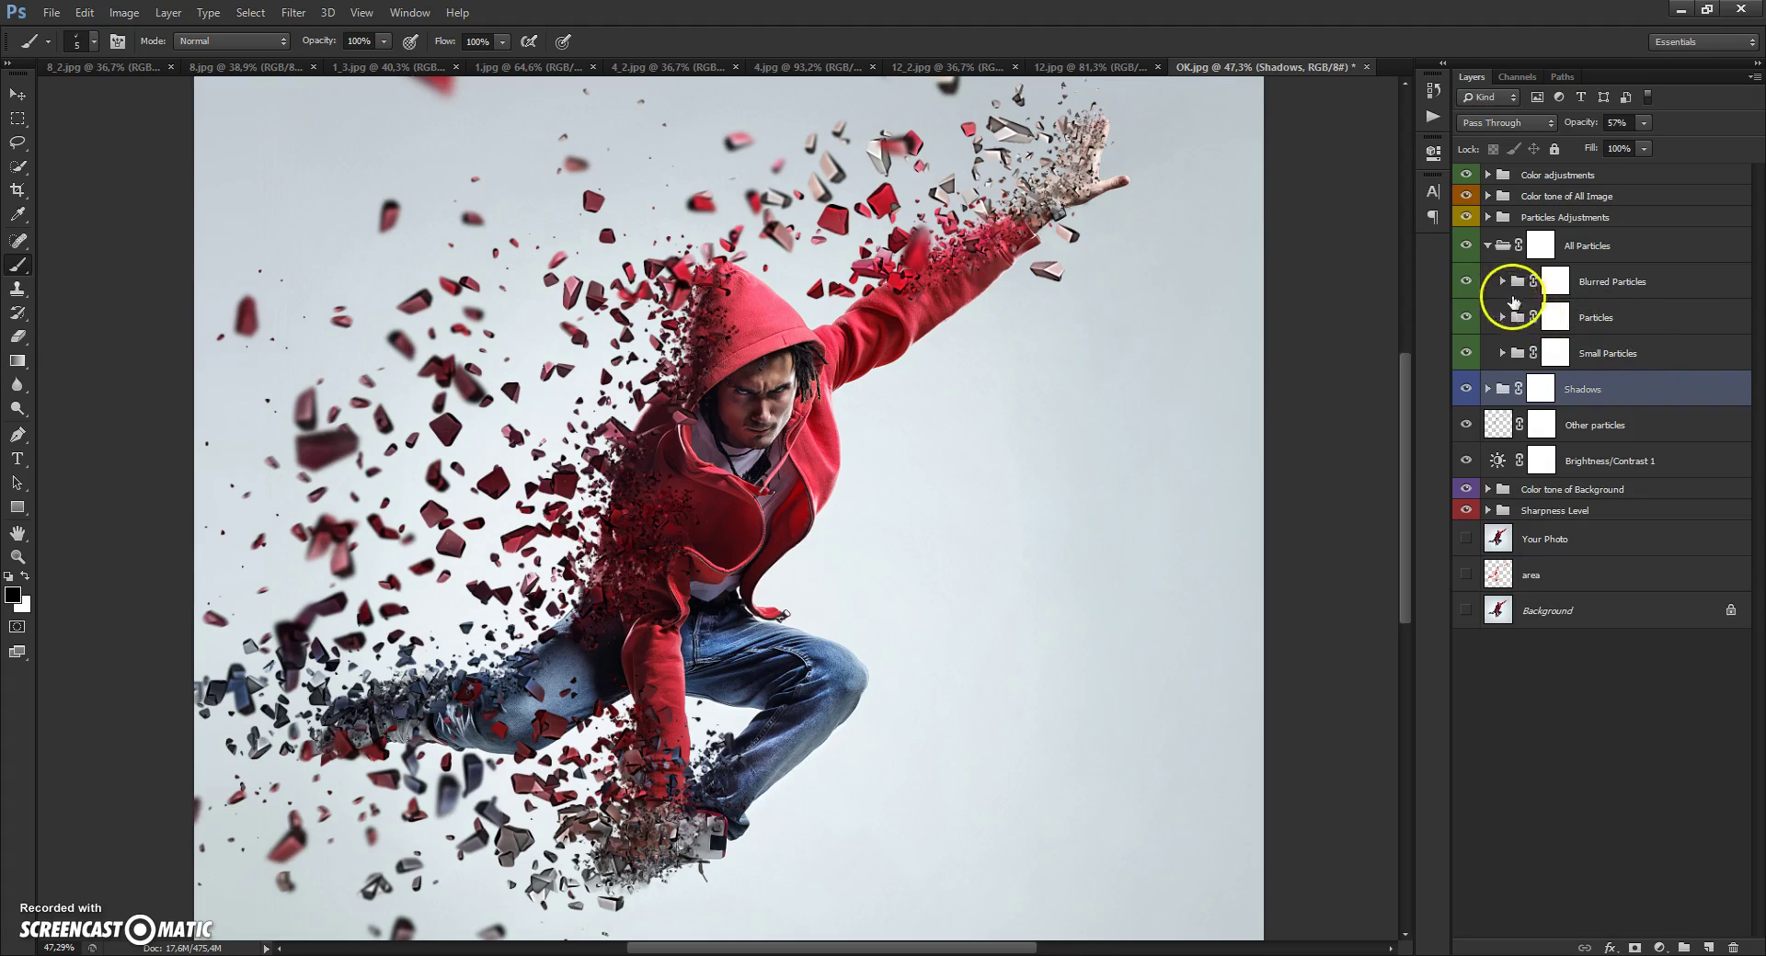
left_click(1466, 282)
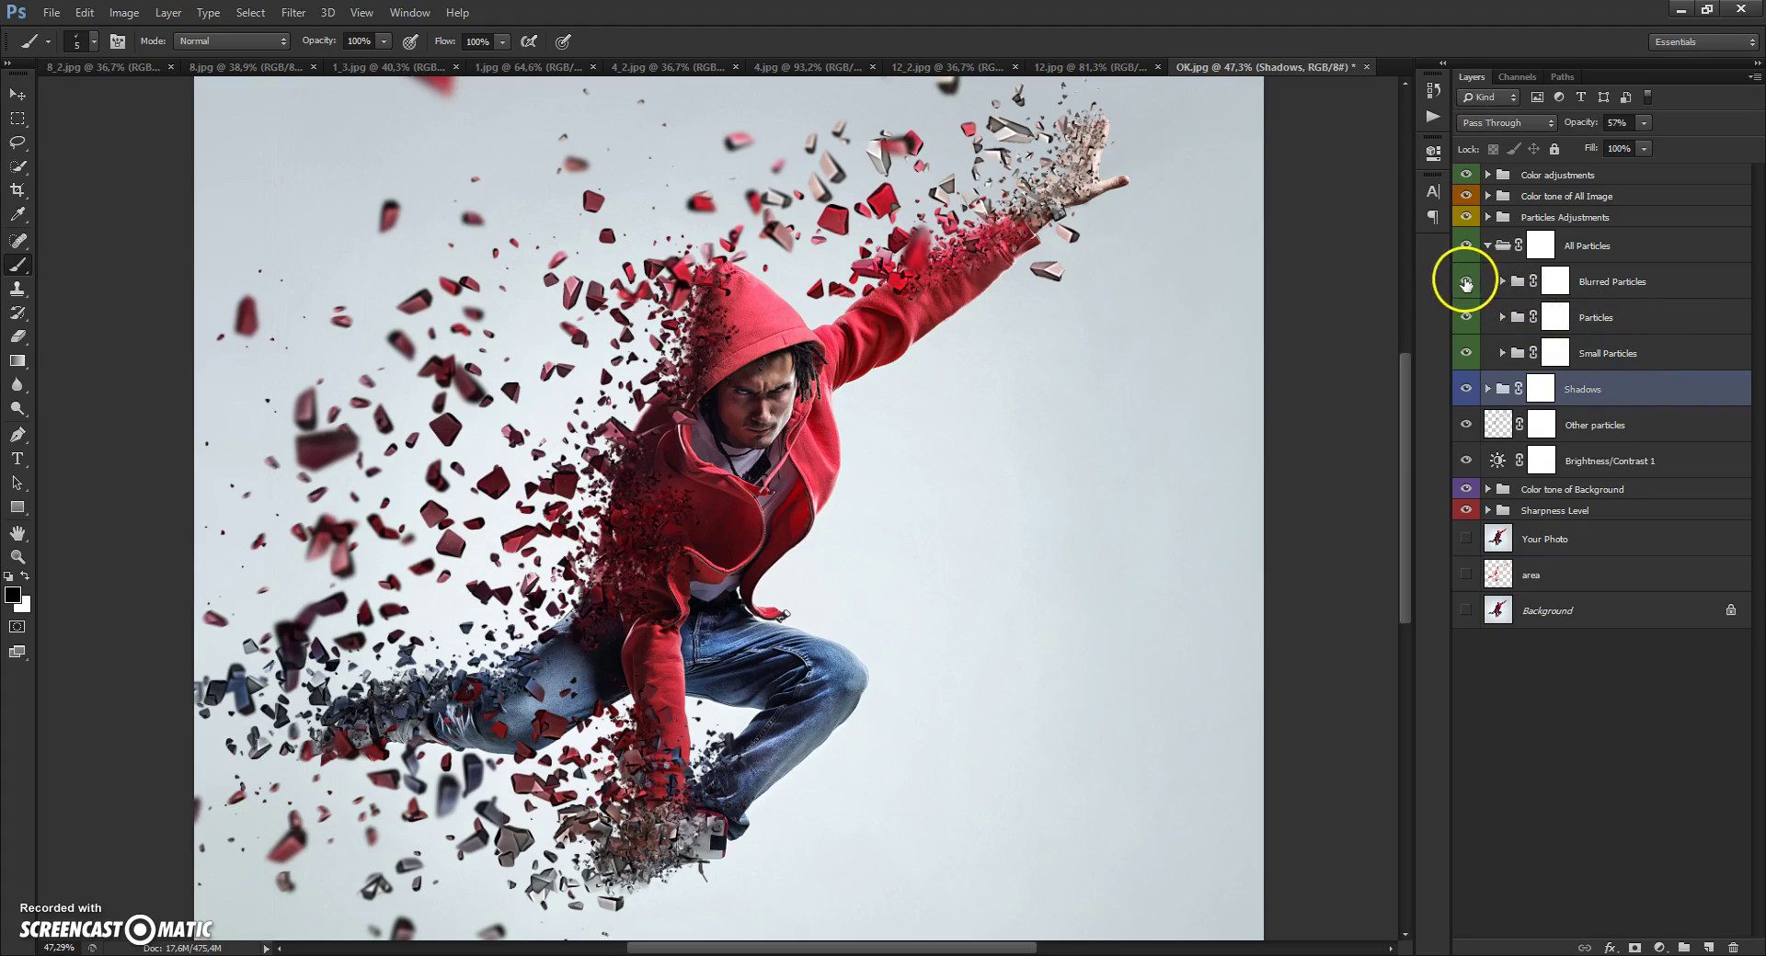
left_click(1466, 281)
left_click(1466, 317)
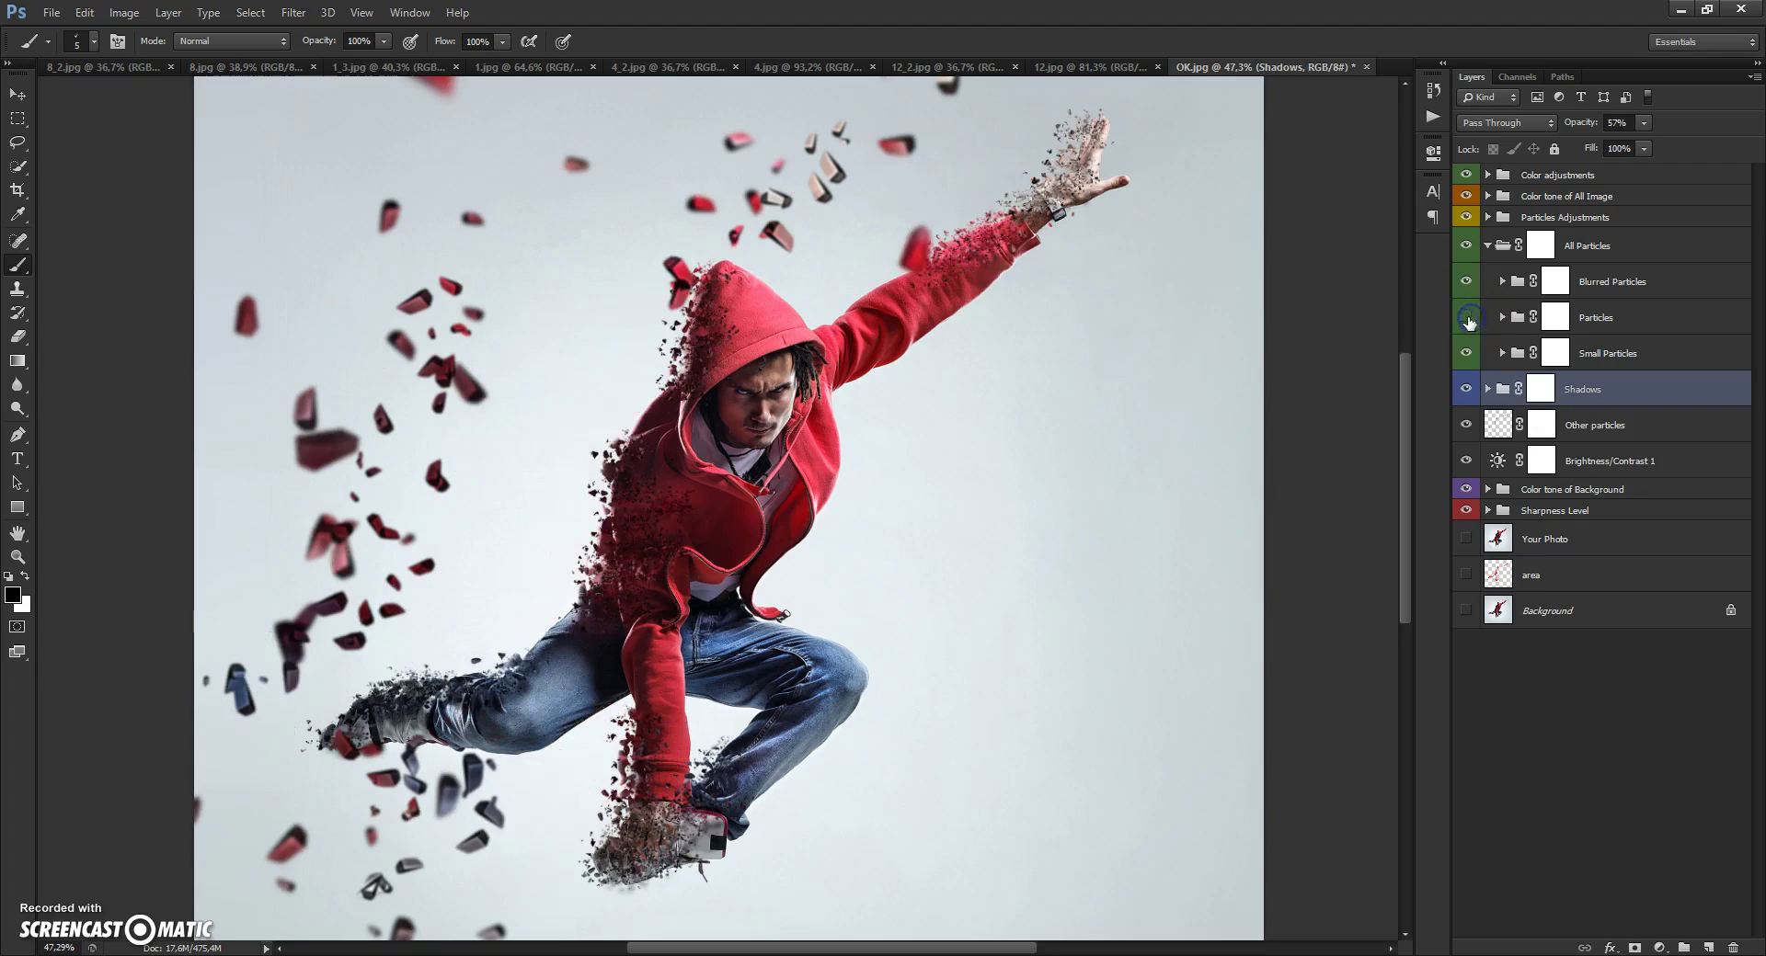
left_click(1466, 318)
left_click(1468, 355)
left_click(1467, 355)
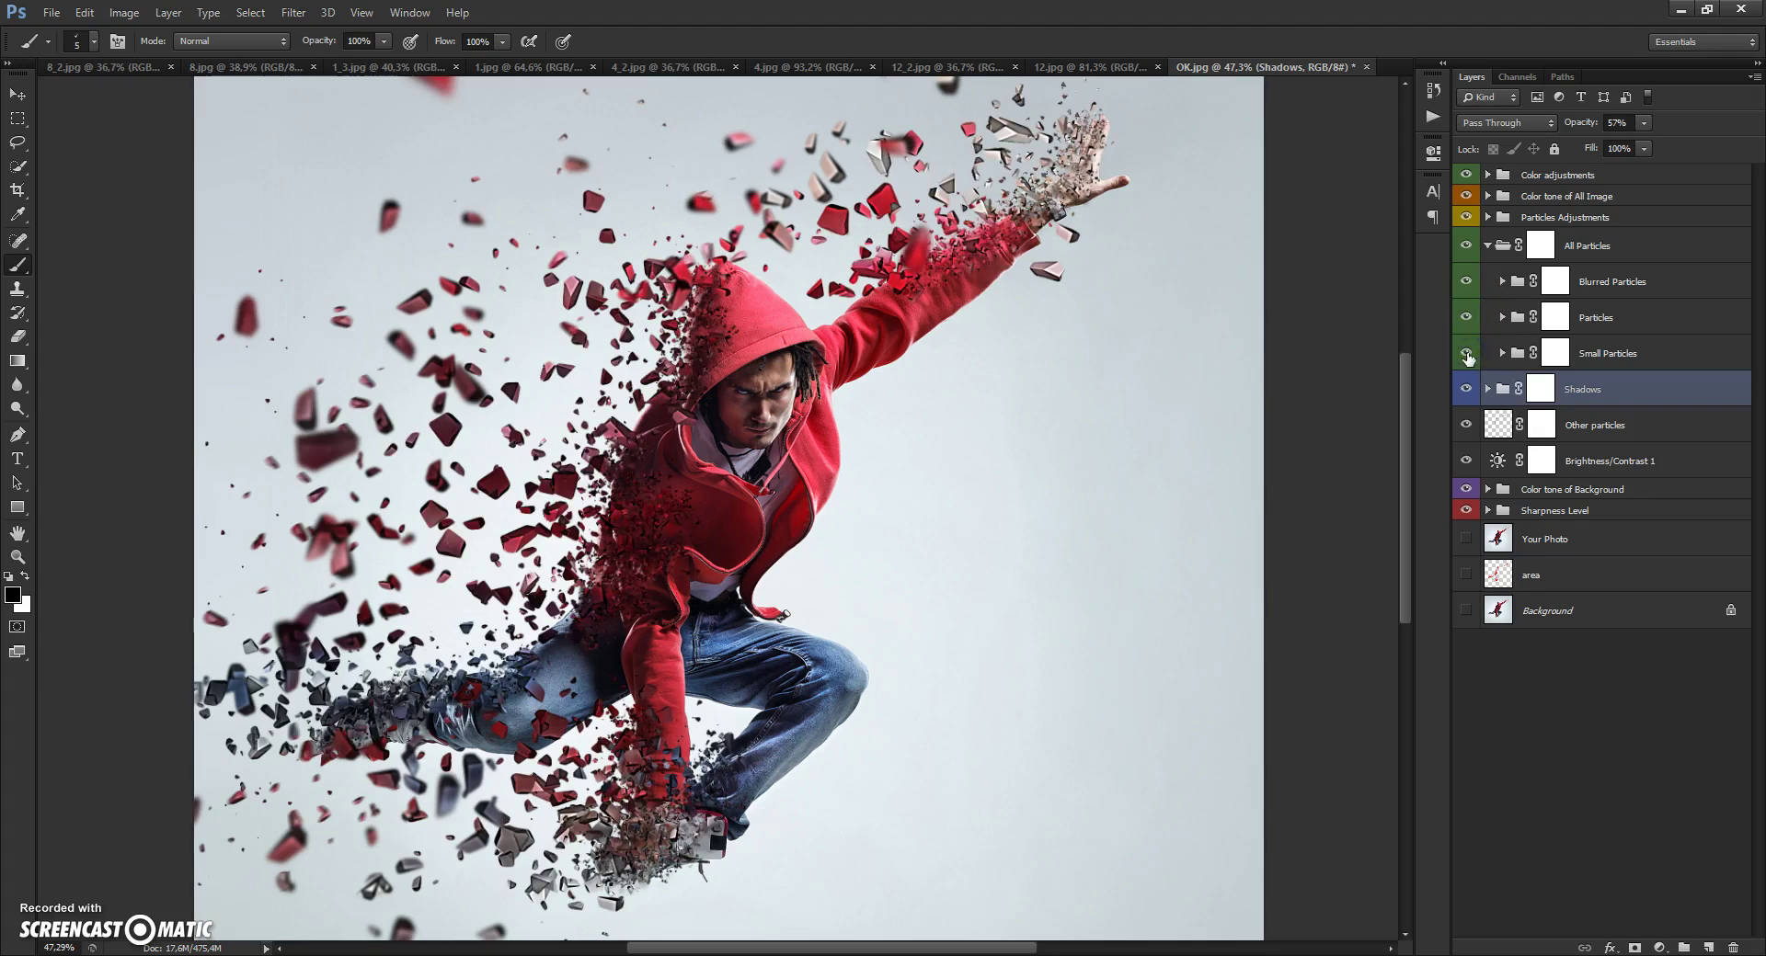
scroll(848, 245, "up", 2)
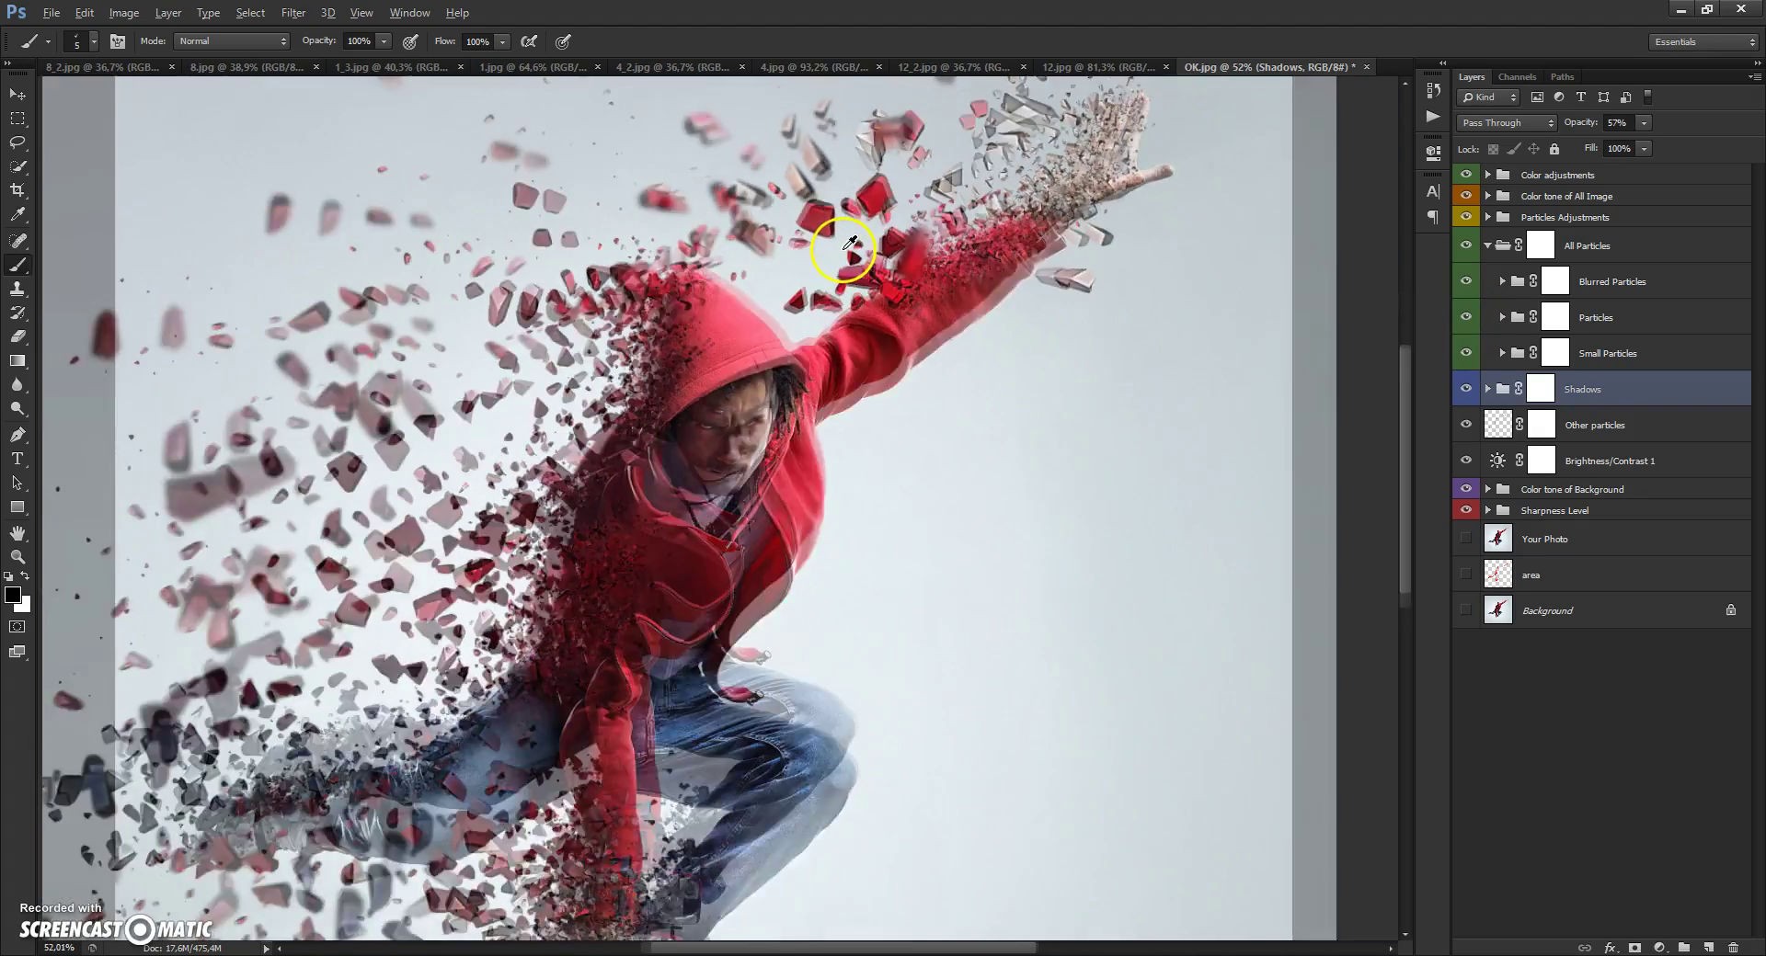
scroll(927, 342, "down", 2)
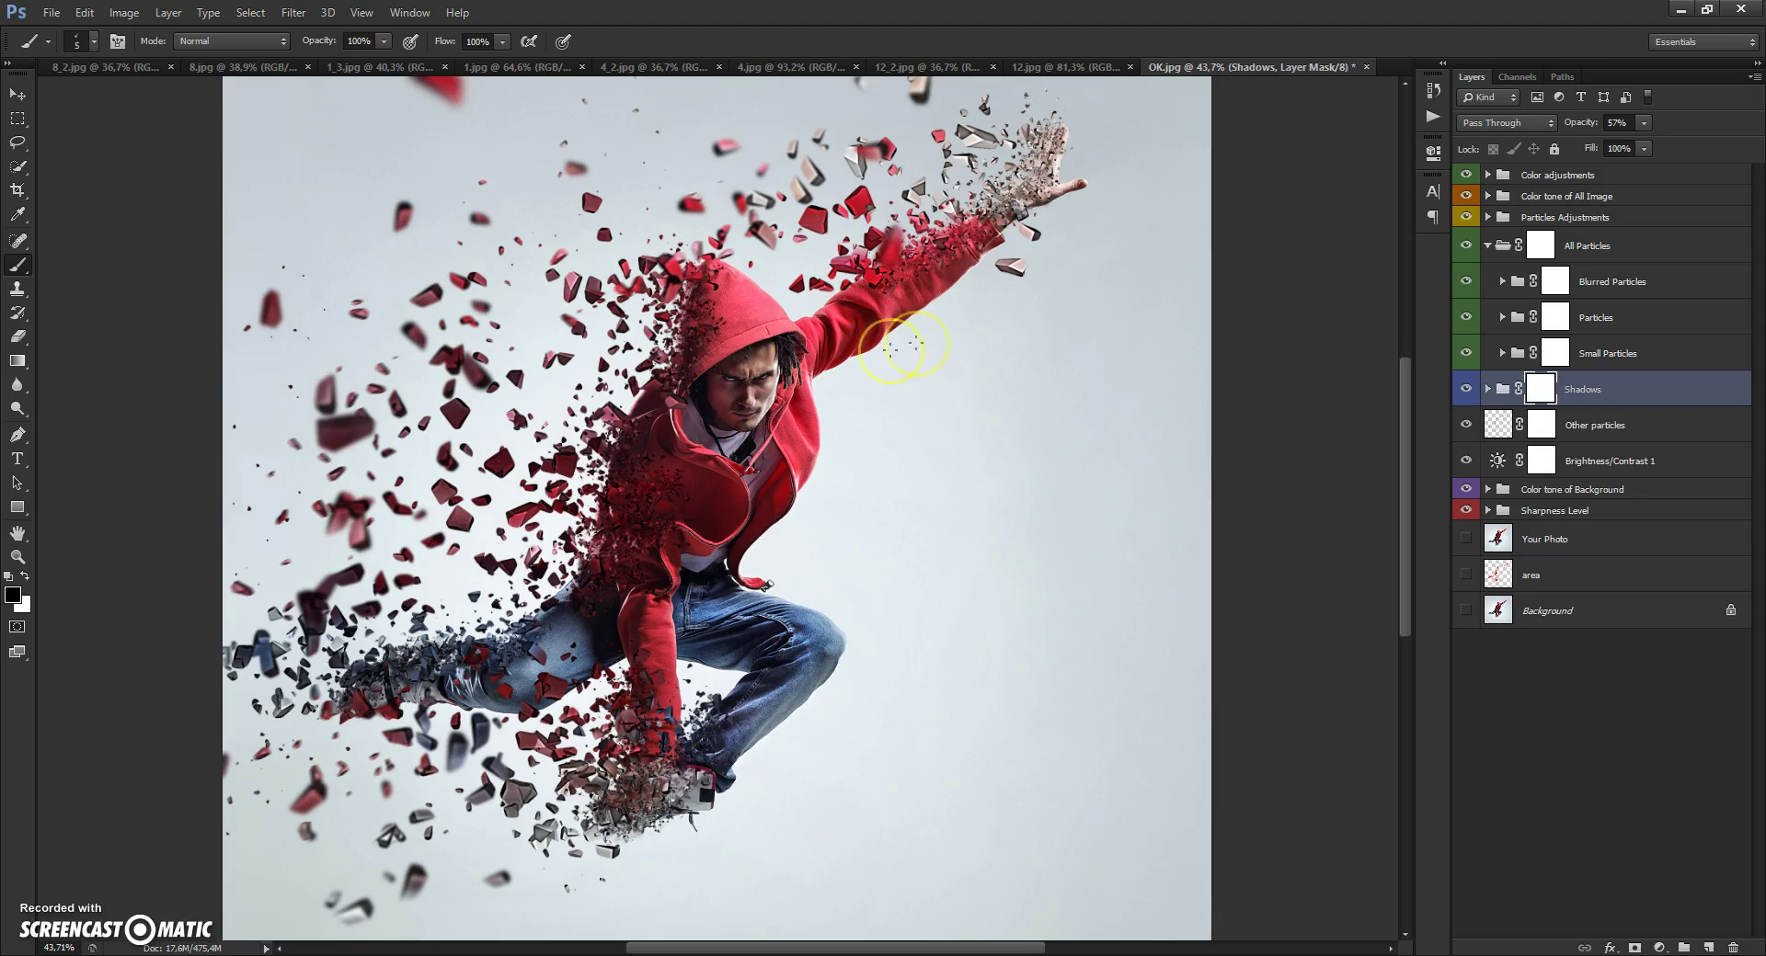
Switch to the Blurred Particles mask with a large soft round brush at 0% hardness.
scroll(406, 310, "up", 5)
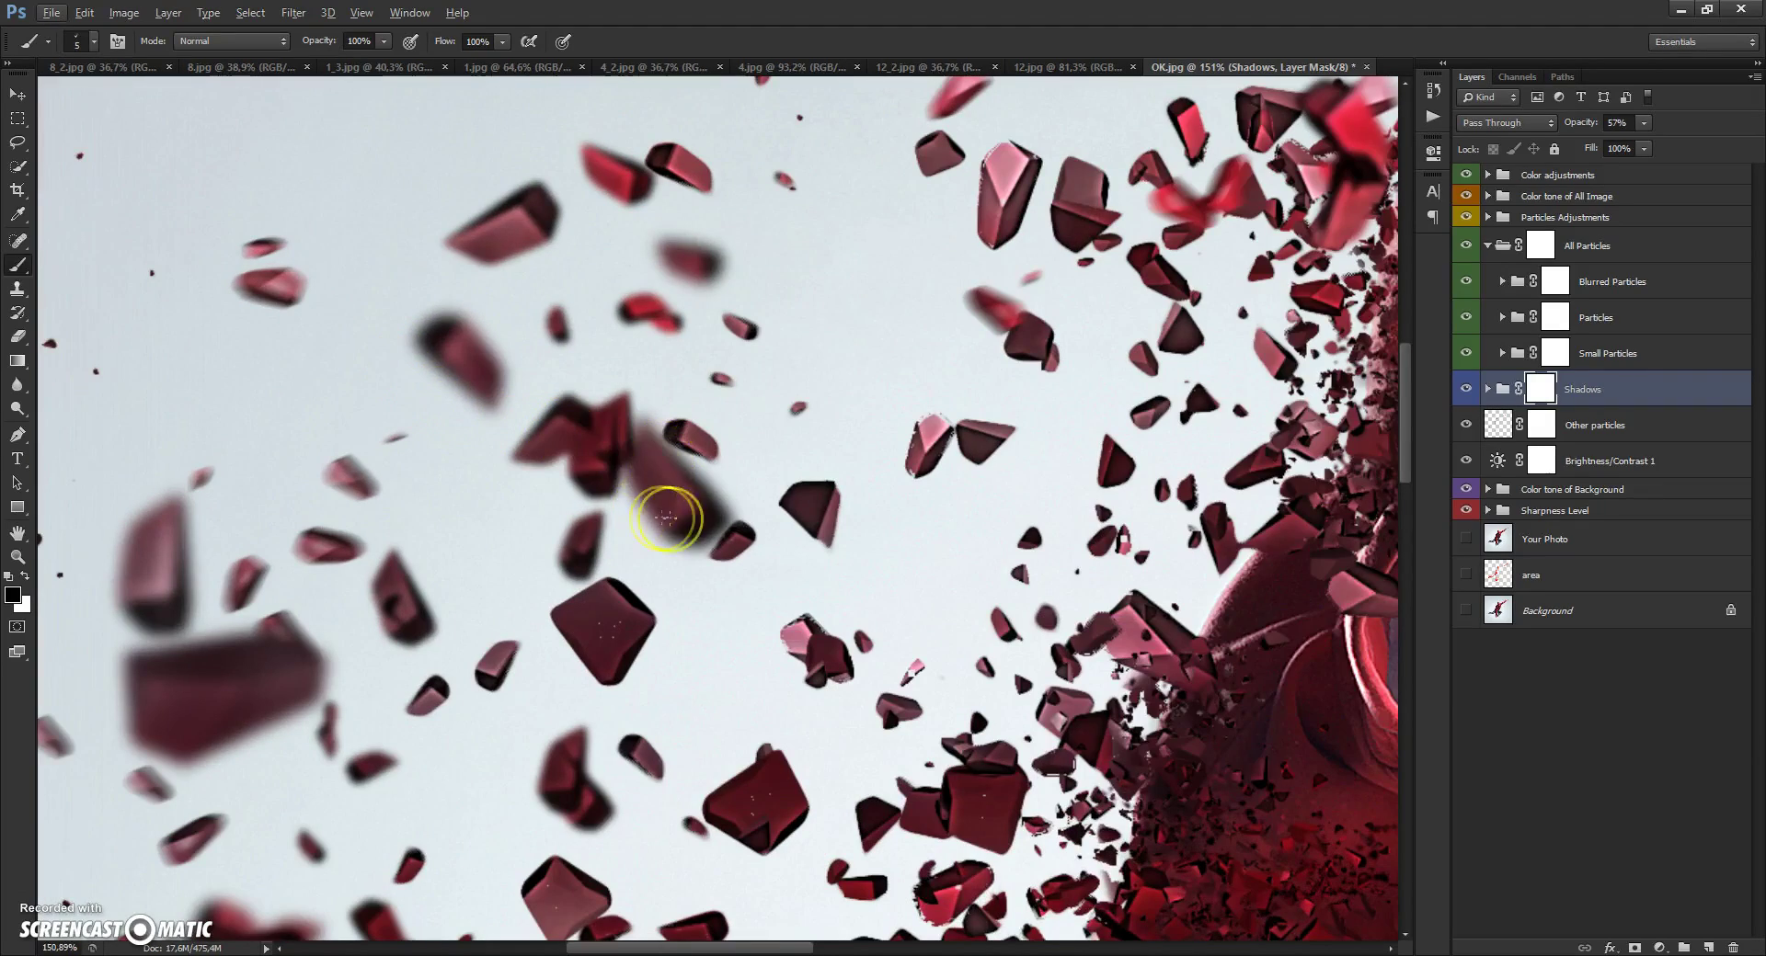
mouse_move(642, 465)
left_mouse_down()
mouse_move(657, 511)
mouse_move(675, 516)
mouse_move(677, 483)
left_mouse_up()
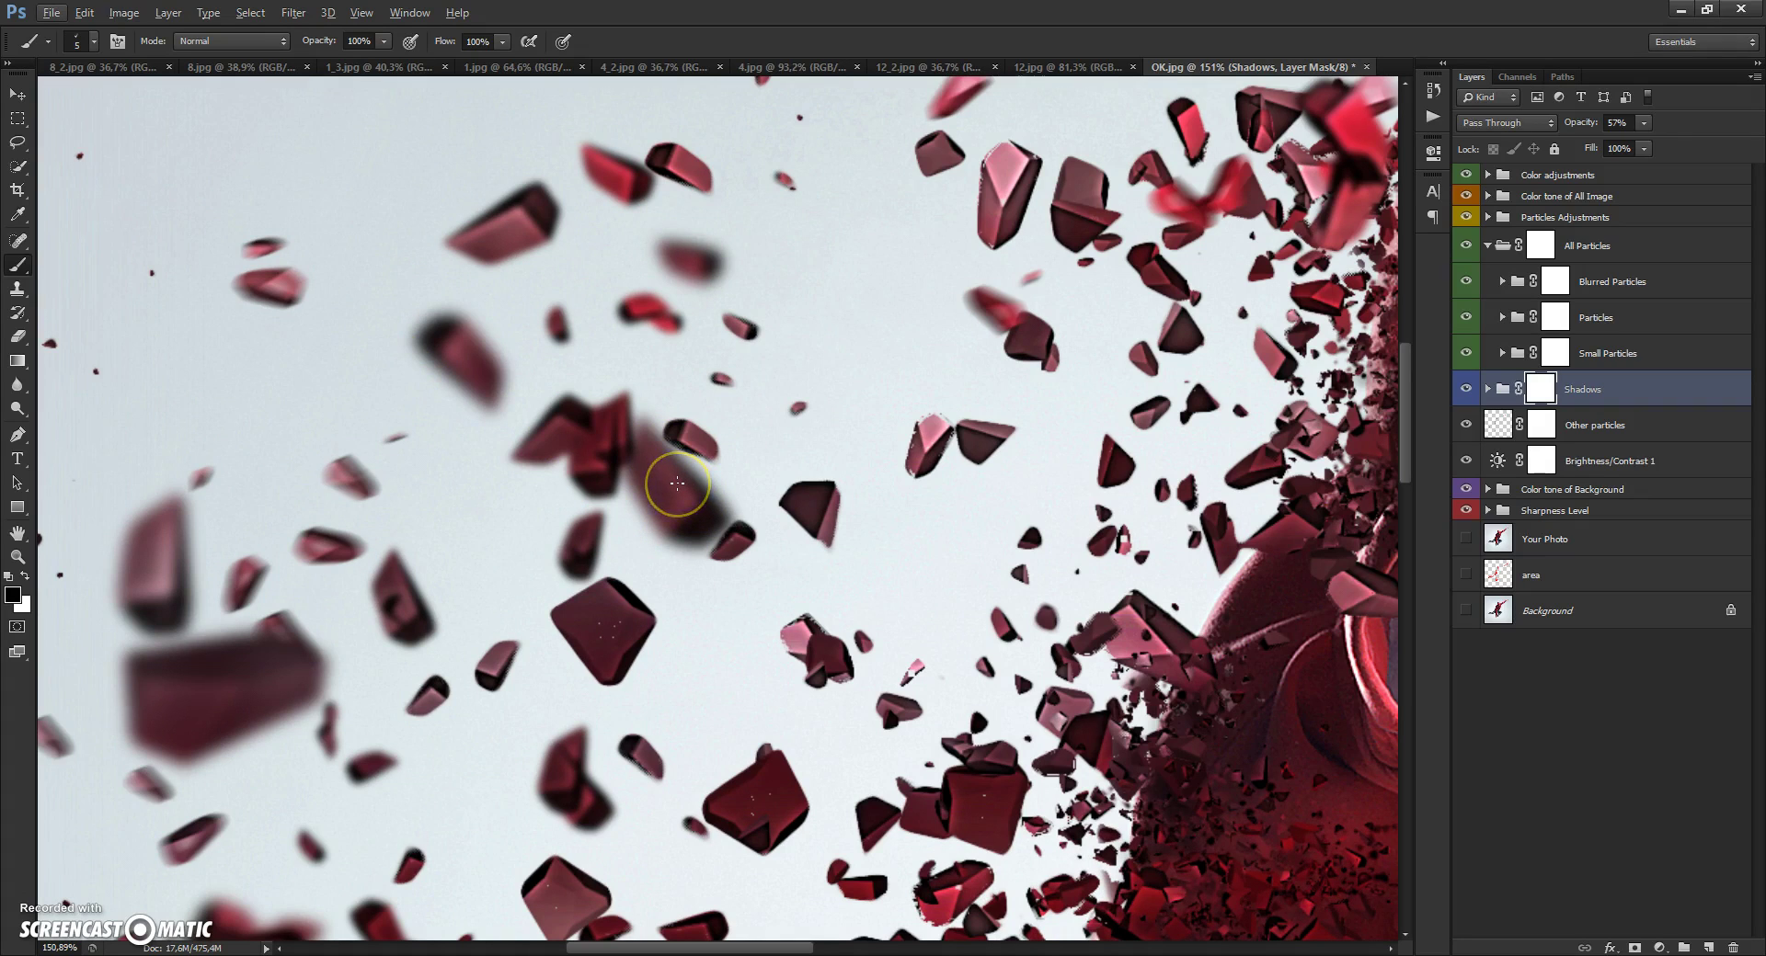
left_click(1681, 285)
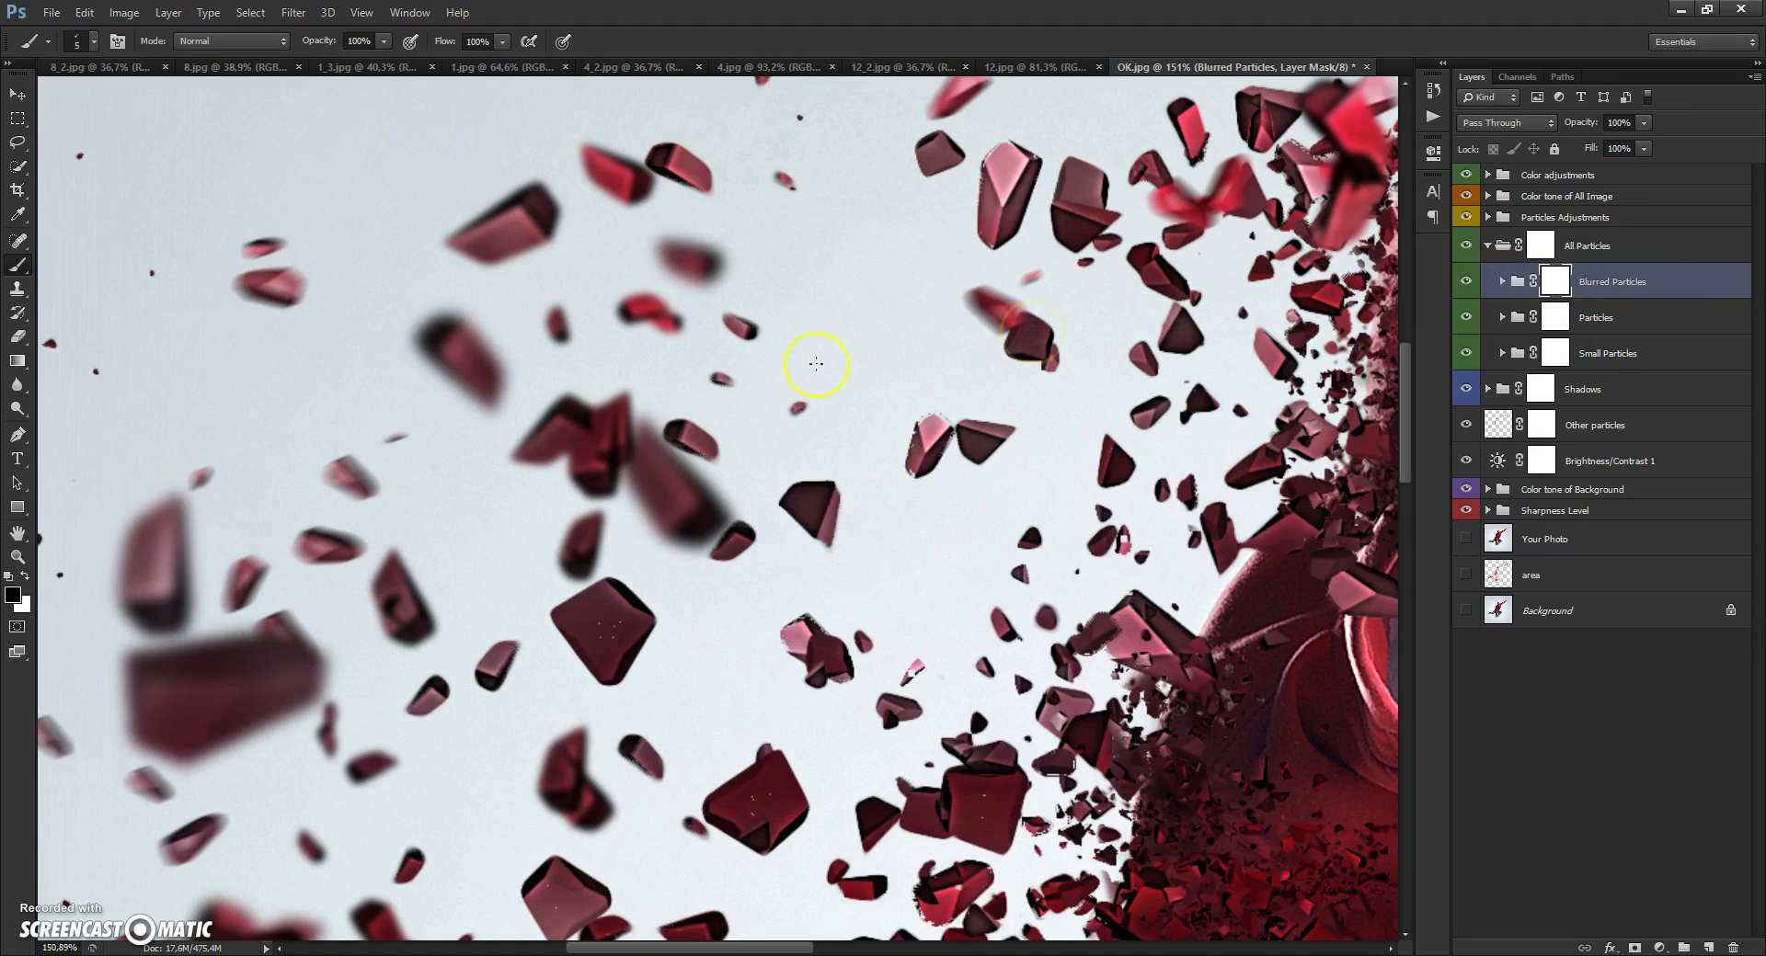
right_click(471, 381)
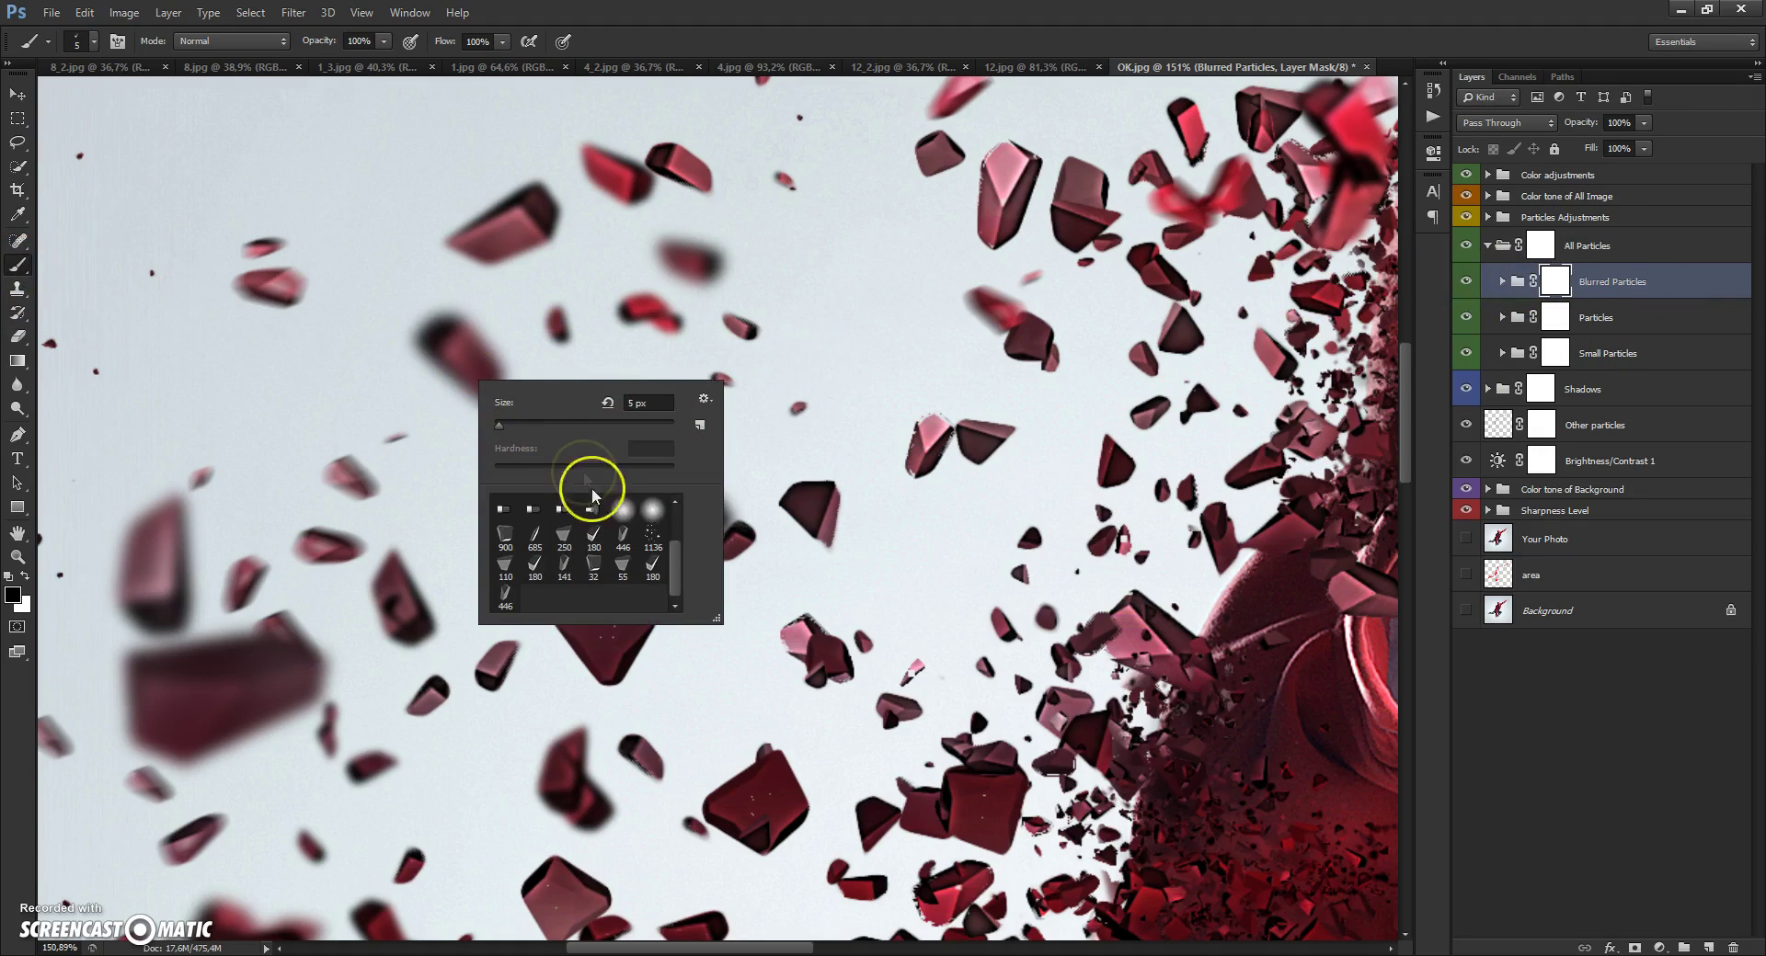
left_click(622, 510)
left_click(622, 511)
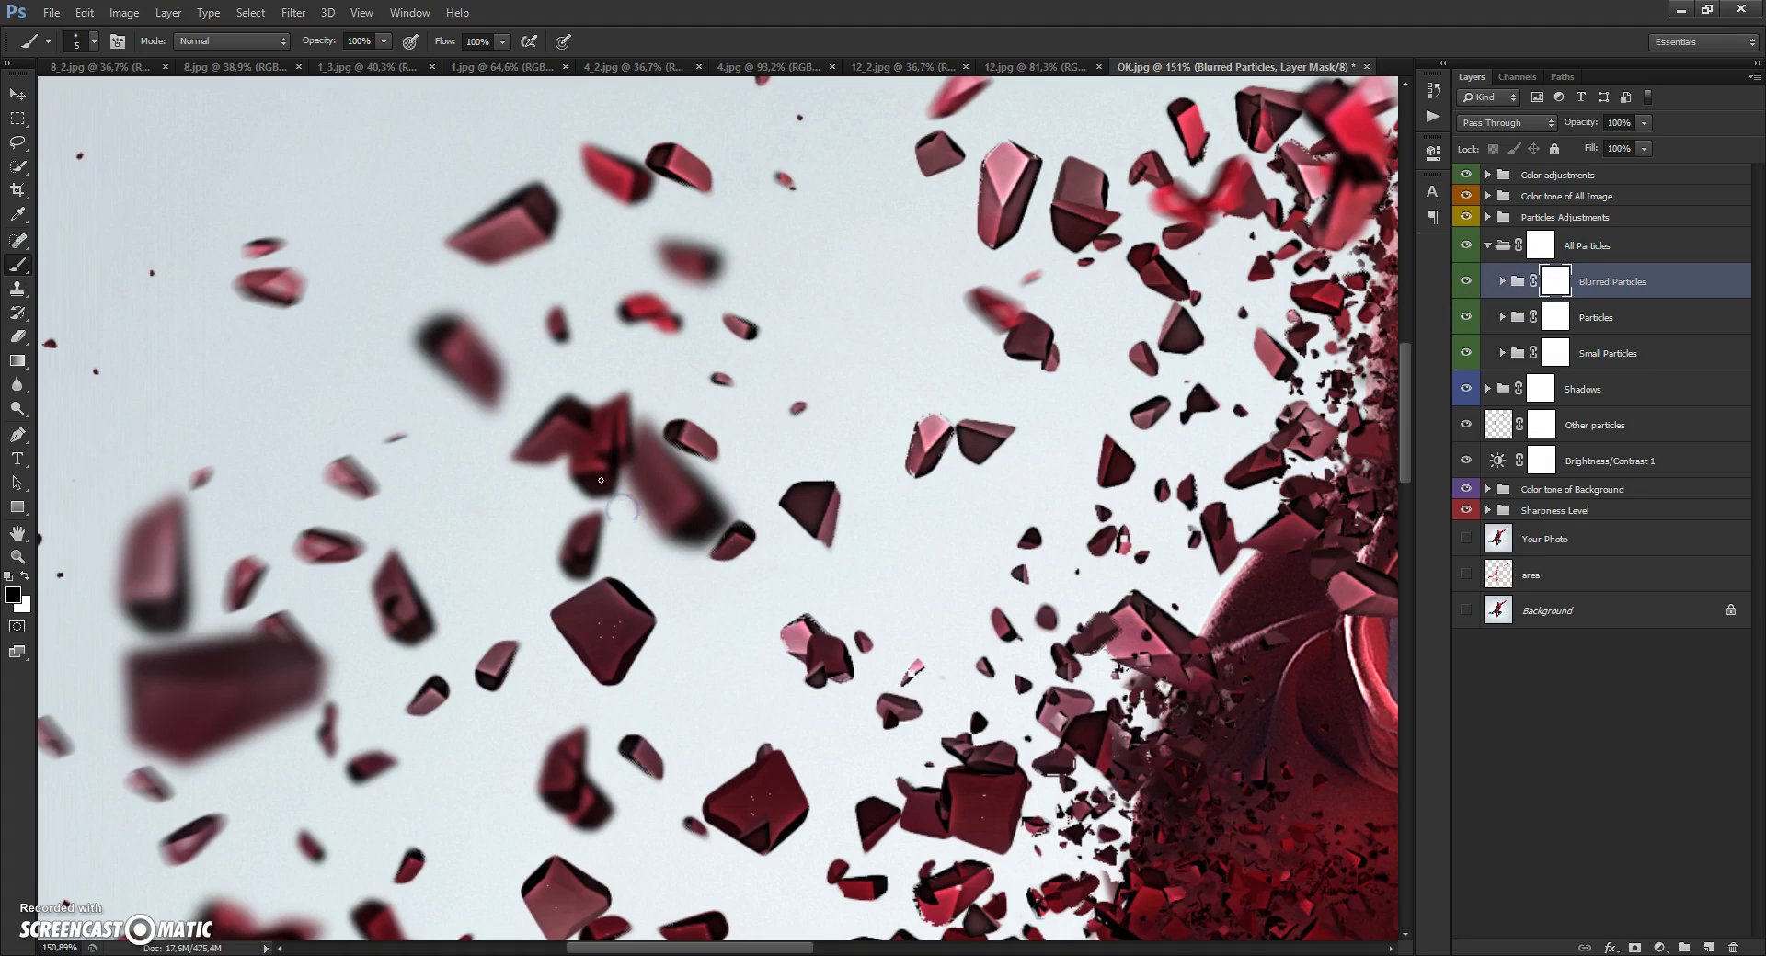
right_click(610, 479)
left_click_drag(627, 521, 715, 525)
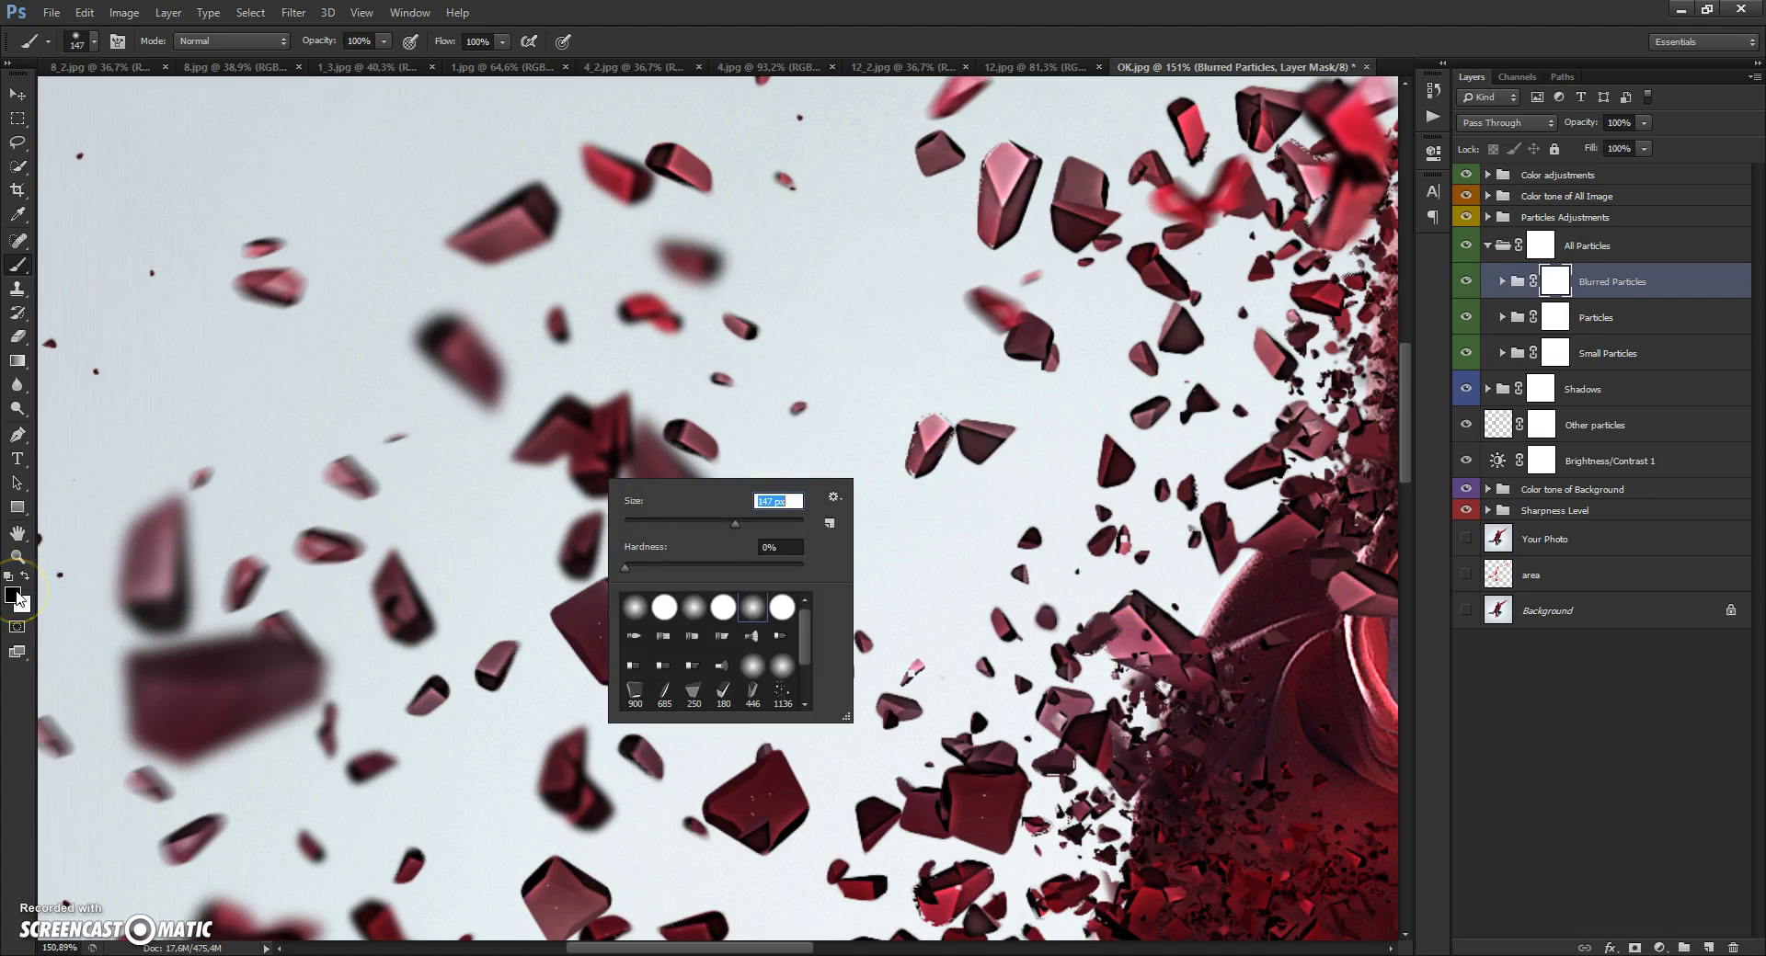
key("Return")
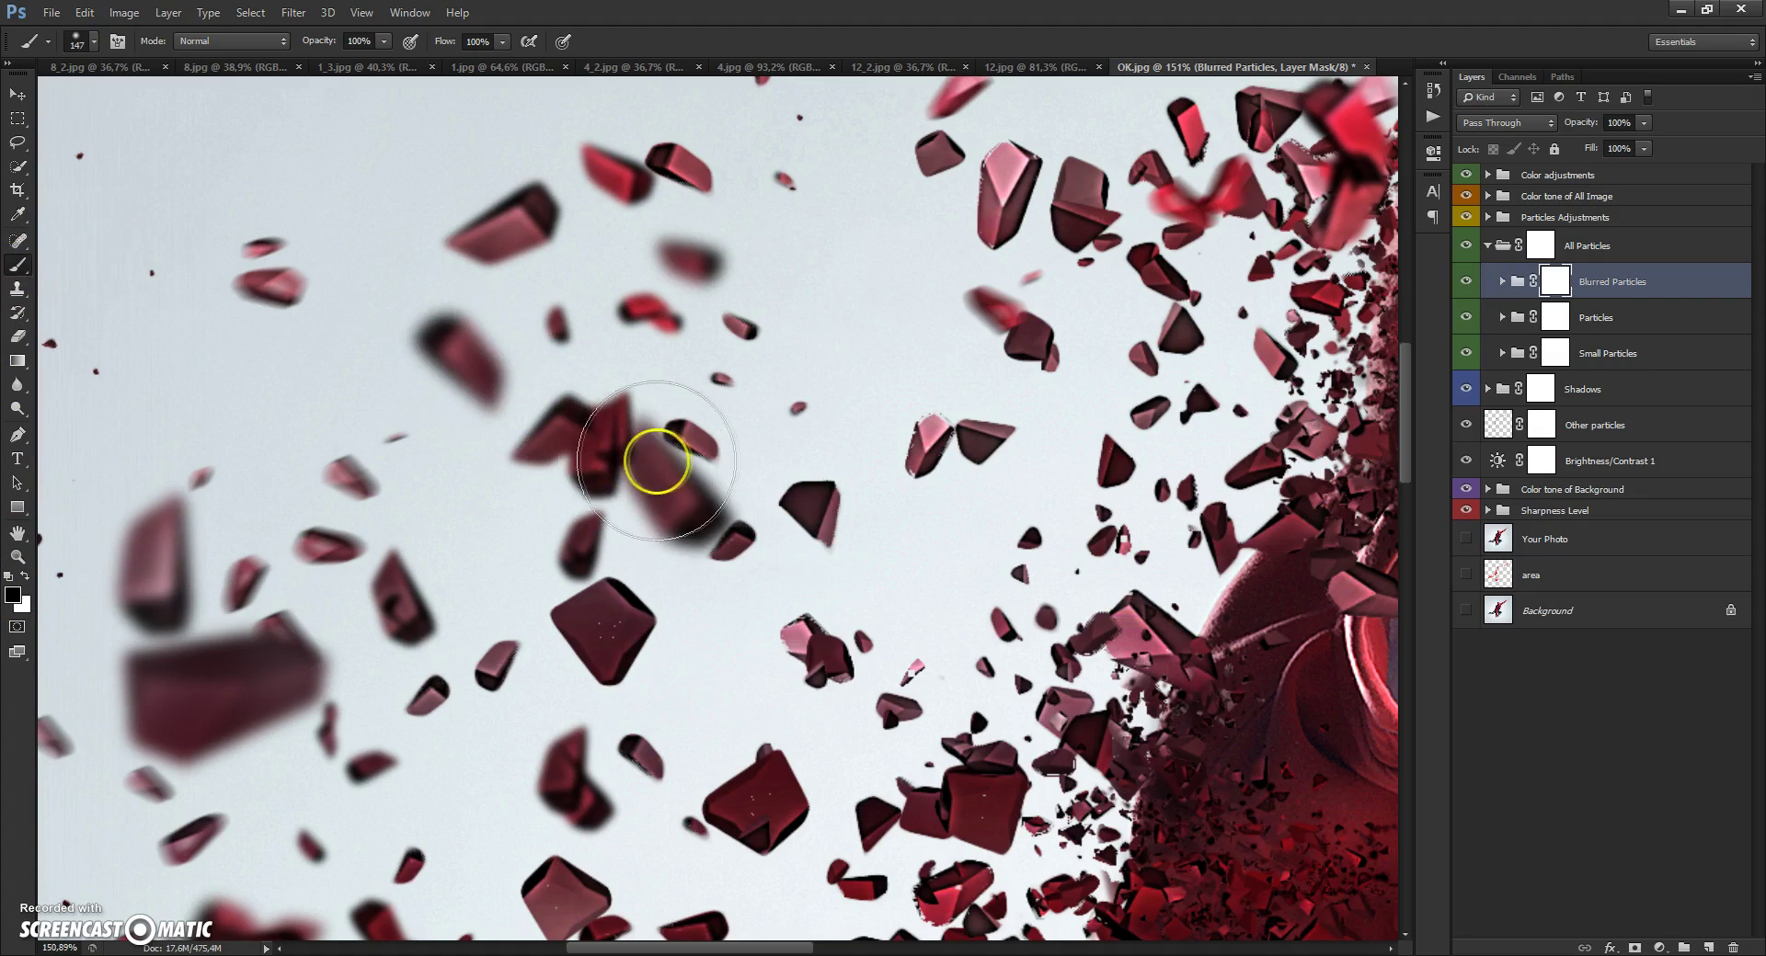
Paint black to hide blurred particles on the left, then white to bring them back.
mouse_move(655, 461)
left_mouse_down()
mouse_move(643, 497)
mouse_move(663, 481)
mouse_move(709, 505)
mouse_move(623, 497)
mouse_move(623, 465)
mouse_move(578, 485)
mouse_move(607, 492)
mouse_move(634, 406)
mouse_move(643, 516)
mouse_move(143, 733)
mouse_move(162, 481)
mouse_move(564, 197)
mouse_move(714, 328)
left_mouse_up()
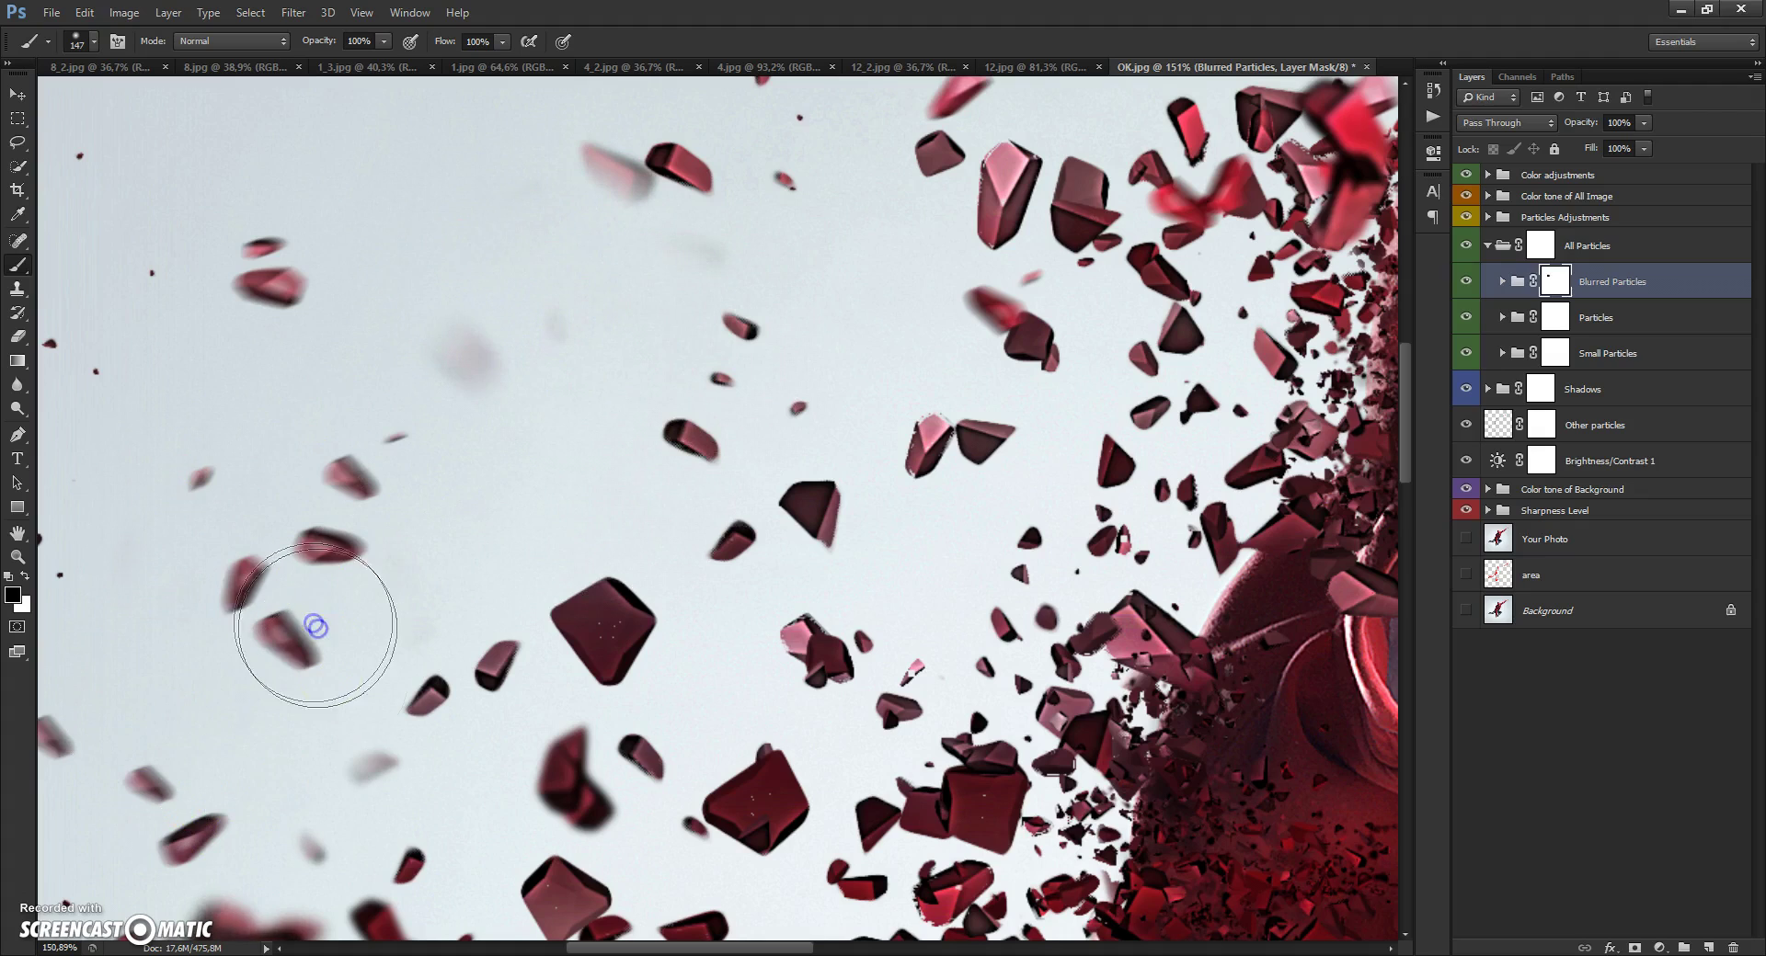
left_click_drag(316, 626, 347, 611)
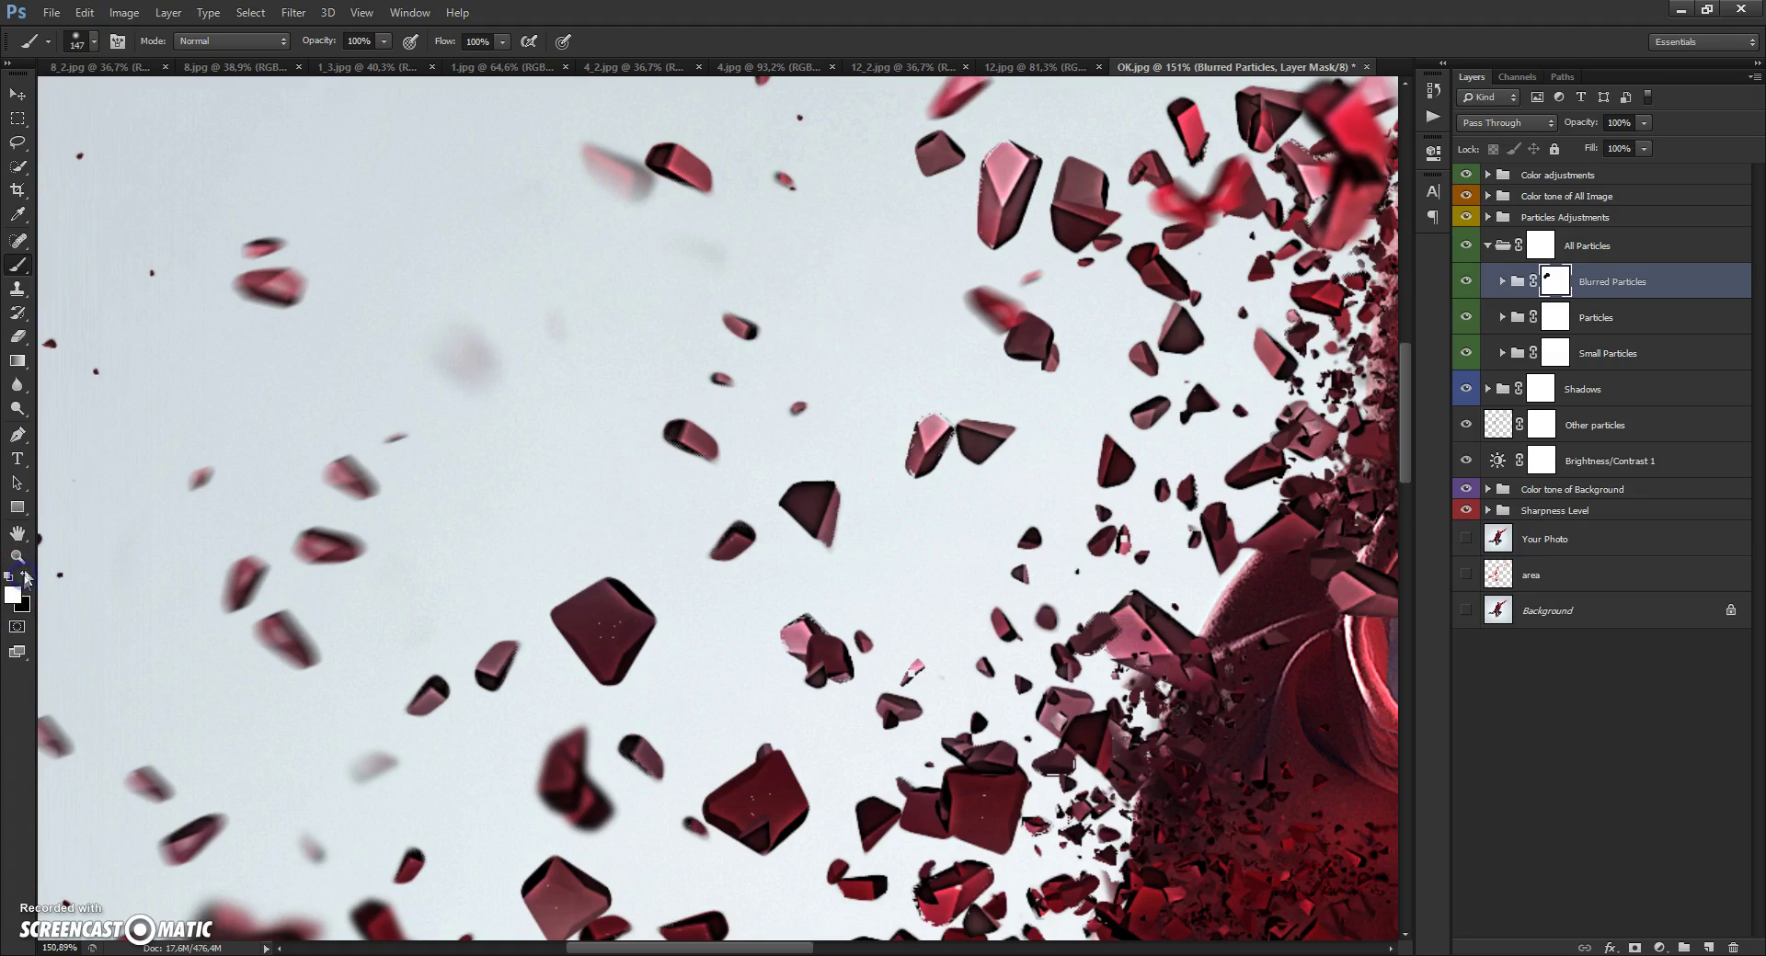
mouse_move(441, 239)
left_mouse_down()
mouse_move(412, 309)
mouse_move(588, 371)
mouse_move(622, 599)
mouse_move(422, 670)
mouse_move(308, 521)
mouse_move(237, 689)
mouse_move(86, 551)
left_mouse_up()
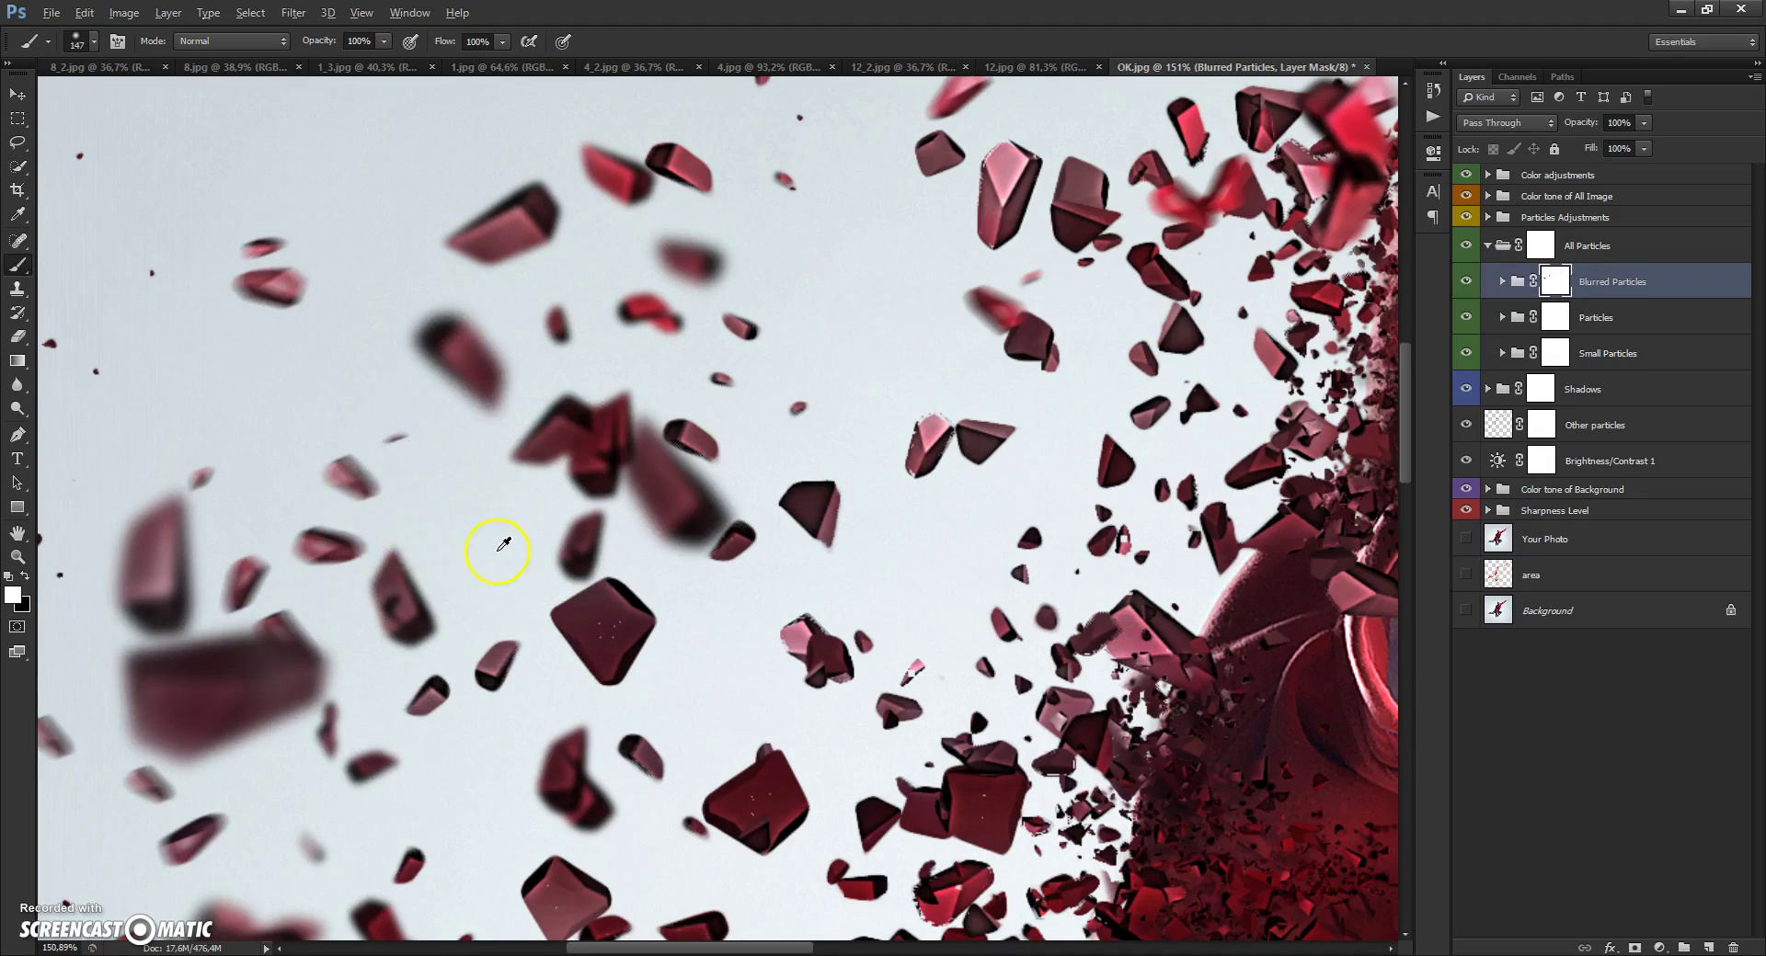
scroll(504, 545, "down", 6)
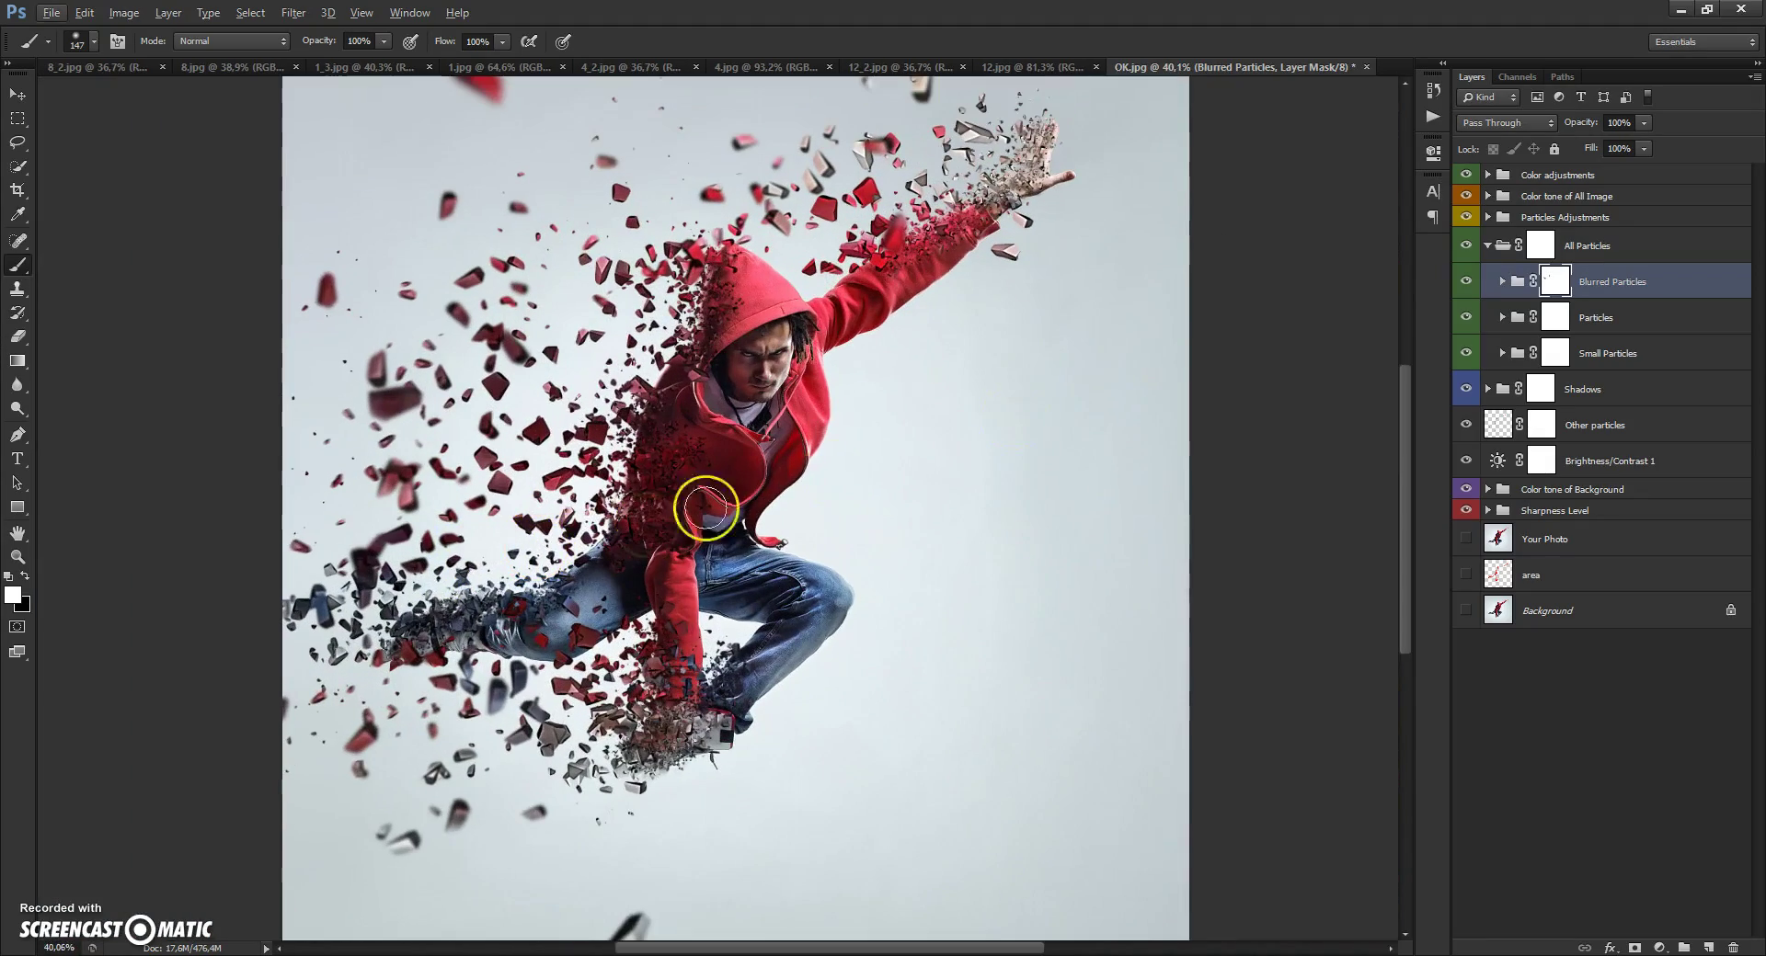
In Particles Adjustments, set Brightness/Contrast 2 to brightness 30 with contrast left at -1.
left_click(1487, 246)
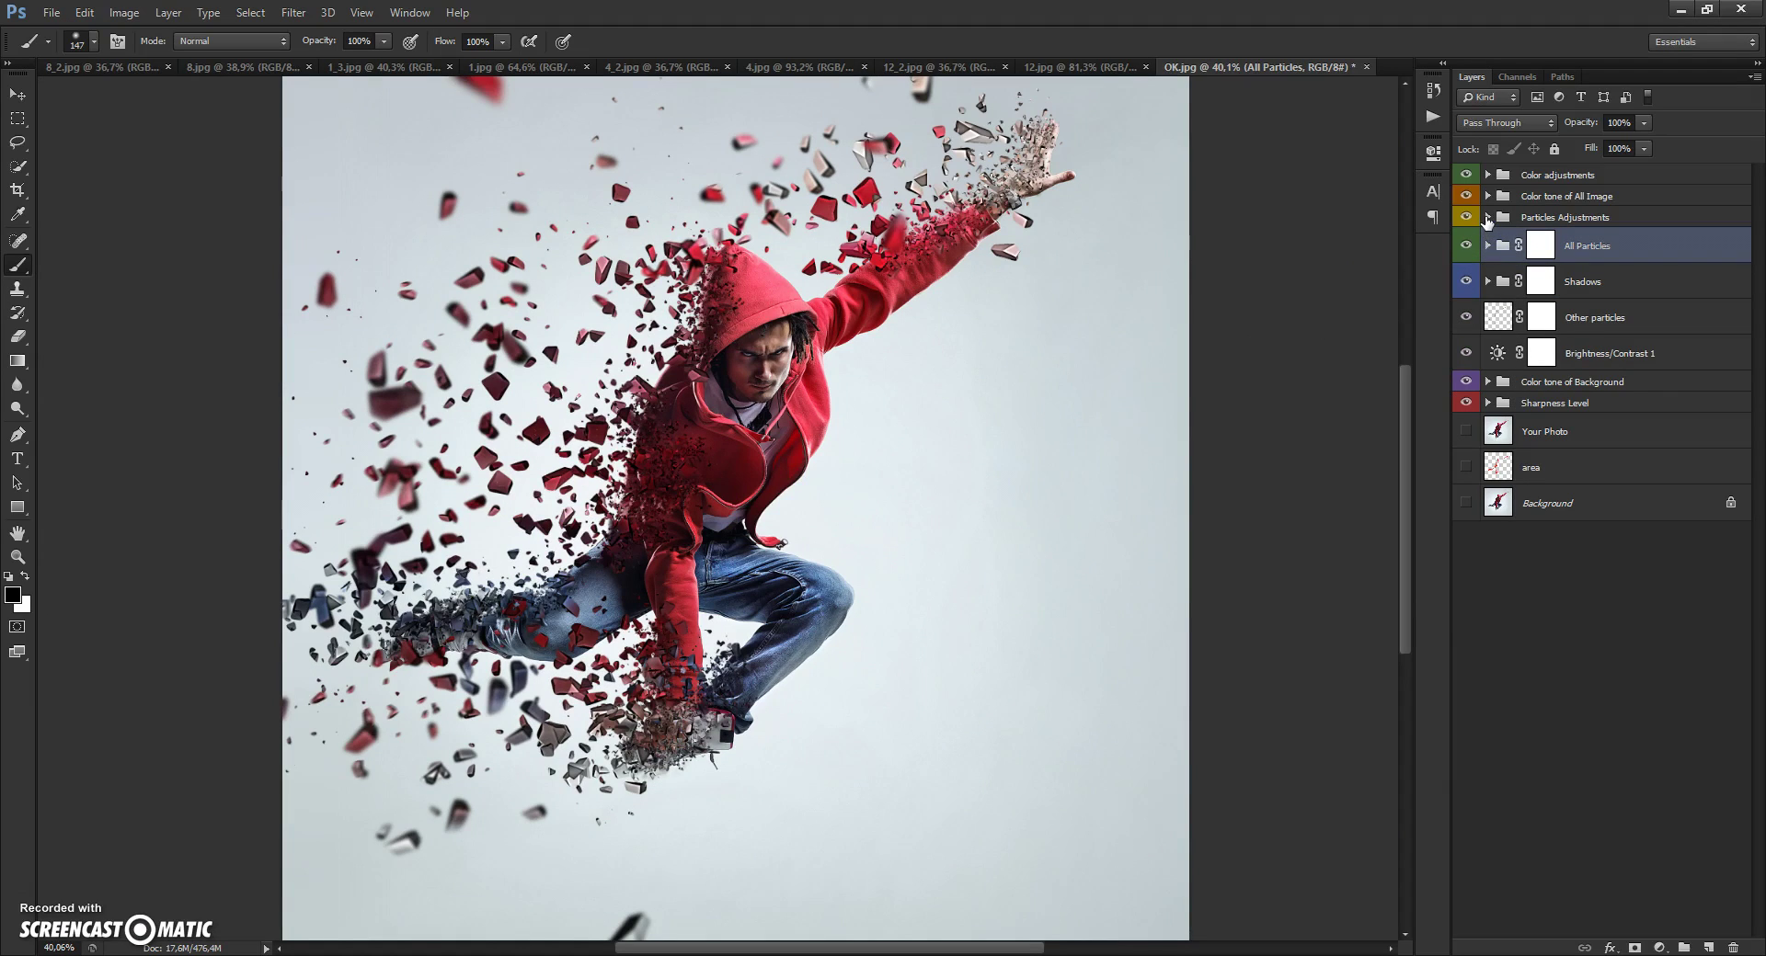
left_click(1487, 218)
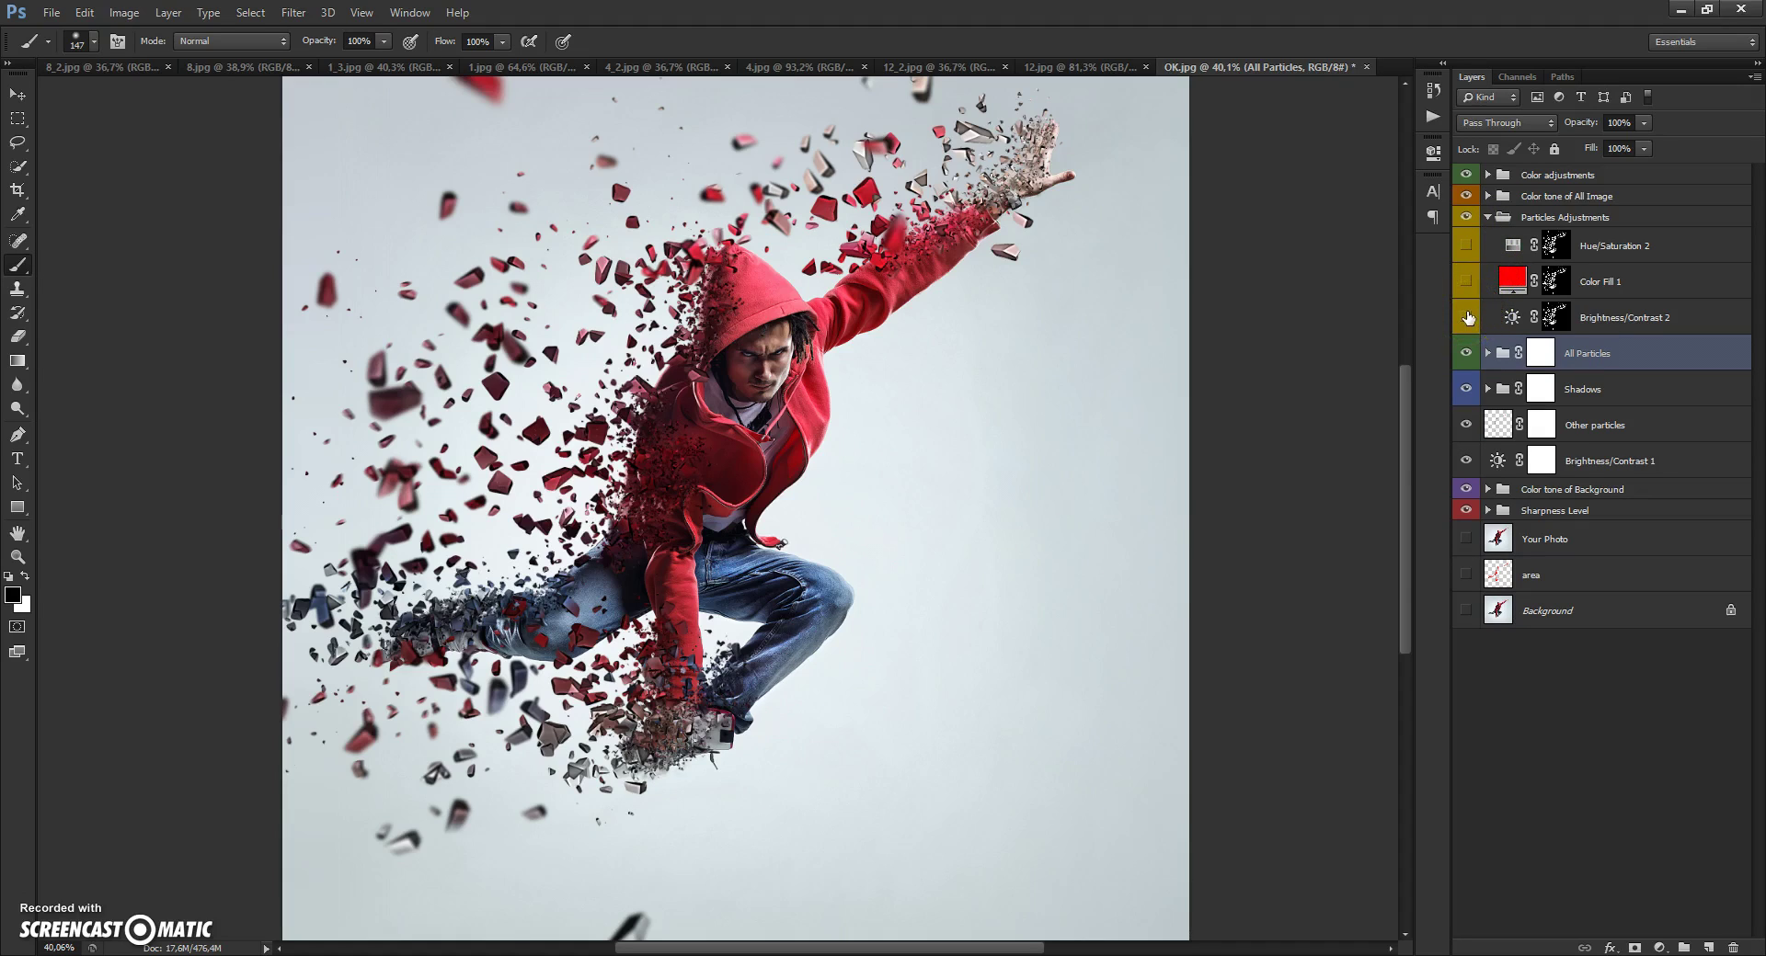
left_click(1467, 316)
scroll(688, 139, "up", 2)
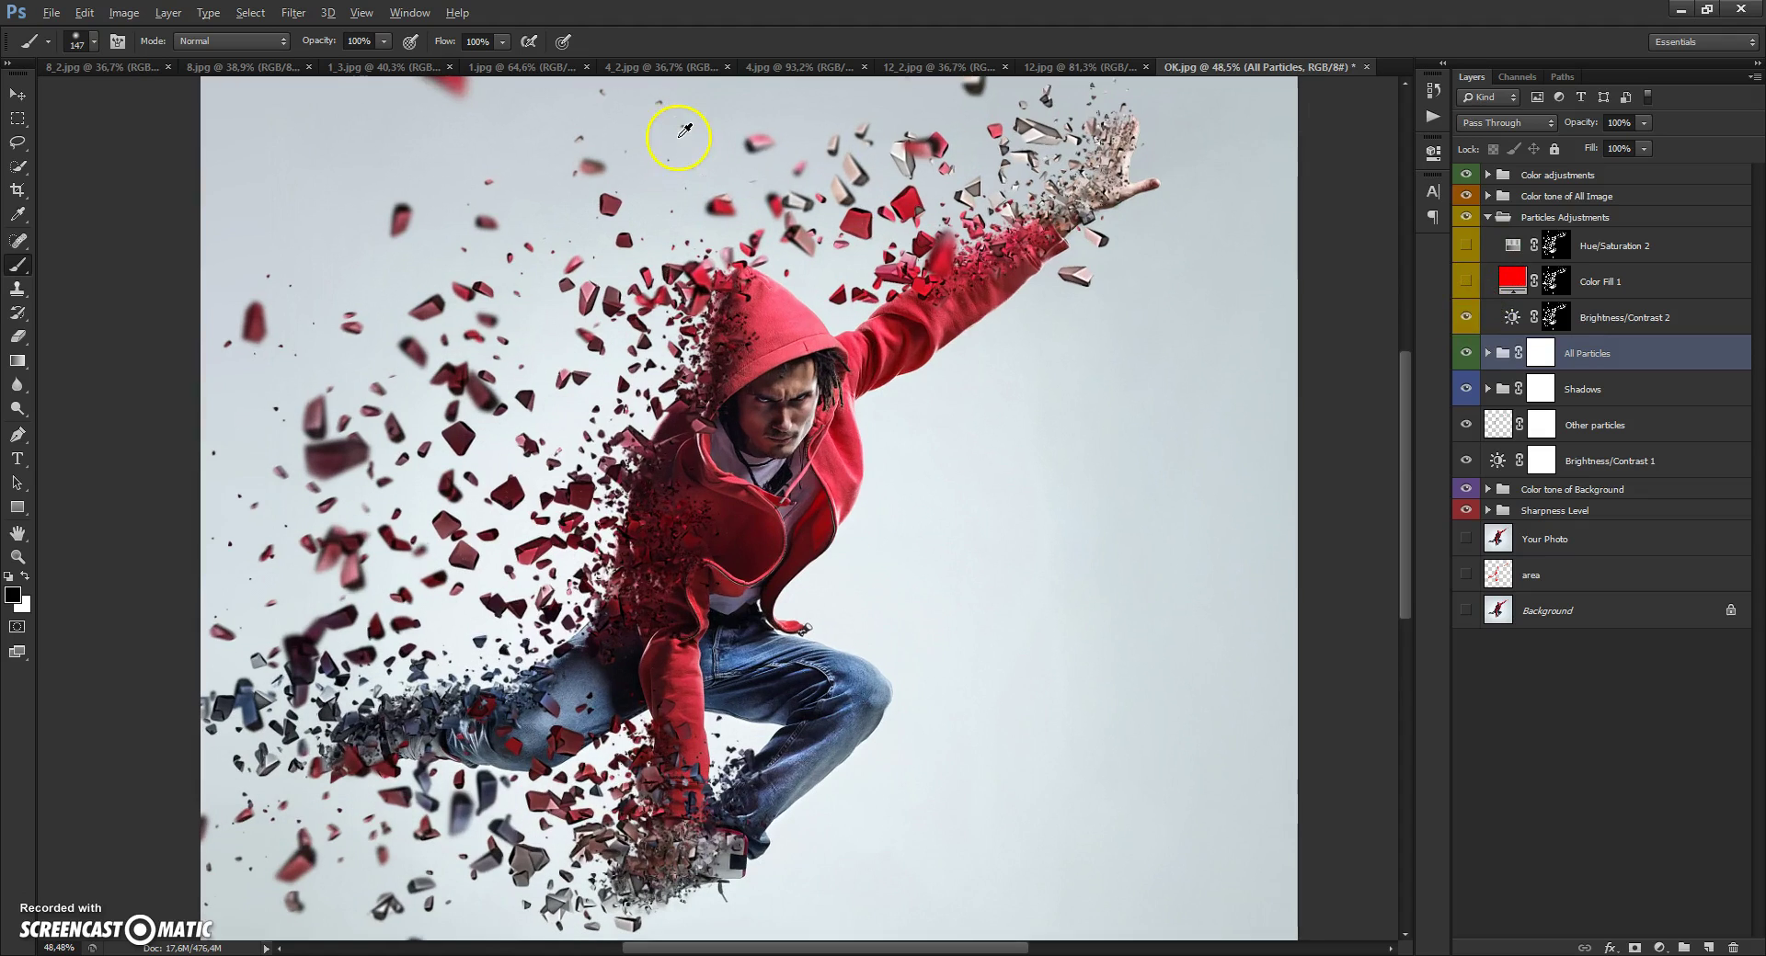
scroll(777, 184, "up", 1)
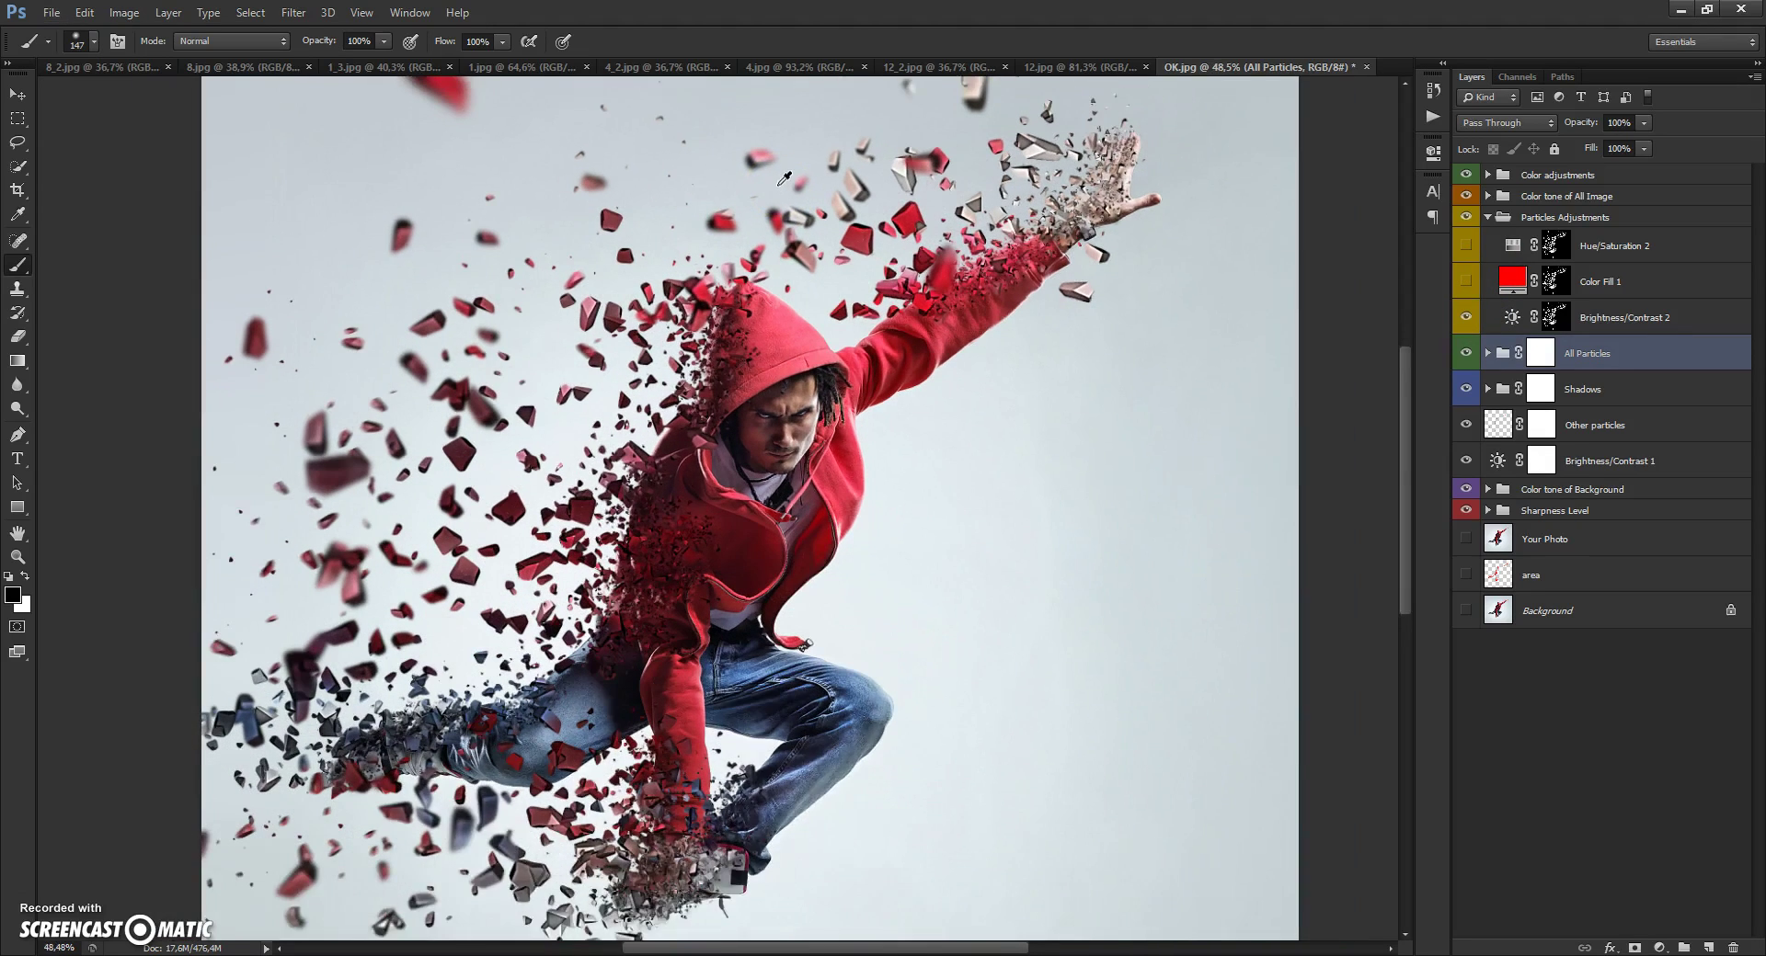
scroll(782, 184, "down", 1)
left_click(1510, 317)
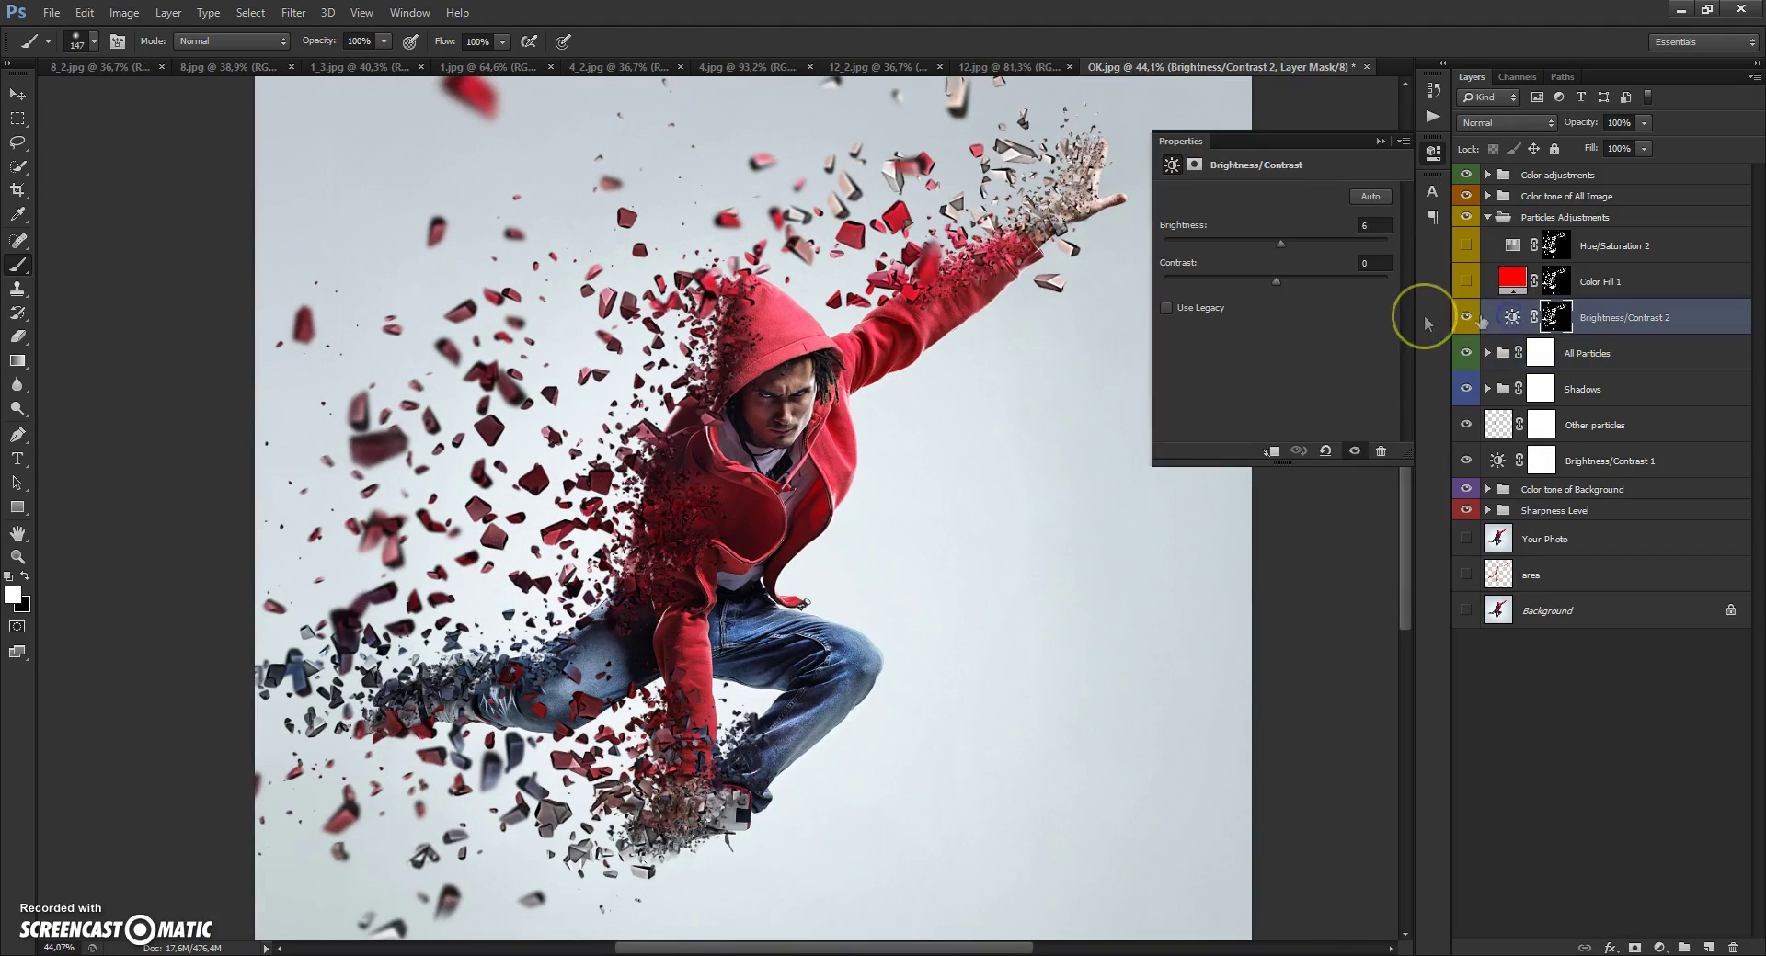
left_click_drag(1278, 241, 1267, 288)
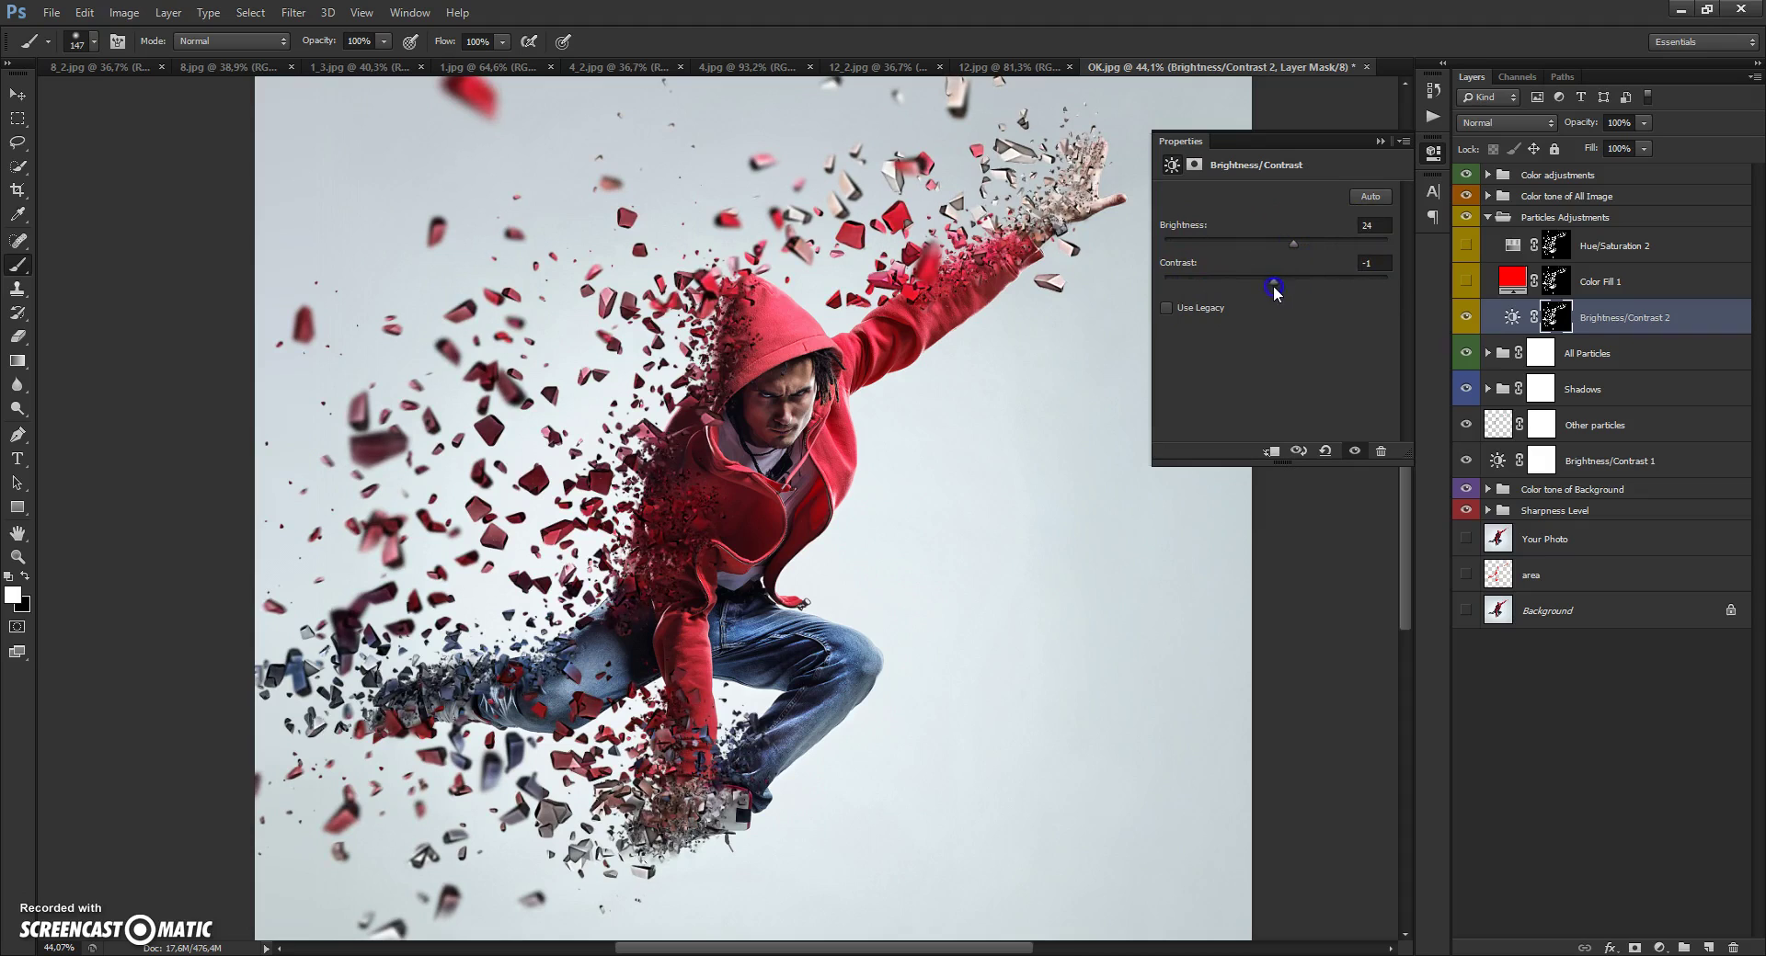
left_click(1378, 140)
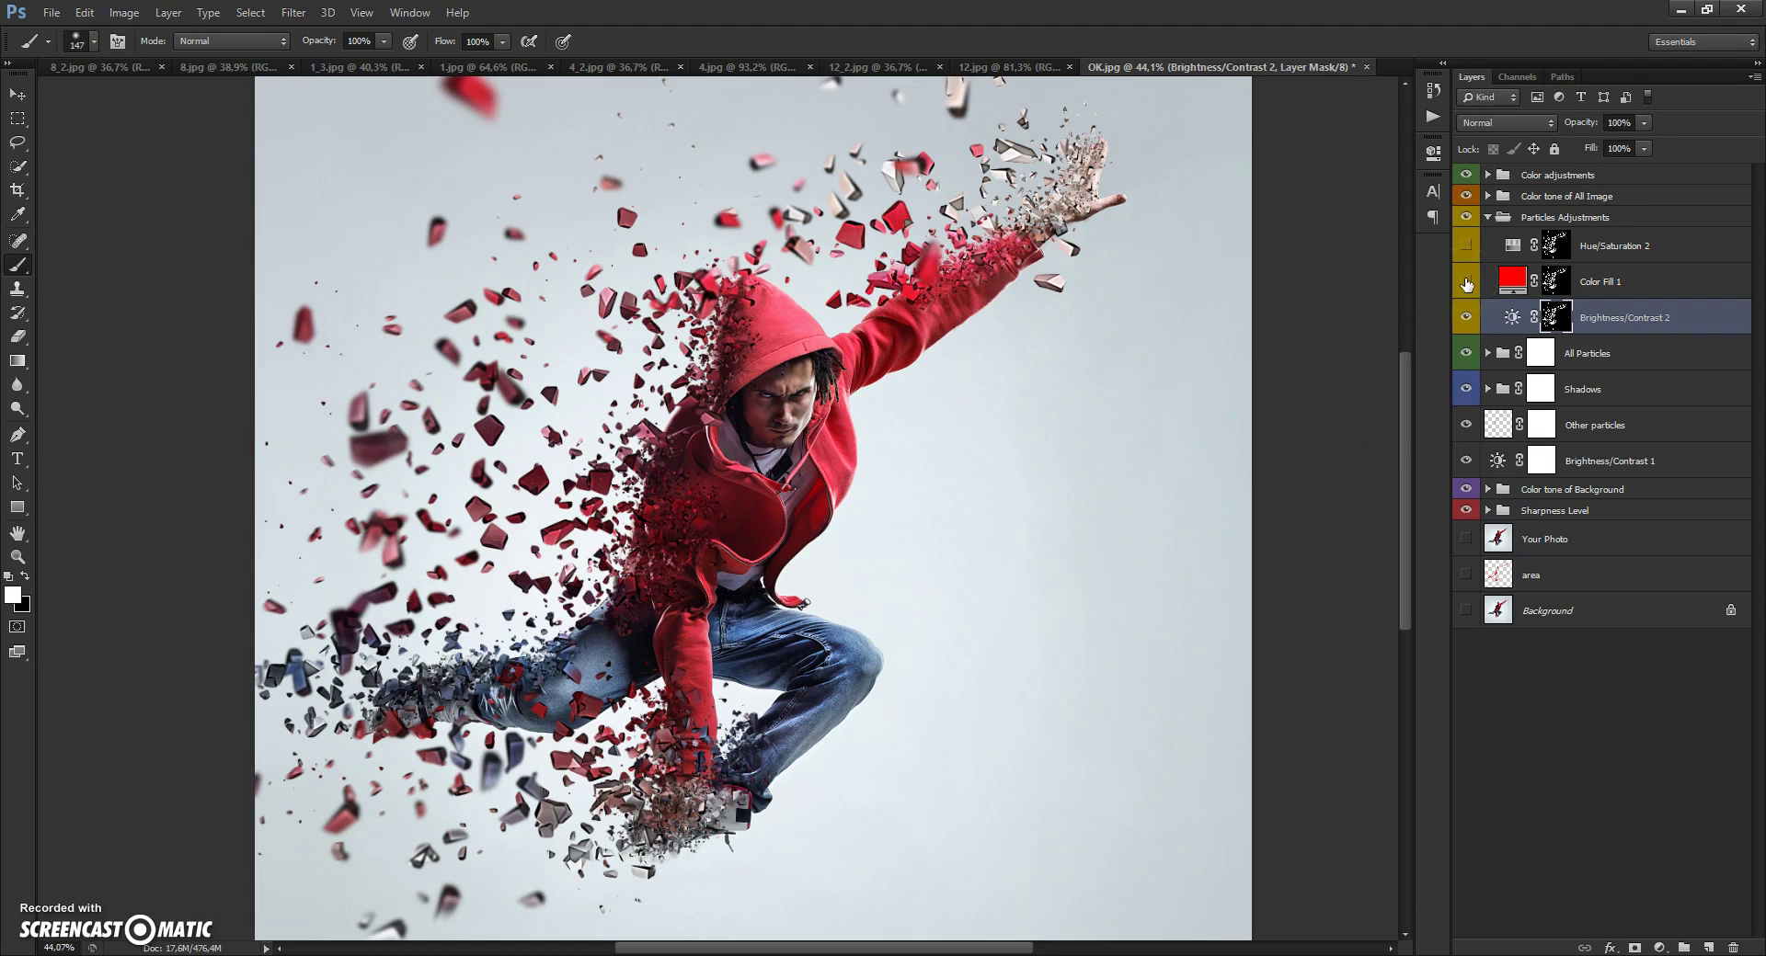
double_click(1512, 278)
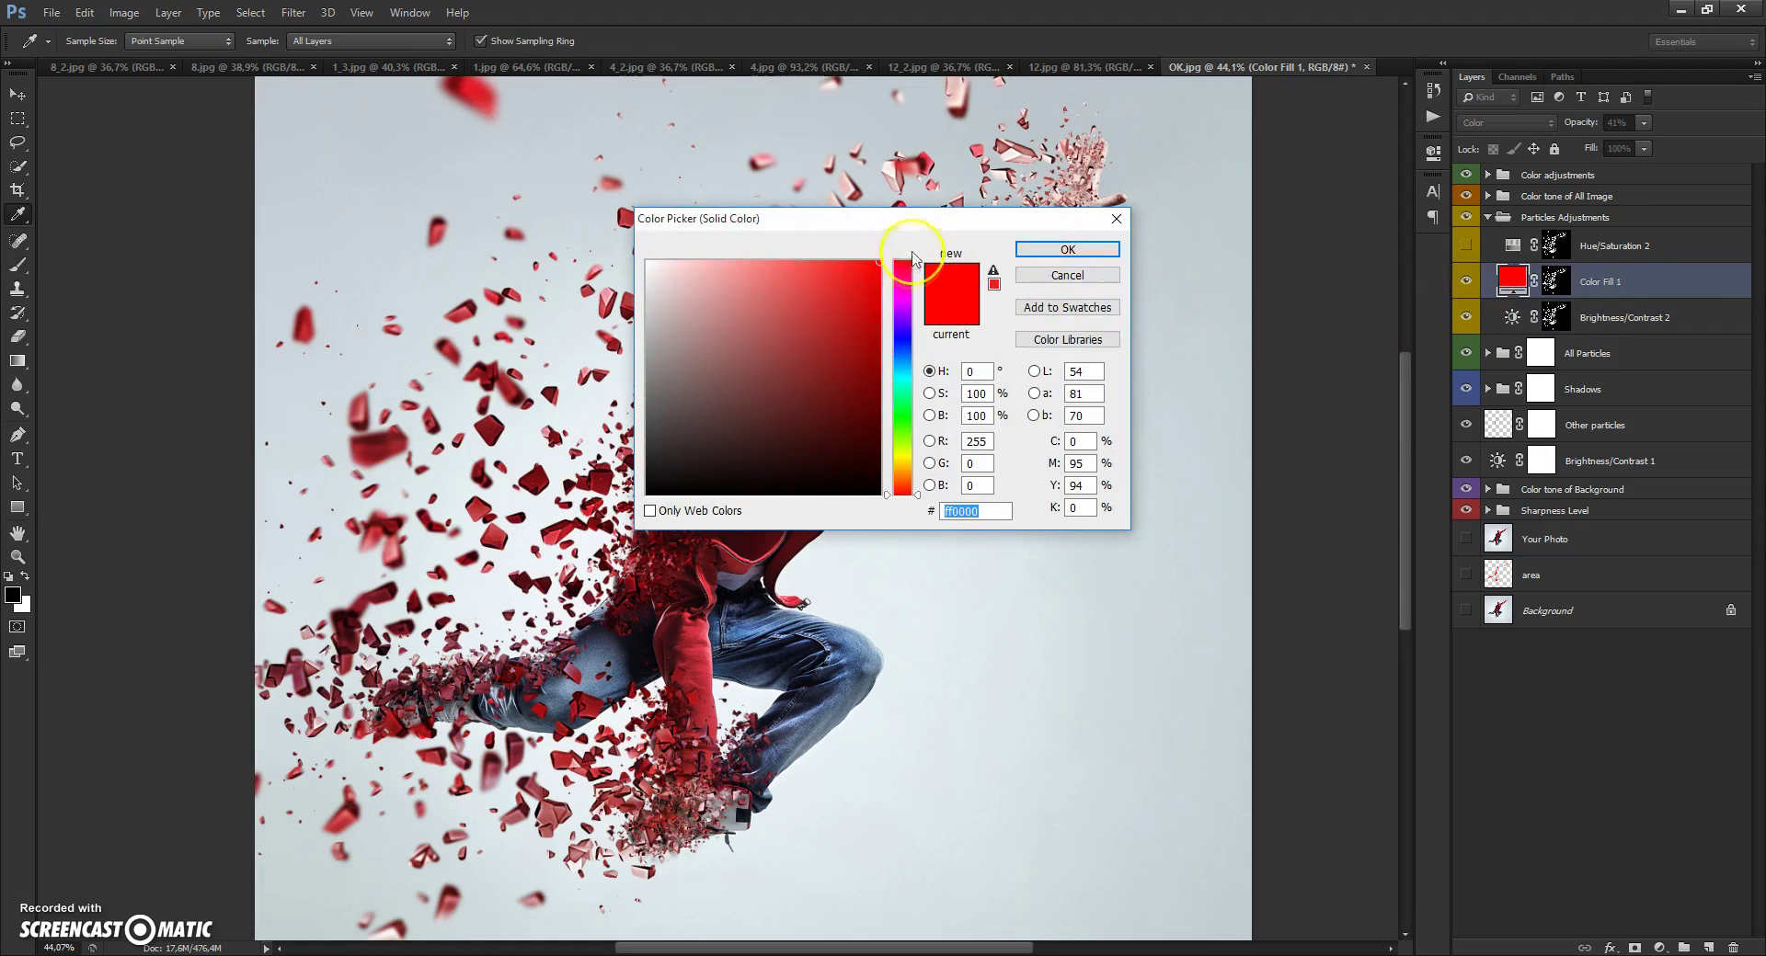
Preview a pink tint for Color Fill 1 but cancel to keep red ff0000.
left_click_drag(918, 224, 1446, 221)
mouse_move(1430, 308)
left_mouse_down()
mouse_move(1432, 487)
mouse_move(1428, 278)
left_mouse_up()
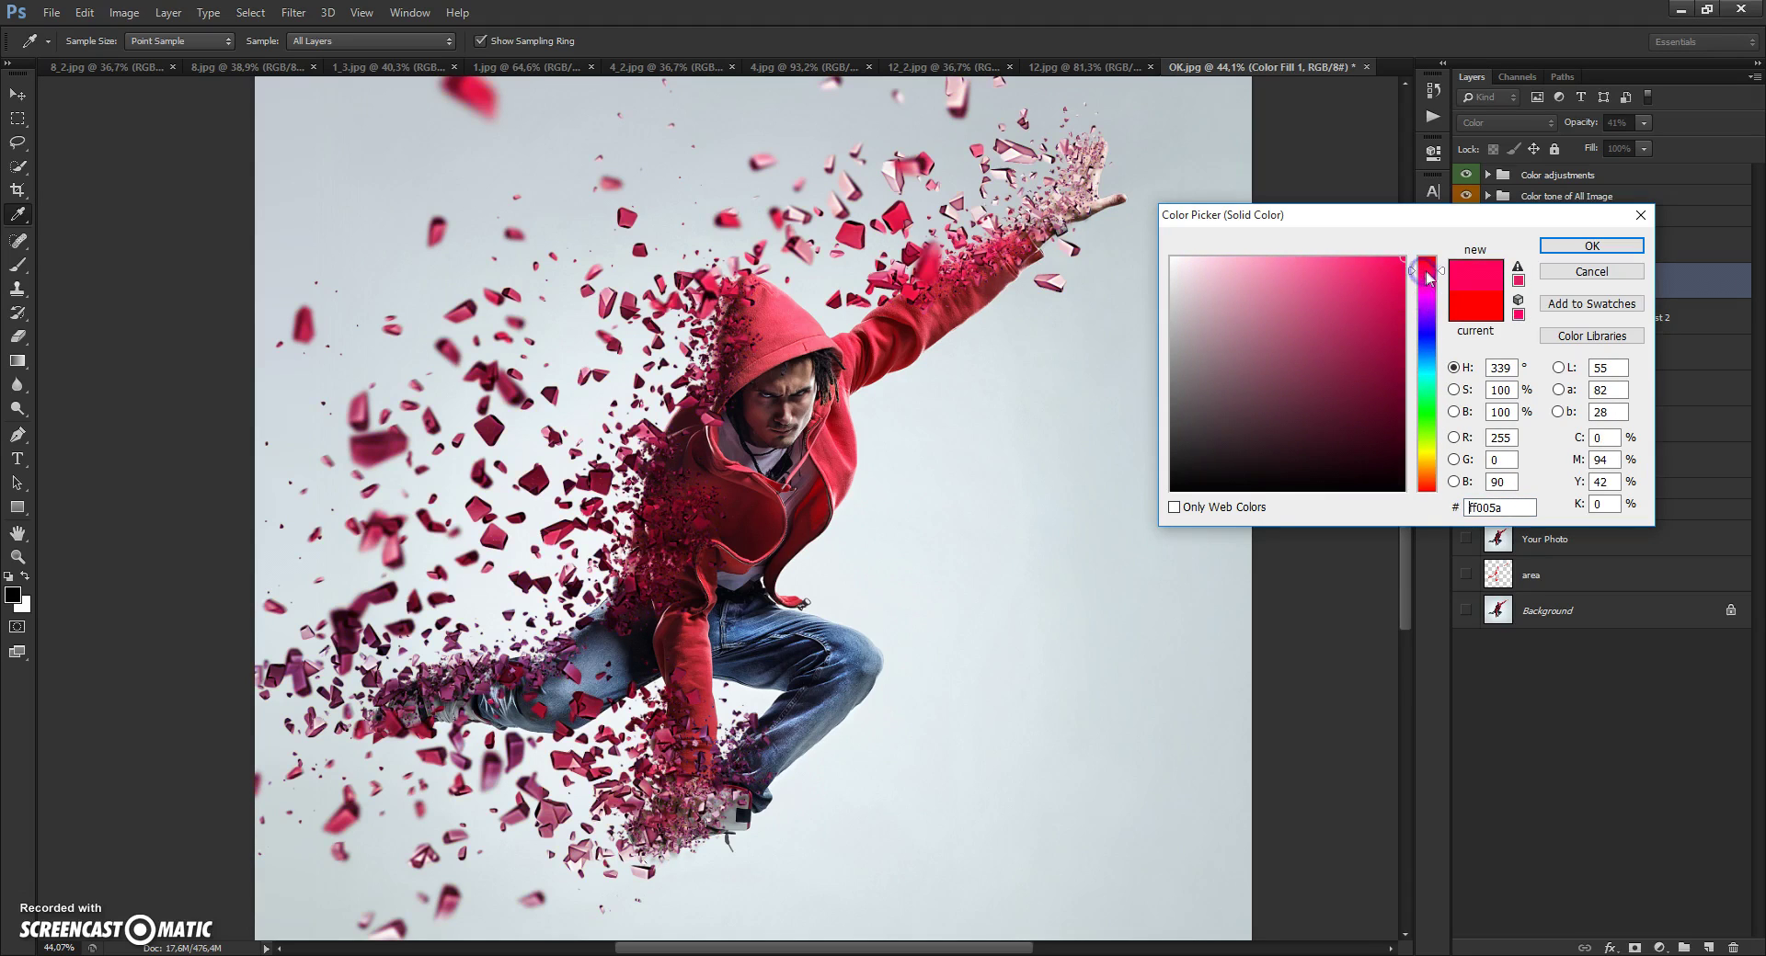
left_click(1584, 272)
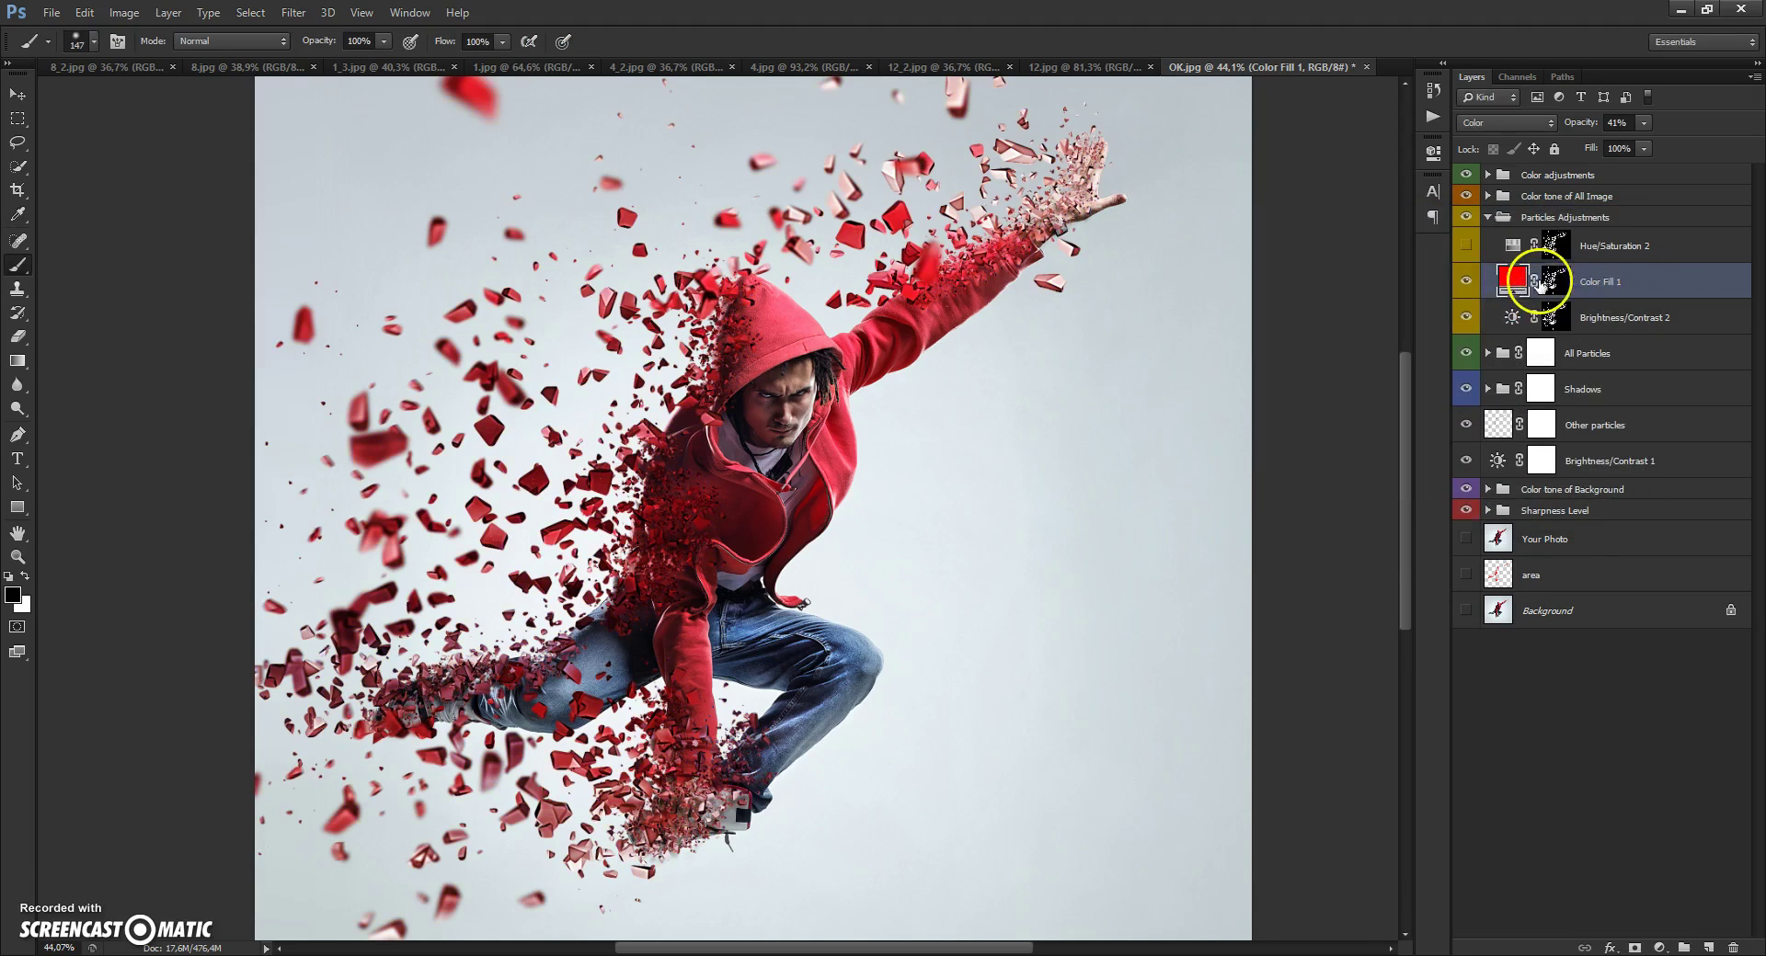
Hide Color Fill 1 and switch Hue/Saturation 2 back on.
left_click(1465, 280)
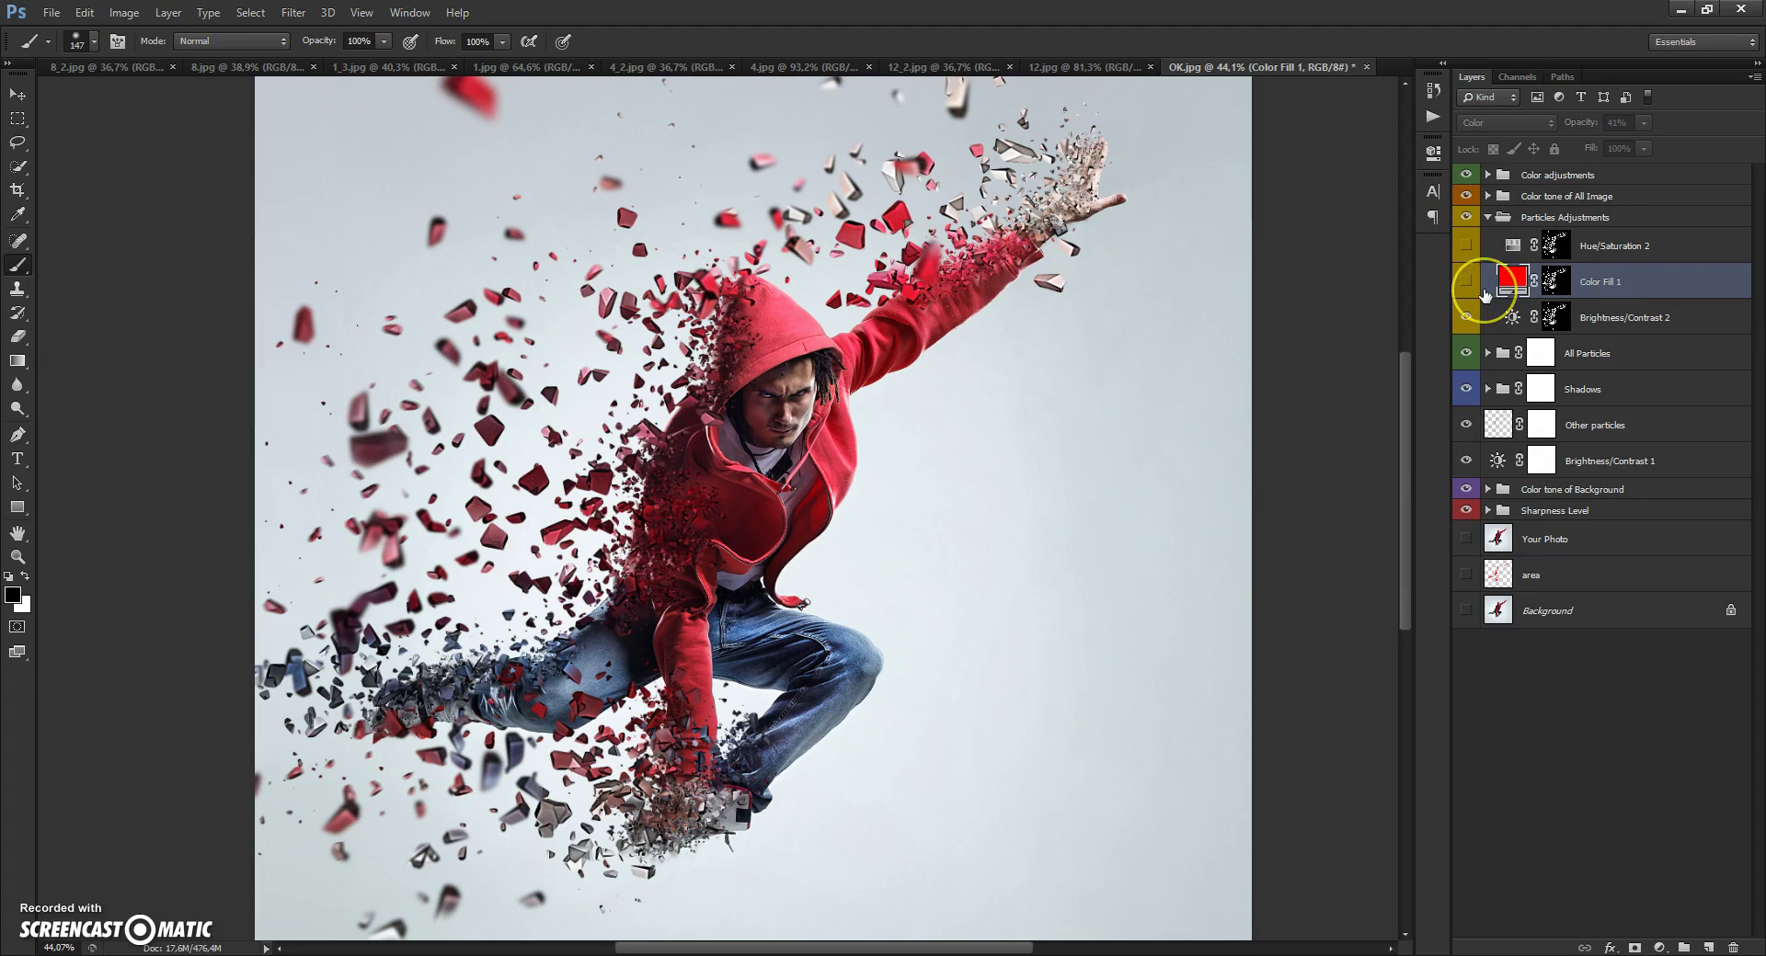
left_click(1466, 245)
left_click(1513, 245)
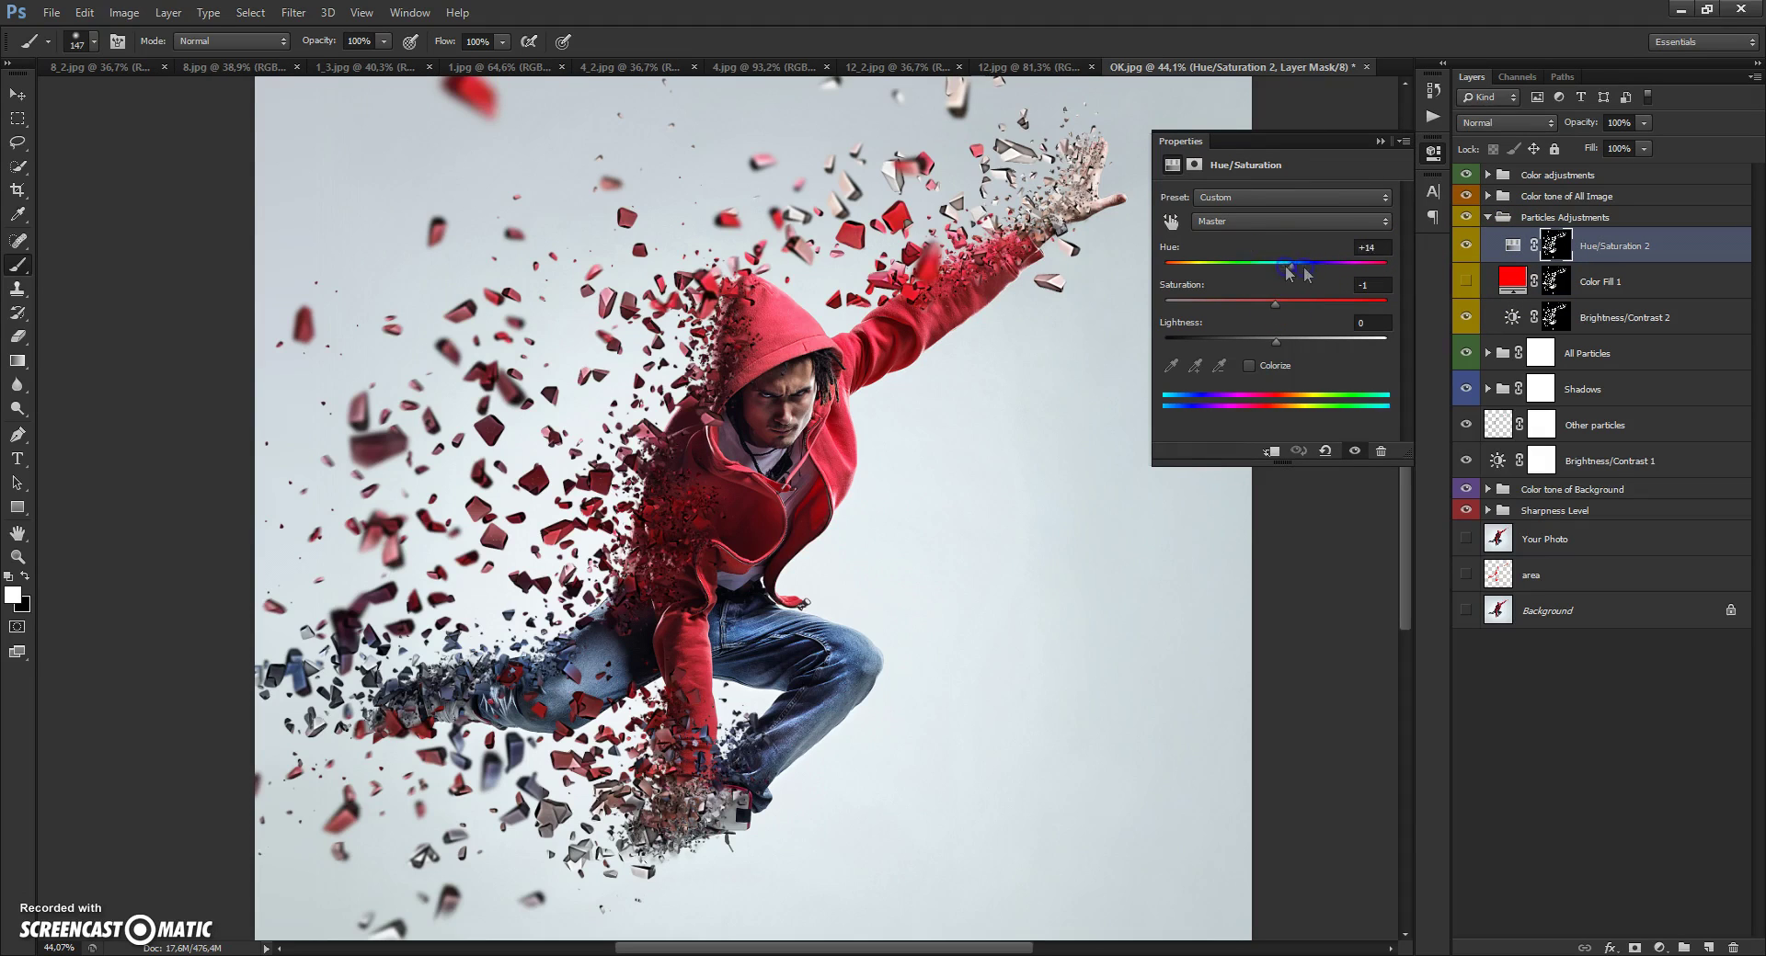
Set Hue/Saturation 2 to hue -1, saturation +5, lightness +2 and collapse Particles Adjustments.
left_click_drag(1275, 266, 1280, 363)
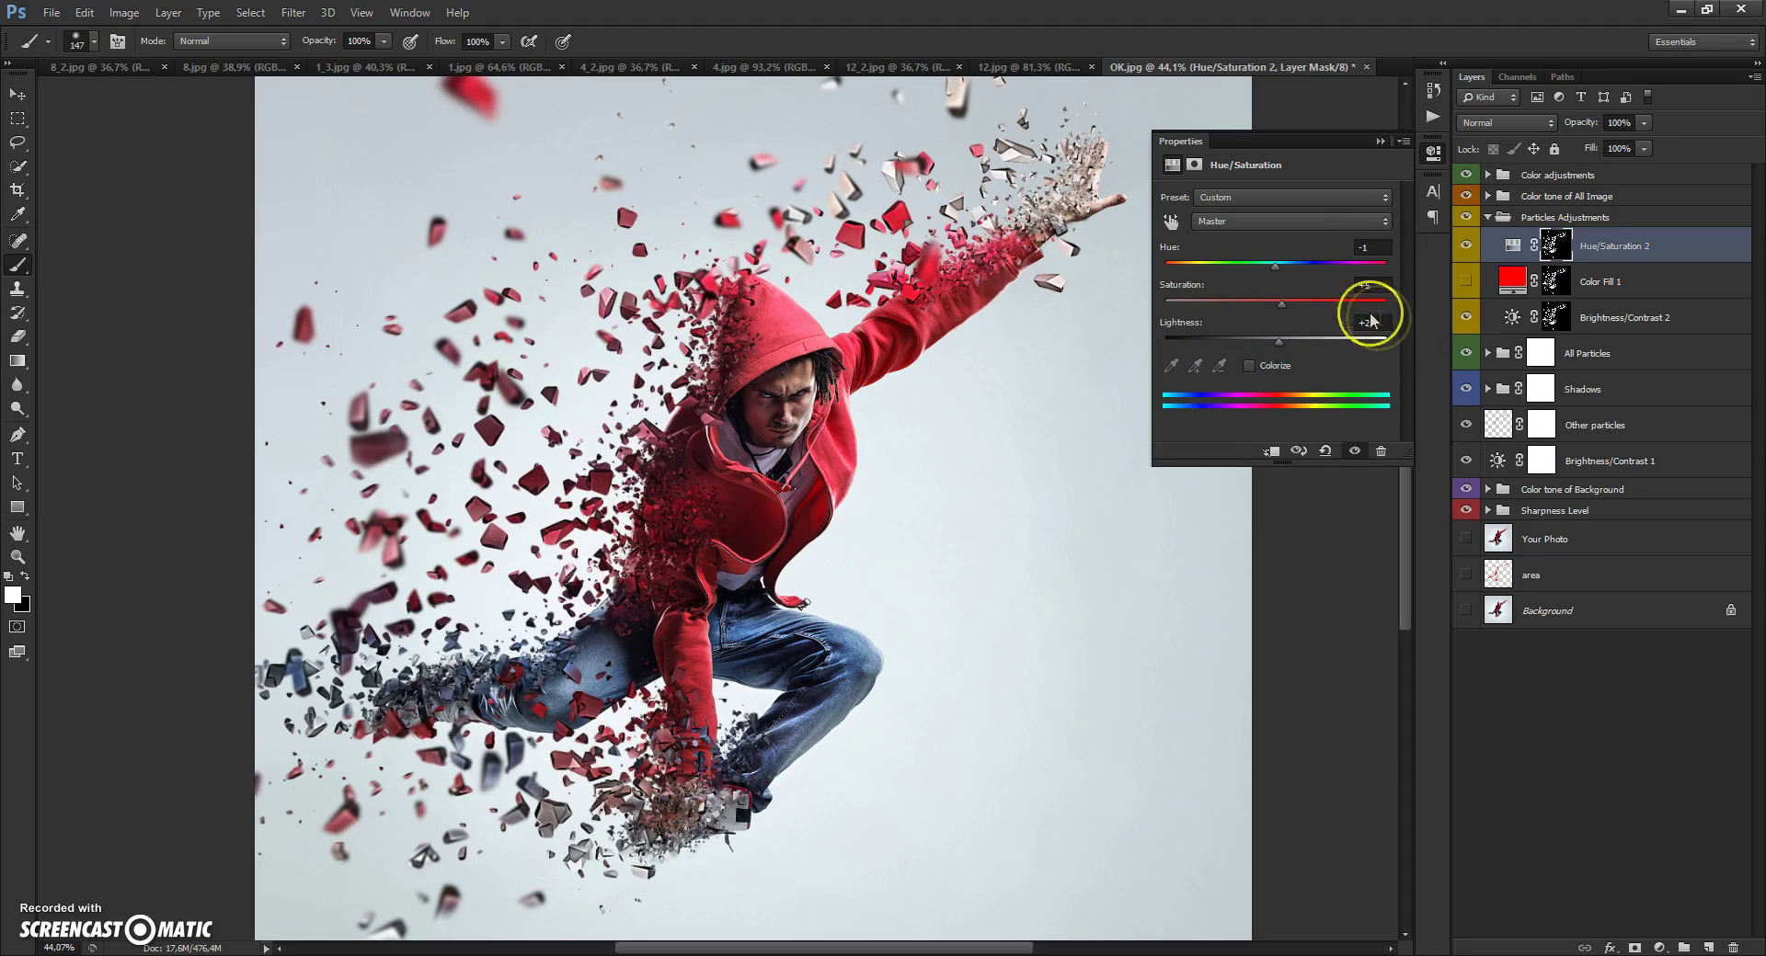
left_click(1378, 140)
left_click(1487, 218)
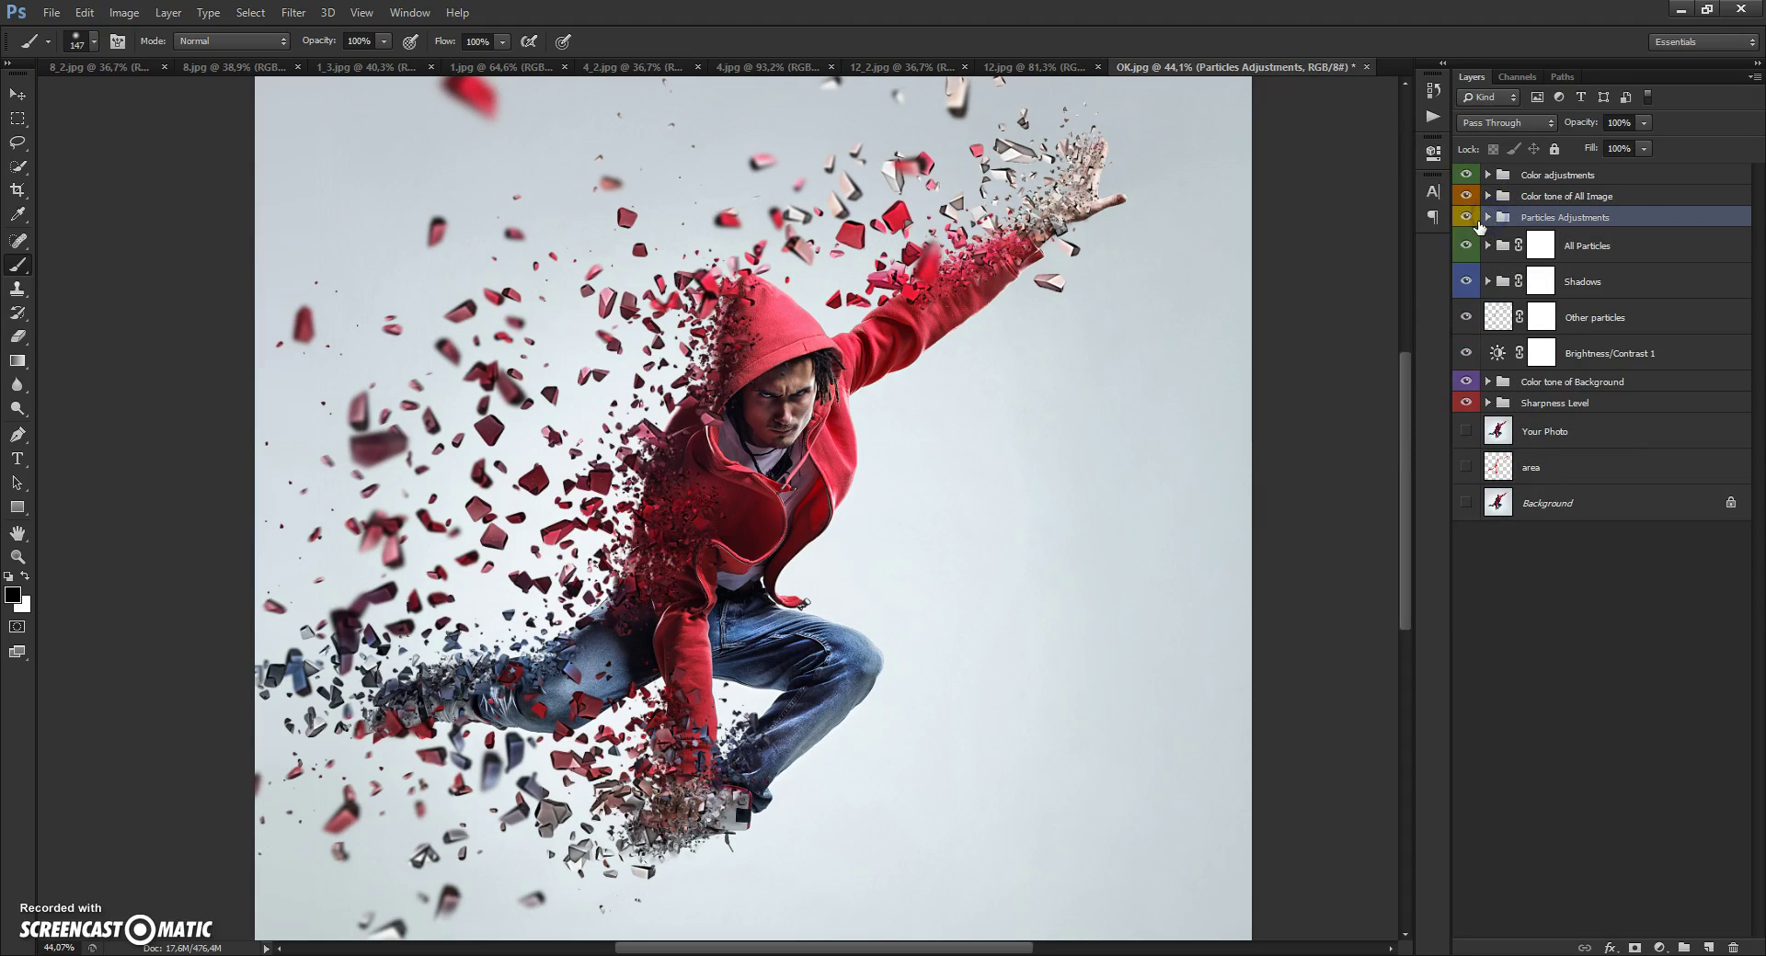
Expand the Color tone of All Image group to reveal Col. 1–7.
left_click(1536, 202)
left_click(1488, 197)
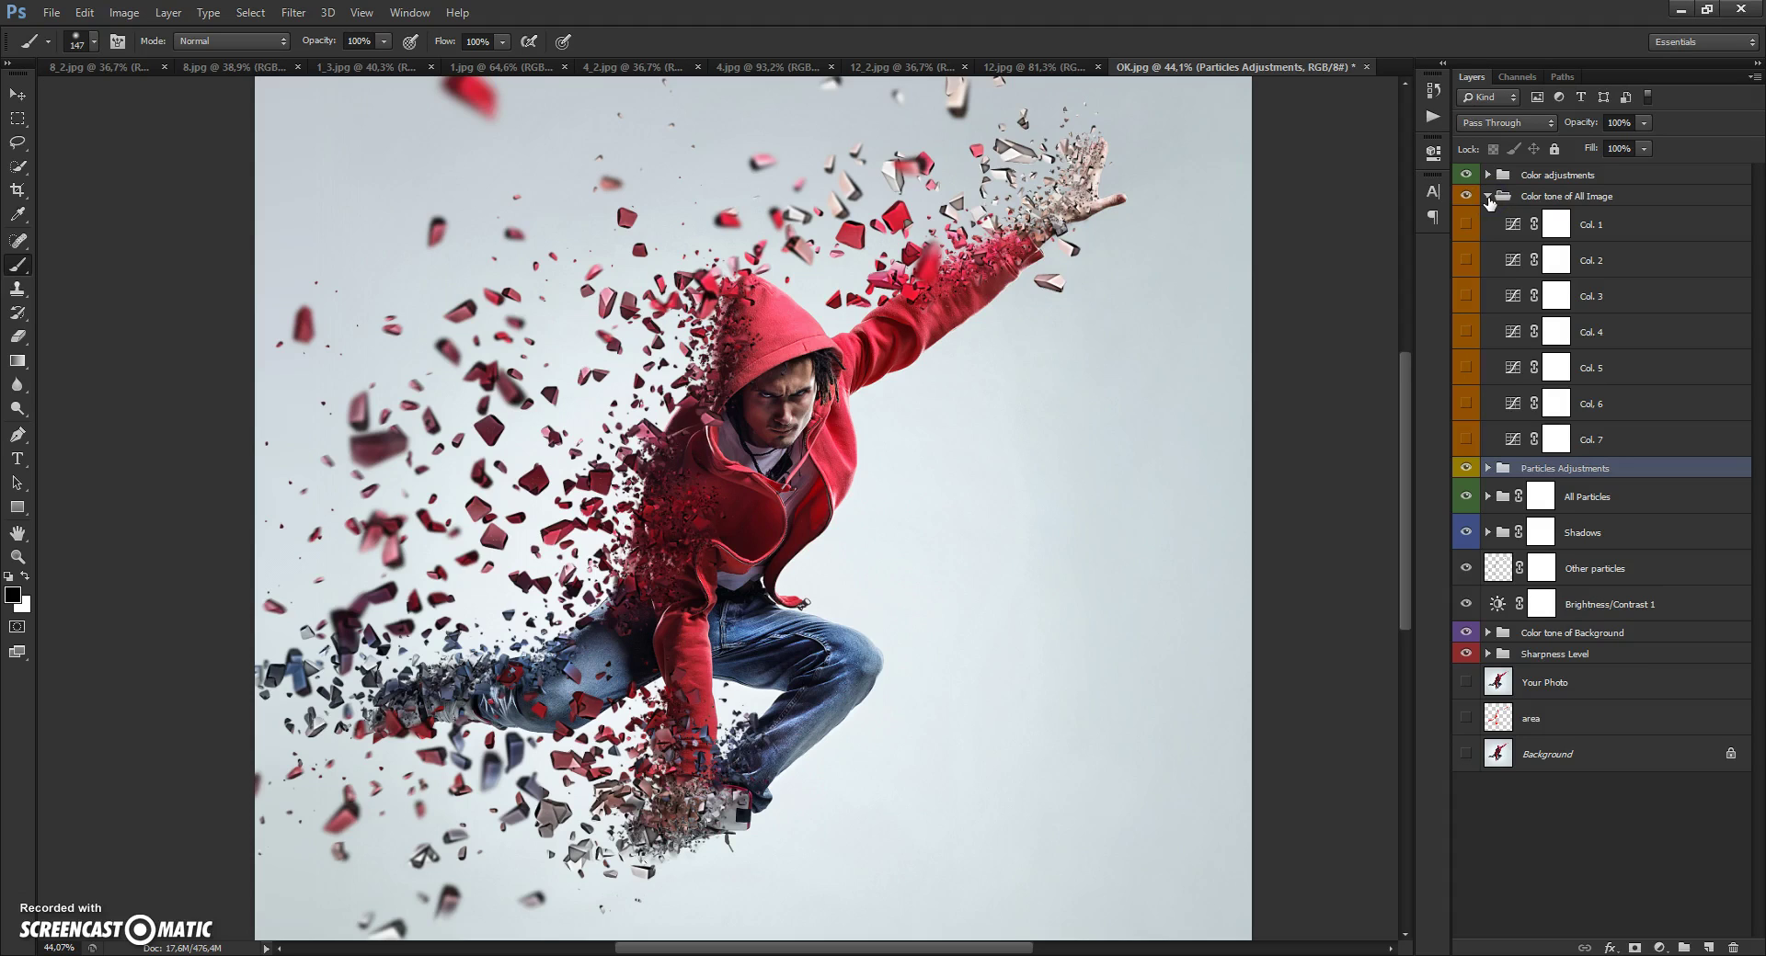
scroll(792, 268, "down", 1)
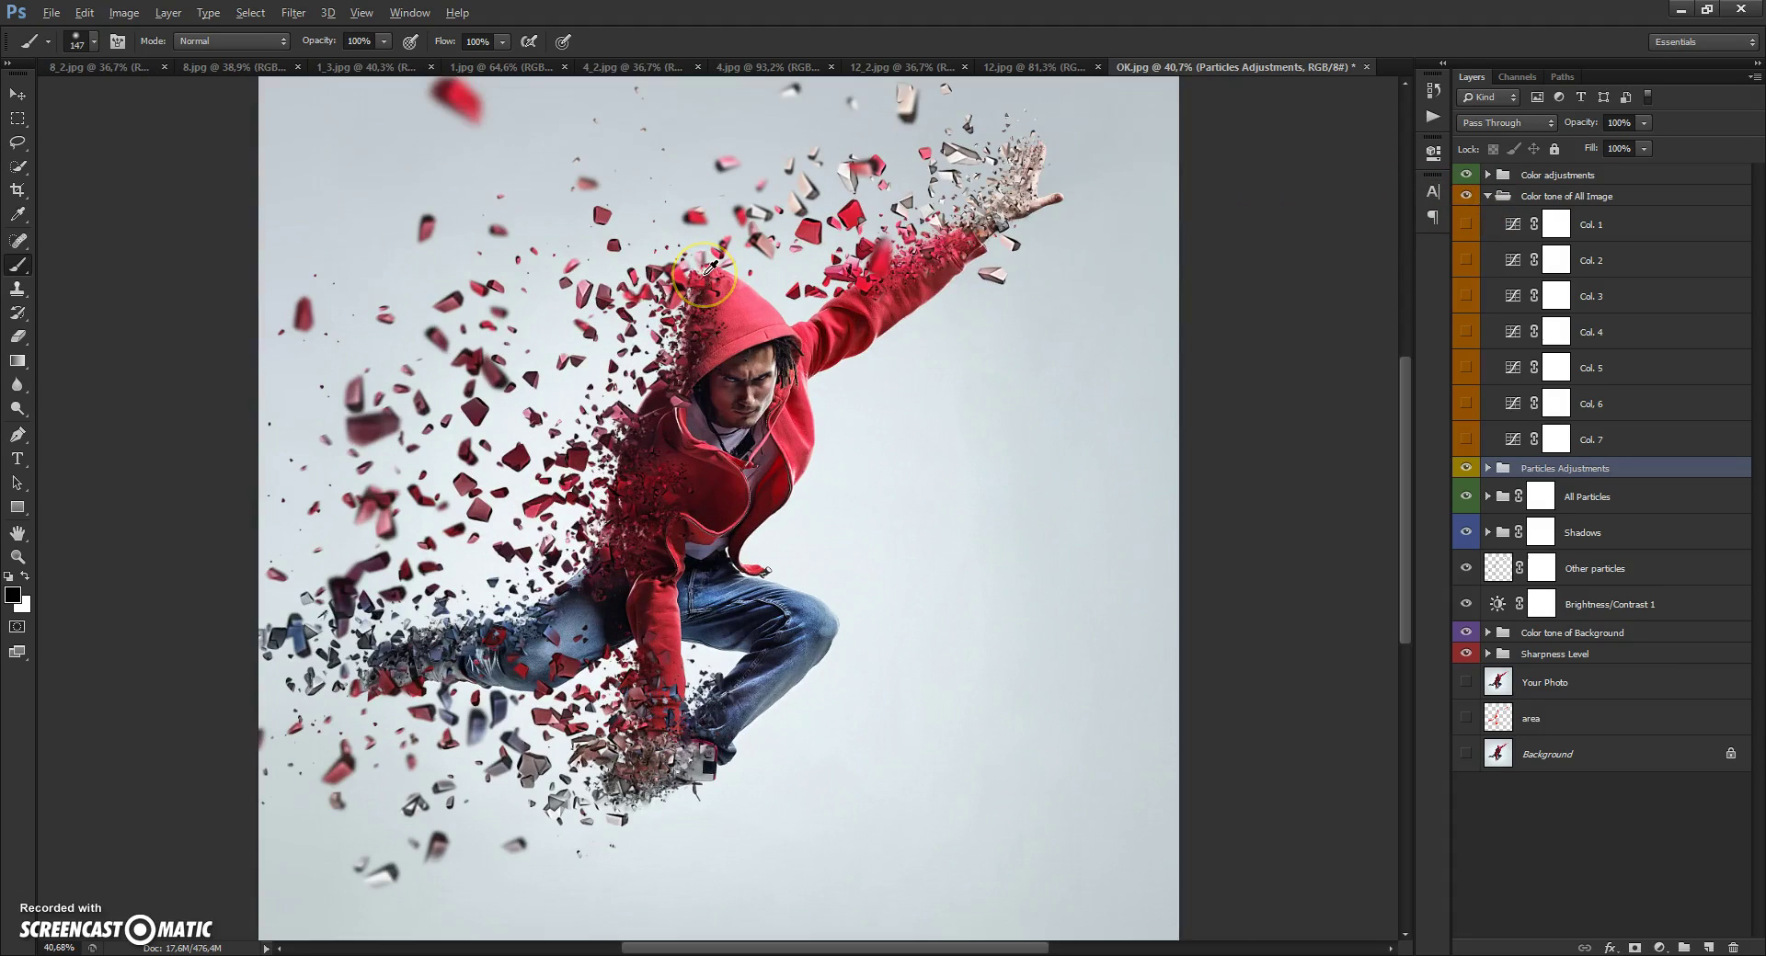
scroll(710, 266, "up", 1)
scroll(709, 267, "down", 1)
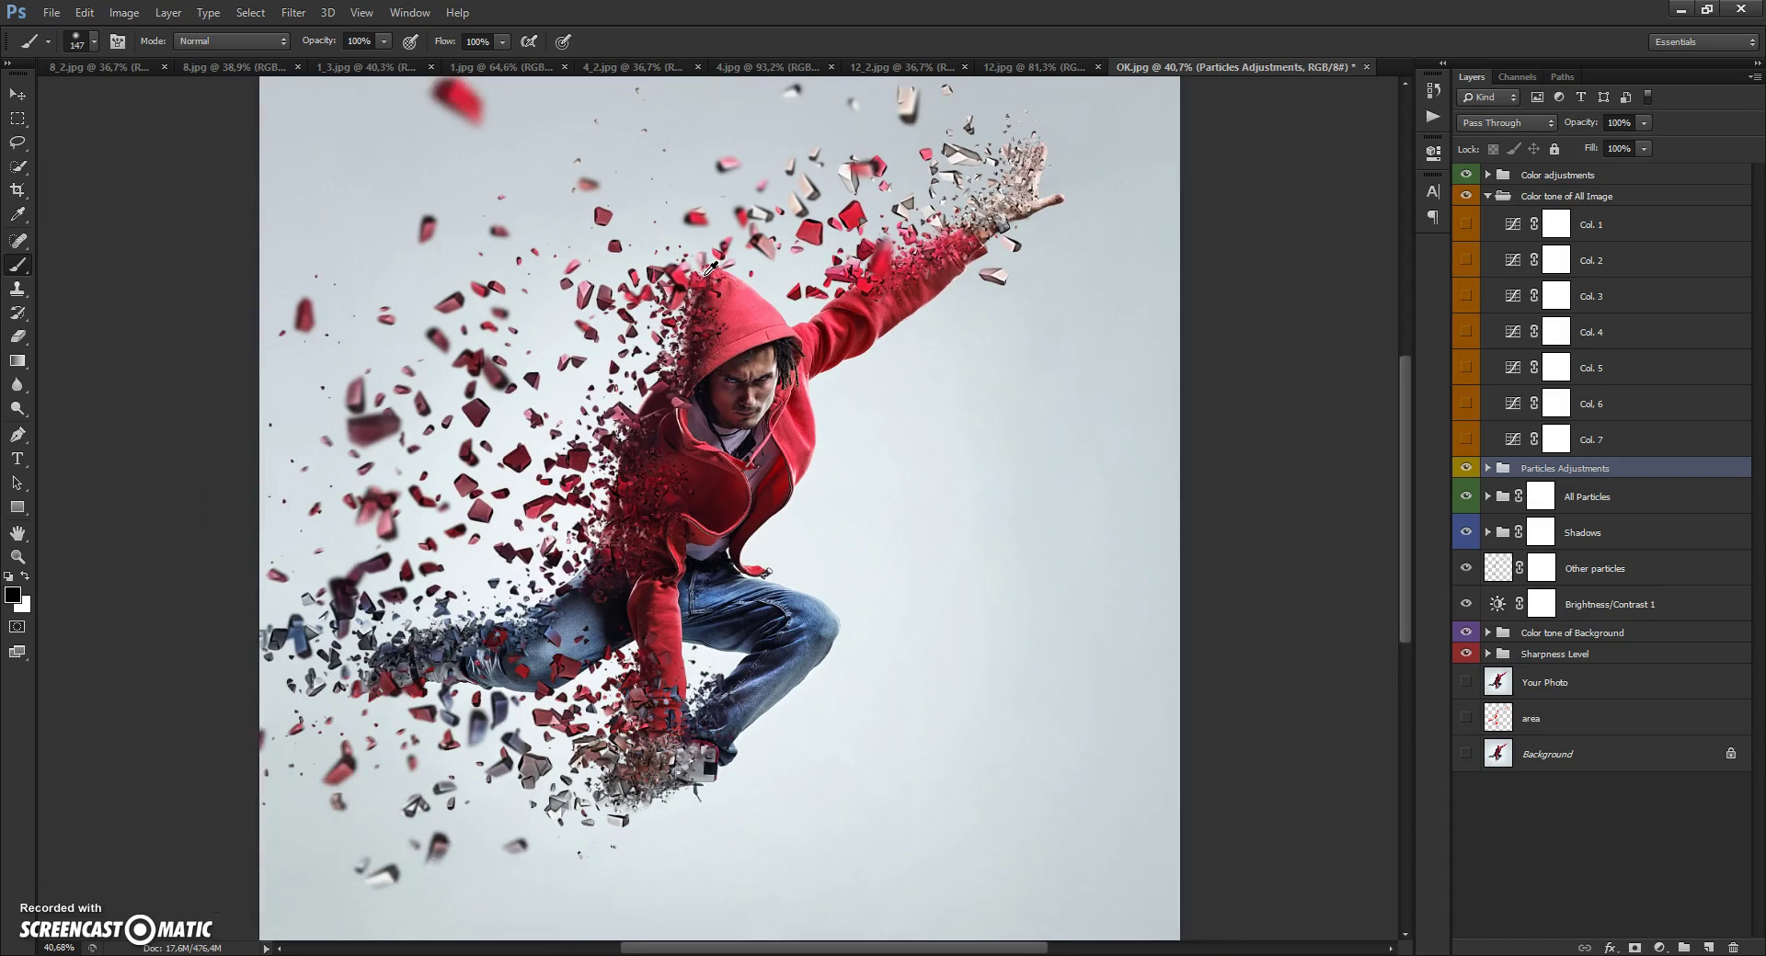
scroll(710, 266, "up", 1)
Preview each whole-image tone in turn, from pink Col. 1 through cream Col. 7.
left_click(1466, 226)
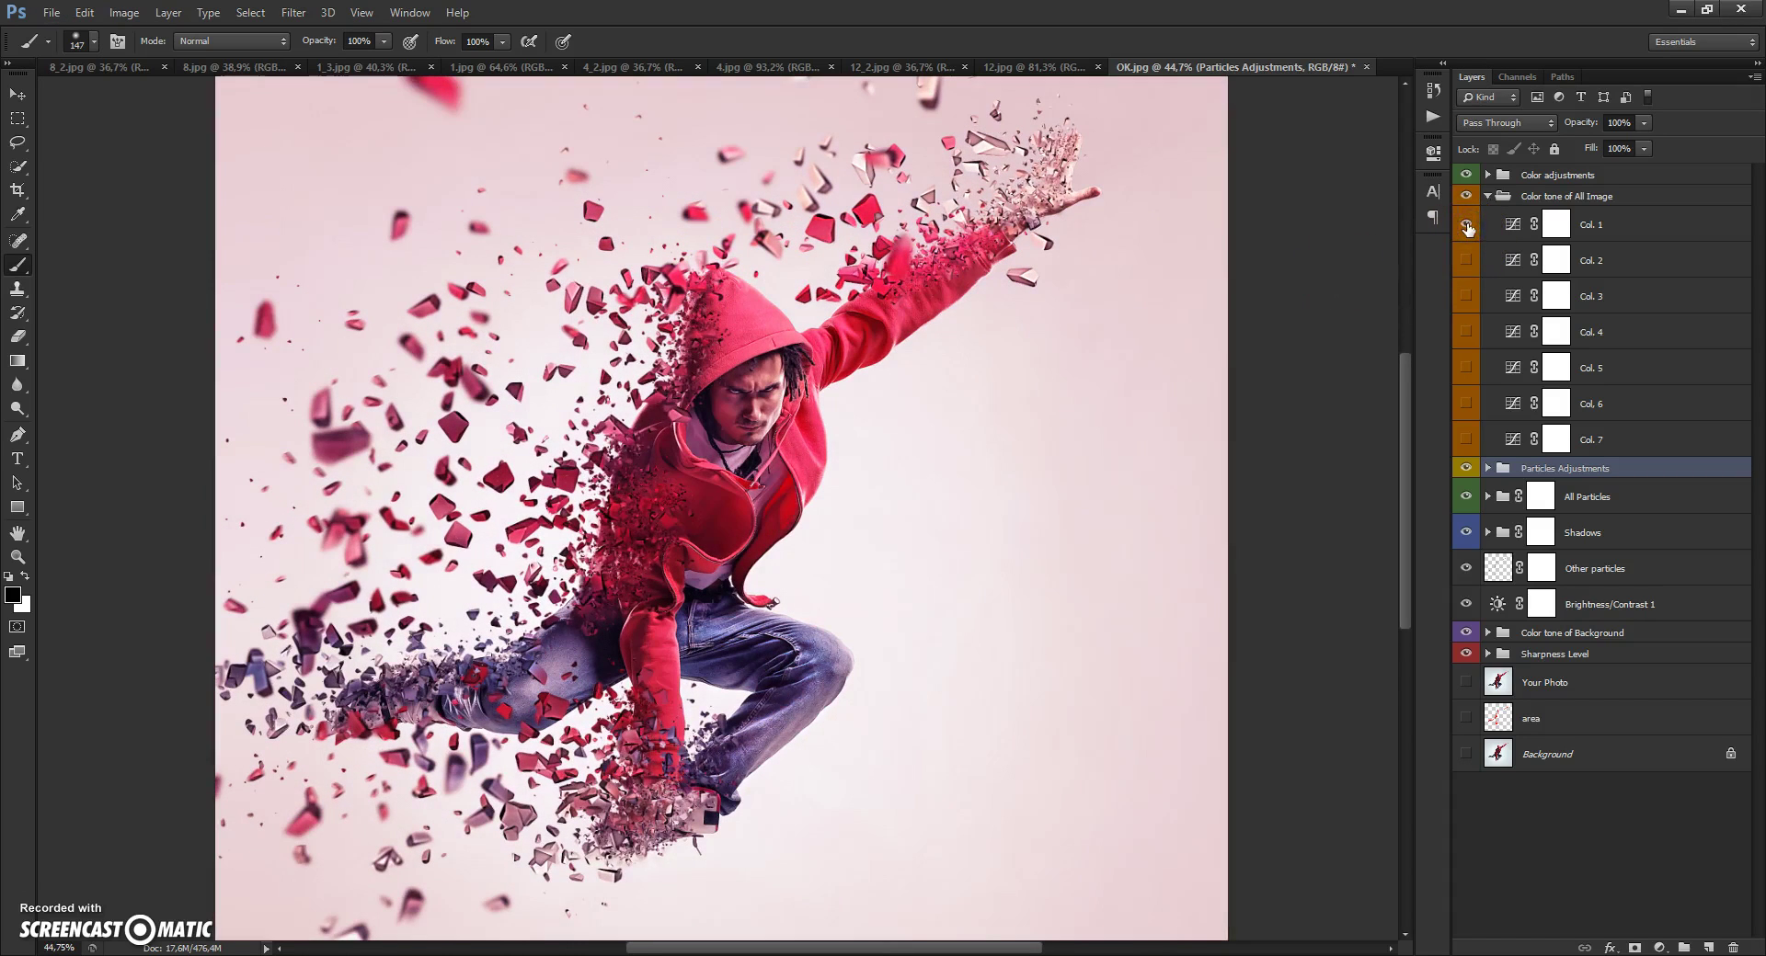
left_click(1466, 226)
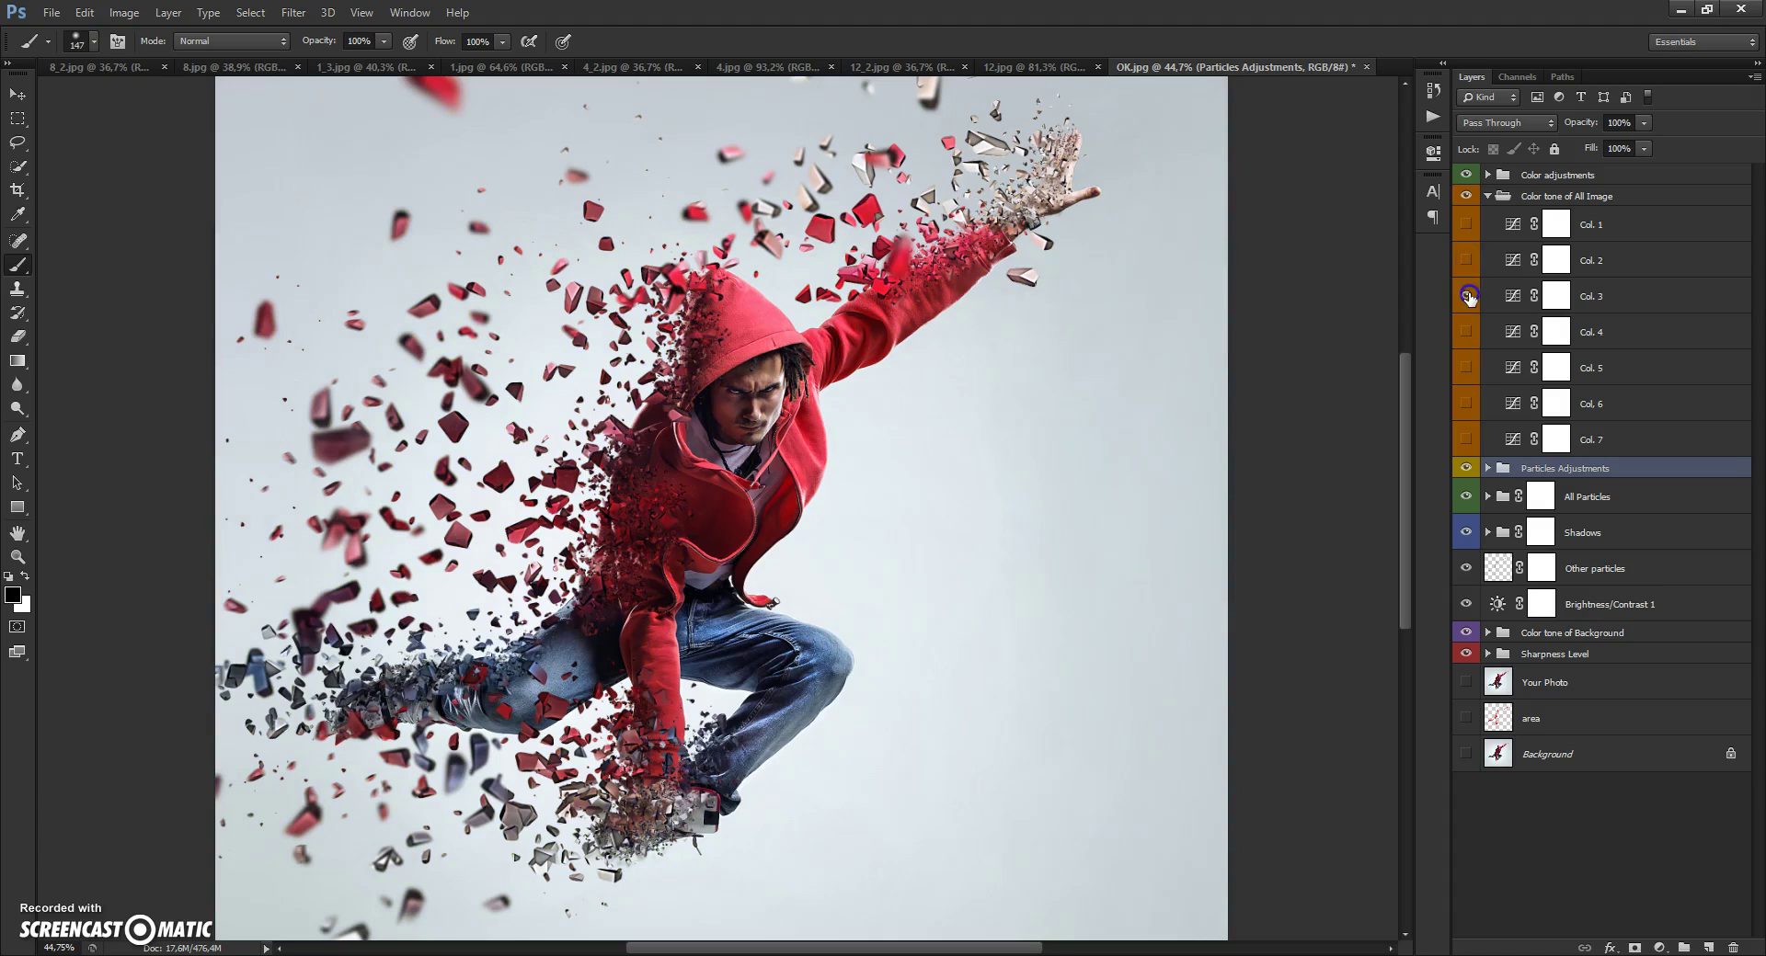
left_click(1466, 297)
left_click(1466, 332)
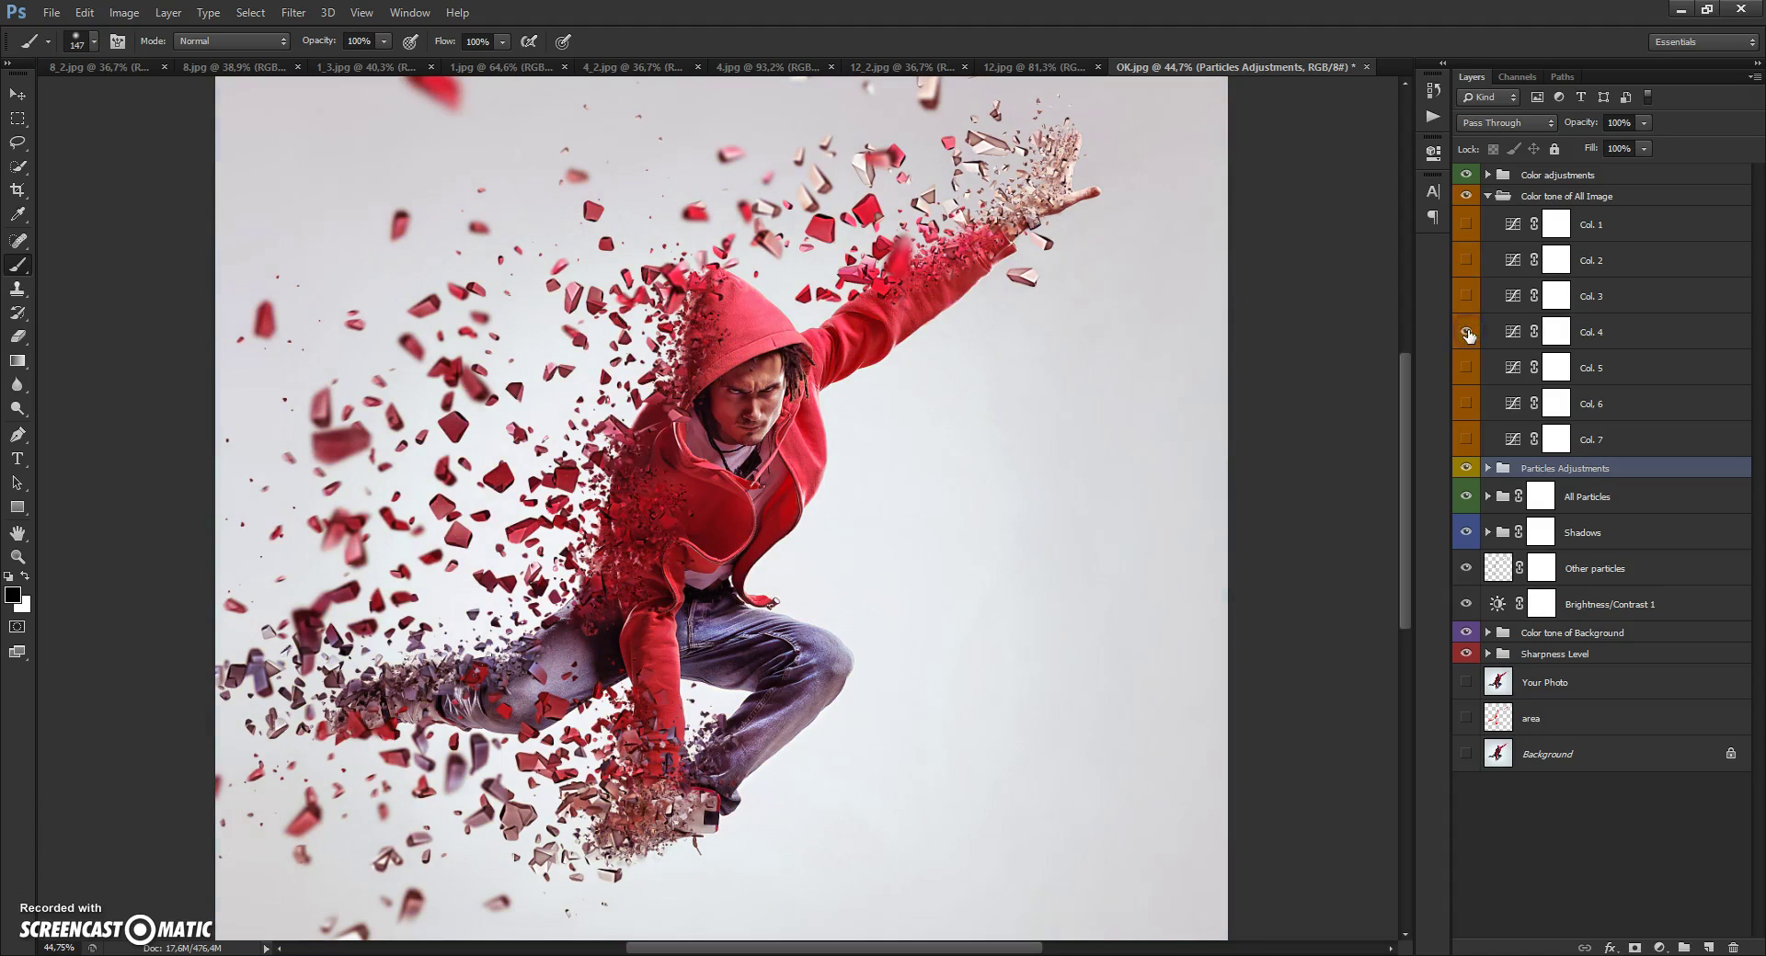
left_click(1466, 332)
left_click(1466, 368)
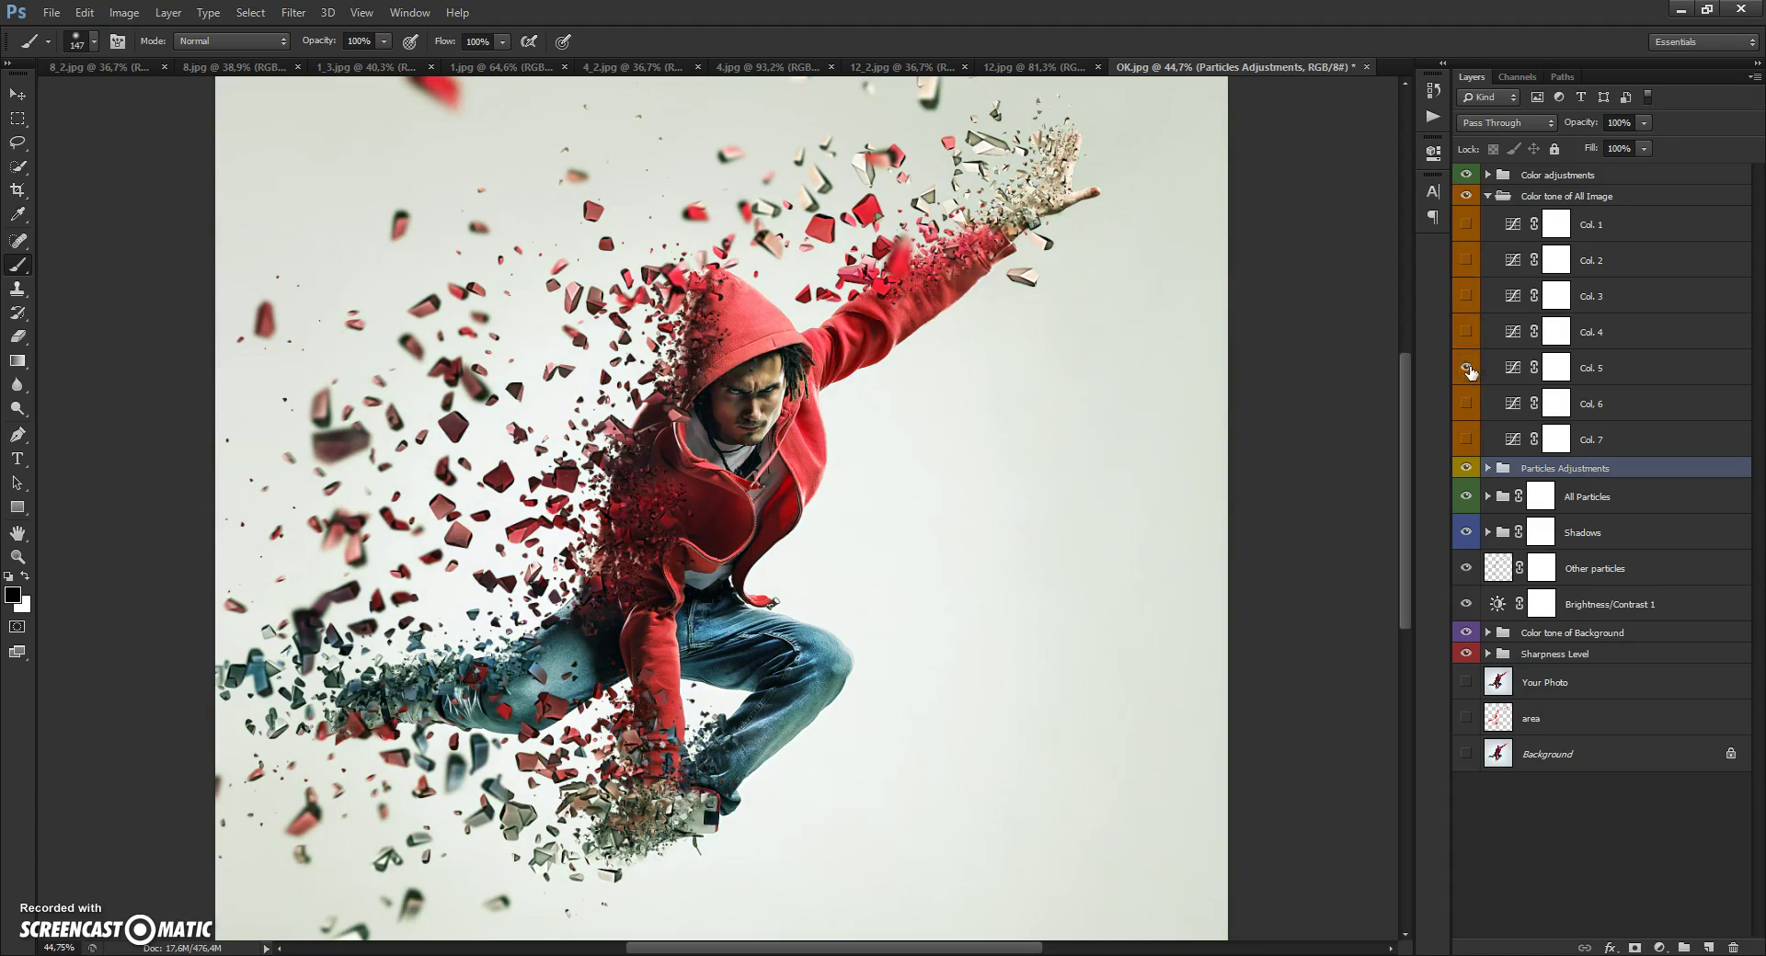
left_click(1466, 368)
left_click(1466, 404)
left_click(1466, 404)
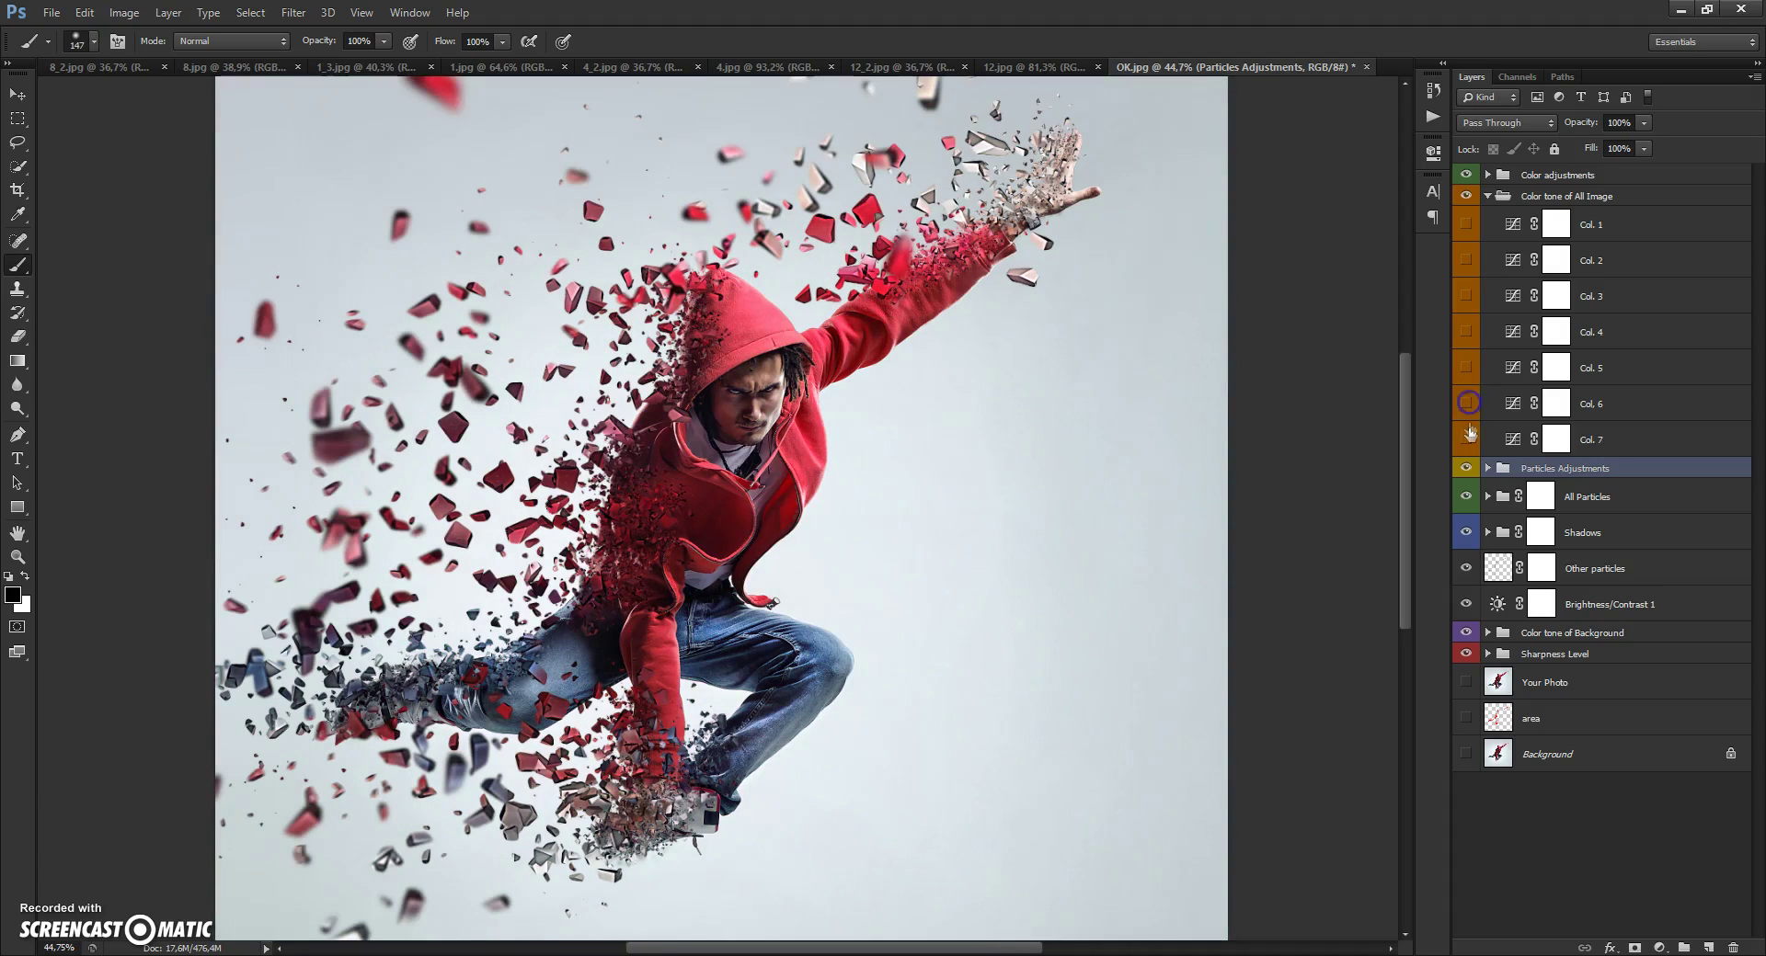
left_click(1466, 439)
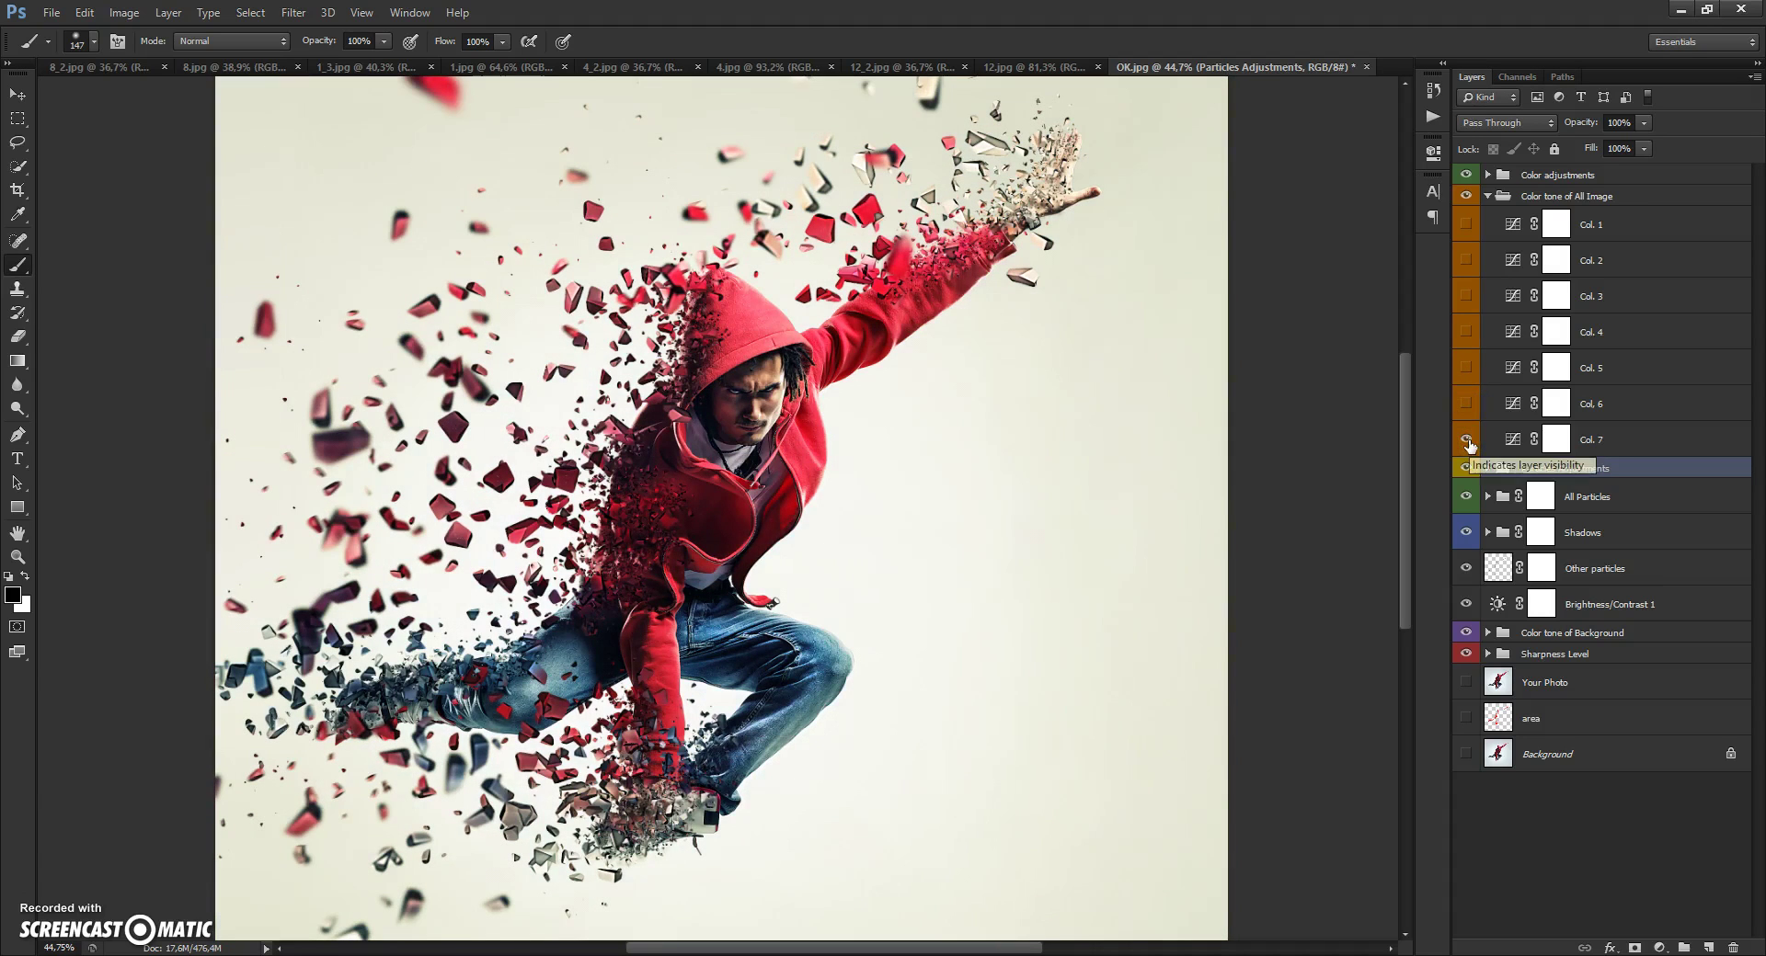
left_click(1466, 439)
left_click(1466, 224)
left_click(1466, 224)
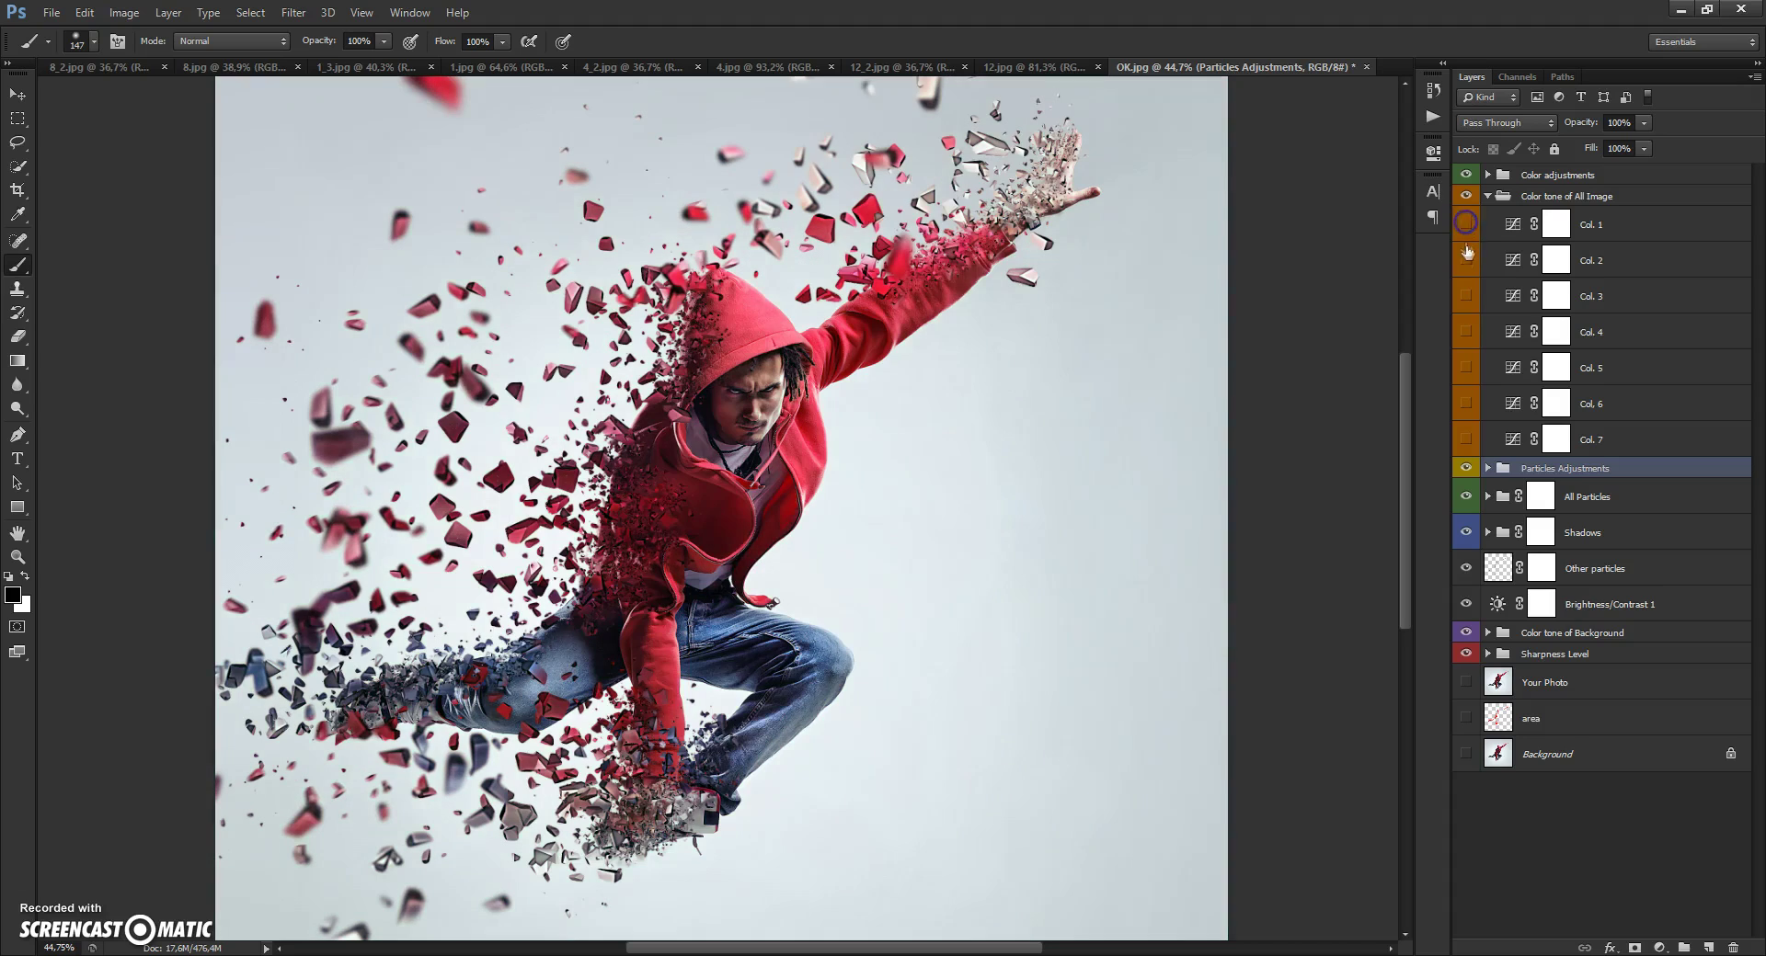
left_click(1466, 260)
Recheck Col. 1 and Col. 7, then leave only magenta Col. 3 visible and fold the group.
left_click(1466, 225)
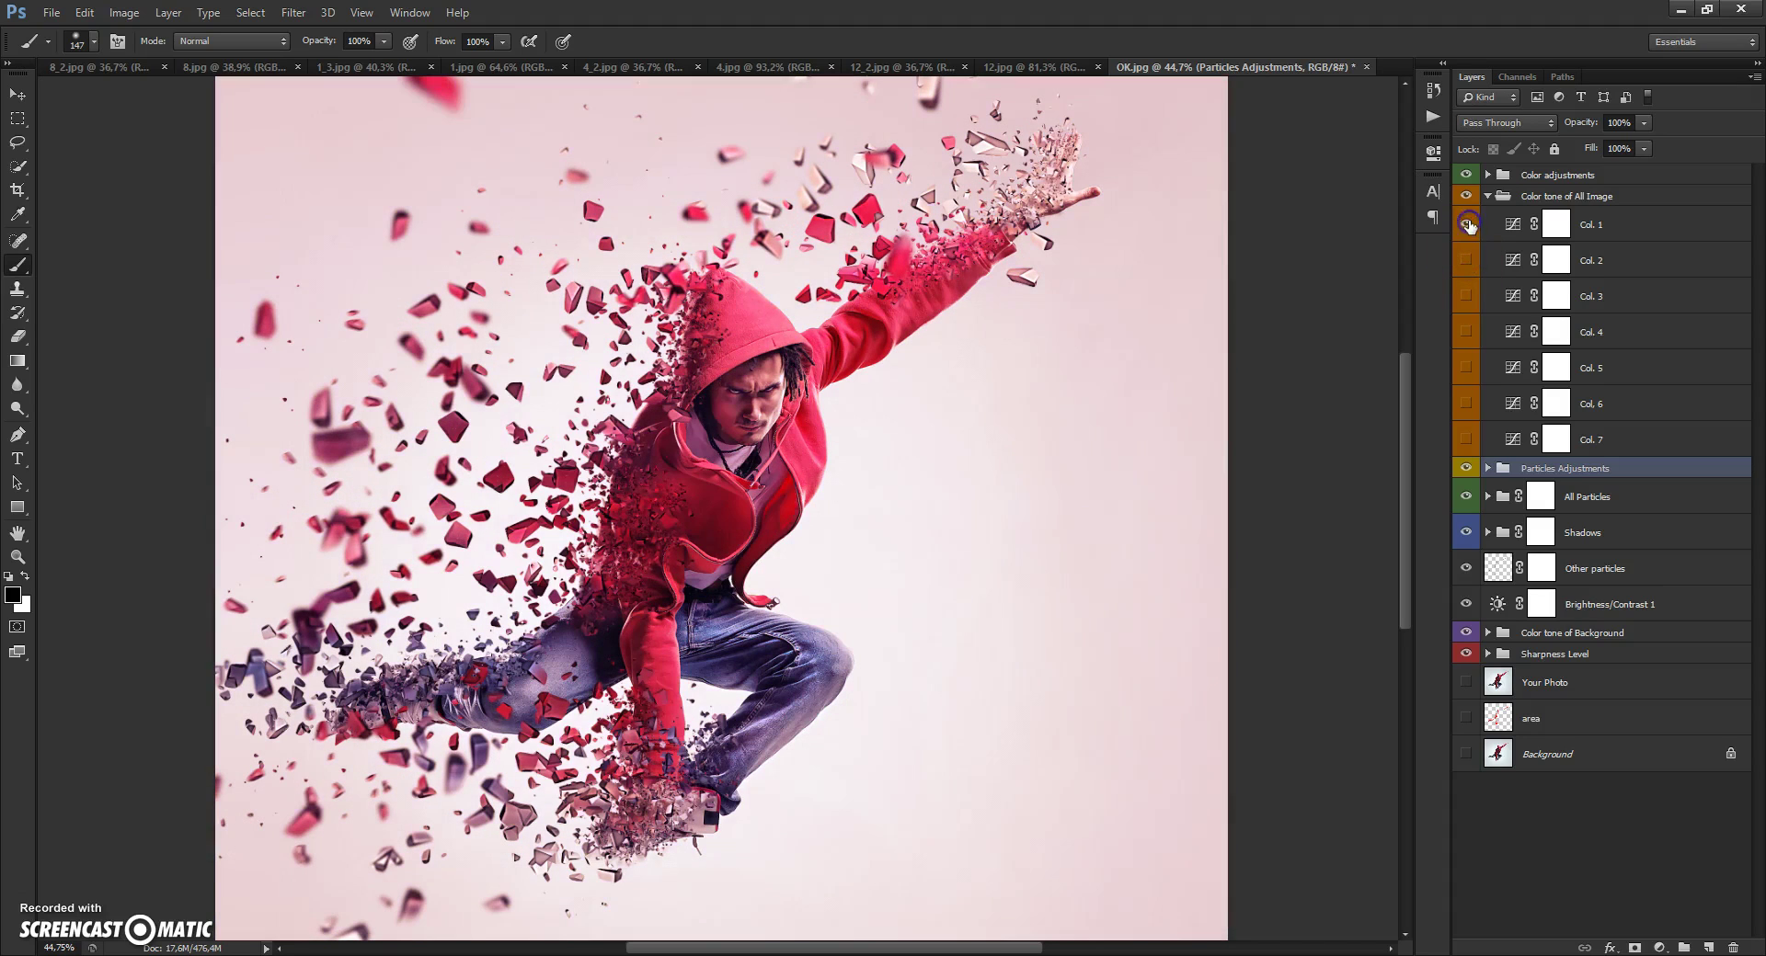
left_click(1467, 224)
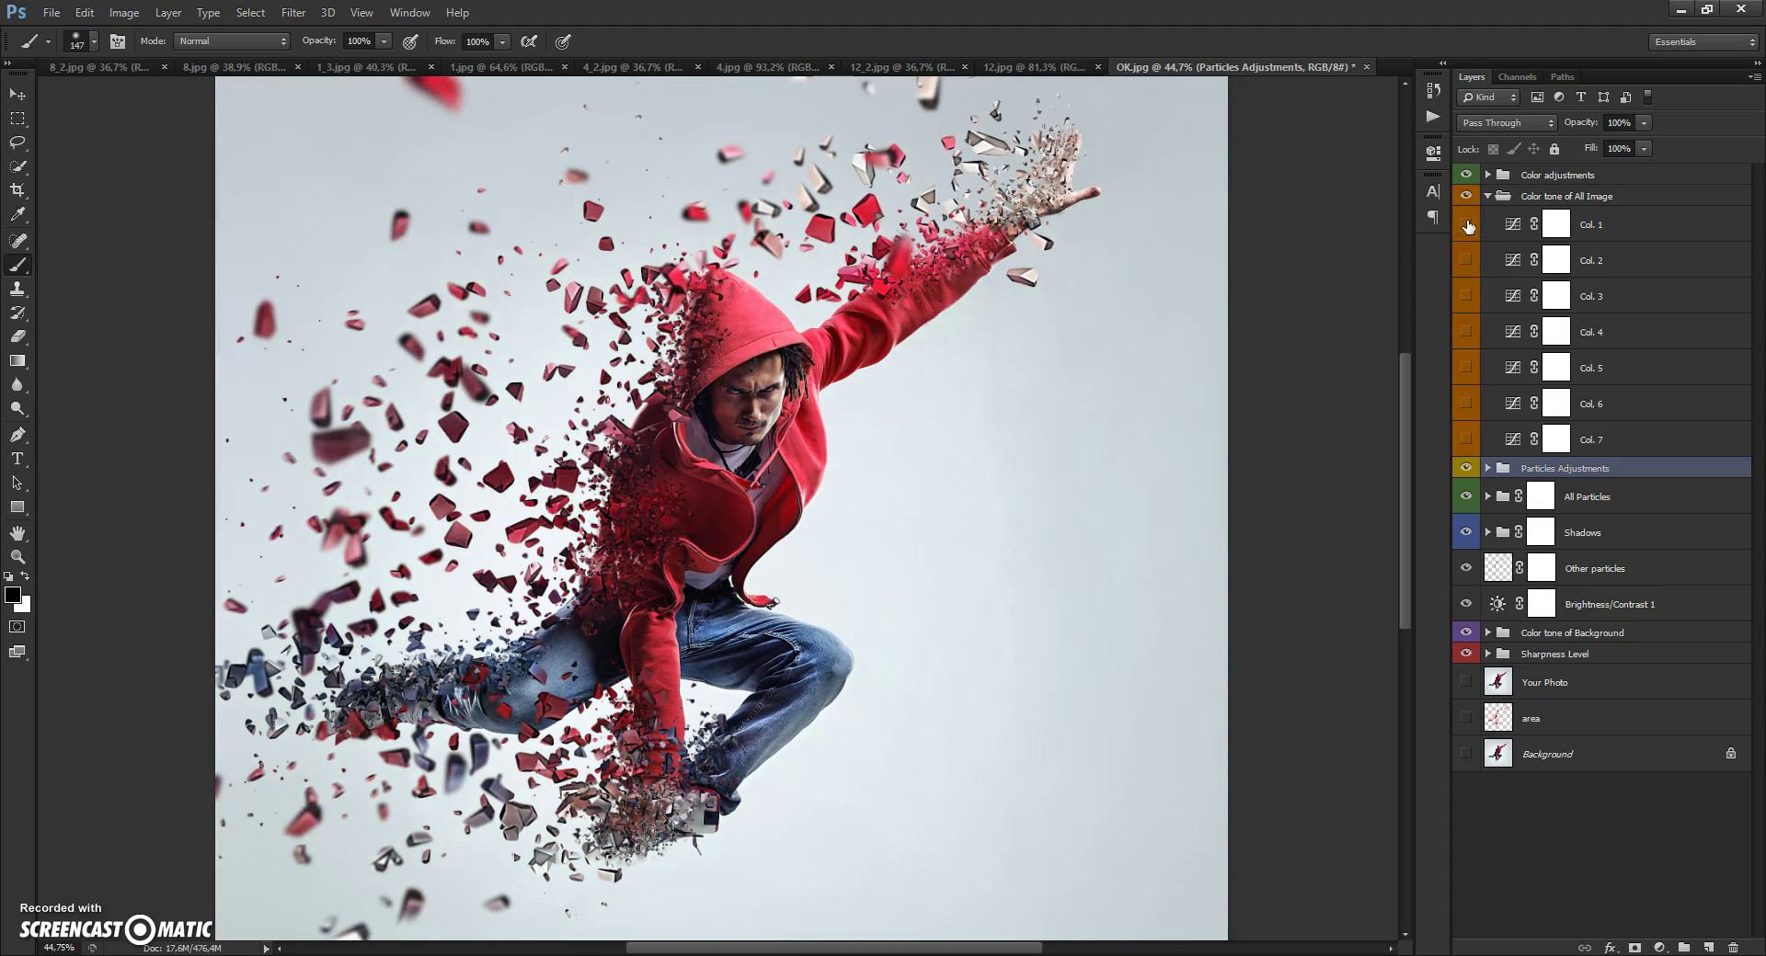
left_click(1466, 440)
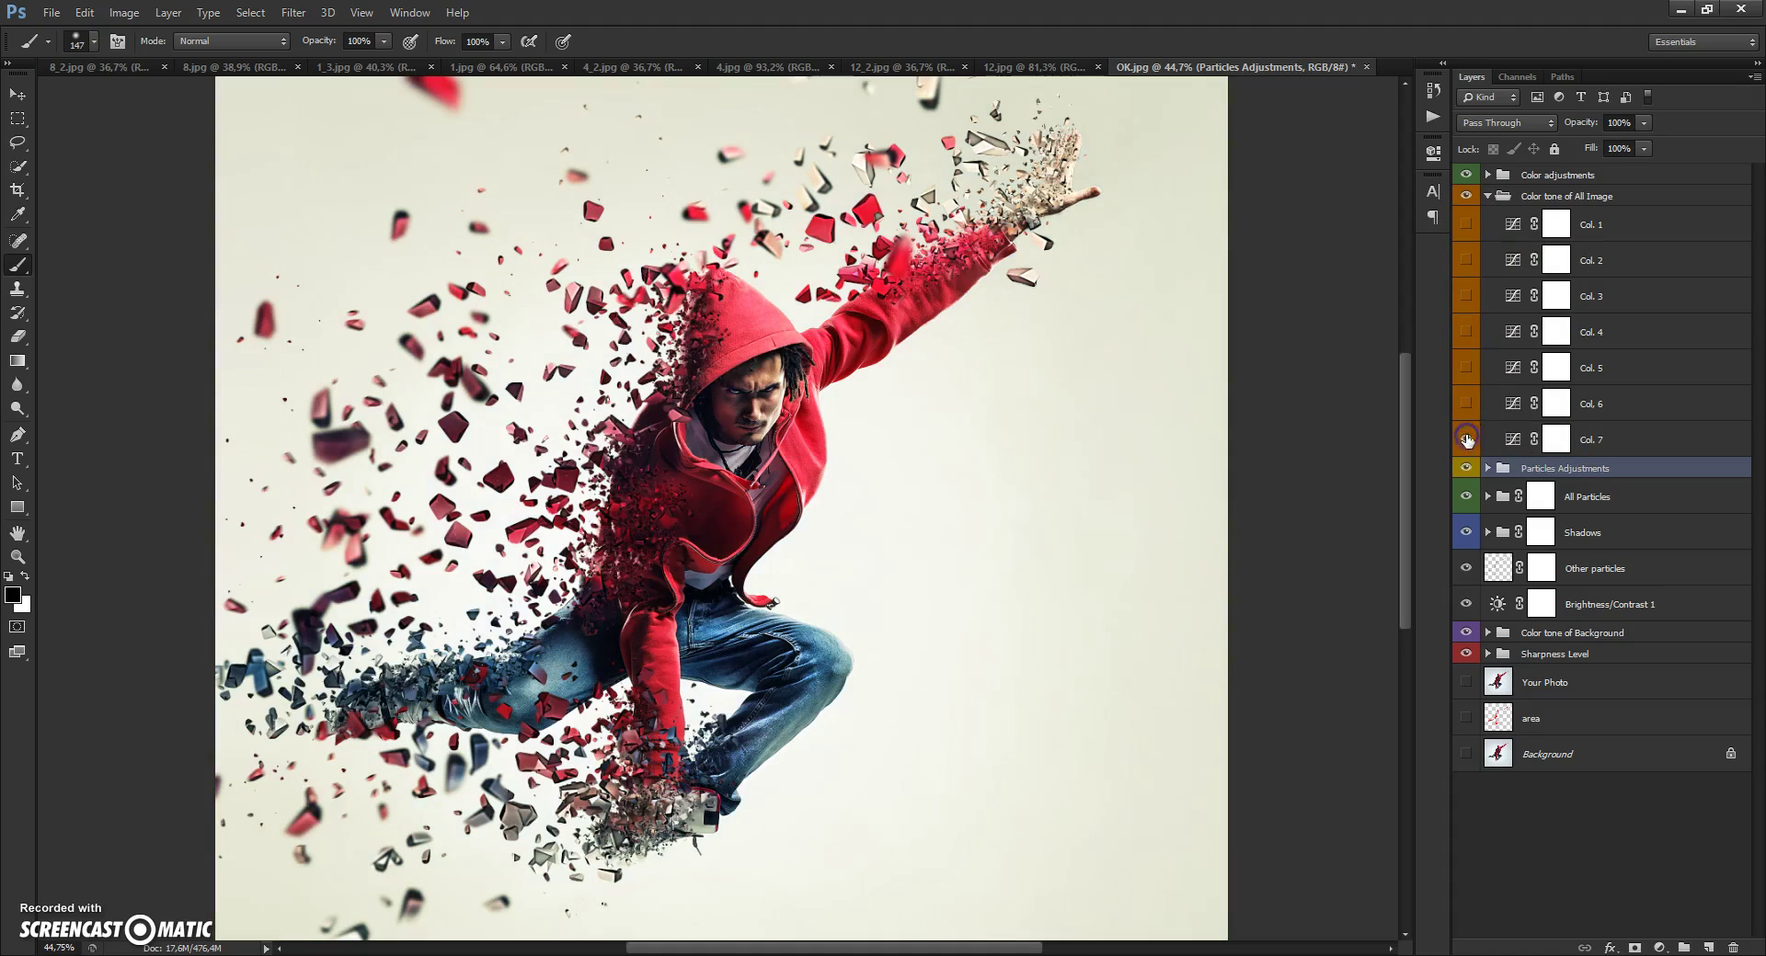
left_click(1467, 295)
left_click(1467, 225)
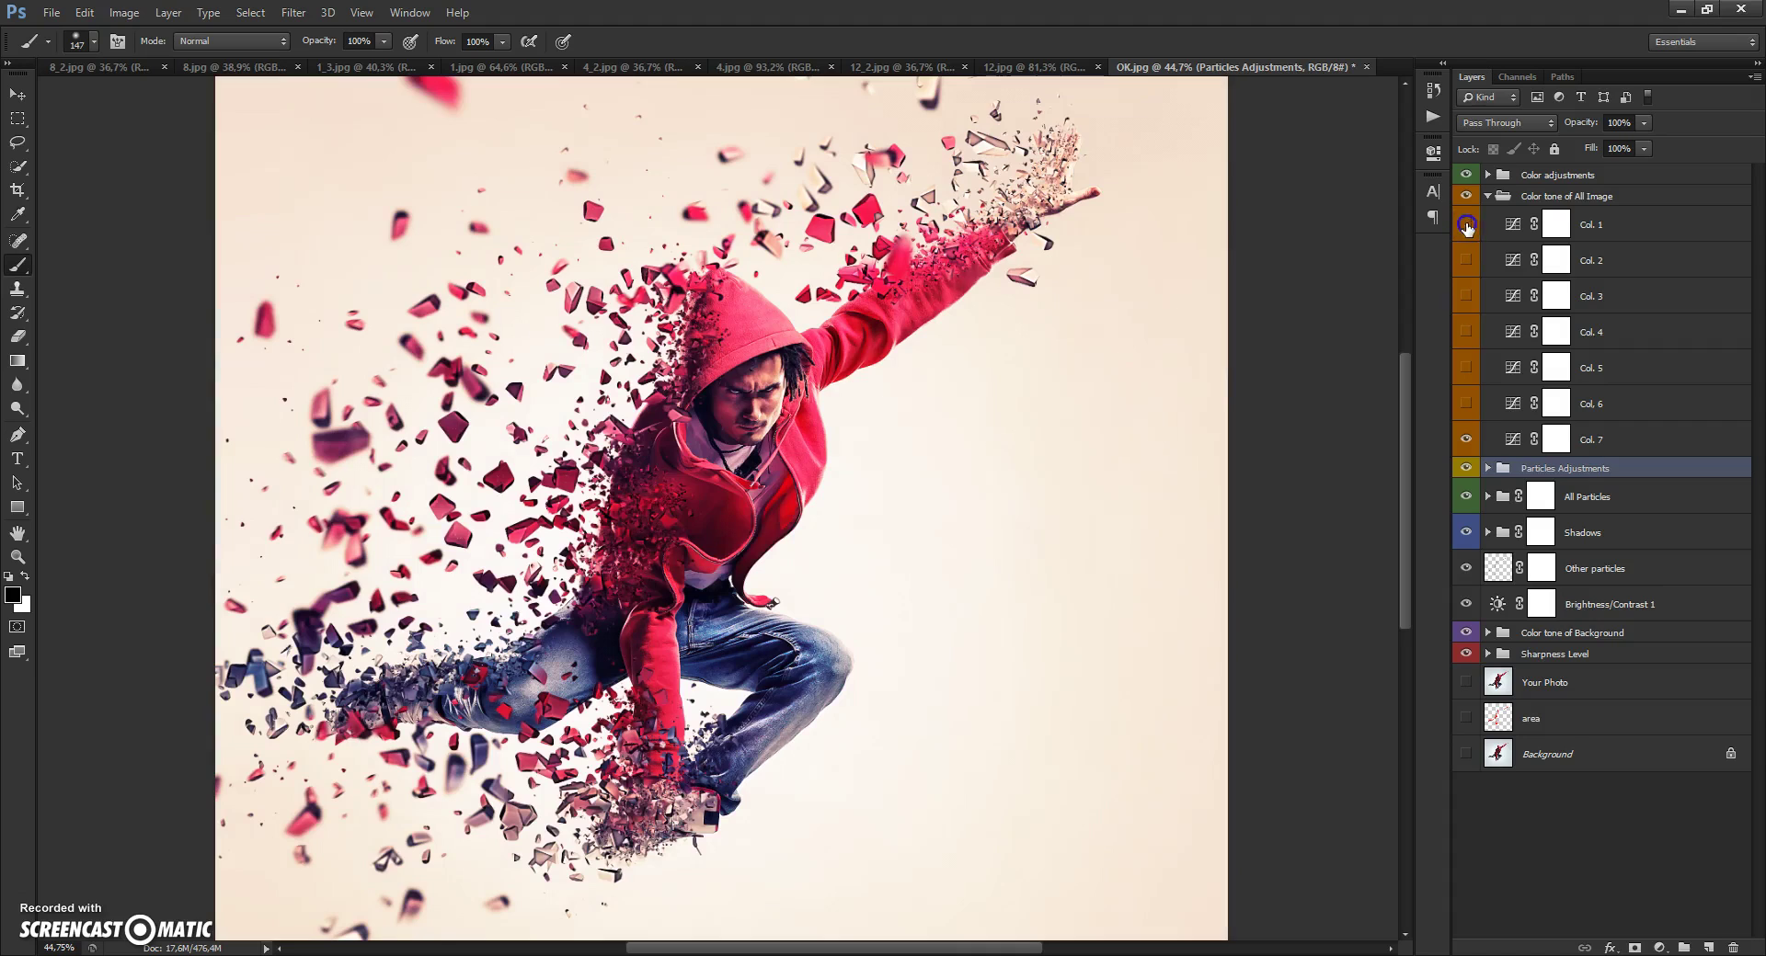
left_click(1466, 225)
left_click(1467, 296)
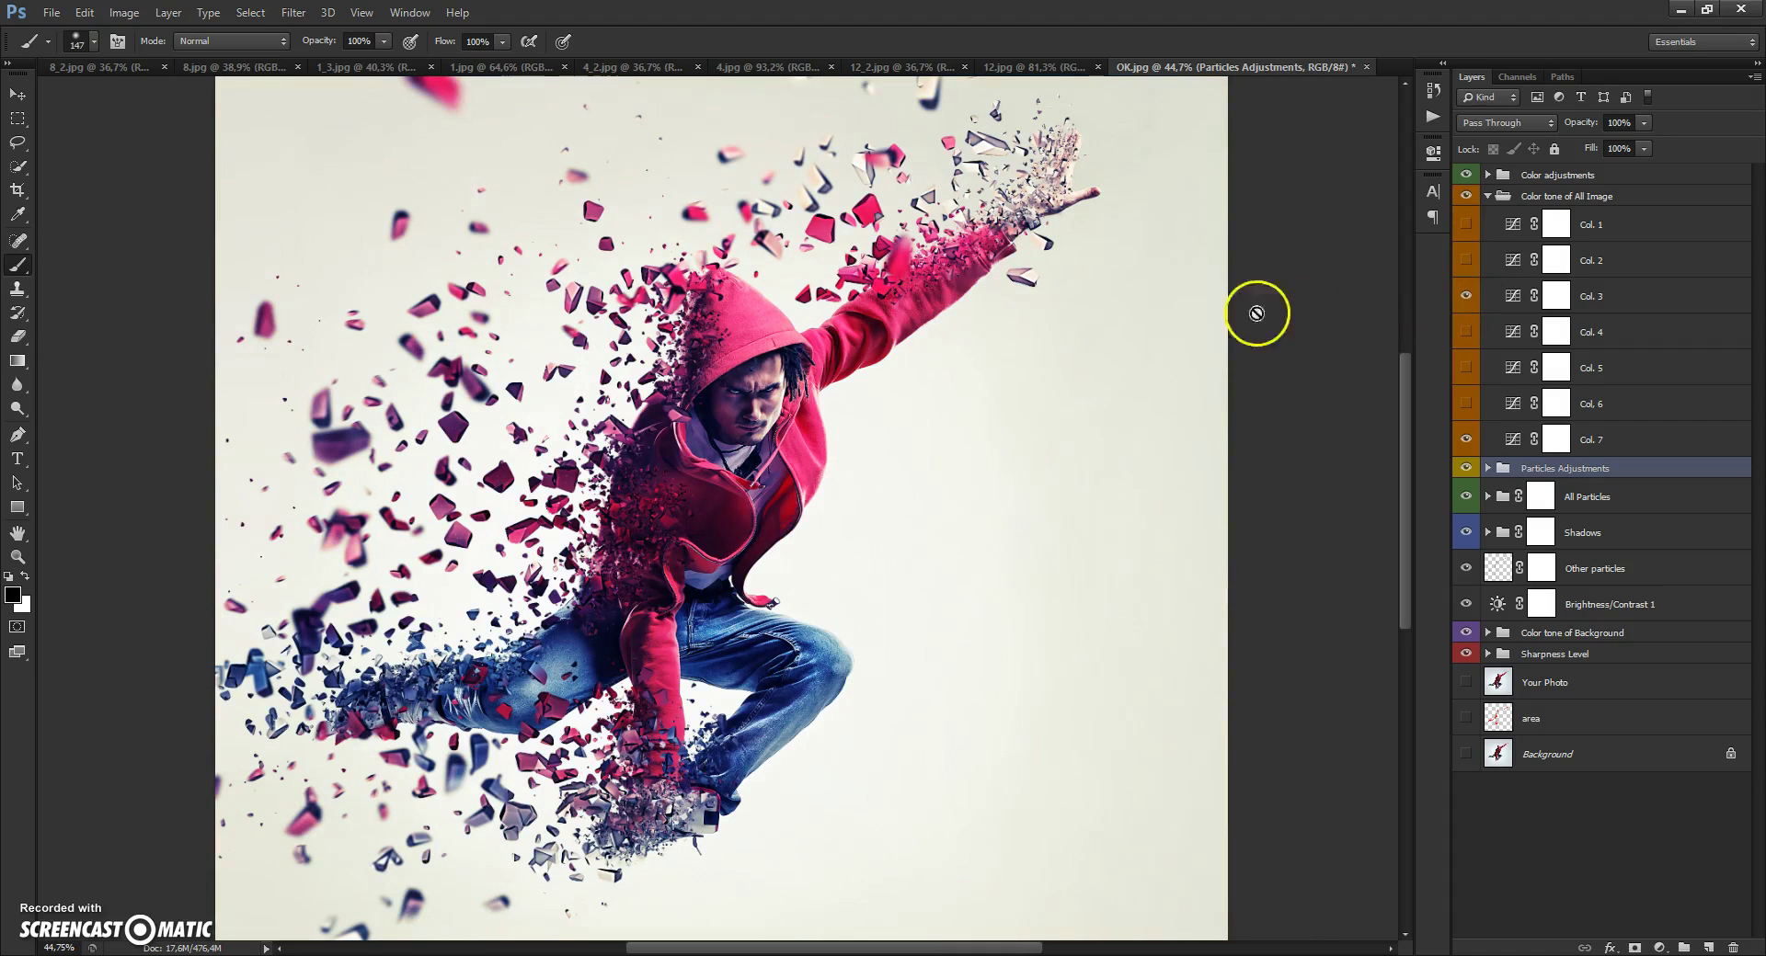
left_click(1487, 196)
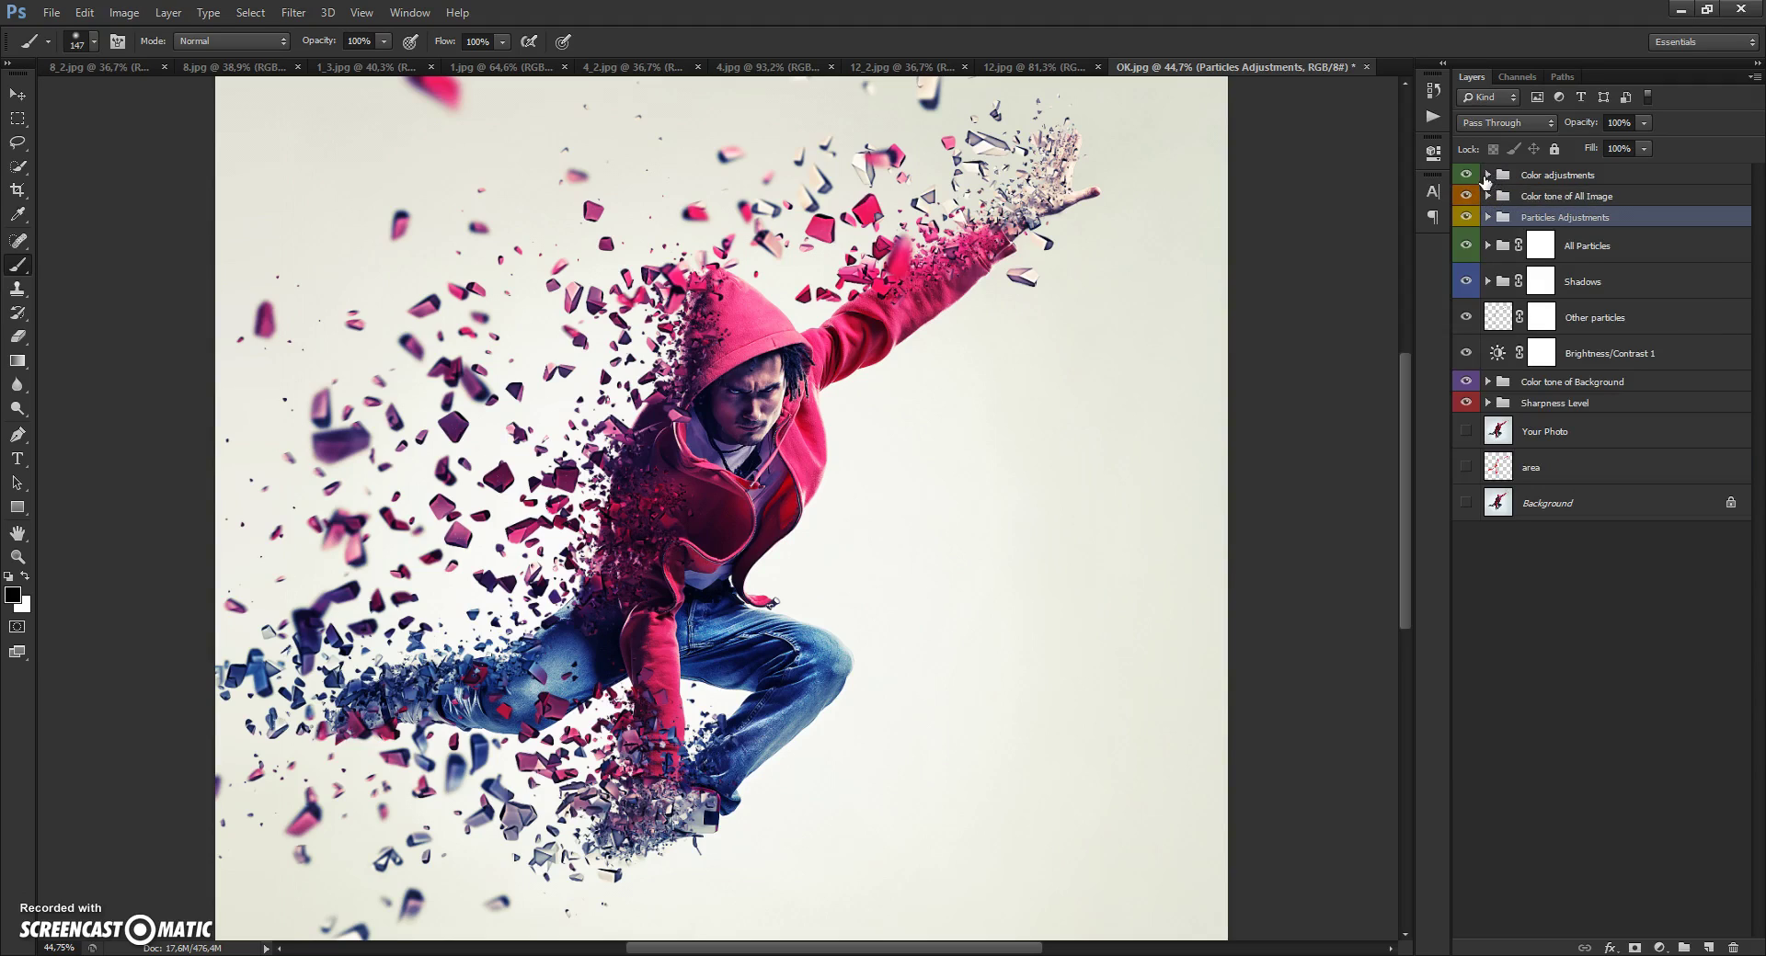
Turn on Color to all image 2 and change its fill colour to cyan 00ffea.
left_click(1487, 175)
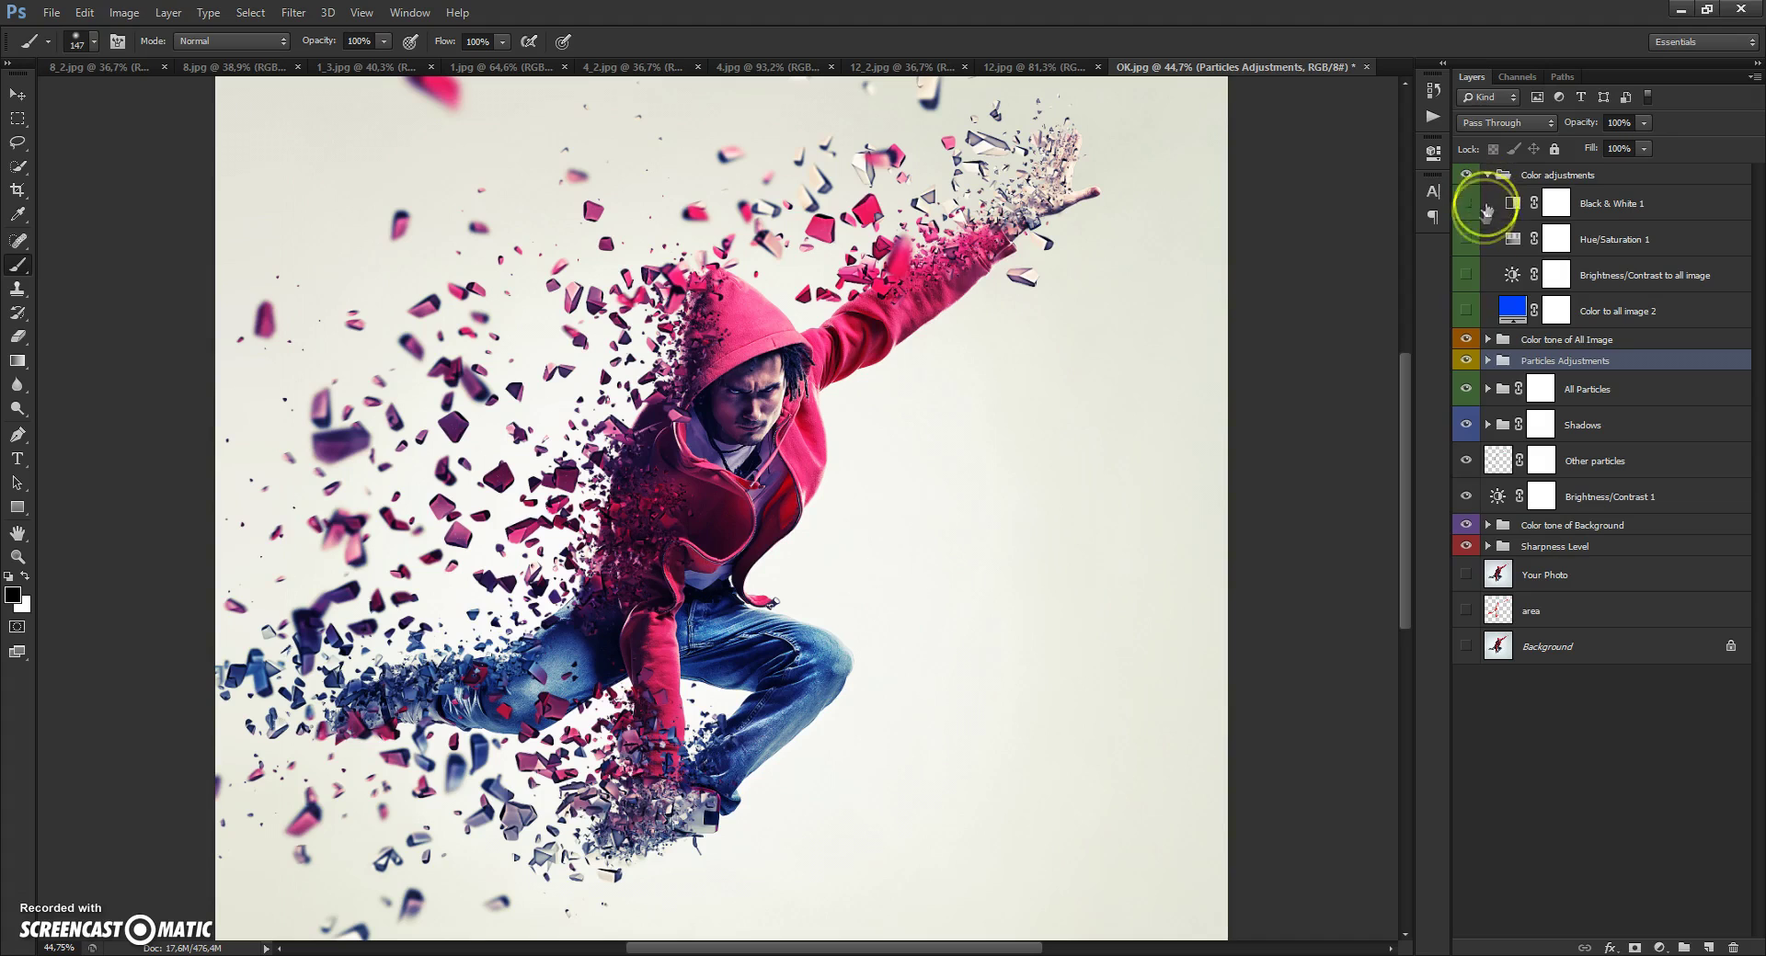
left_click(1466, 312)
double_click(1511, 310)
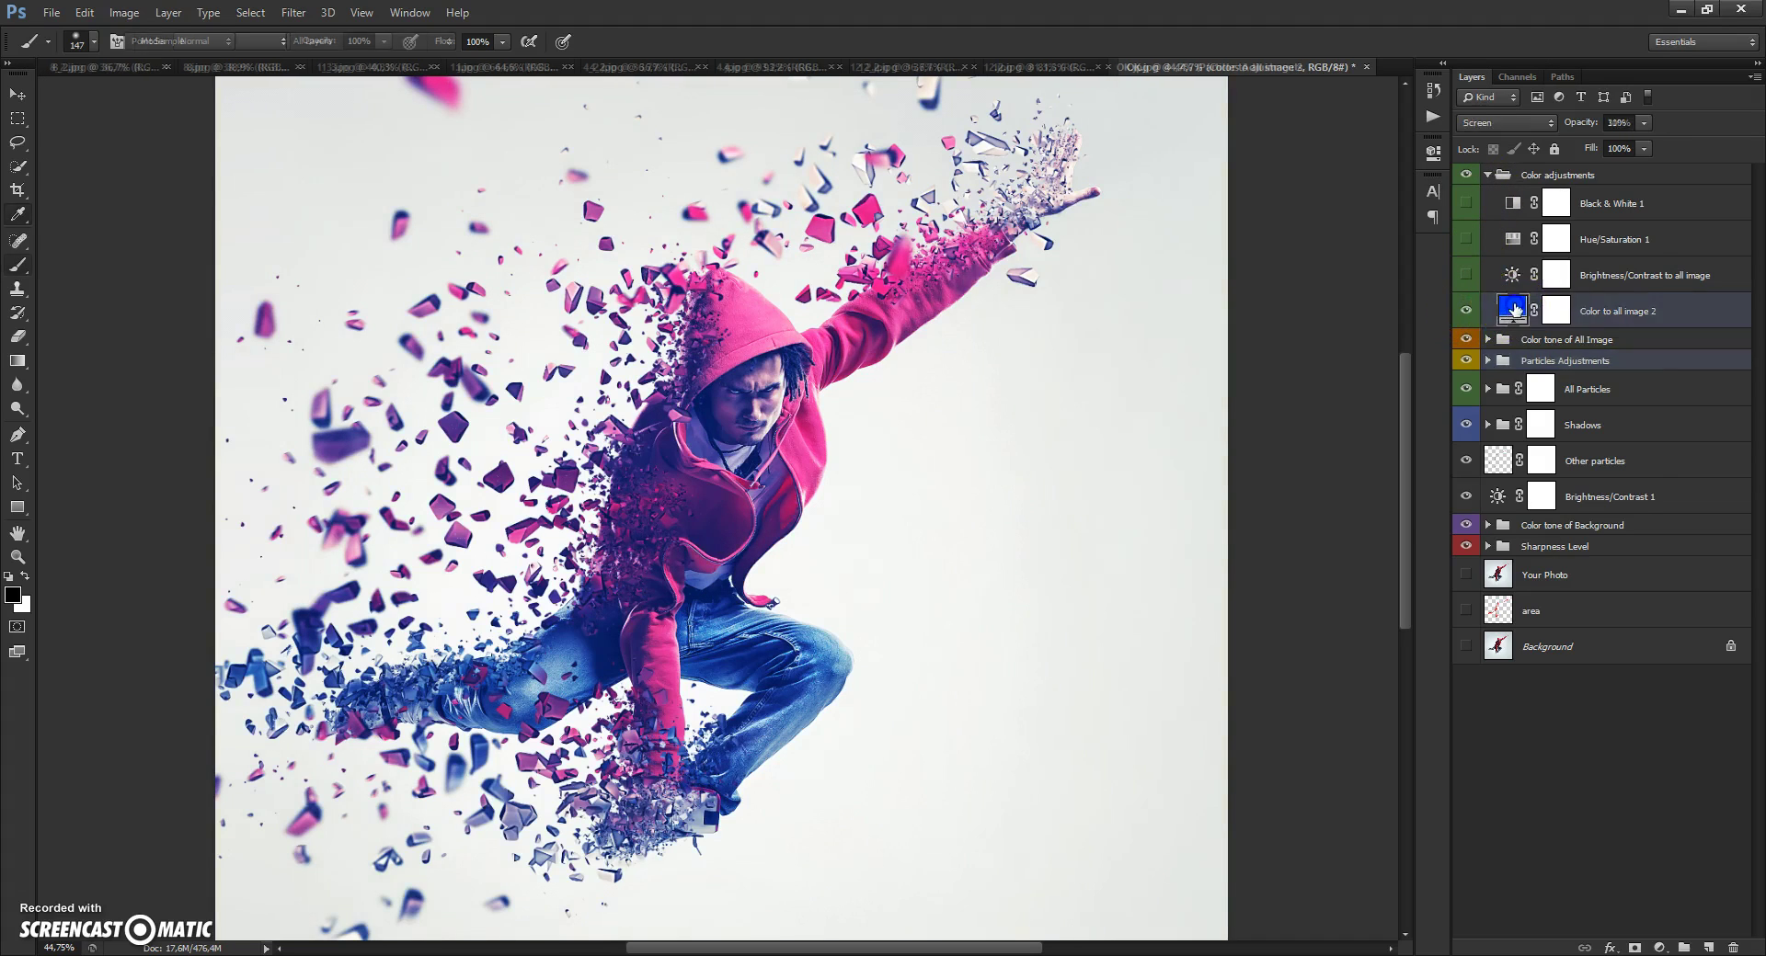
left_click_drag(1428, 336, 1428, 377)
left_click(1592, 245)
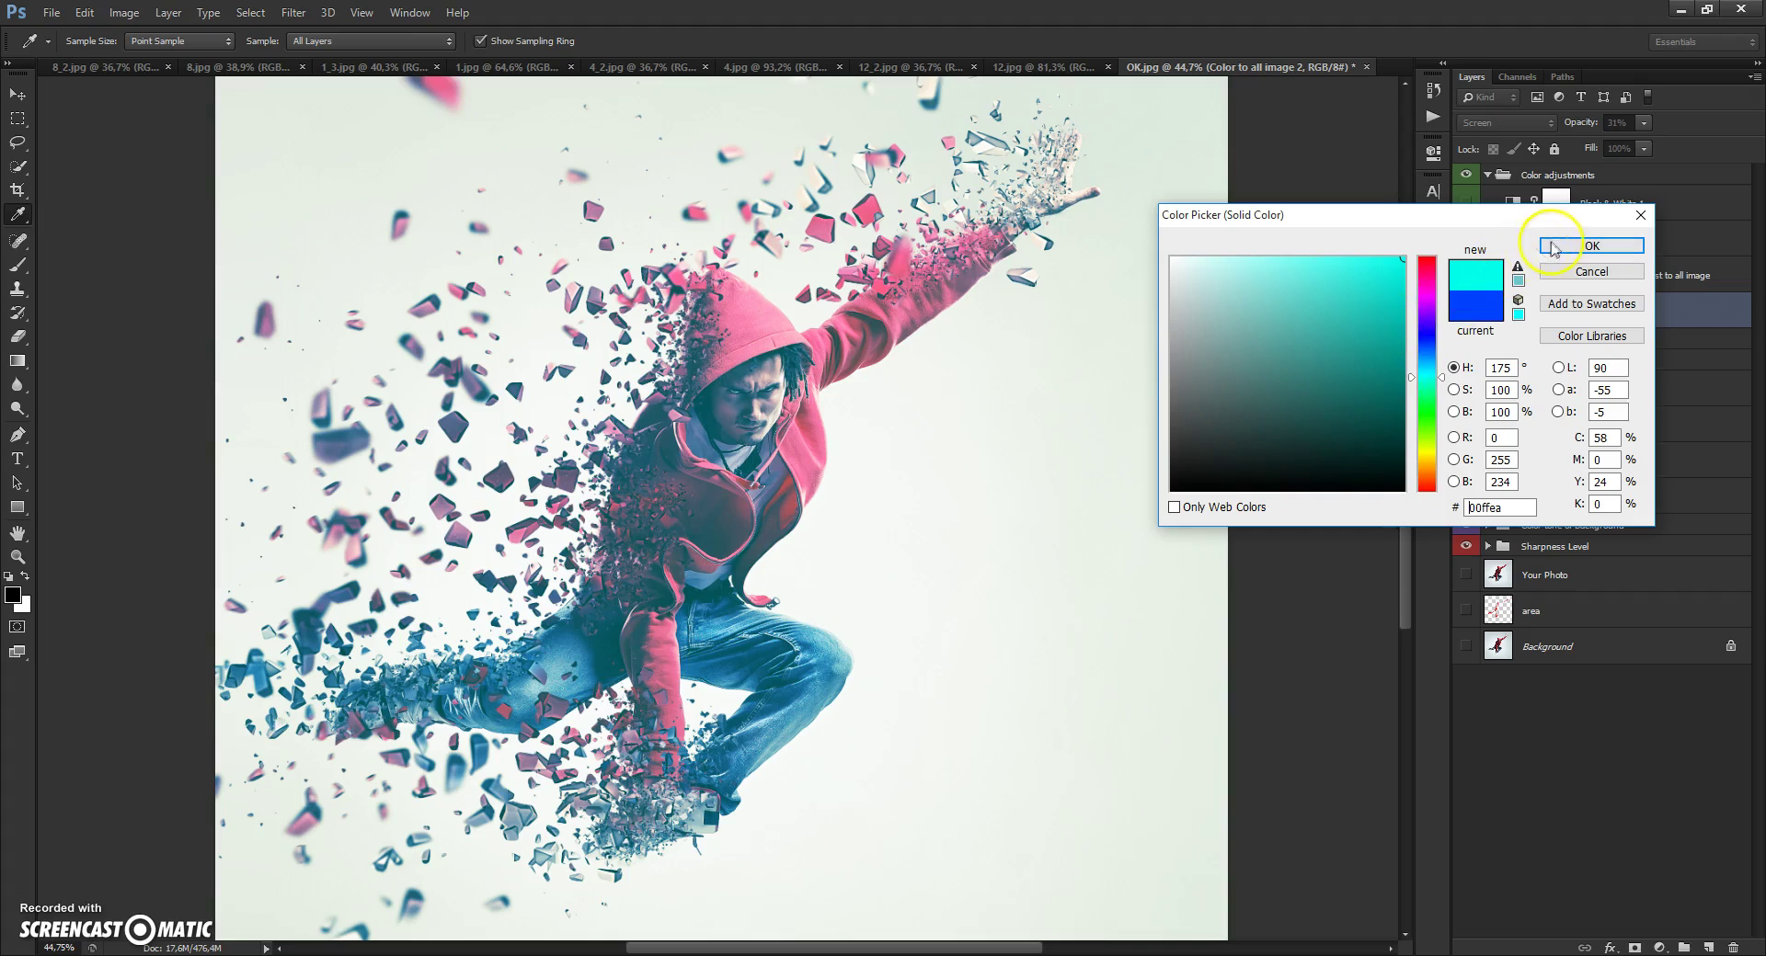
Set the cyan fill's opacity to 16% and enable Brightness/Contrast to all image.
left_click(1642, 124)
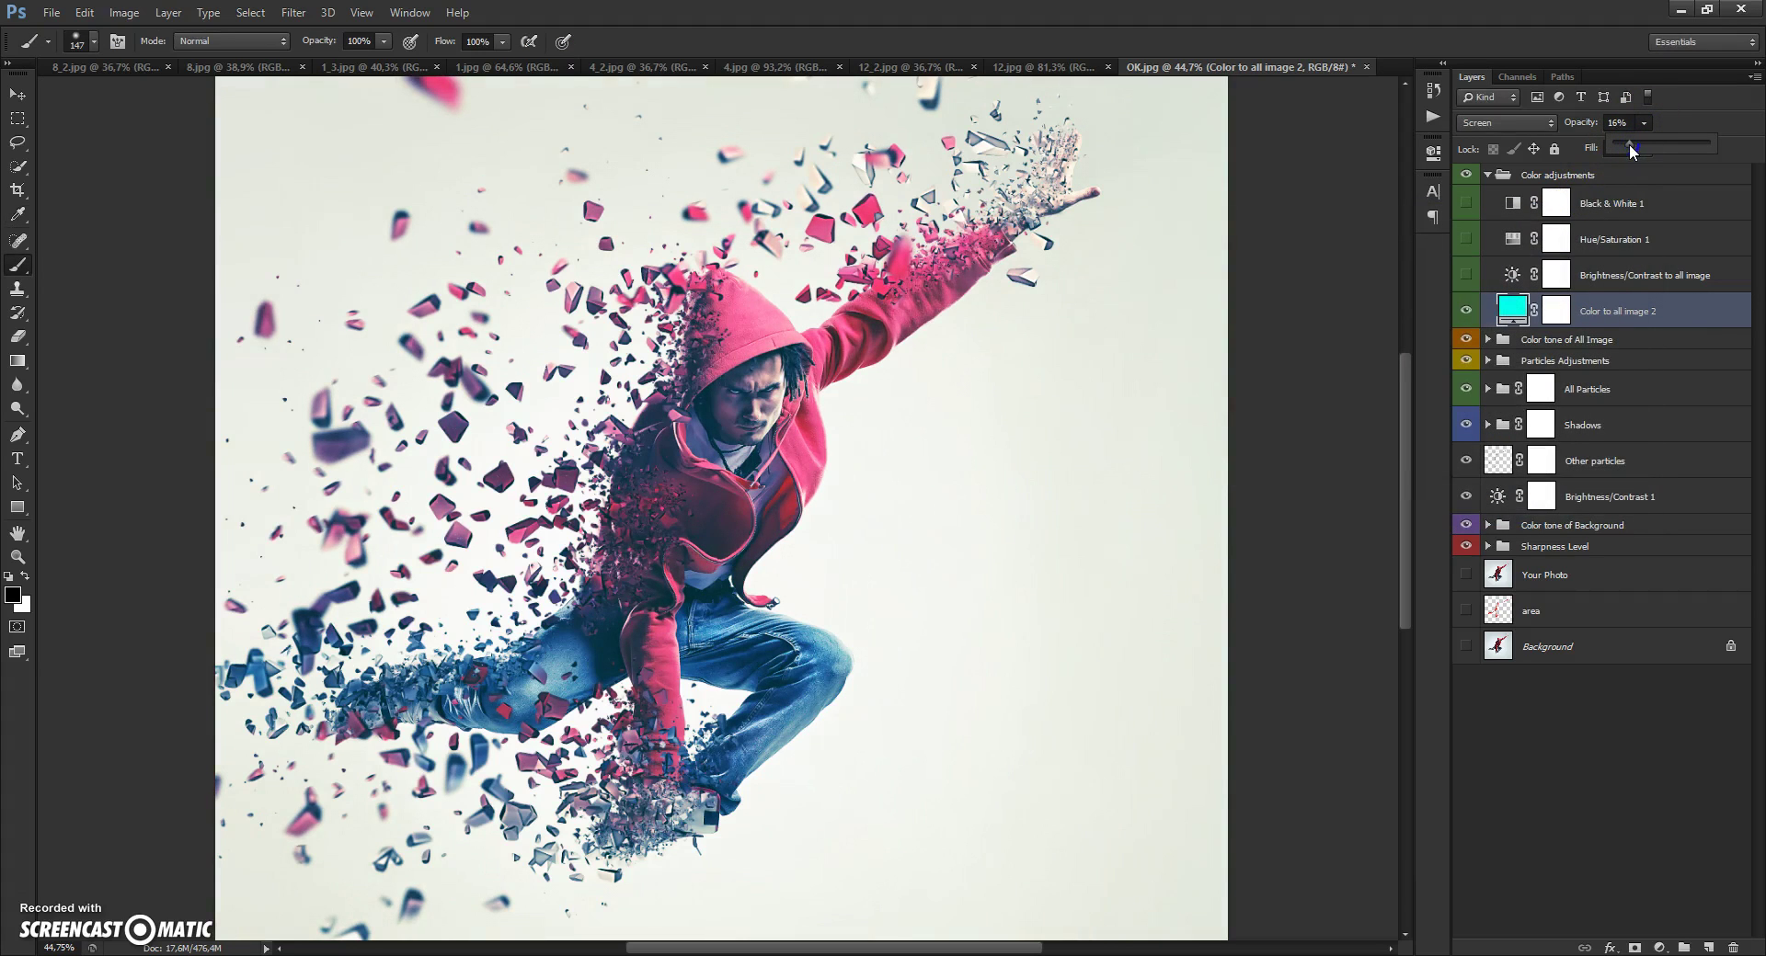
left_click(1464, 275)
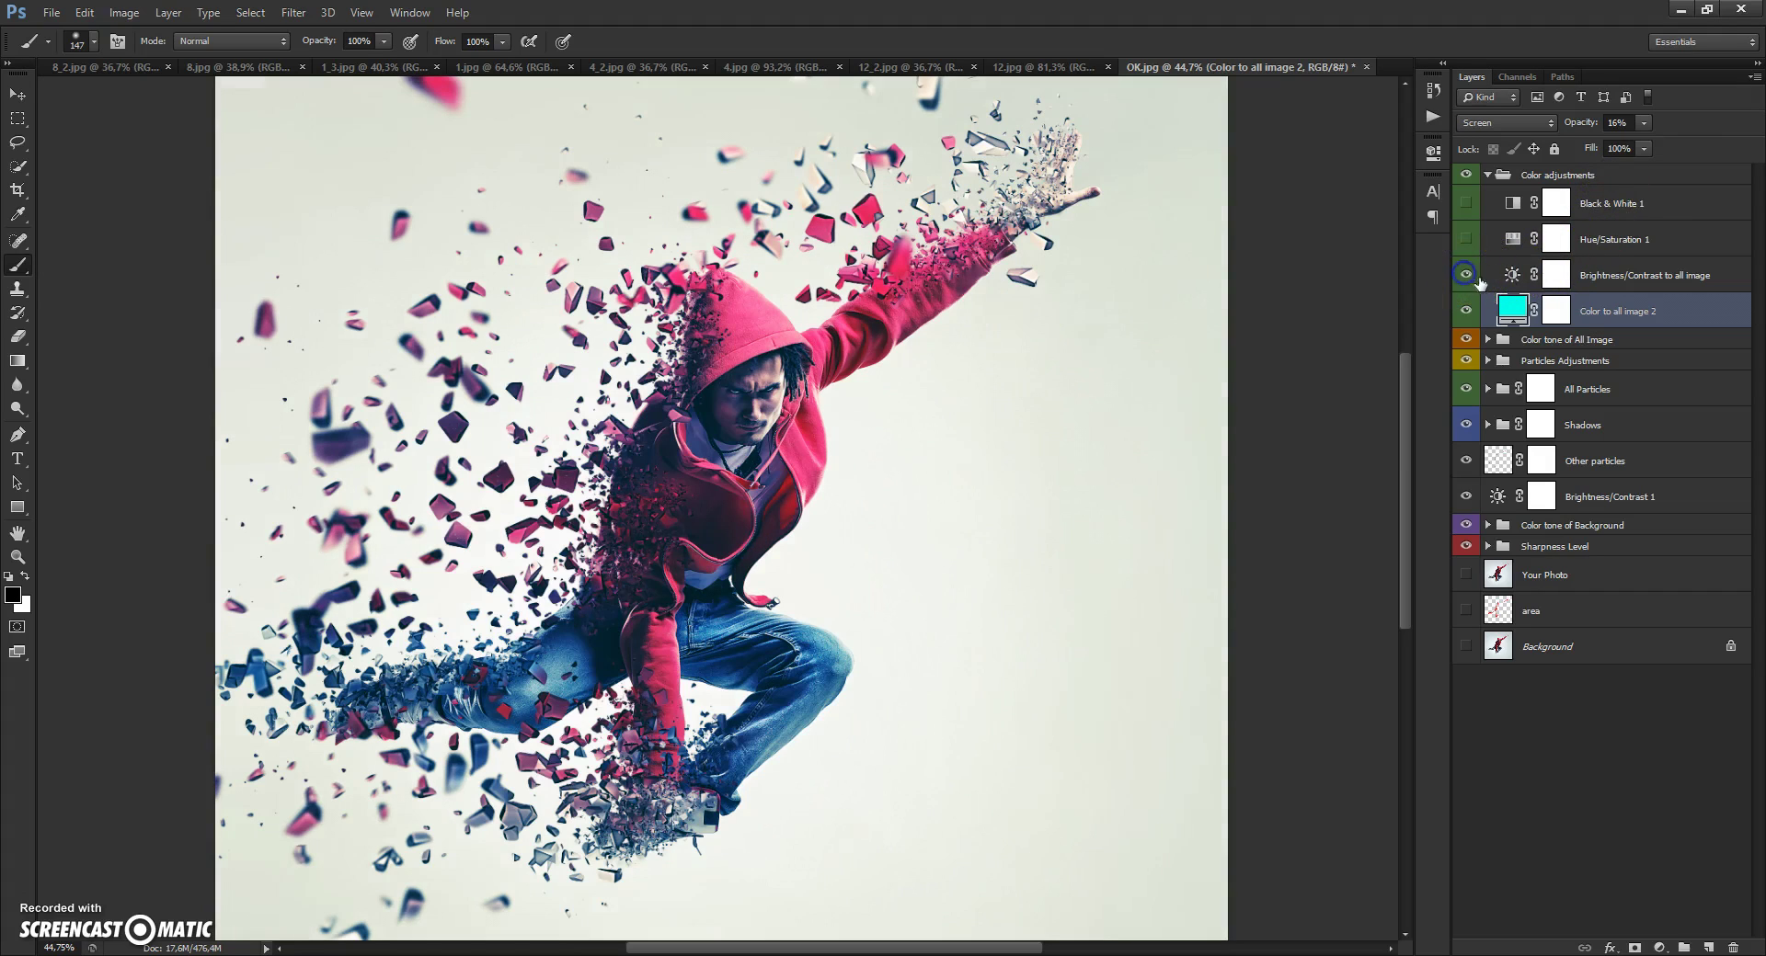
double_click(1511, 275)
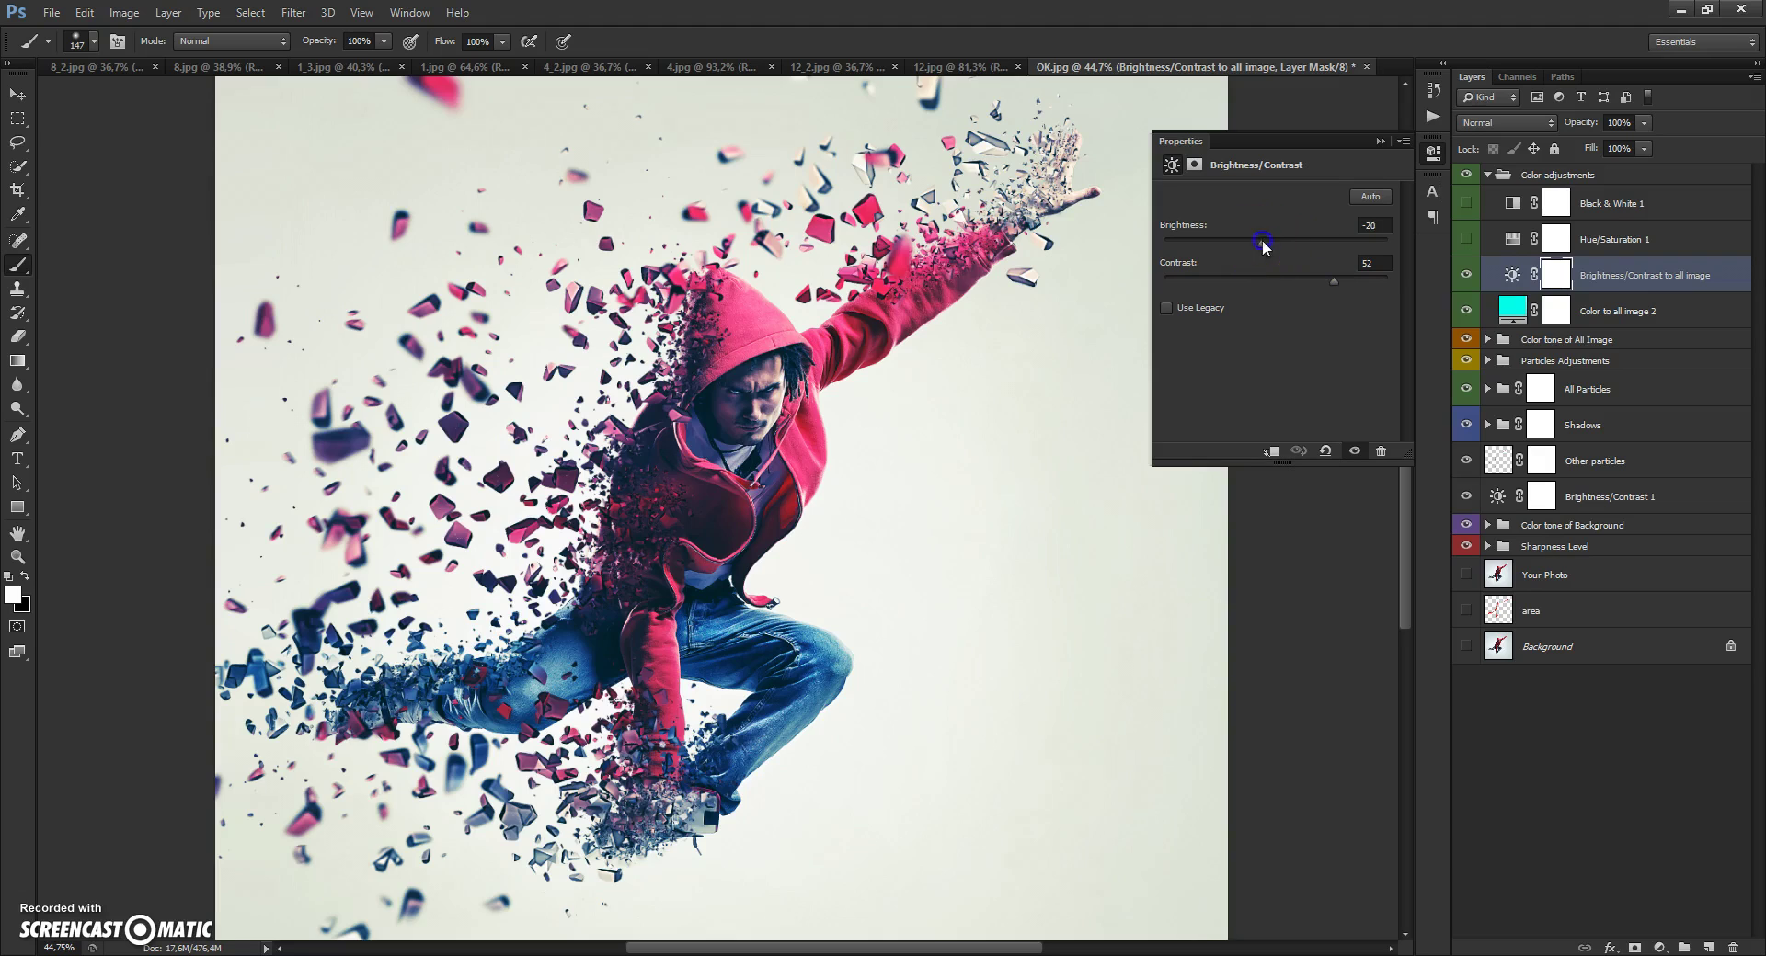
Raise Brightness/Contrast to all image brightness from -20 to -2, keeping contrast 52.
mouse_move(1262, 243)
left_mouse_down()
mouse_move(1290, 239)
mouse_move(1260, 243)
mouse_move(1276, 247)
left_mouse_up()
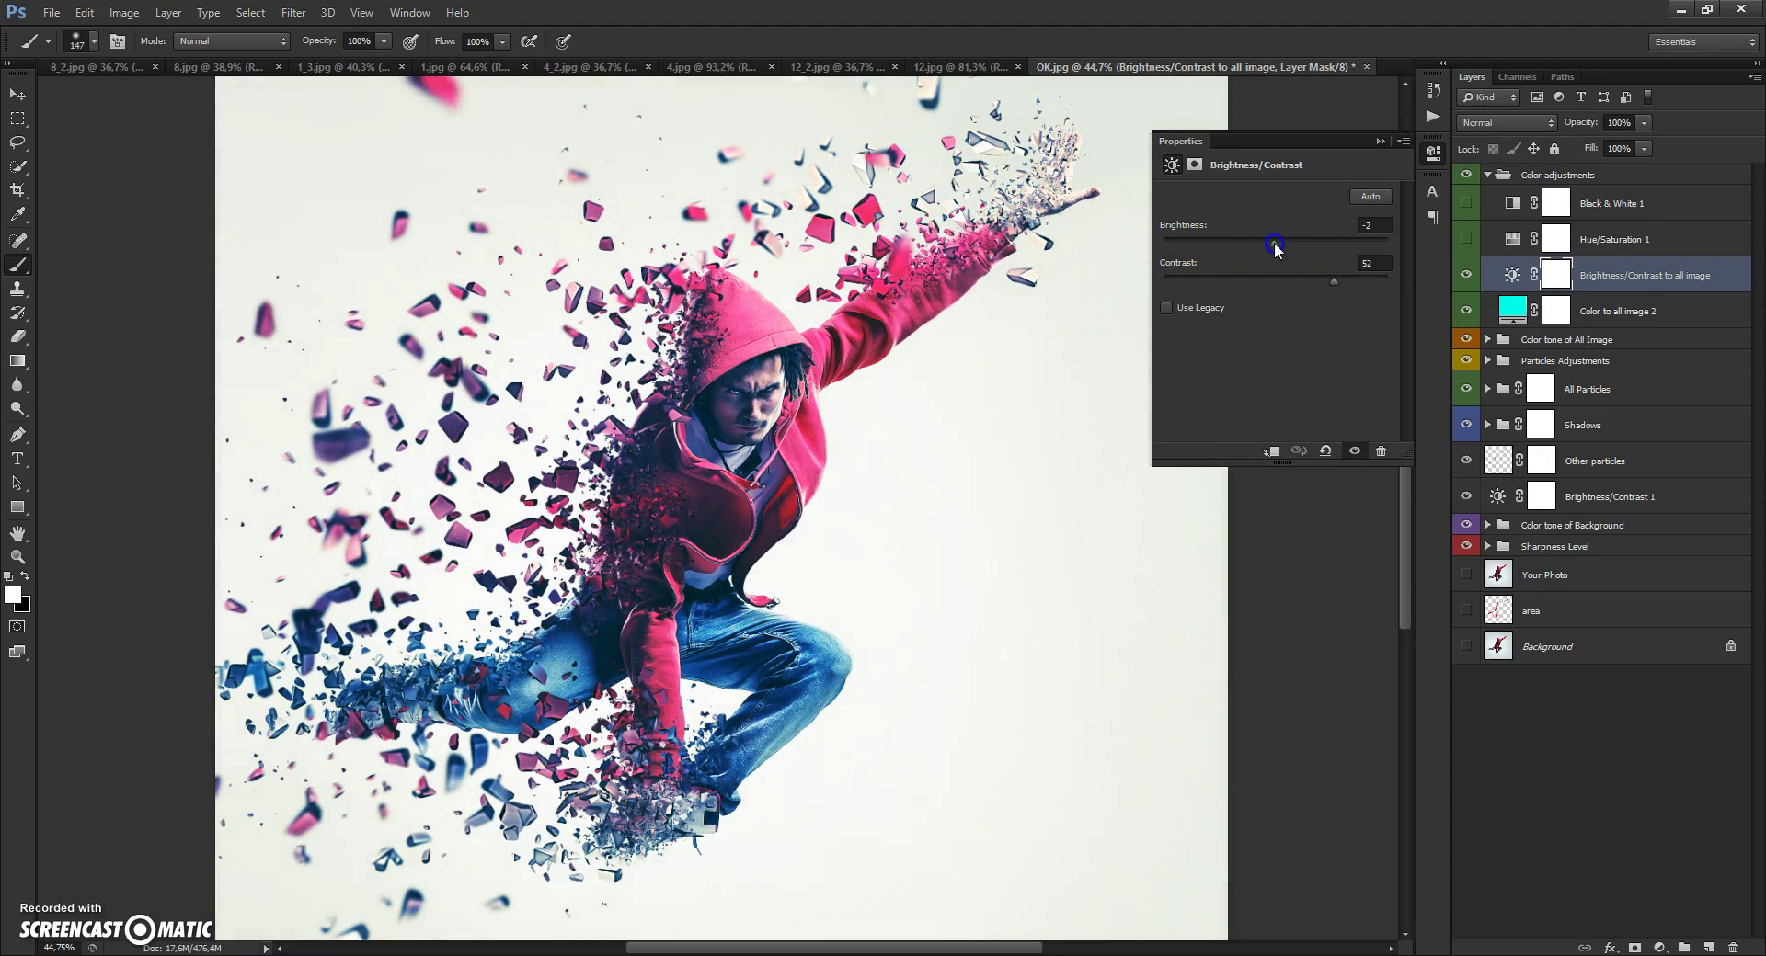
left_click(1381, 142)
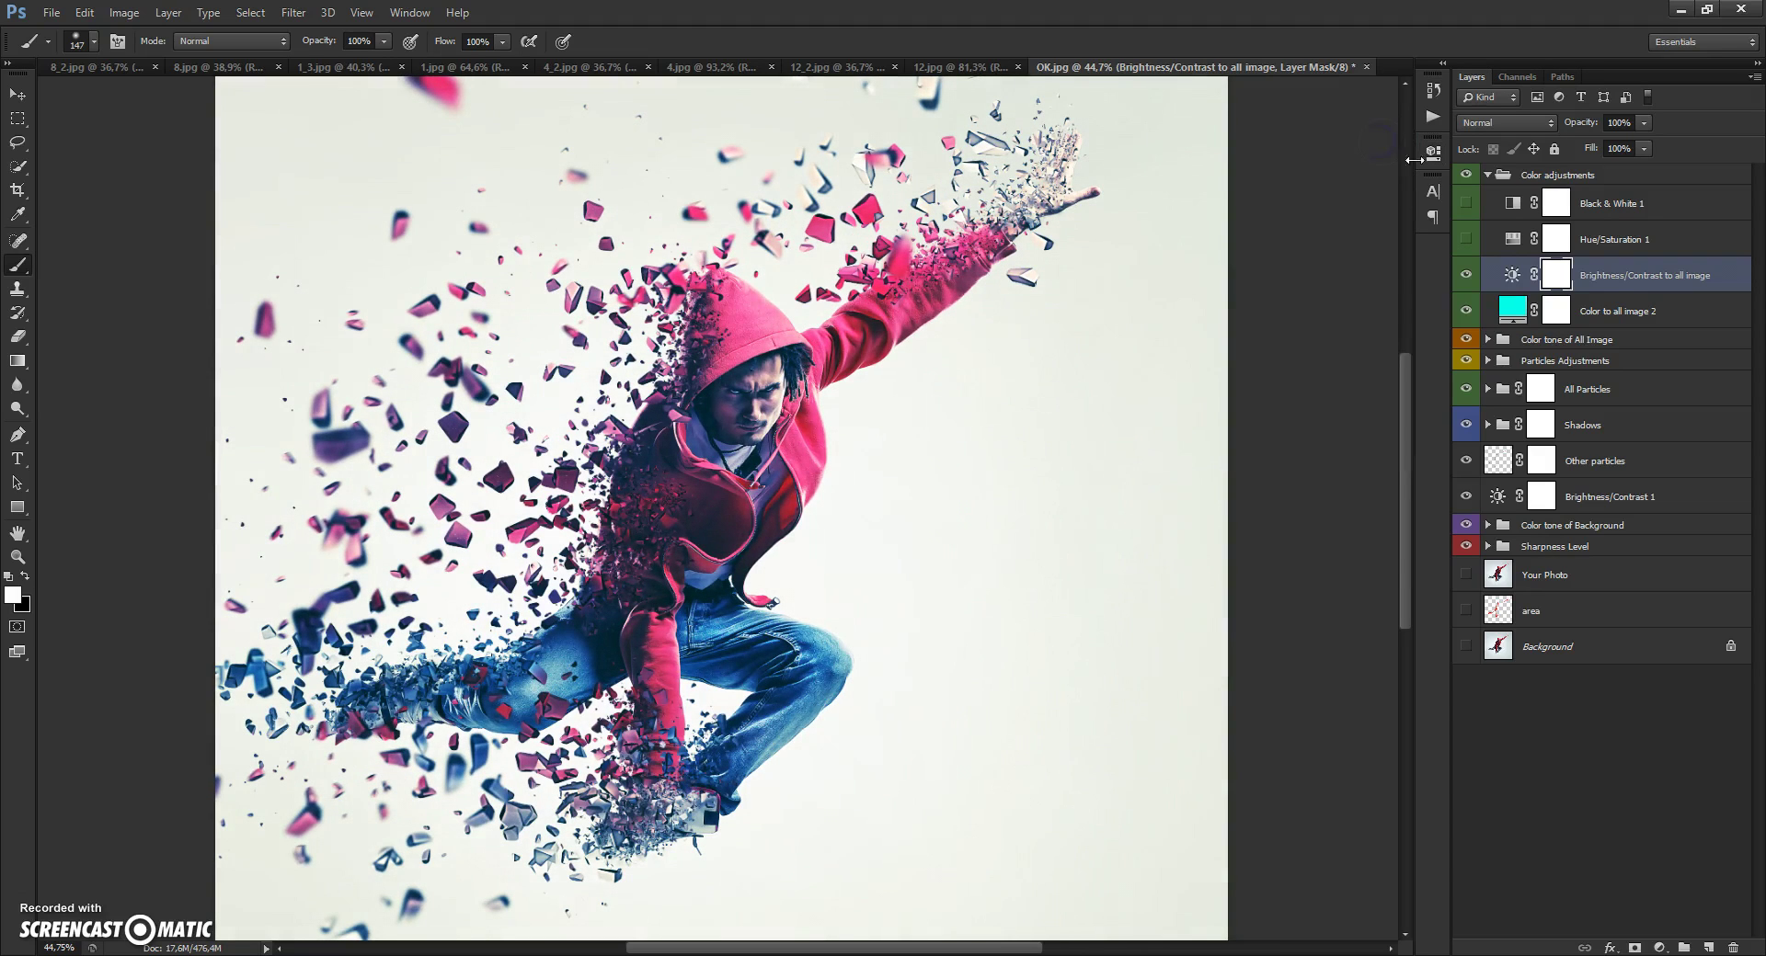
left_click(1467, 242)
Preview Hue/Saturation 1 at saturation -100, then hide it again.
double_click(1512, 239)
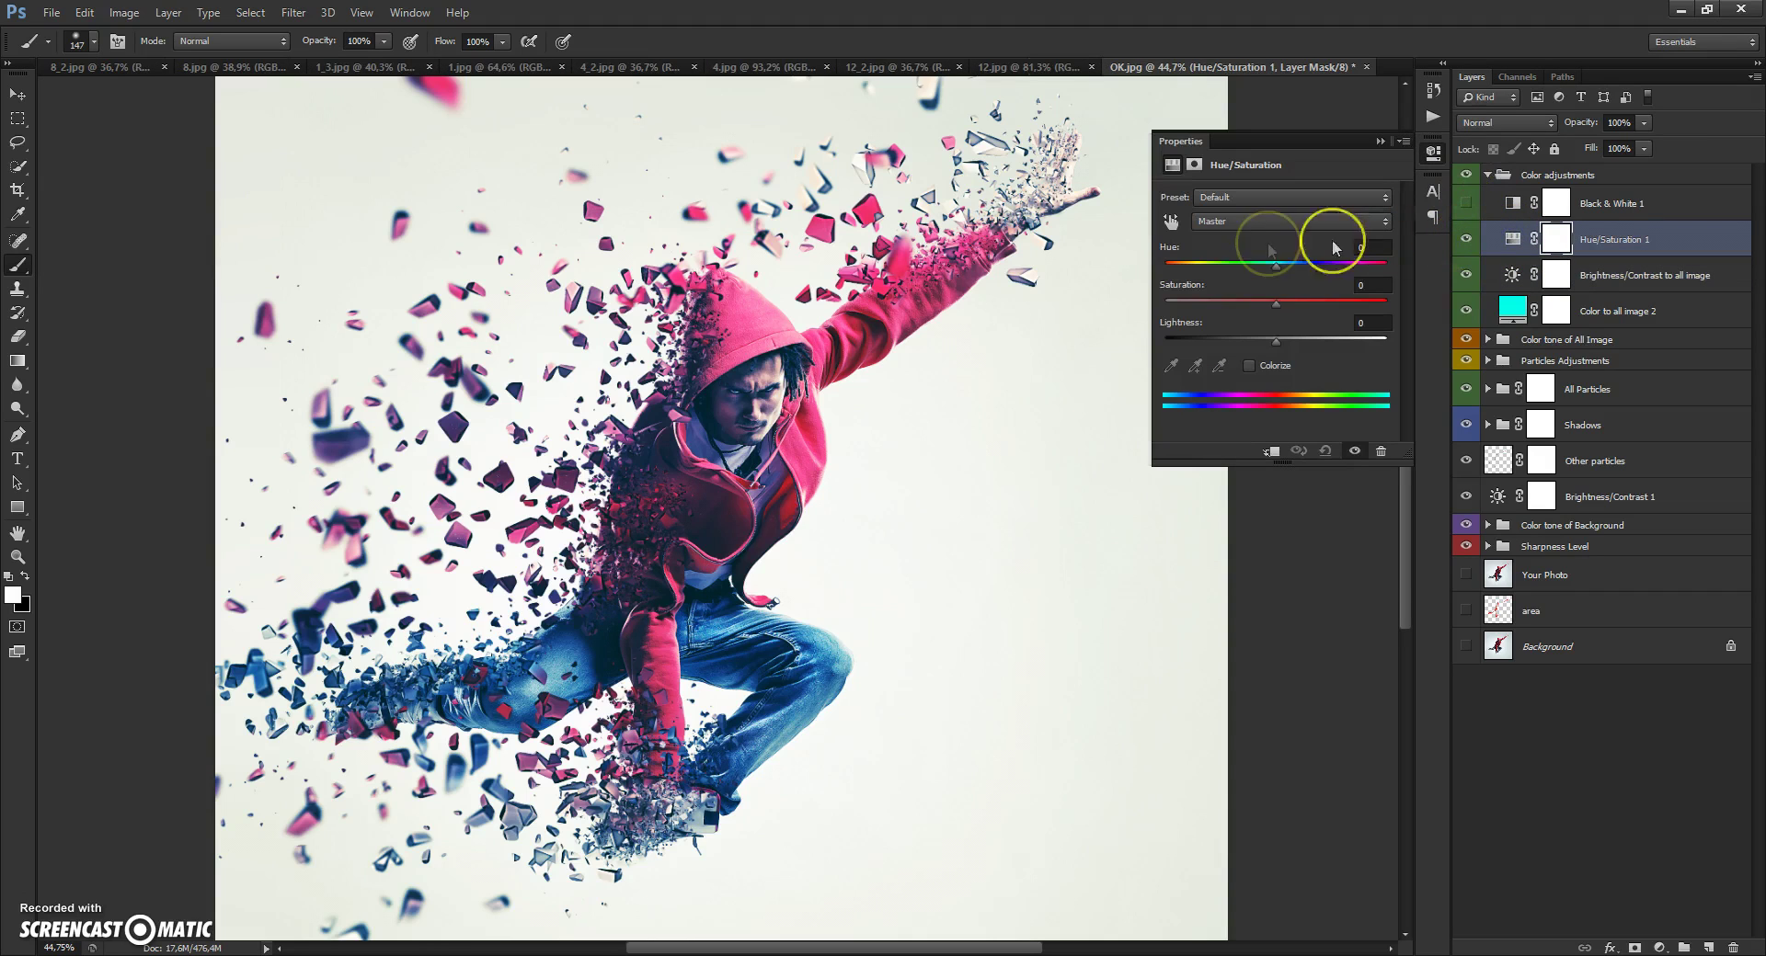
mouse_move(1278, 301)
left_mouse_down()
mouse_move(1345, 304)
mouse_move(1113, 313)
mouse_move(1283, 317)
left_mouse_up()
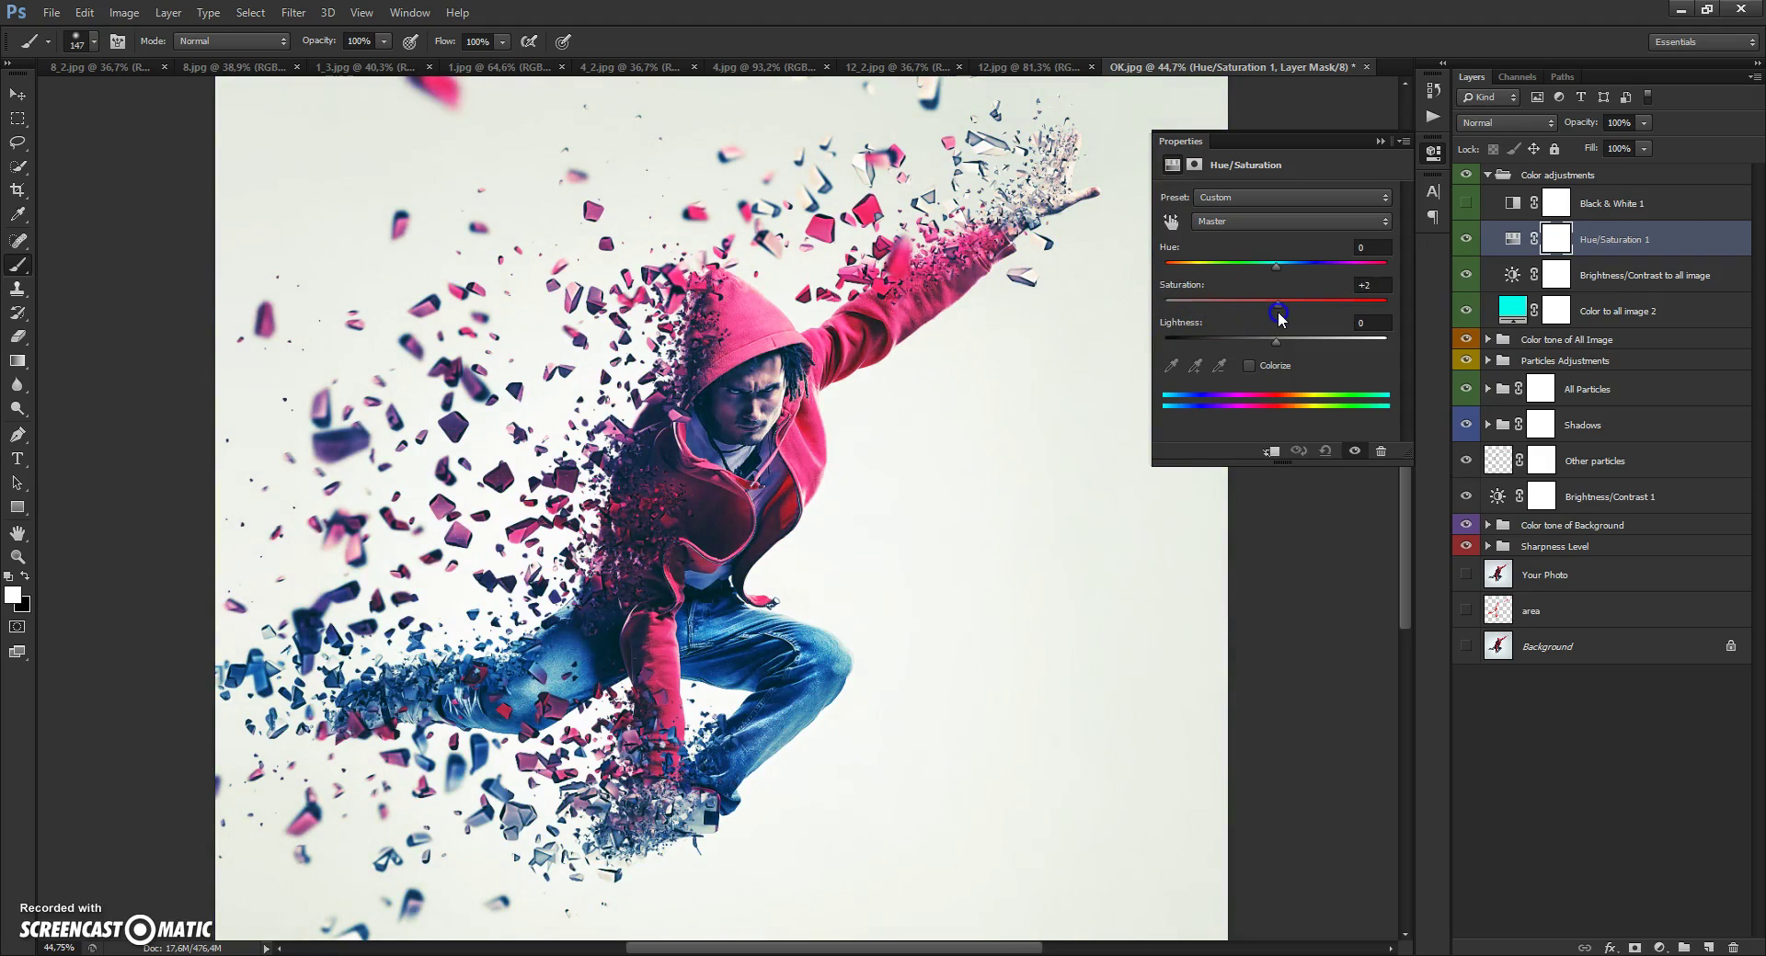
left_click(1380, 141)
left_click(1466, 239)
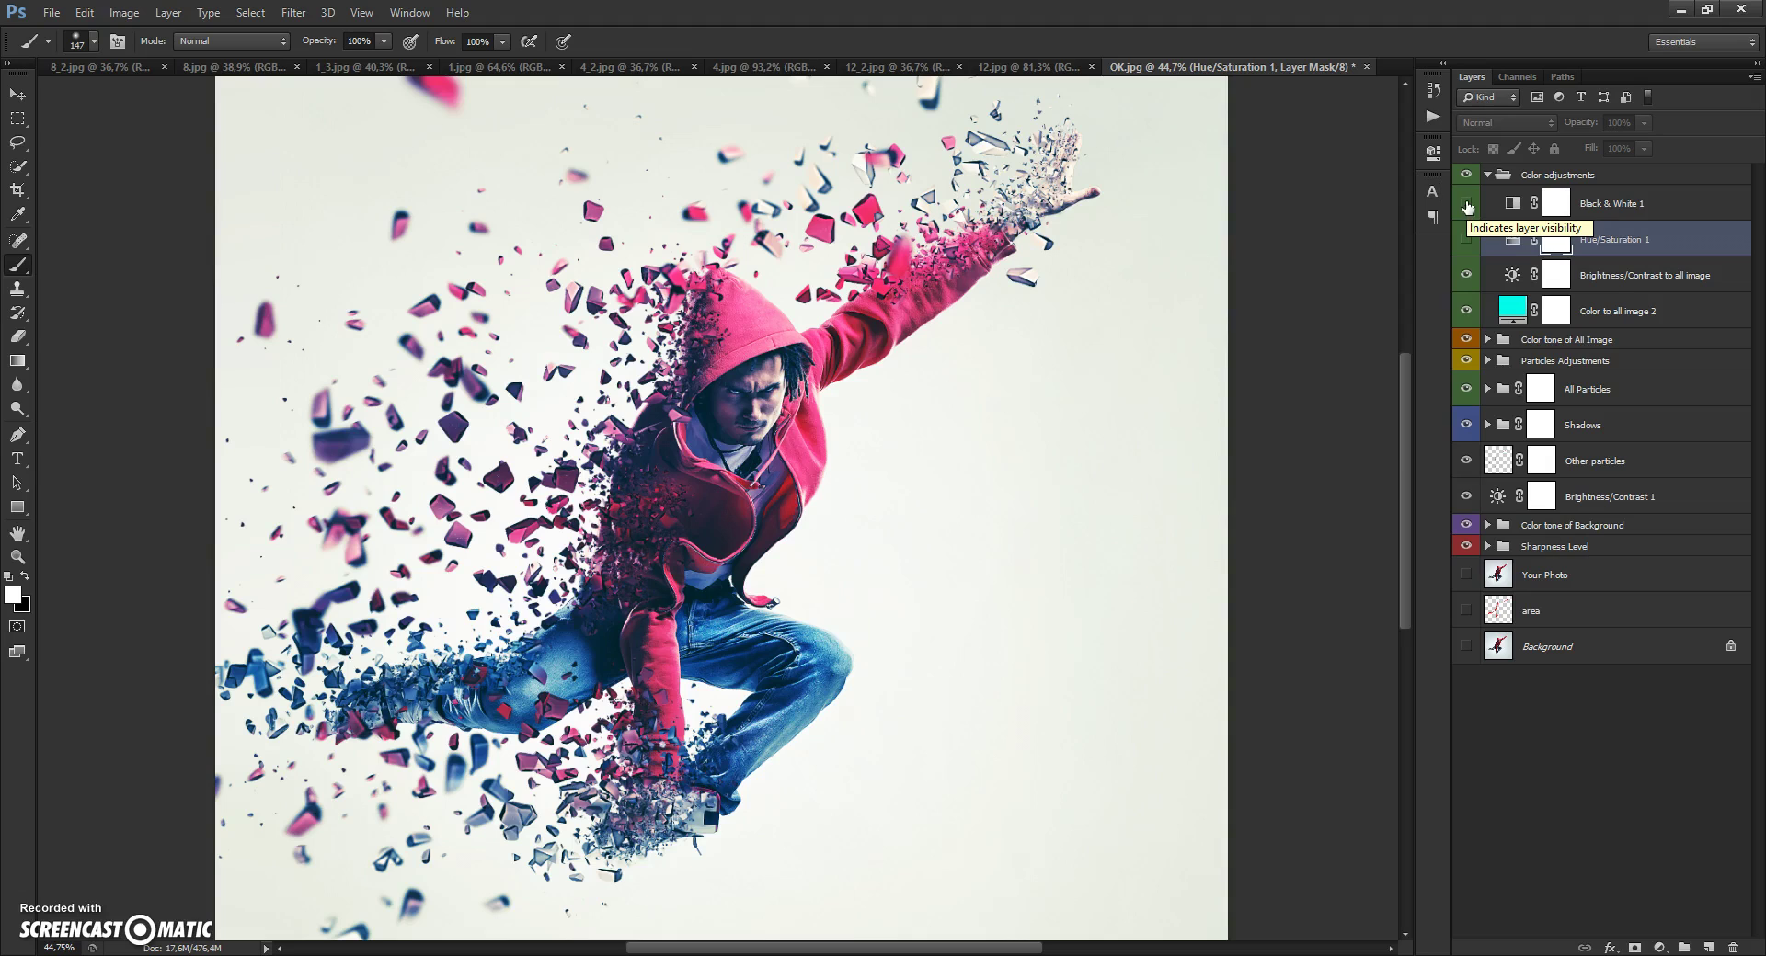
Toggle Black & White 1 on and off to compare, leaving it hidden, and collapse Color adjustments.
left_click(1467, 204)
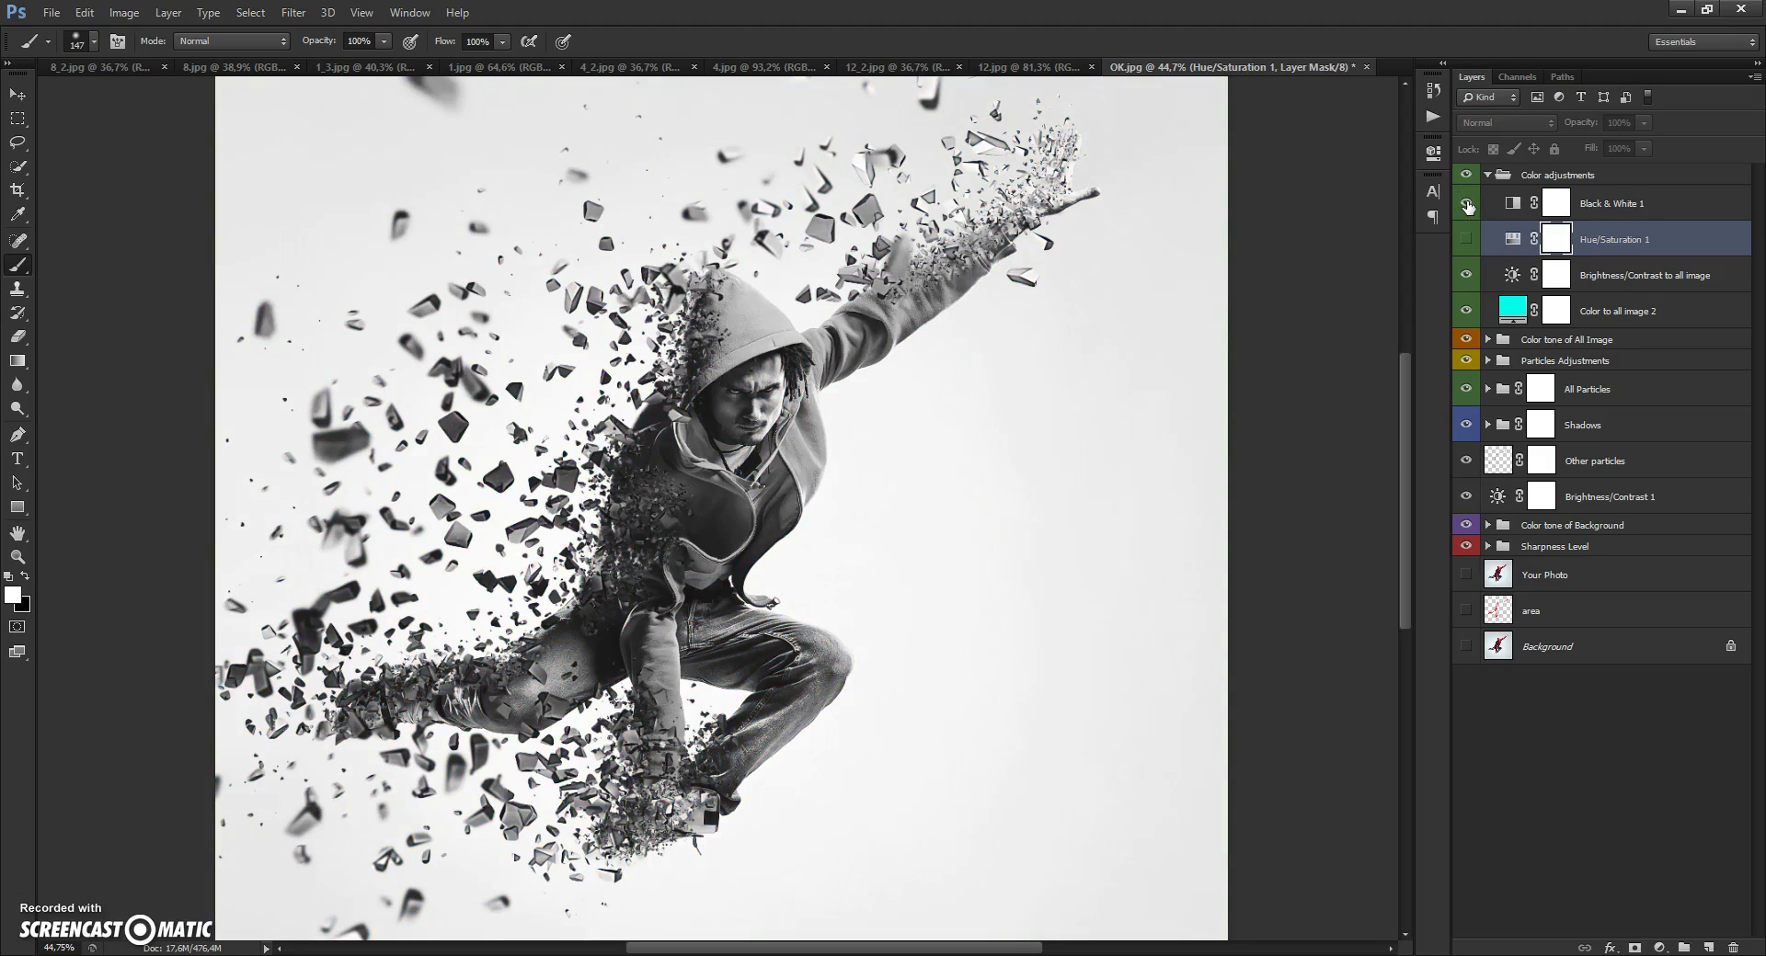
left_click(1467, 204)
left_click(1467, 204)
left_click(1467, 204)
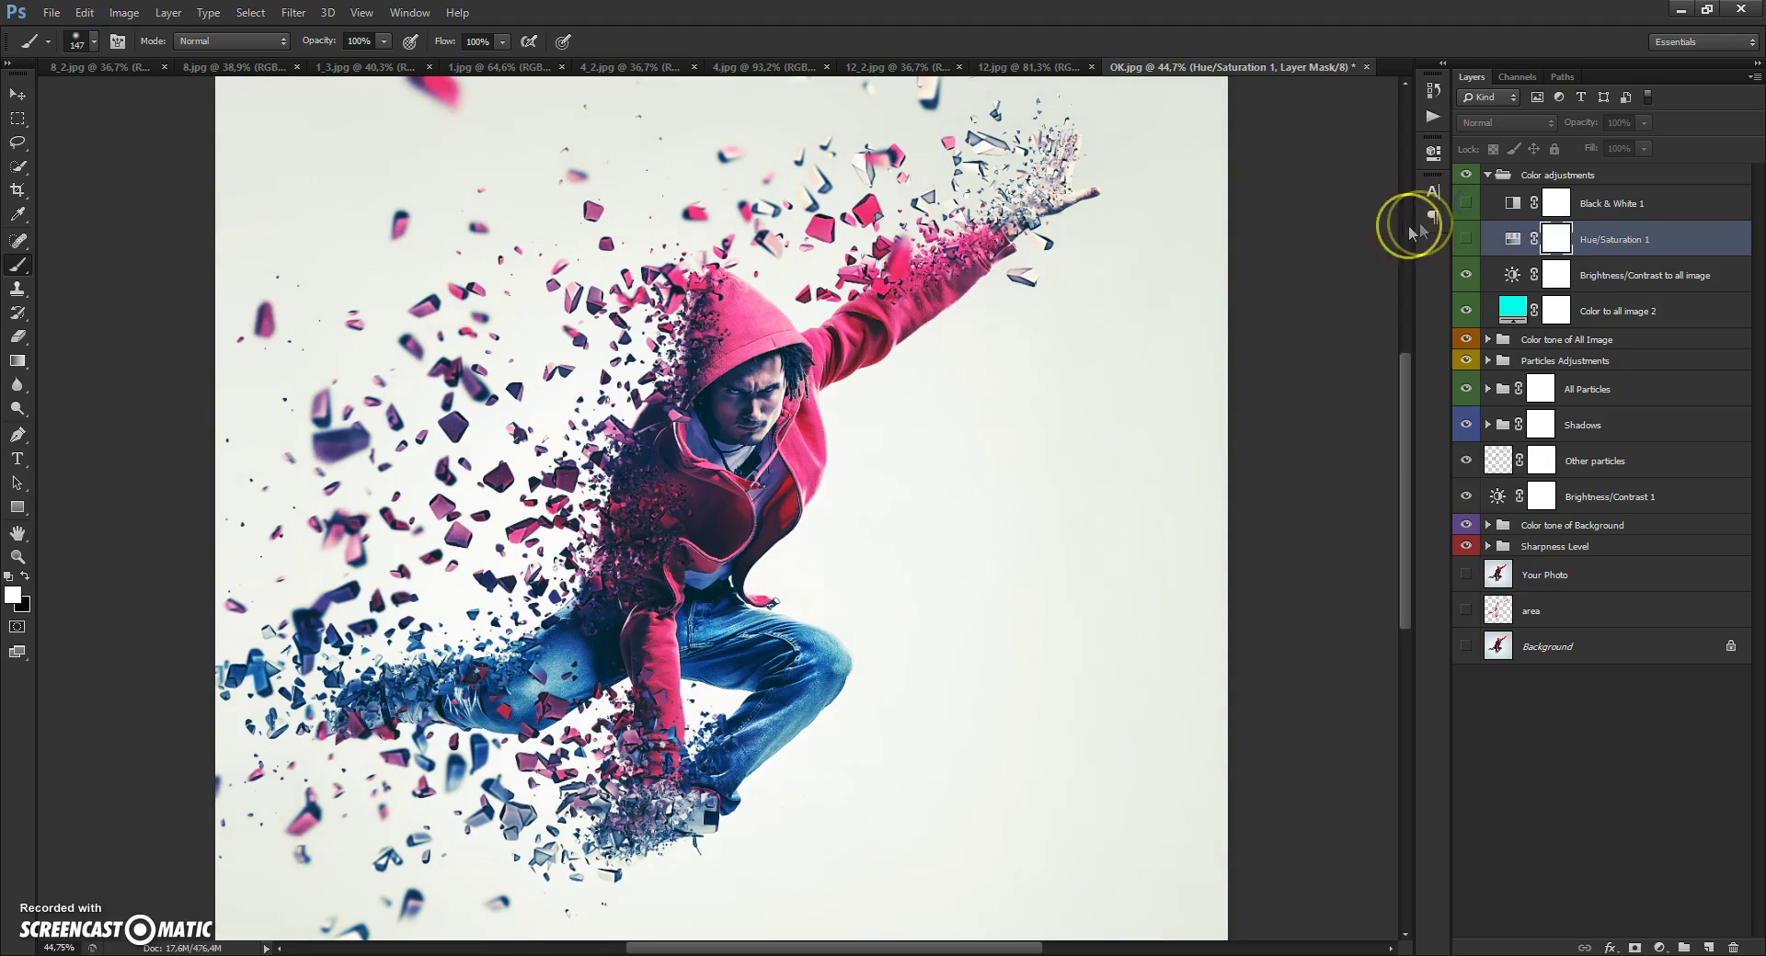
scroll(814, 342, "down", 3)
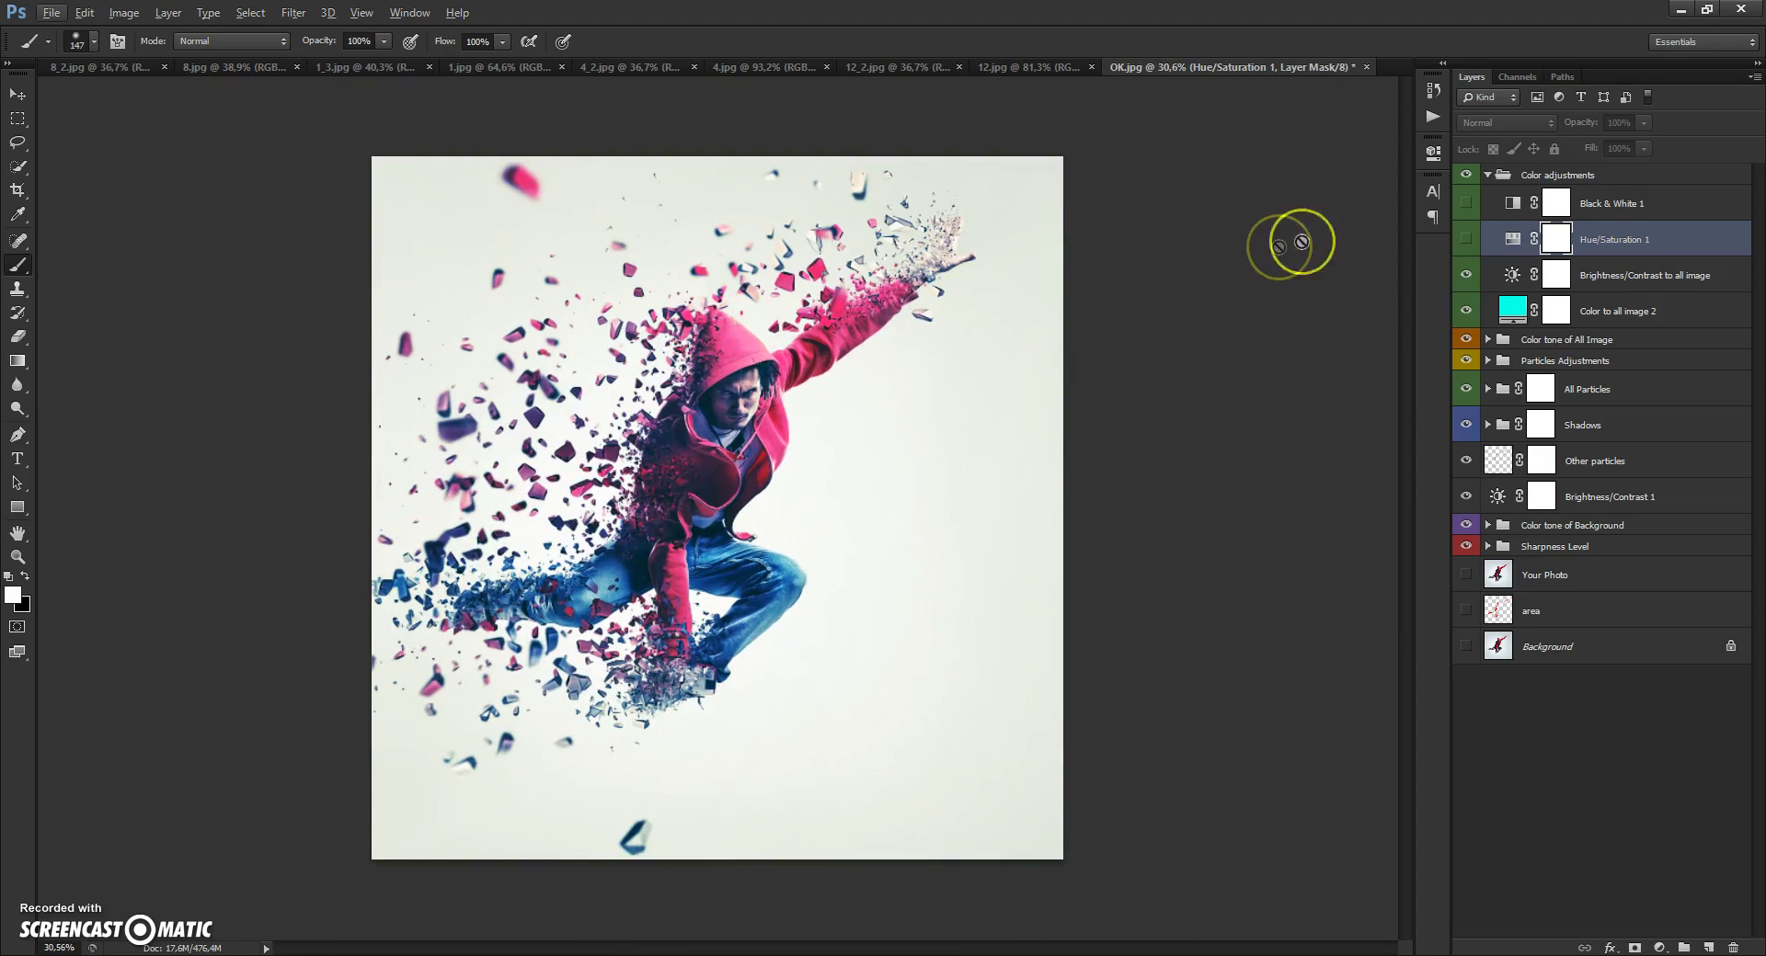
scroll(745, 328, "up", 1)
scroll(745, 328, "up", 1)
left_click(1489, 175)
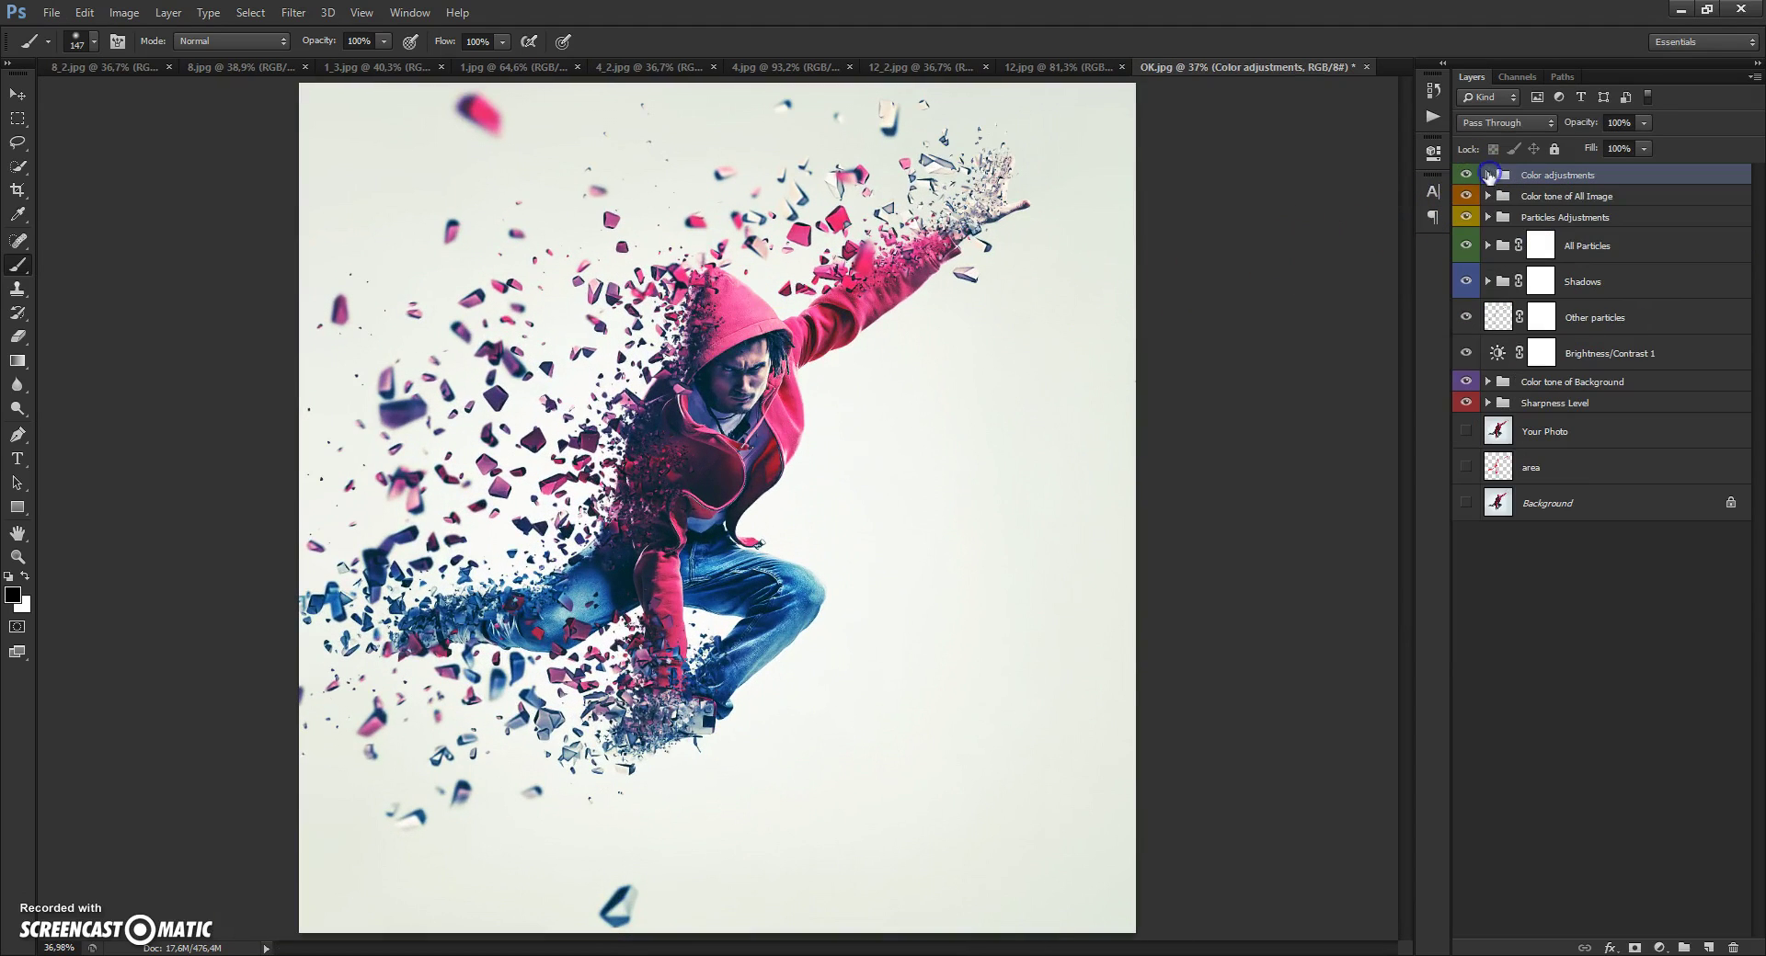